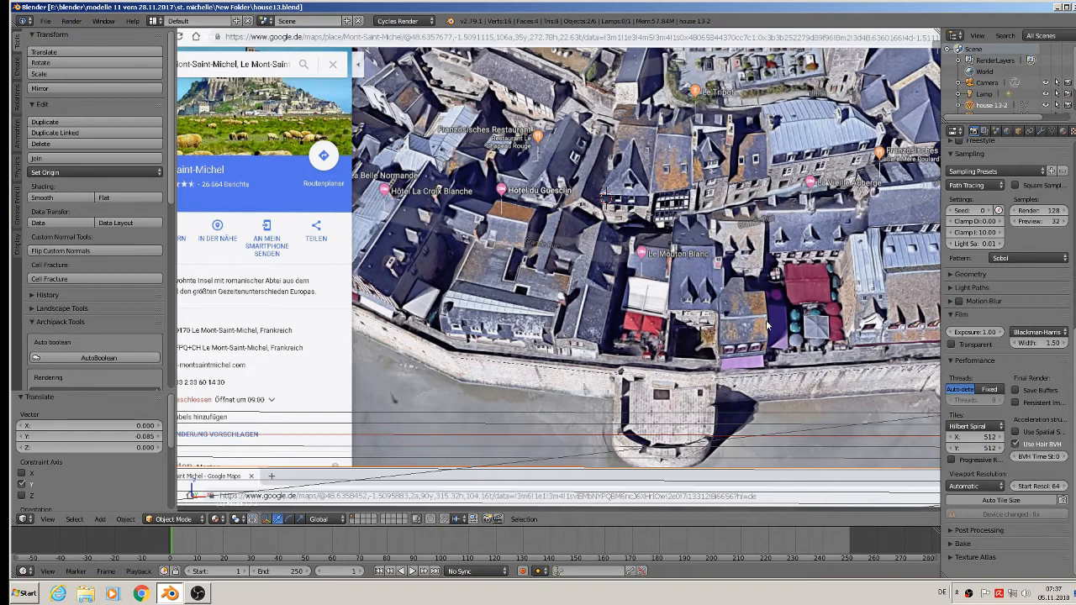
Examine the satellite view and street-level reference images of the corner restaurant house.
middle_click_drag(451, 365, 468, 366, "shift")
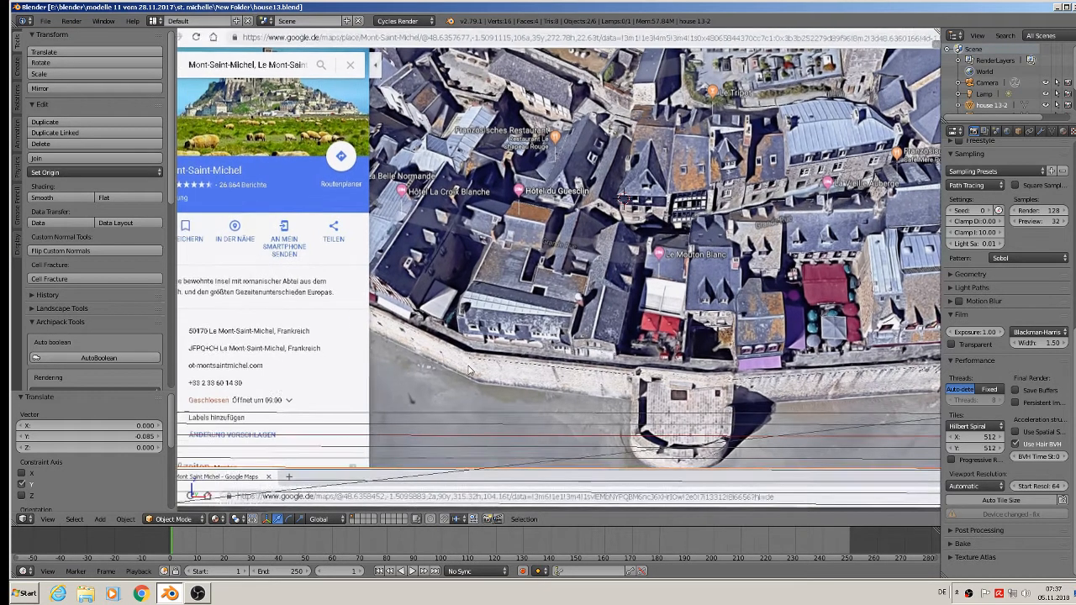
scroll(469, 367, "down", 7)
middle_click_drag(409, 391, 648, 200, "shift")
scroll(588, 207, "up", 2)
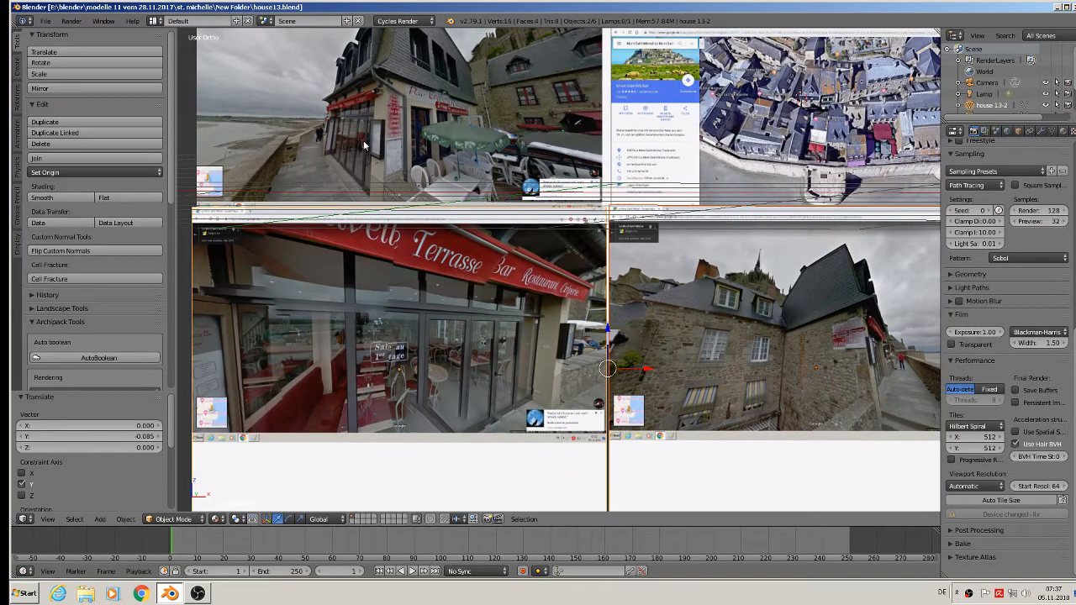
scroll(479, 75, "down", 2)
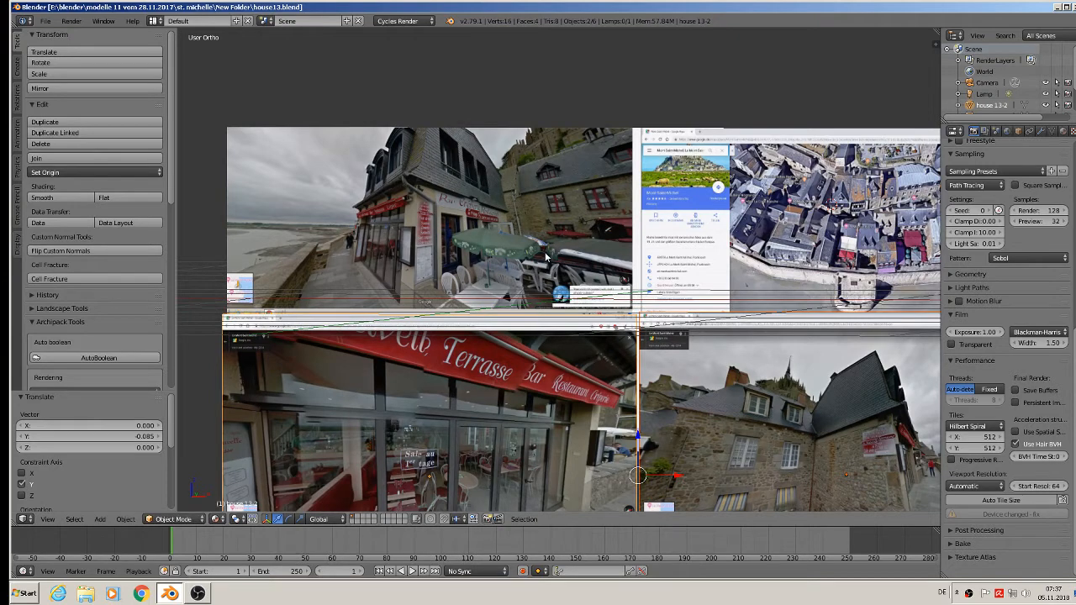
middle_click_drag(541, 256, 559, 203, "shift")
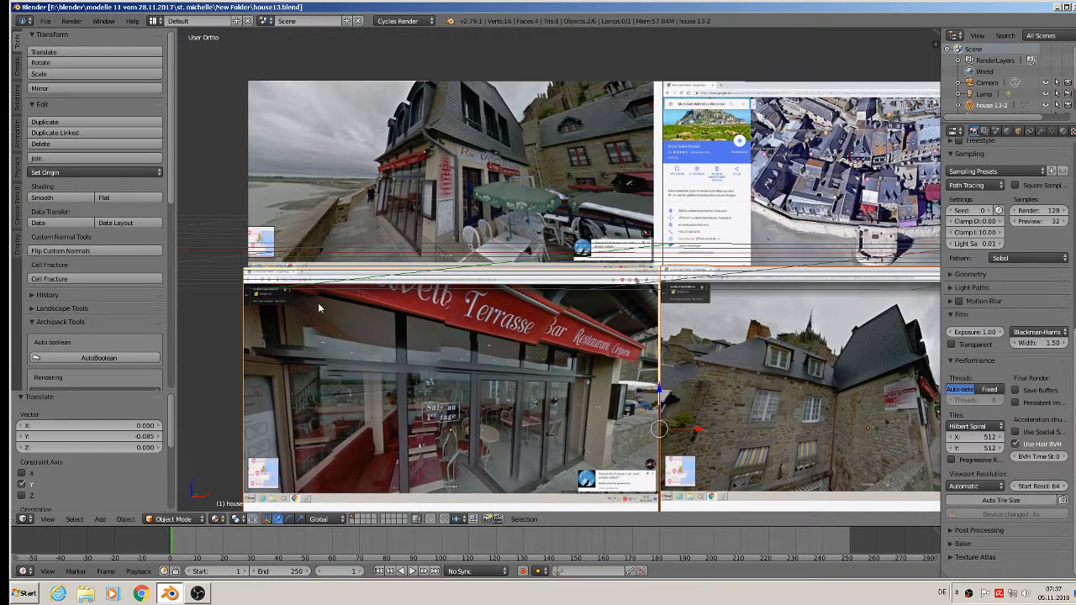
Add a plane mesh near the lower-left reference image and rotate it 90° about the X axis.
left_click(101, 519)
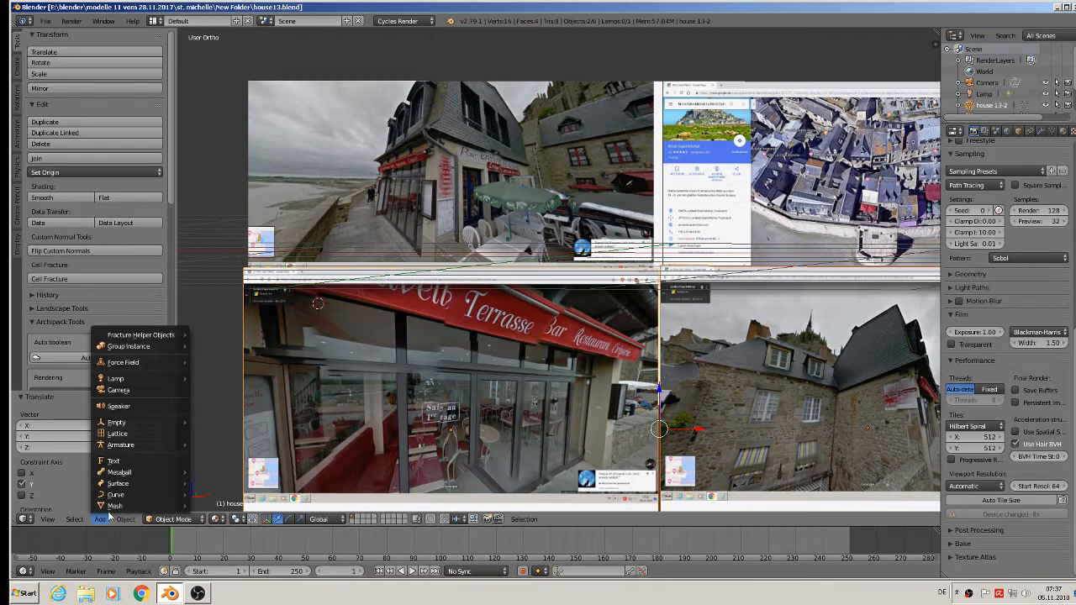
mouse_move(114, 505)
left_click(258, 243)
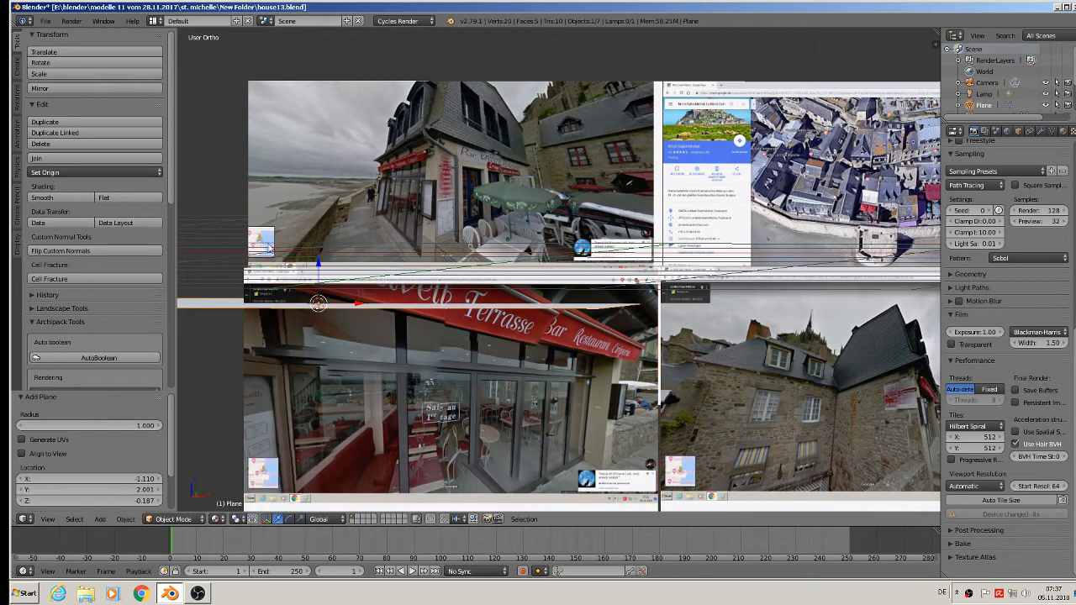
key("r")
key("x")
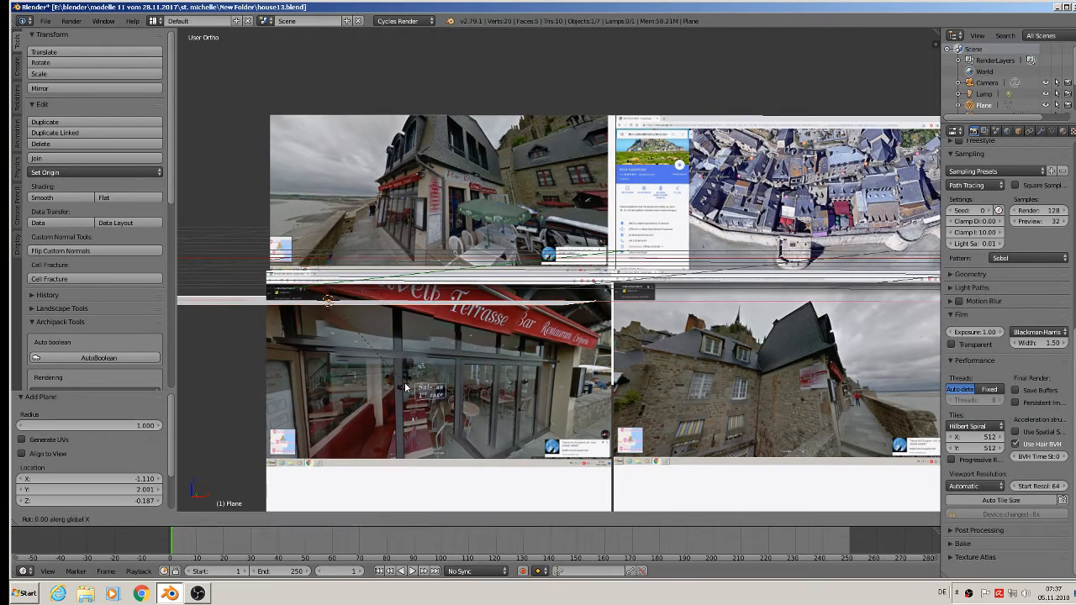
key("9")
key("0")
key("Return")
Scale the upright plane uniformly to about 0.257, then along X by about 2.014 and again by 0.947.
key("s")
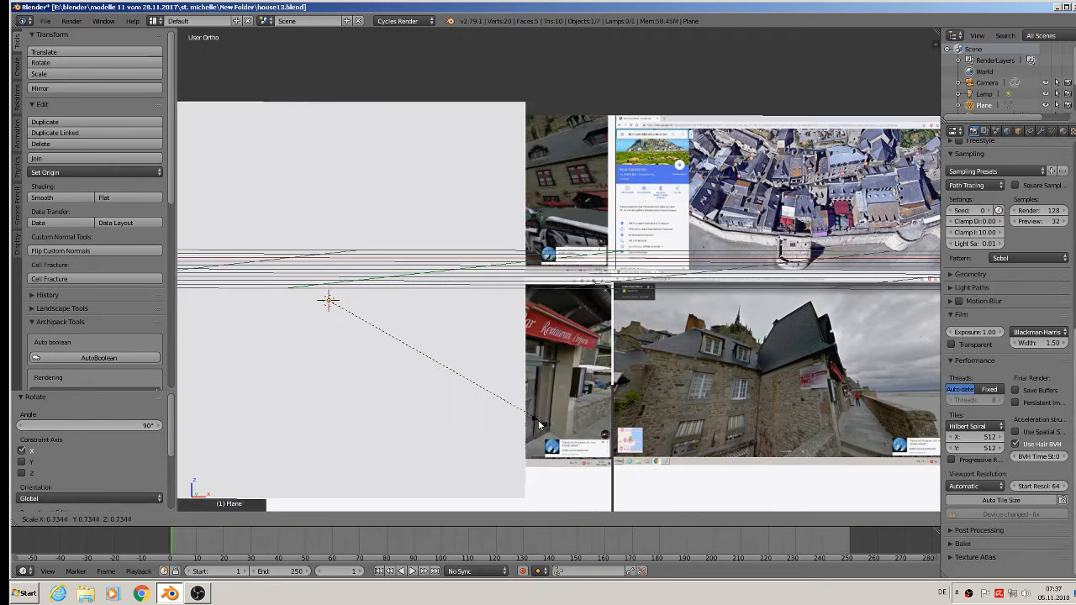
left_click(386, 363)
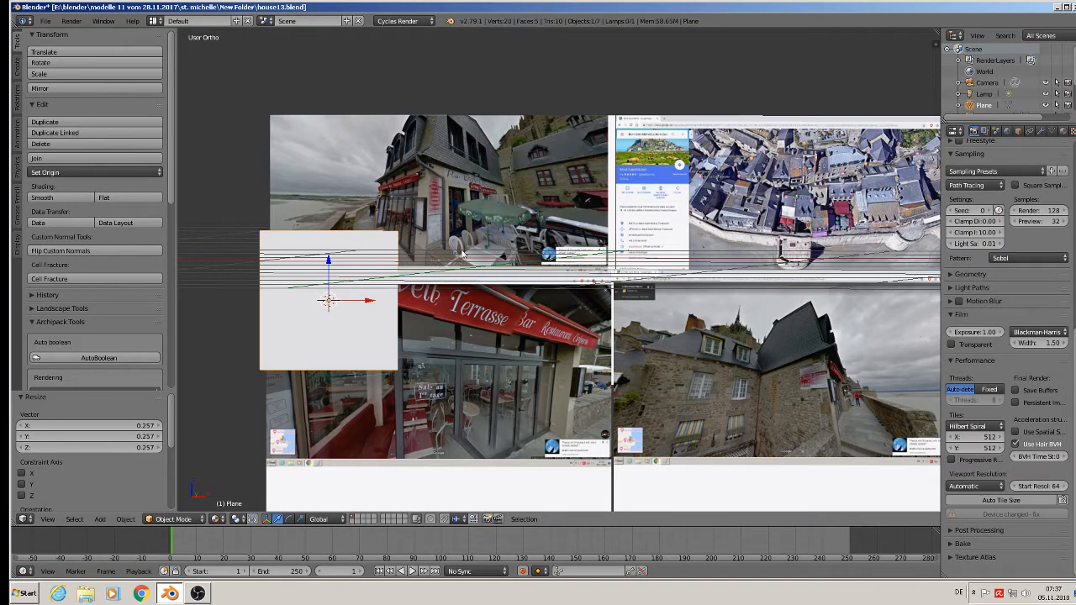
scroll(413, 141, "up", 1)
scroll(426, 200, "down", 1)
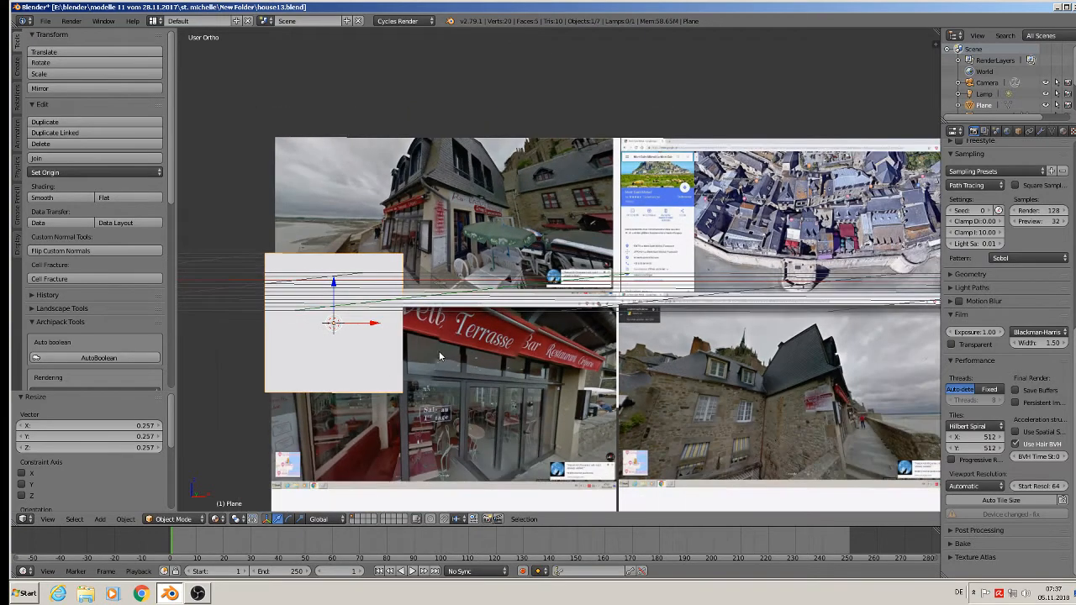
key("s")
key("x")
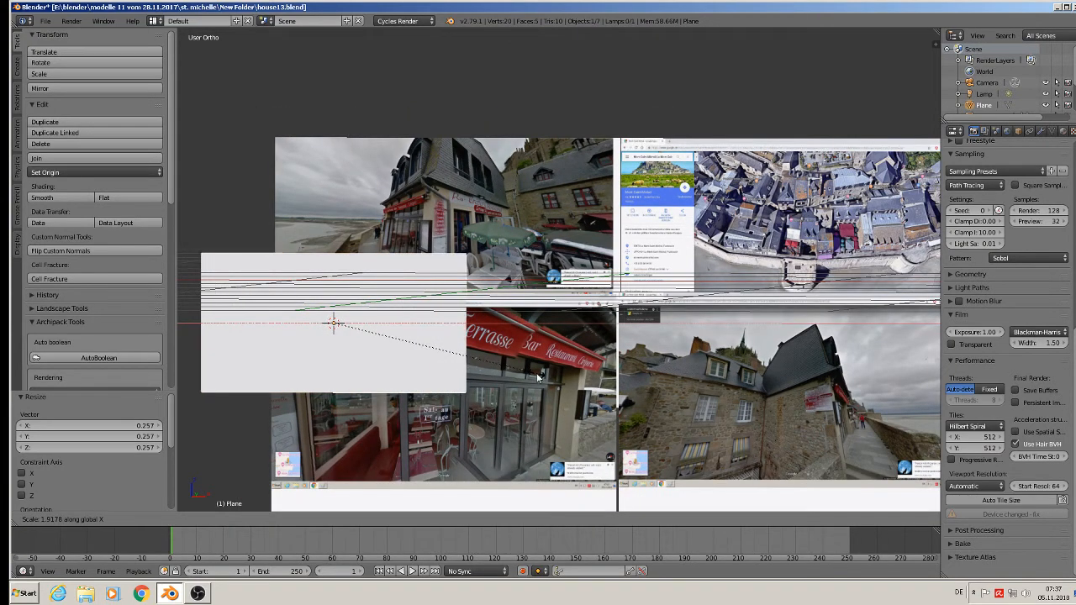
left_click(547, 382)
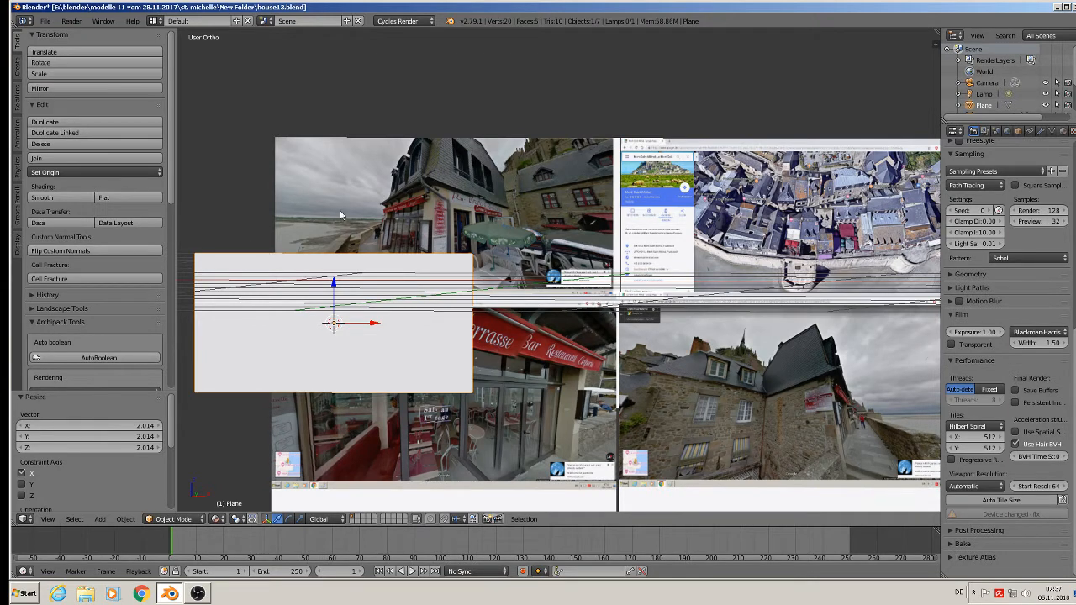
key("s")
key("x")
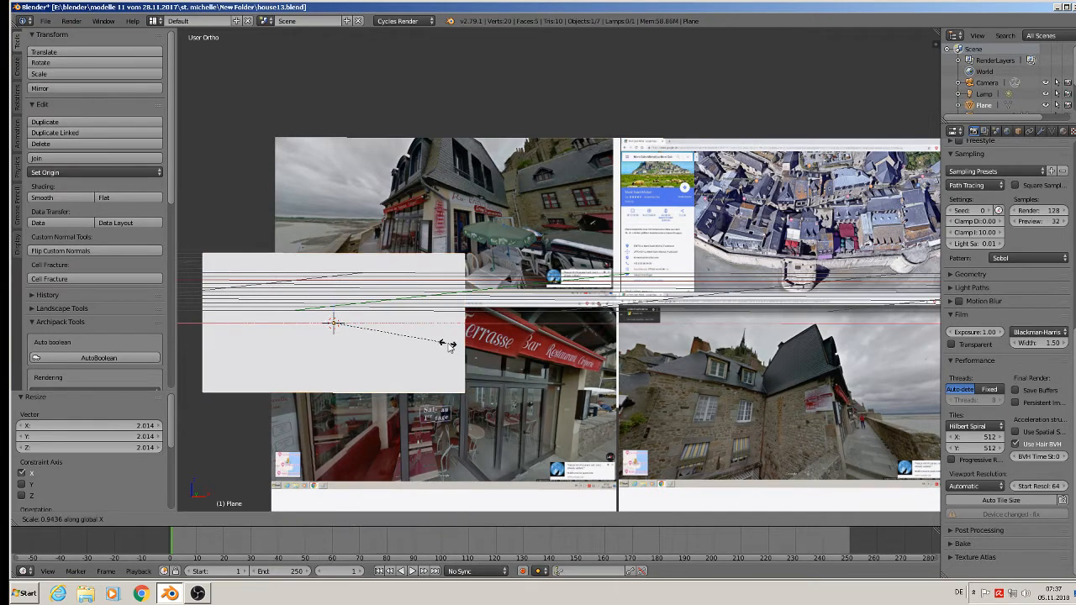
left_click(448, 347)
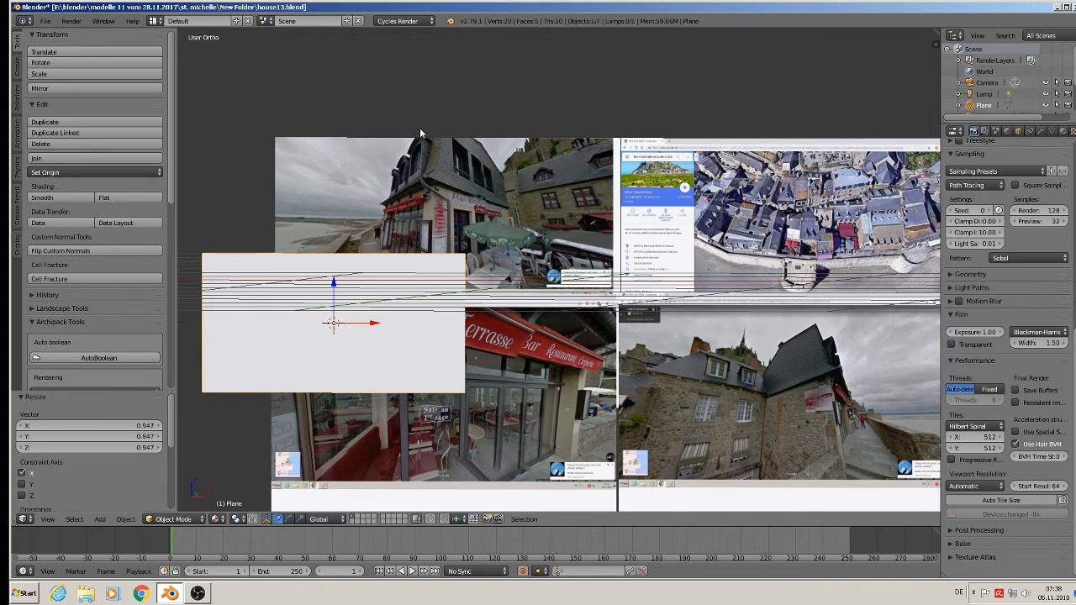
In Edit Mode with edge selection, extrude the plane's top edge into a narrow, inward-sloping strip above the wall.
scroll(419, 128, "up", 4)
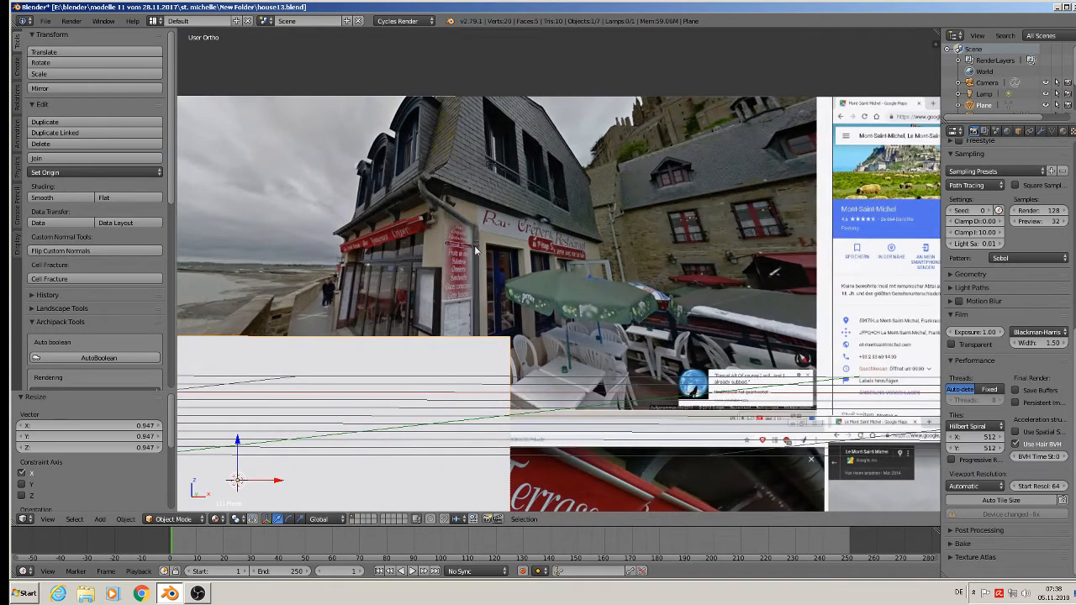
scroll(475, 249, "down", 2)
middle_click_drag(481, 323, 360, 347)
scroll(360, 348, "down", 2)
left_click_drag(359, 388, 271, 402)
key("Tab")
middle_click_drag(287, 314, 457, 197, "shift")
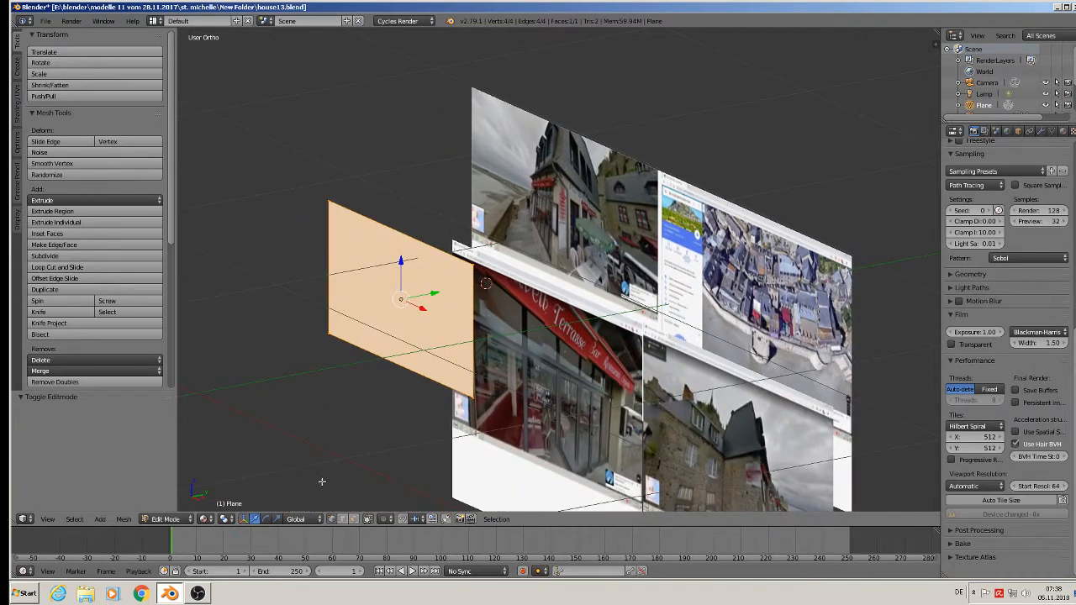
left_click(347, 522)
right_click(400, 227)
scroll(406, 227, "up", 3)
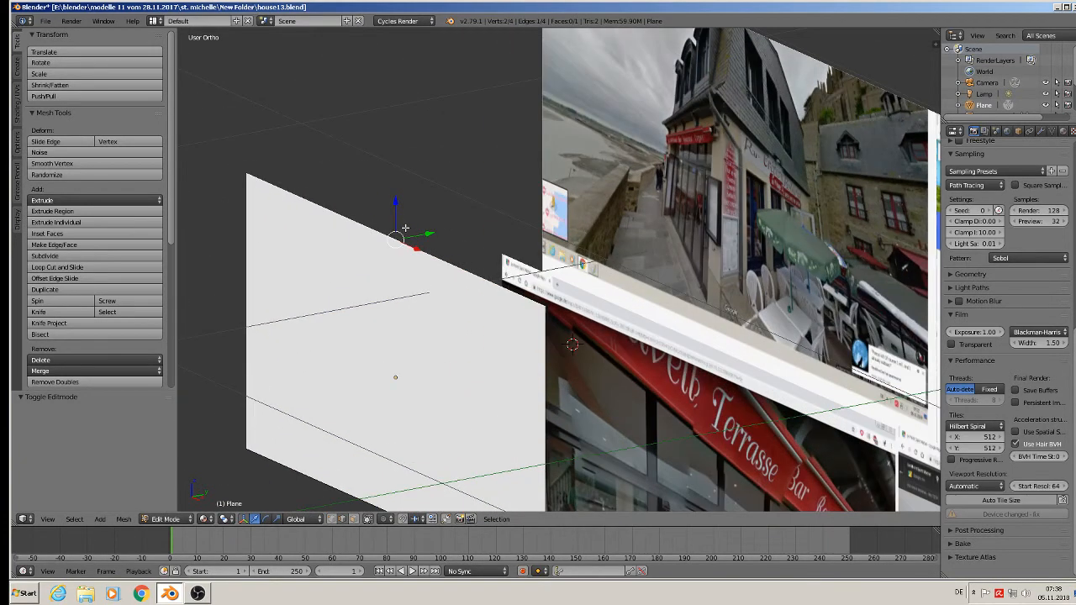
key("e")
right_click(405, 228)
left_click_drag(398, 205, 417, 180)
scroll(416, 180, "down", 3)
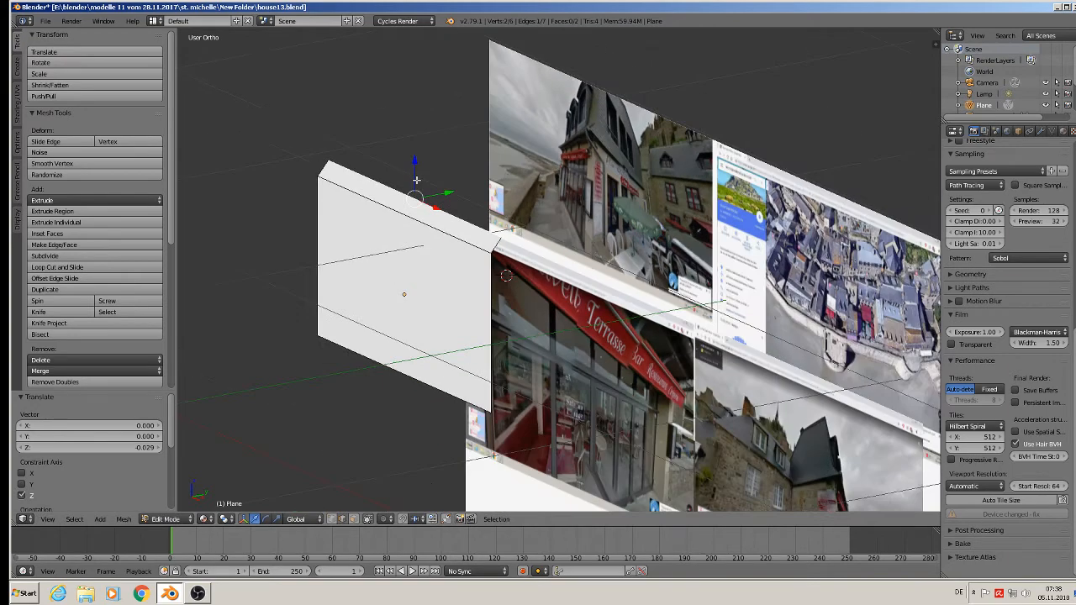
Extrude the strip's upper edge into a tall, steep roof face leaning slightly inward.
key("e")
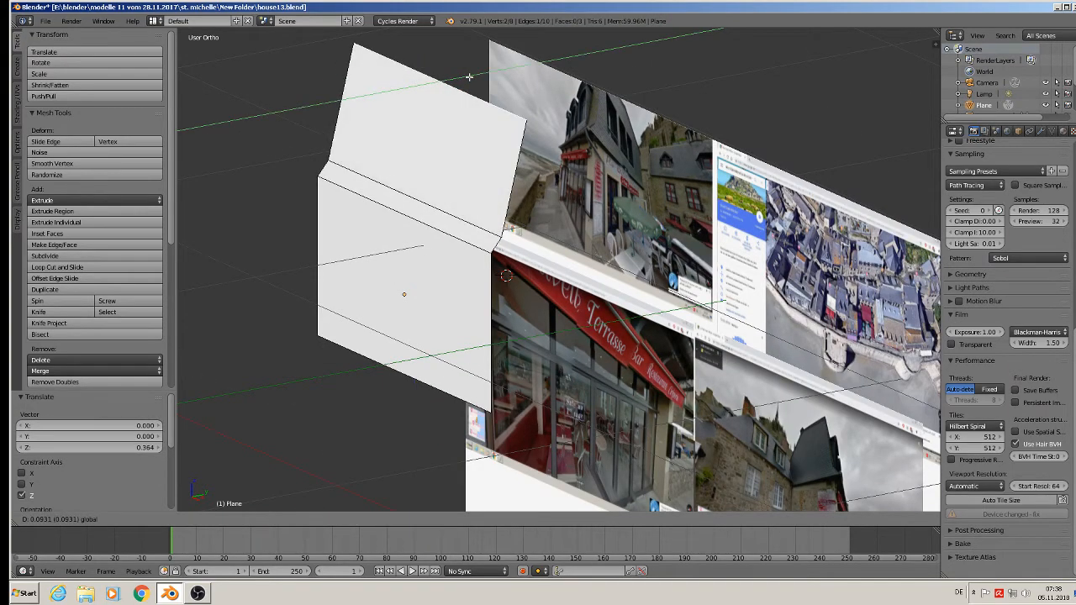
left_click_drag(469, 78, 469, 77)
mouse_move(462, 104)
middle_mouse_down()
mouse_move(426, 103)
mouse_move(463, 102)
mouse_move(448, 101)
middle_mouse_up()
Extrude two shallow upper roof faces, one rising to the ridge and one falling beyond it by about 0.087.
key("e")
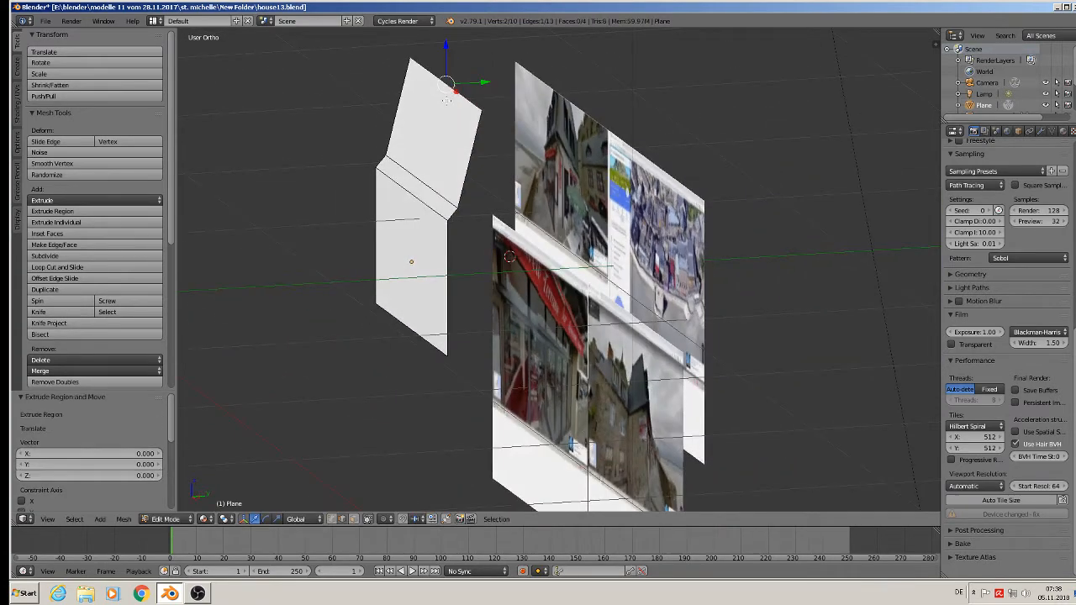
left_click_drag(498, 87, 522, 506)
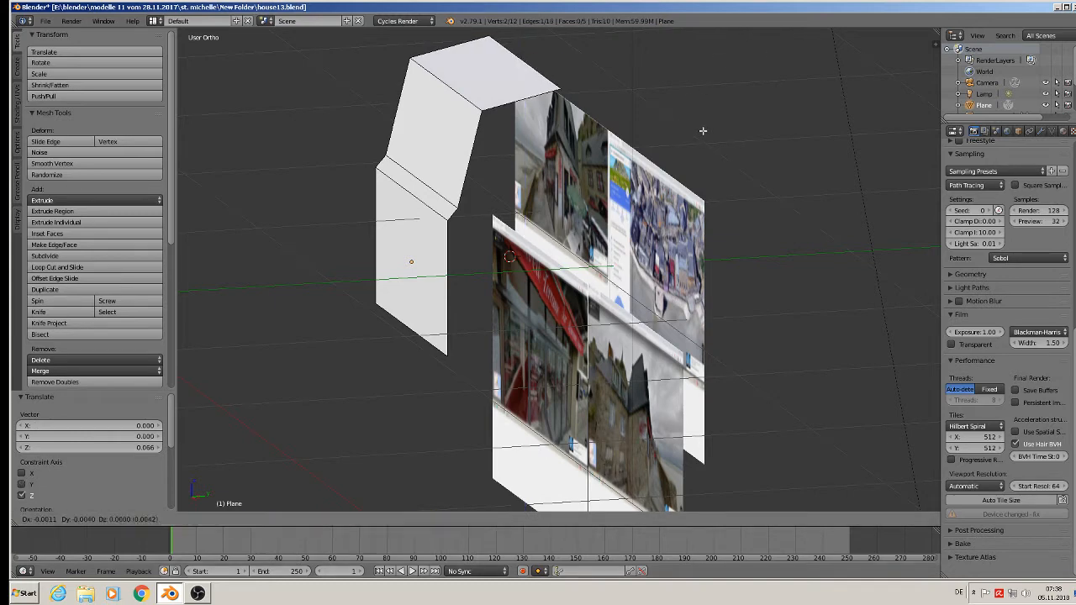
key("e")
left_click(667, 53)
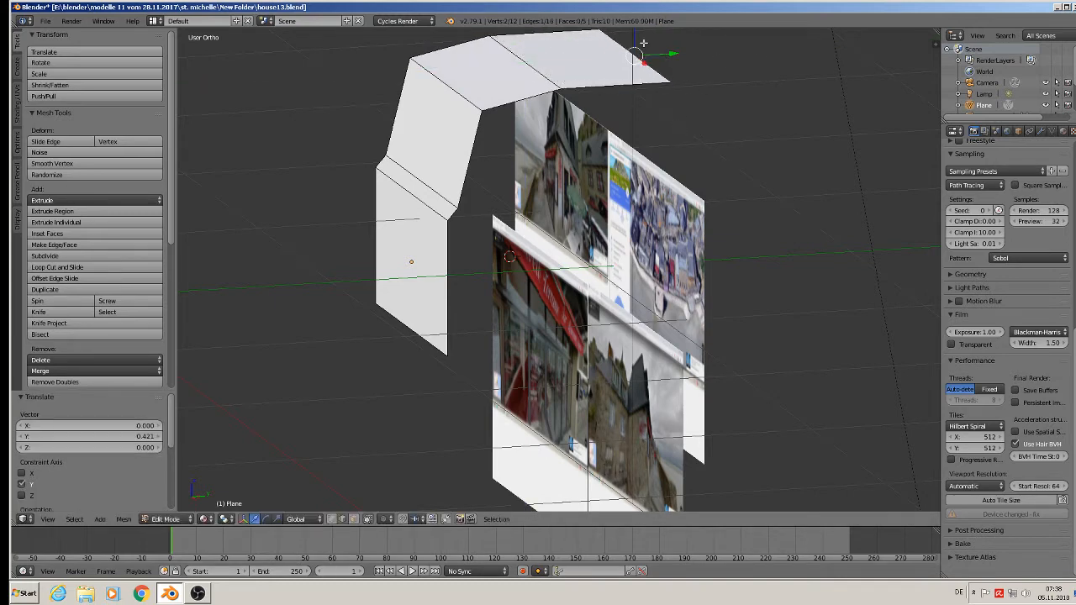
left_click_drag(634, 36, 637, 59)
Extrude the roof's far edge down into a steep face on the opposite side, offset about 0.038 along Y.
middle_click_drag(639, 136, 696, 145)
scroll(696, 145, "up", 5)
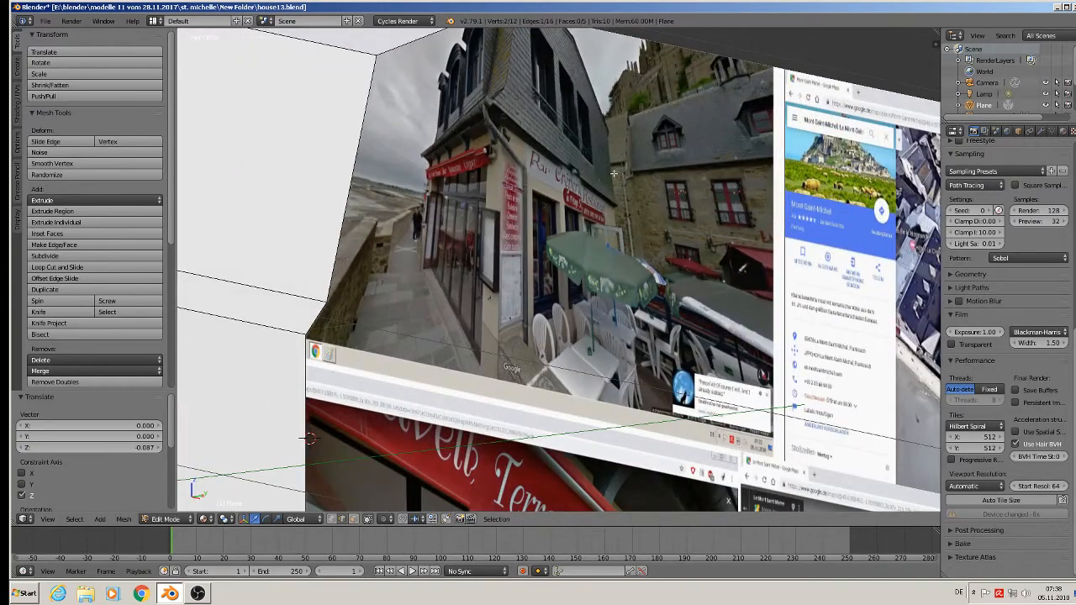
scroll(614, 192, "down", 4)
middle_click_drag(620, 183, 536, 185)
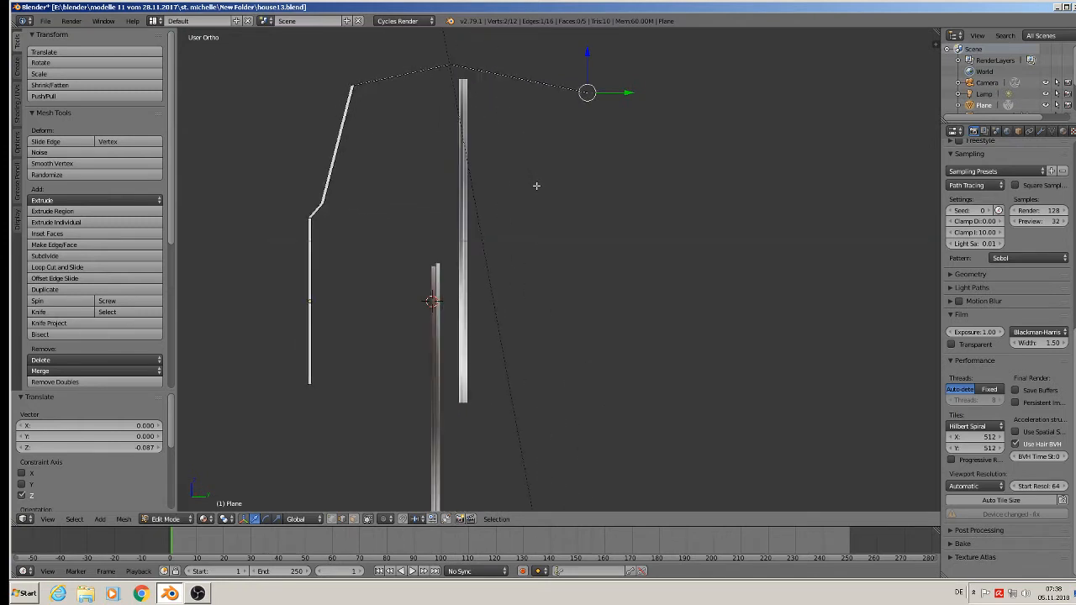
key("e")
right_click(651, 142)
left_click_drag(586, 63, 640, 208)
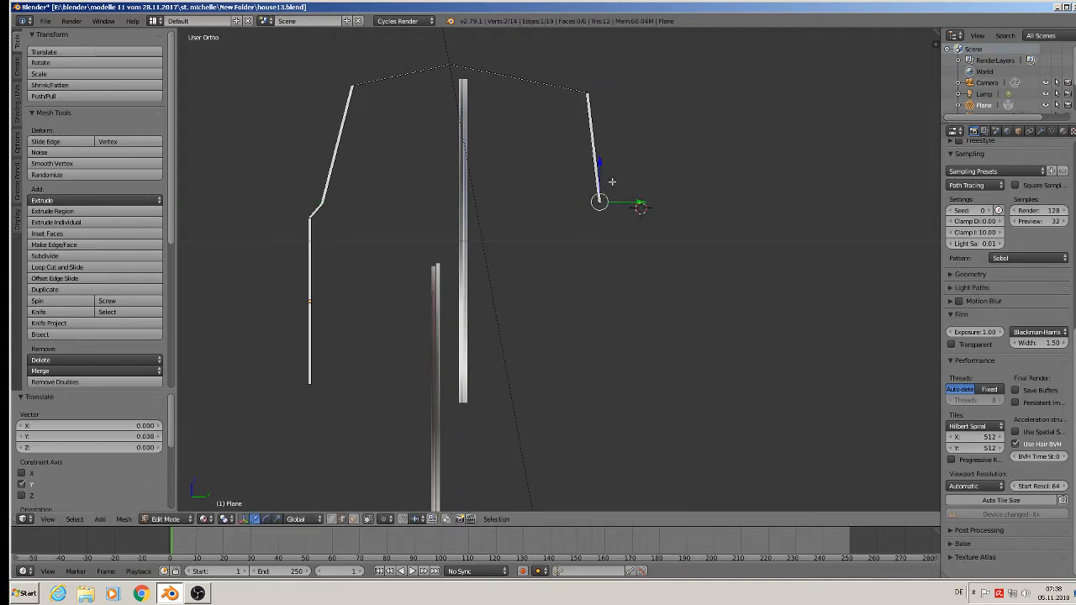
Extrude a short outward-sloping strip below the far roof face and a vertical wall about 0.542 high beneath it.
left_click_drag(598, 161, 607, 185)
key("e")
left_click(612, 181)
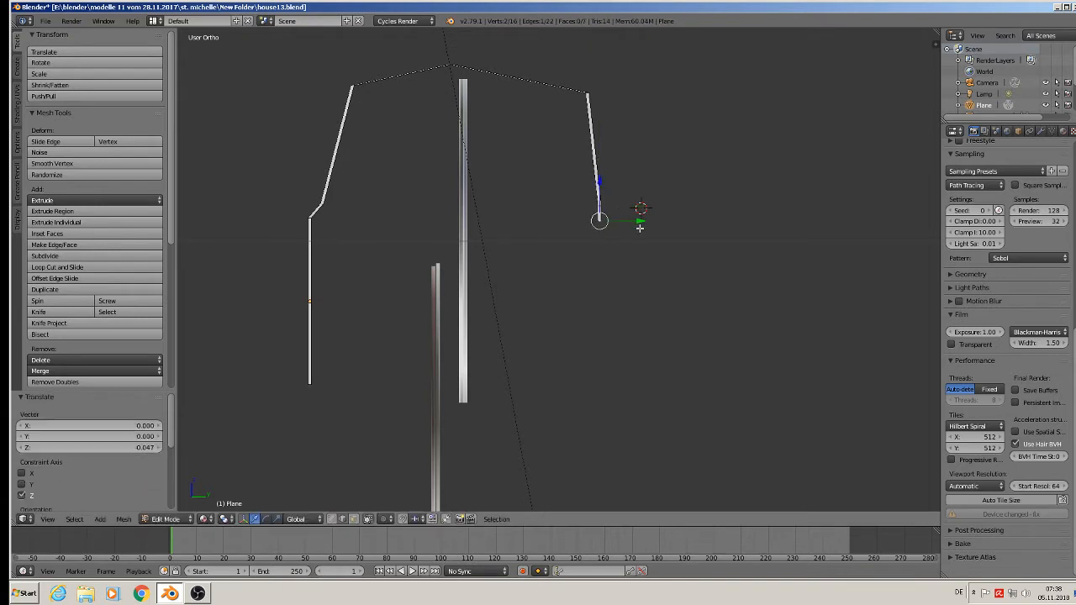
left_click_drag(640, 227, 651, 222)
key("e")
left_click(634, 211)
left_click_drag(617, 179, 617, 356)
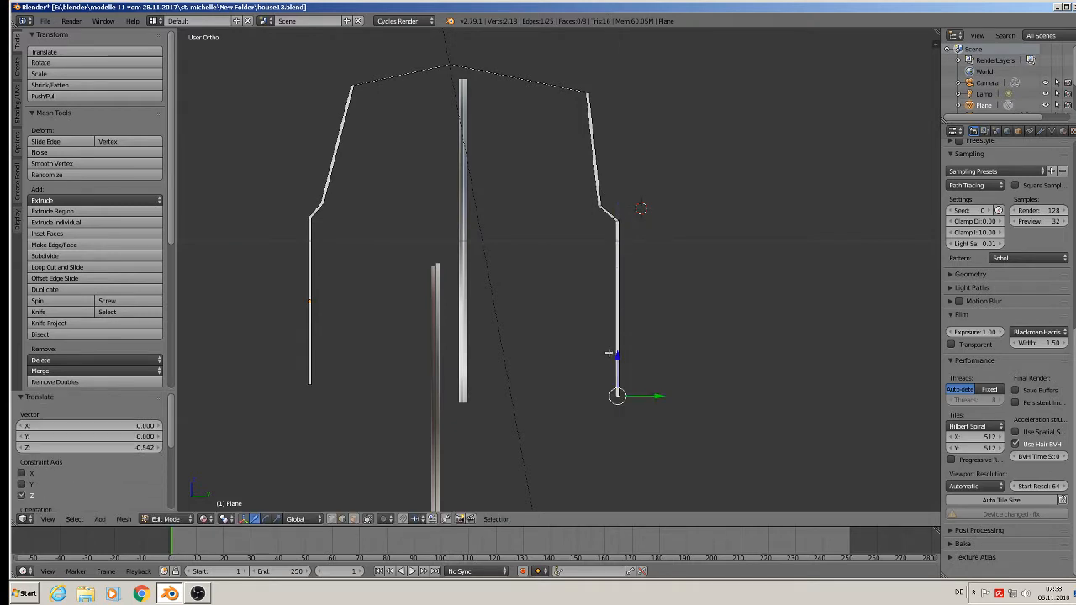
Move the house shell in Object Mode so it stands clear in front of the reference images, and return to Edit Mode.
scroll(538, 313, "down", 3)
middle_click_drag(519, 303, 568, 317)
scroll(567, 309, "up", 3)
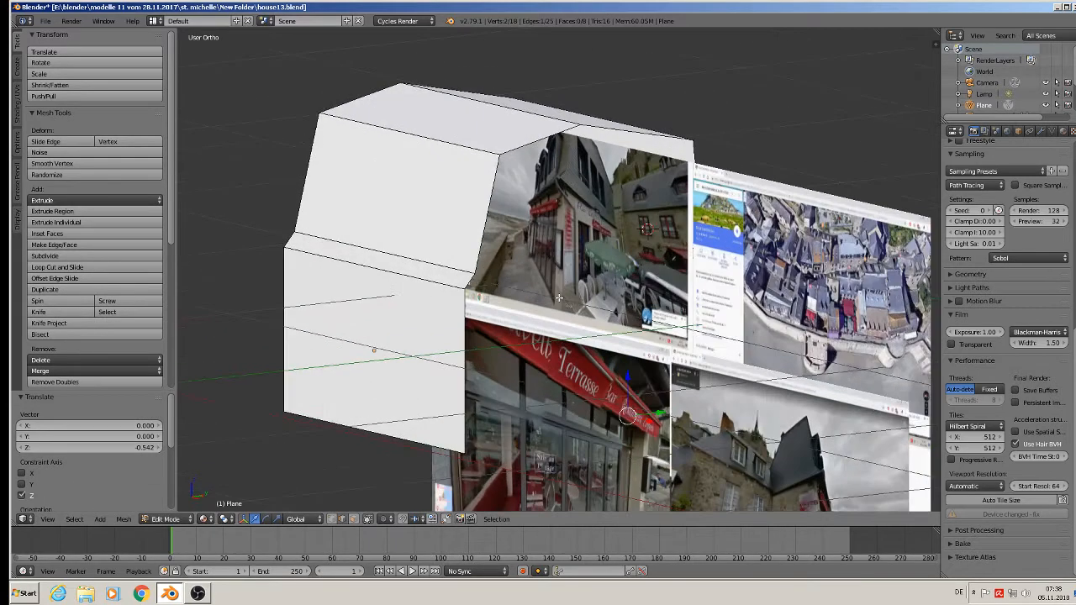
scroll(561, 295, "down", 1)
scroll(561, 288, "up", 2)
scroll(549, 270, "down", 2)
scroll(547, 270, "down", 1)
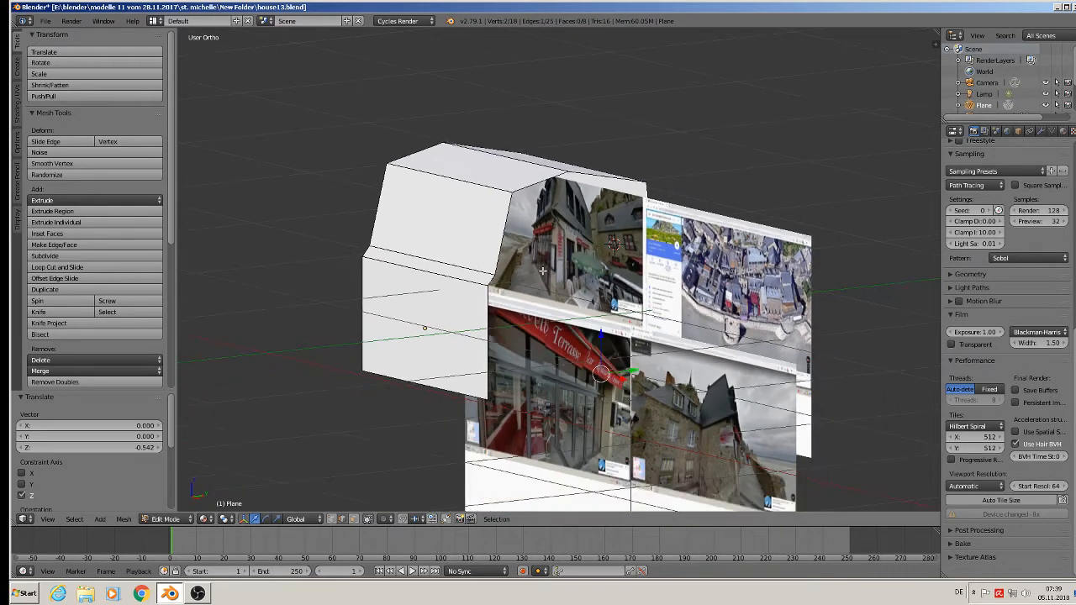
key("Tab")
scroll(543, 274, "down", 2)
left_click_drag(484, 338, 381, 294)
scroll(419, 269, "up", 4)
key("Tab")
scroll(429, 252, "up", 3)
scroll(426, 251, "down", 3)
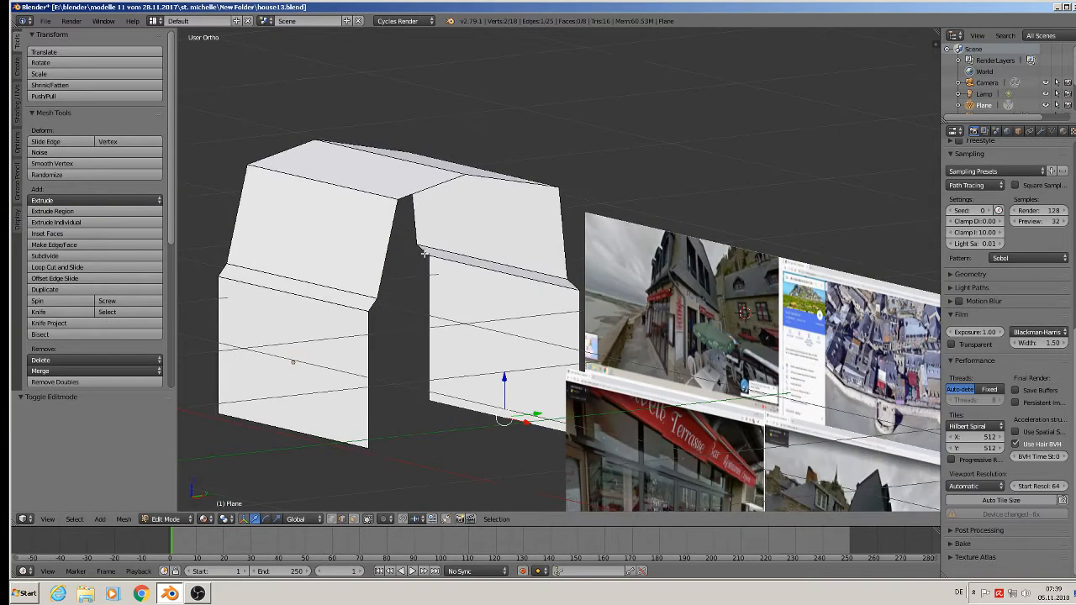
Fill the open gable end with a face from the roof profile edges above the narrow eave strips.
middle_click_drag(419, 253, 333, 226, "shift")
right_click(305, 225)
right_click(339, 167, "shift")
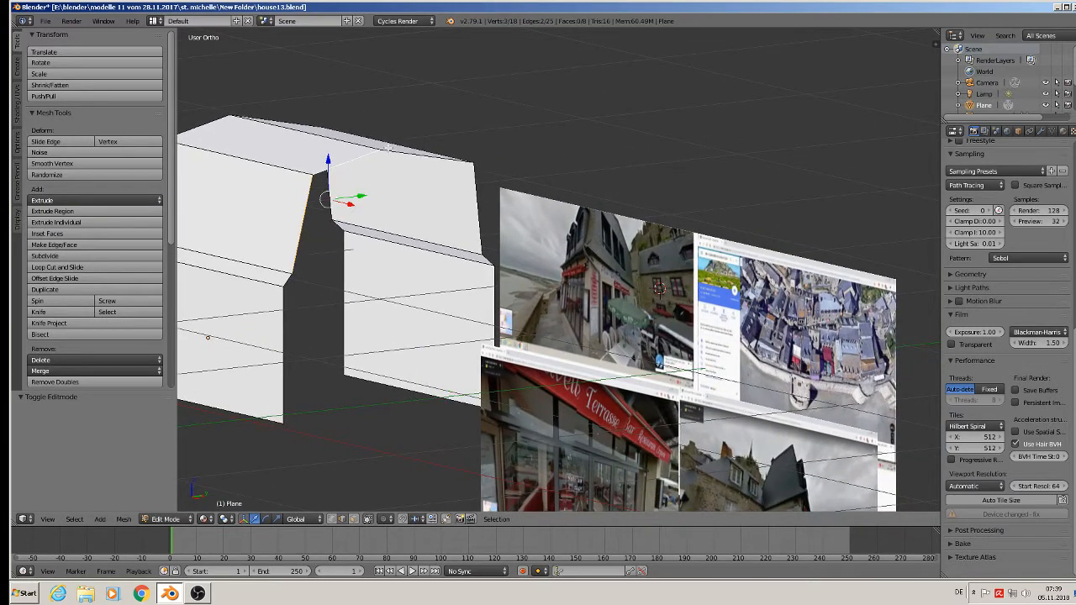
right_click(421, 157, "shift")
right_click(474, 214, "shift")
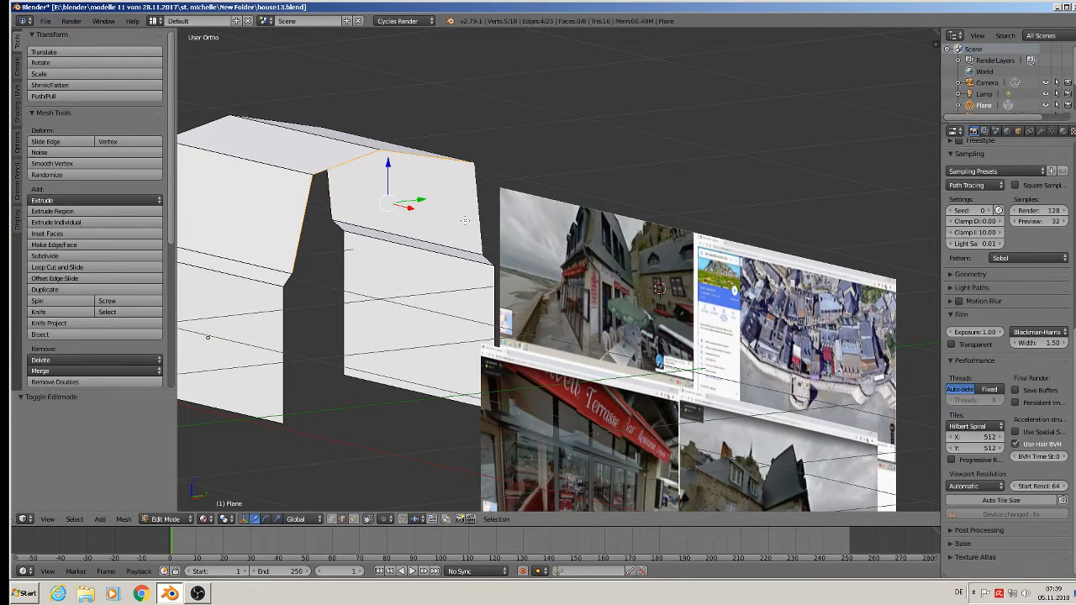
key("f")
scroll(382, 248, "down", 1)
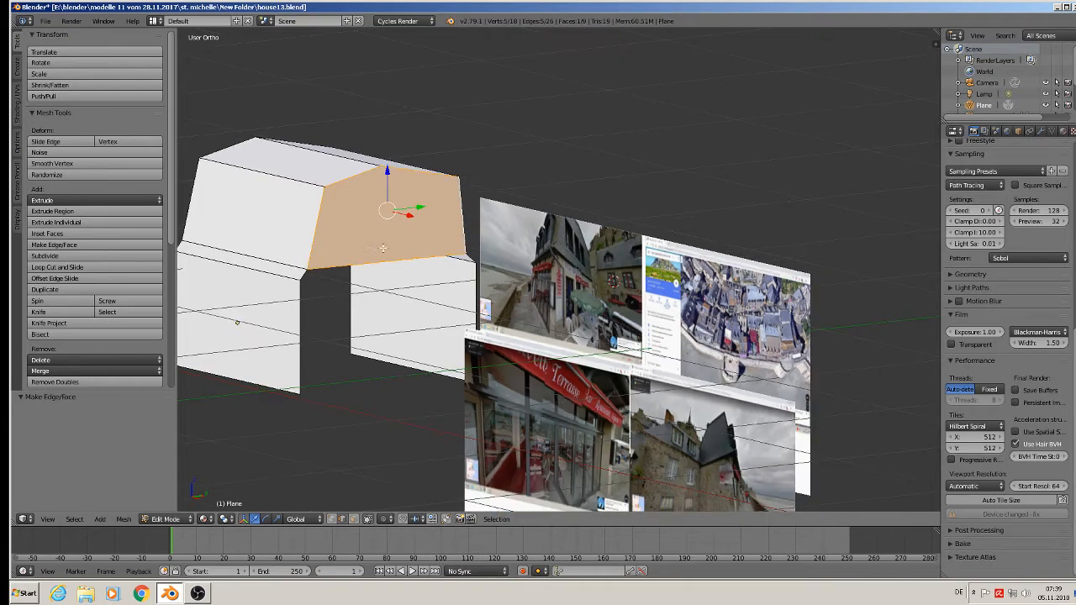
Fill the band below the gable face between the two sloping eave strip edges.
right_click(310, 271)
right_click(392, 256, "shift")
right_click(471, 256, "shift")
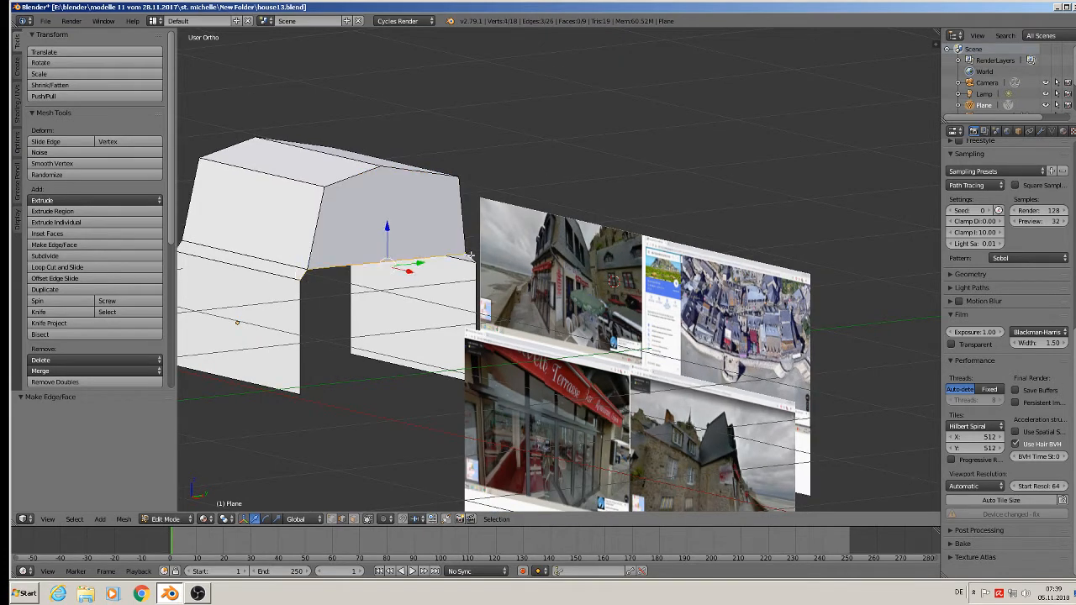
key("f")
Fill the open wall below the sloping band at the first gable end, between the two side walls.
right_click(307, 327)
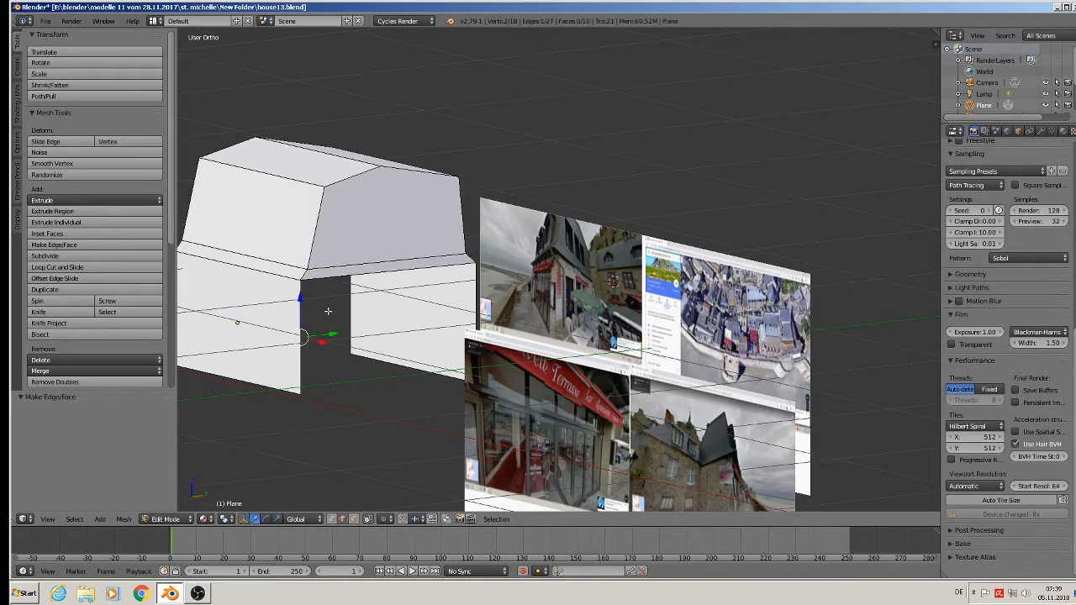
right_click(334, 279)
right_click(476, 283, "shift")
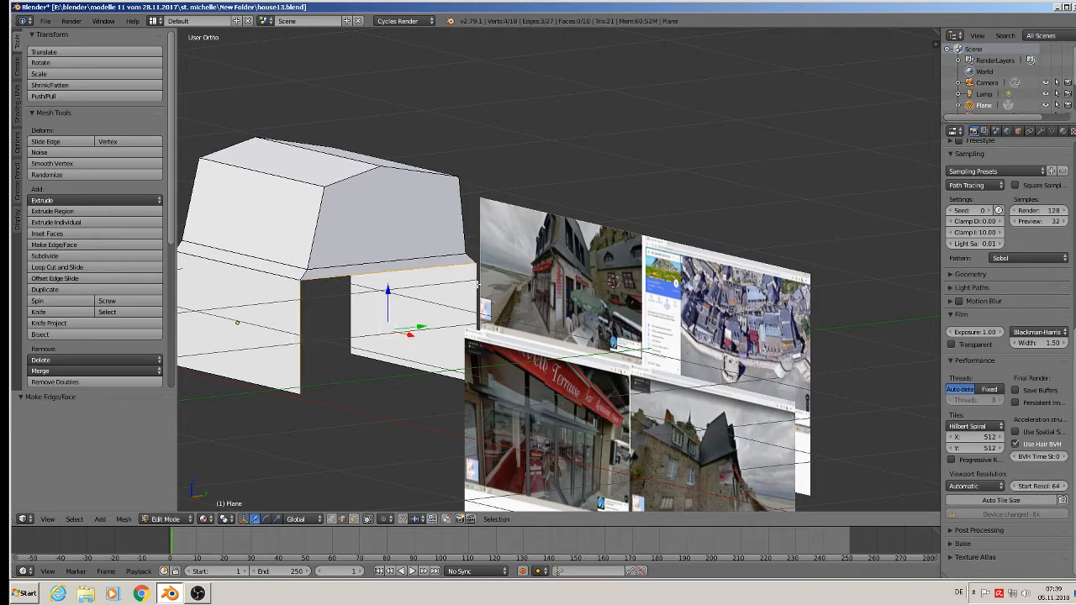
key("f")
Fill the opposite open gable end with a face from its roof profile edges above the eave strips.
middle_click_drag(476, 284, 451, 286)
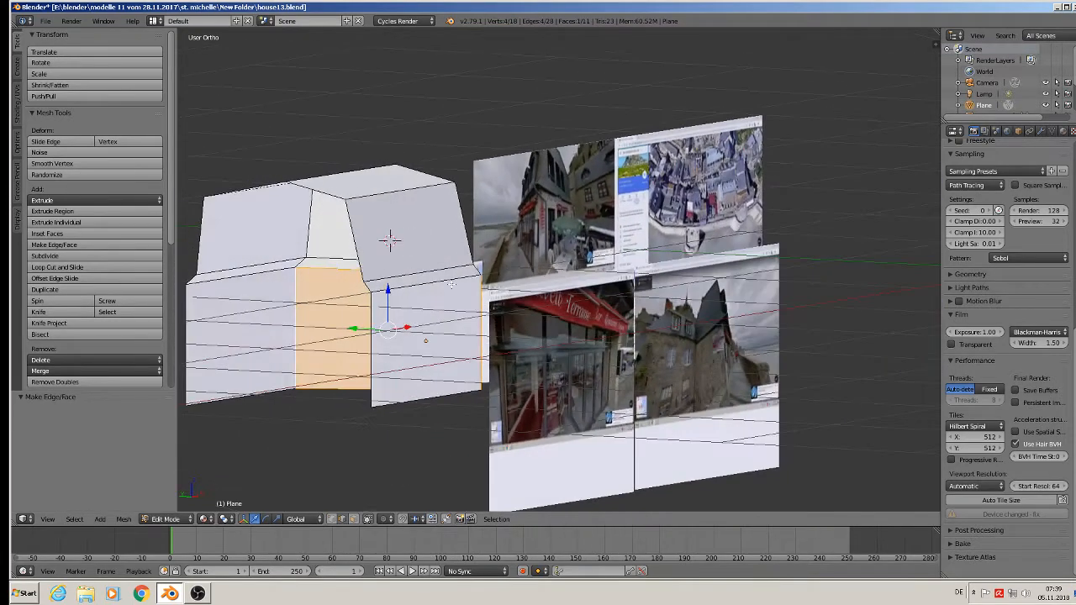
right_click(313, 192)
right_click(231, 197, "shift")
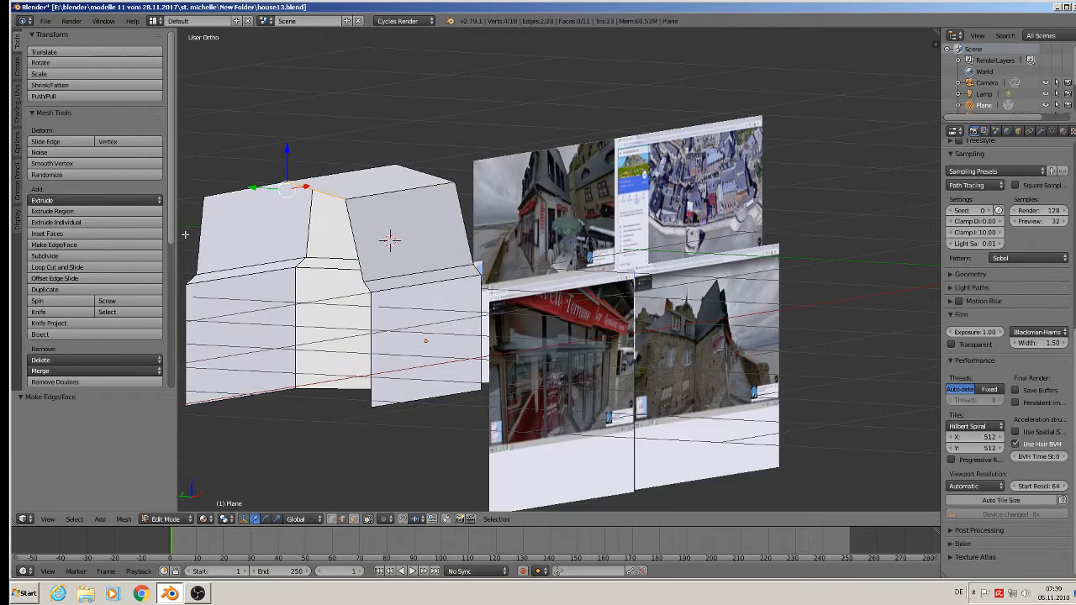
right_click(190, 238, "shift")
right_click(369, 236, "shift")
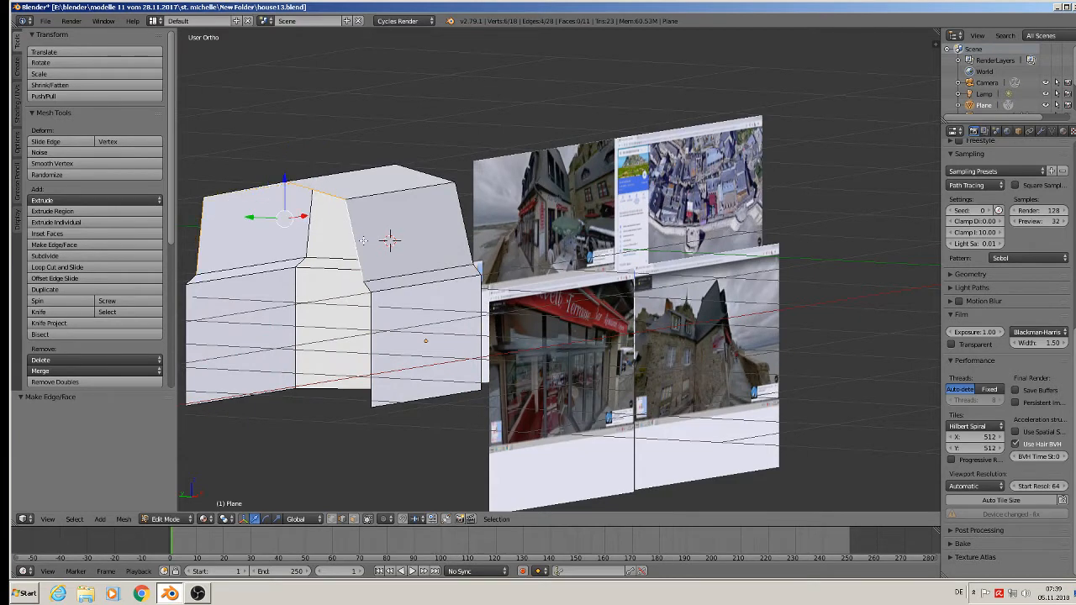
key("f")
Fill the sloping band below the second gable face and the wall beneath it, closing the house shell.
right_click(389, 242)
right_click(195, 284, "shift")
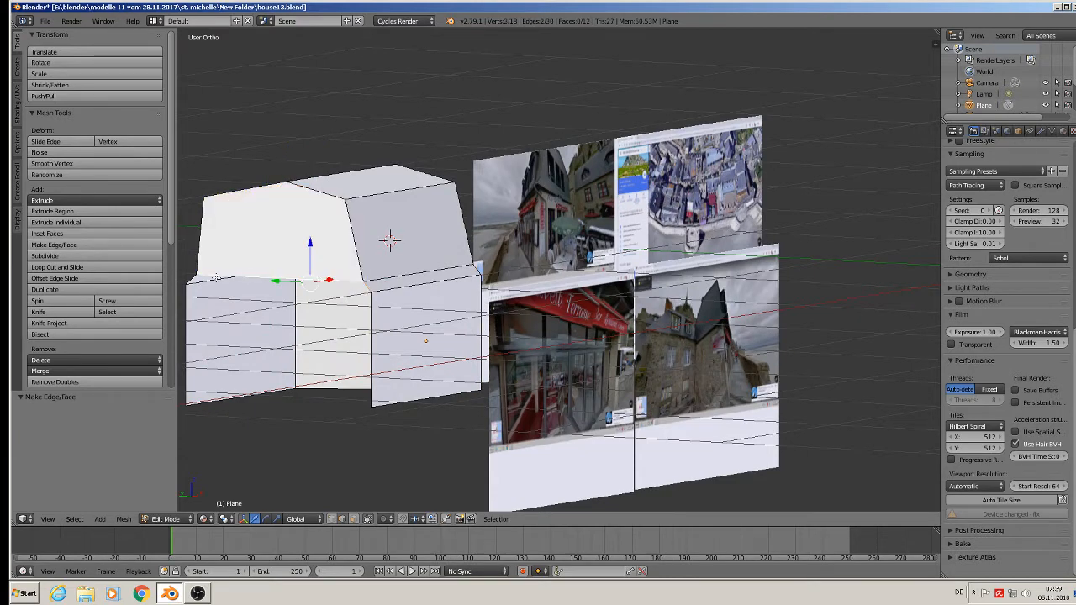
key("f")
right_click(186, 322)
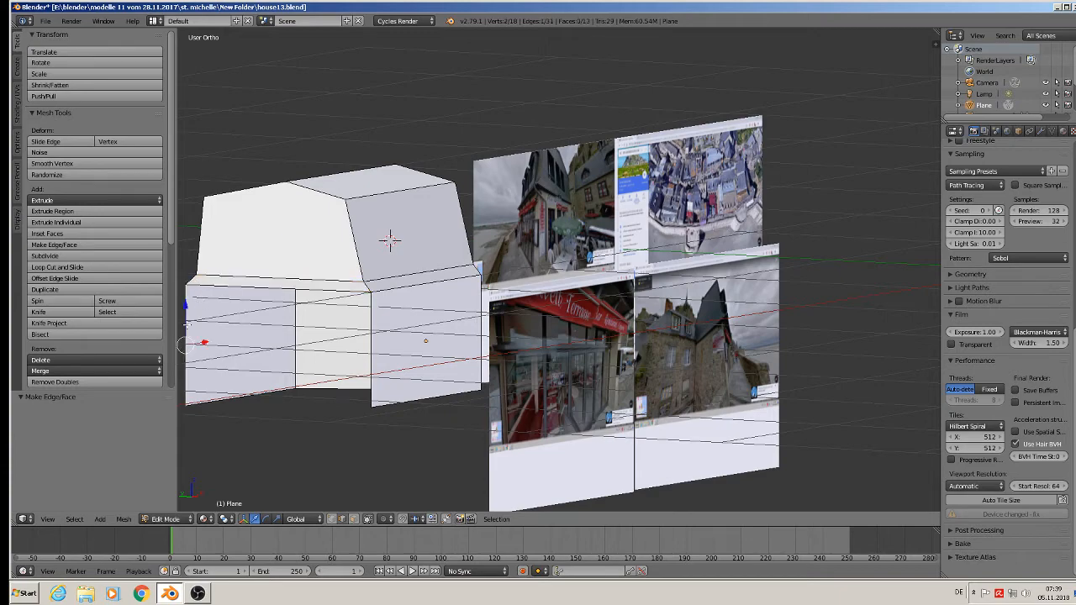
right_click(254, 286)
right_click(389, 321, "shift")
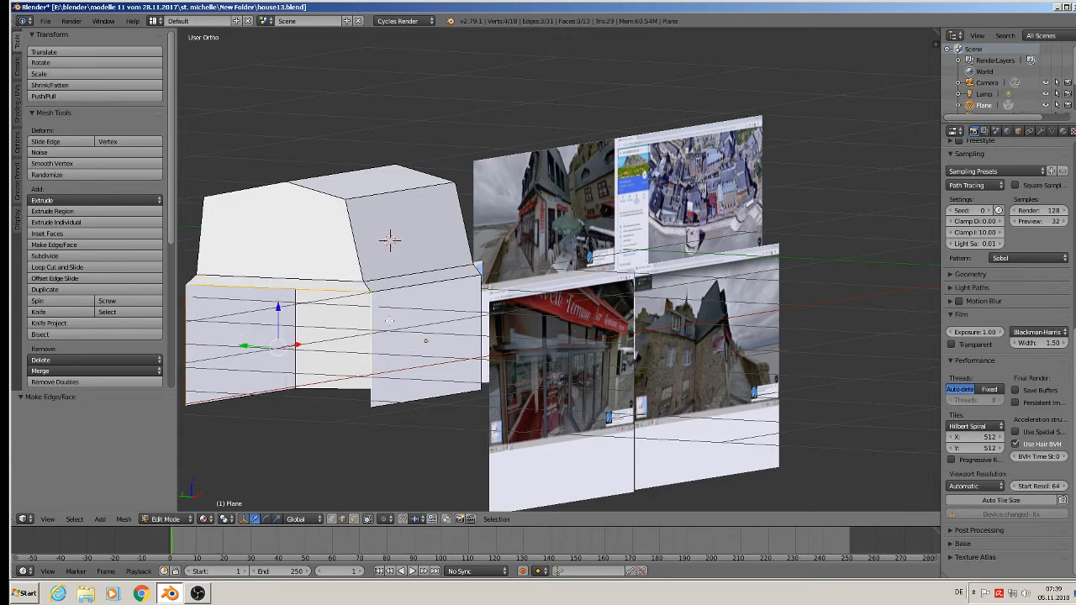
key("f")
Examine the closed house shell in Object Mode and compare its eaves with the street-view reference photos.
key("Tab")
middle_click_drag(407, 318, 378, 338)
scroll(380, 338, "up", 2)
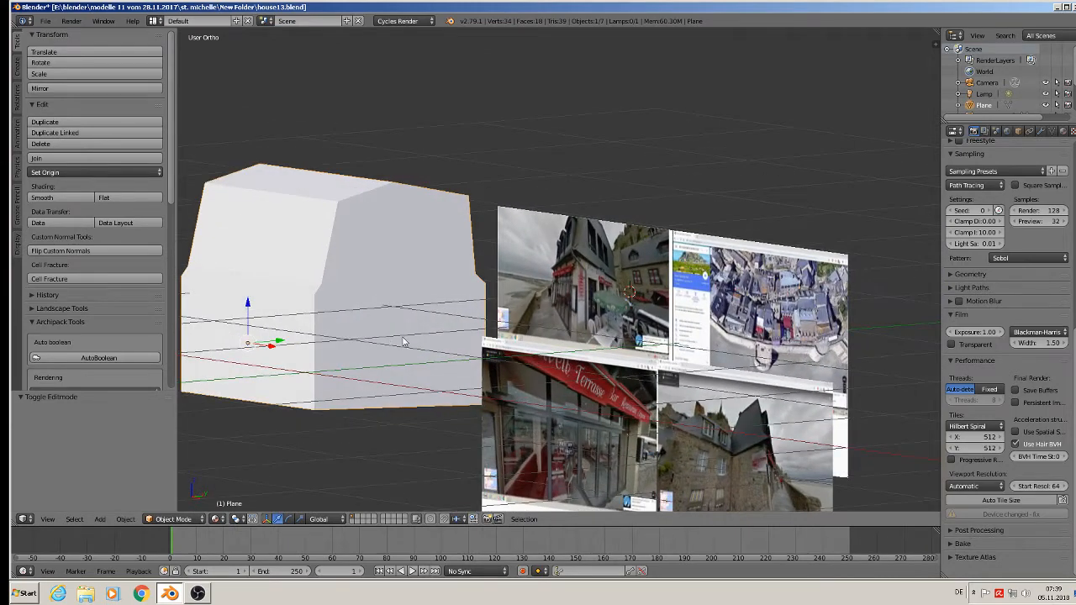
scroll(504, 323, "up", 1)
scroll(547, 279, "up", 1)
scroll(588, 252, "up", 3)
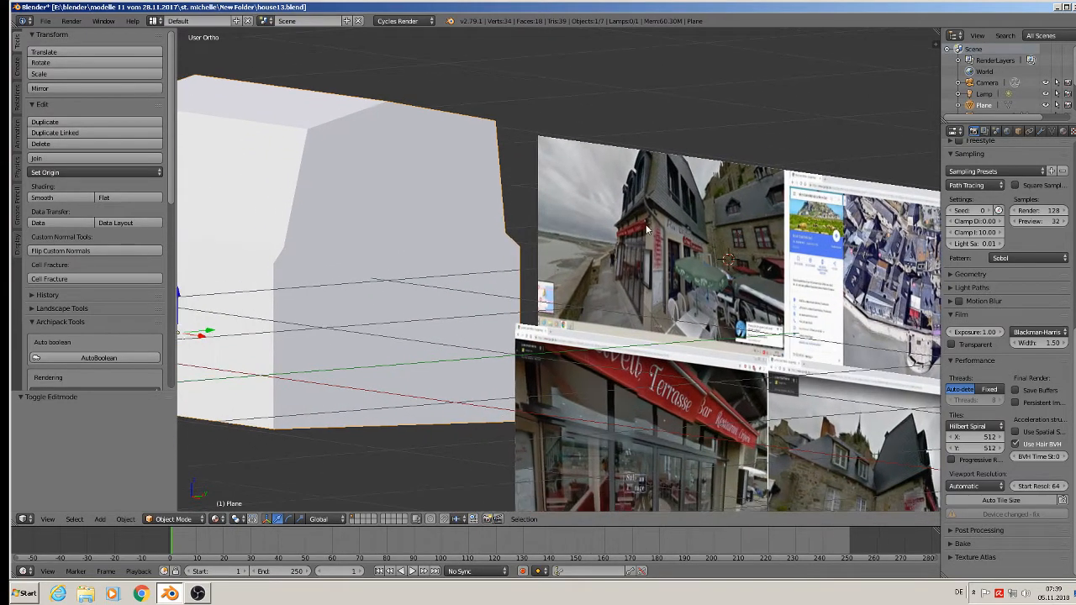
scroll(647, 202, "up", 1)
scroll(601, 248, "down", 4)
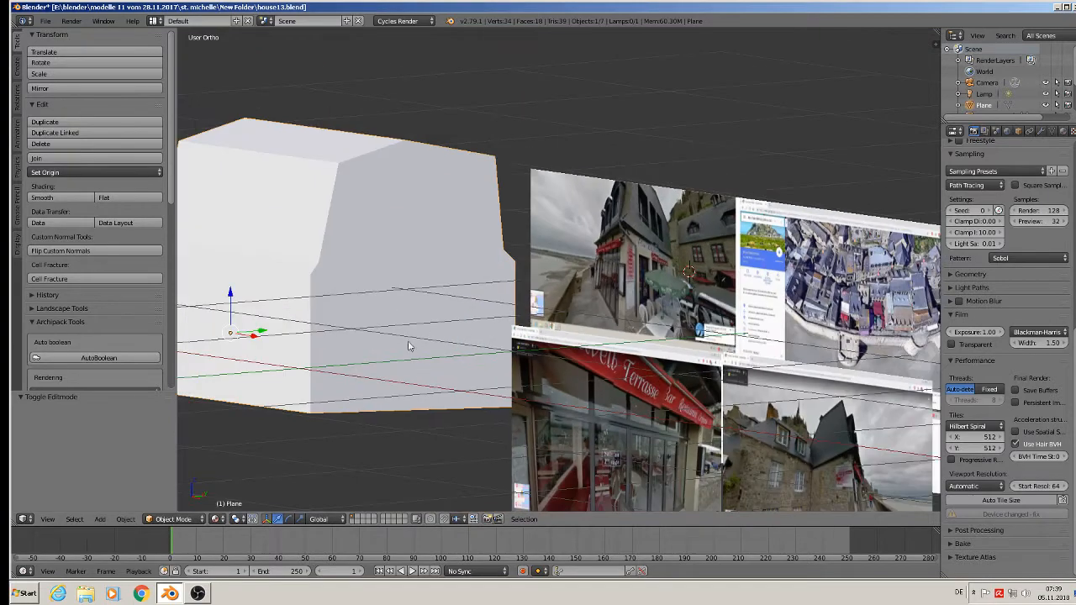
Add a horizontal loop cut around the walls in Edit Mode and slide it up just below the eaves.
middle_click_drag(320, 370, 512, 271, "shift")
scroll(485, 239, "up", 3)
key("Tab")
scroll(518, 128, "up", 1)
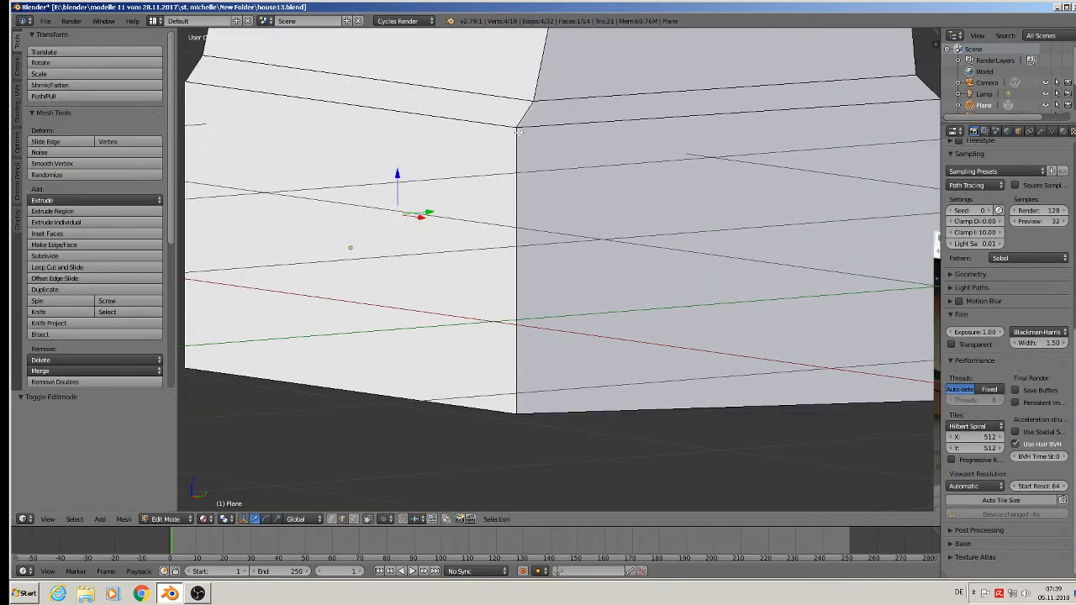
middle_click_drag(519, 160, 486, 161)
scroll(512, 154, "down", 3)
scroll(511, 153, "down", 3)
scroll(485, 150, "up", 3)
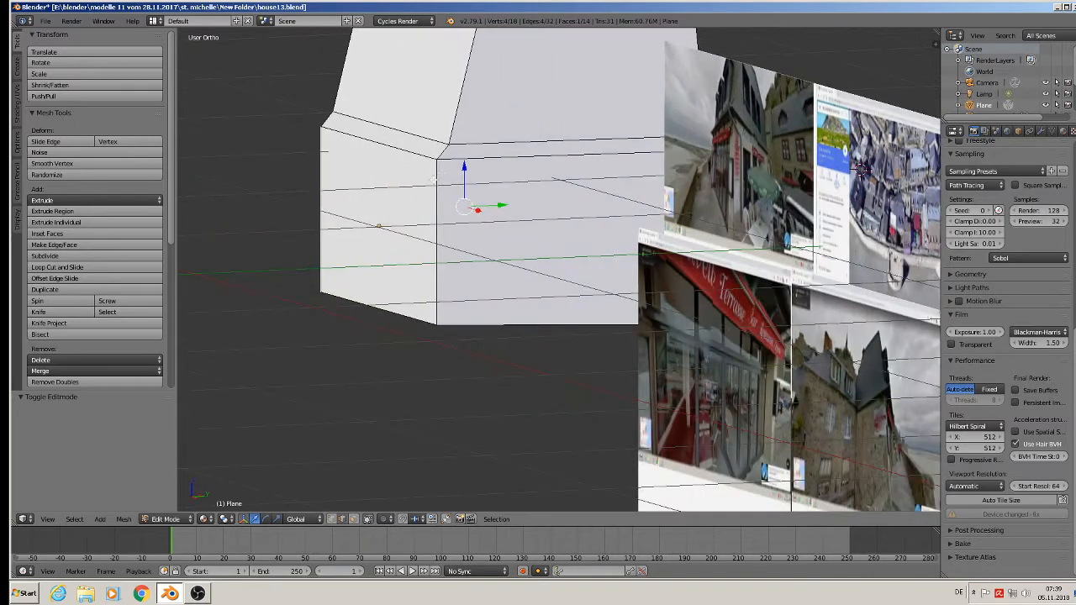
key("ctrl+r")
left_click(434, 177)
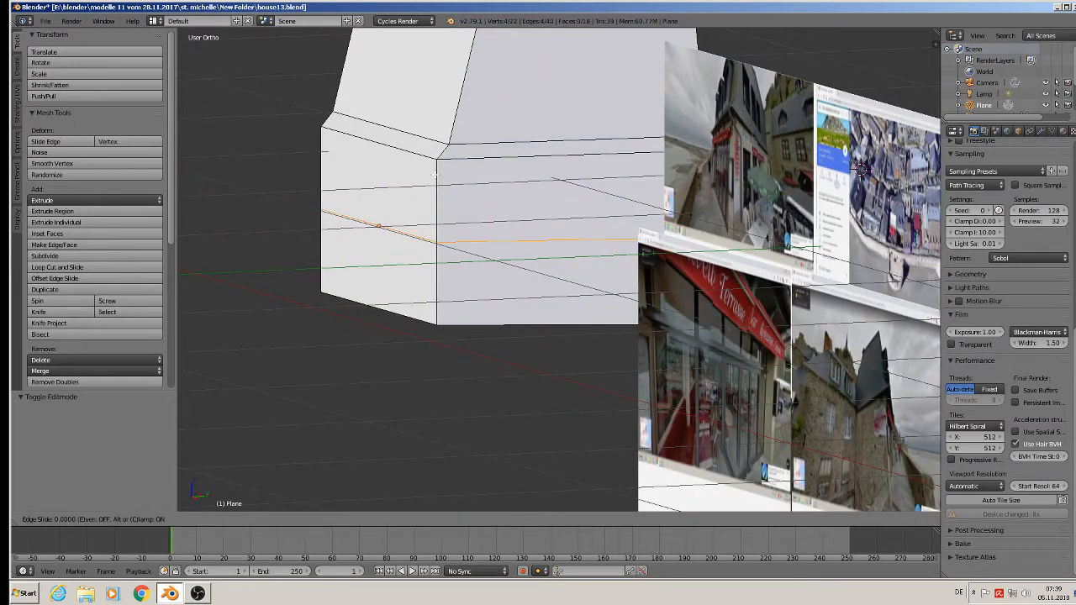
left_click(434, 99)
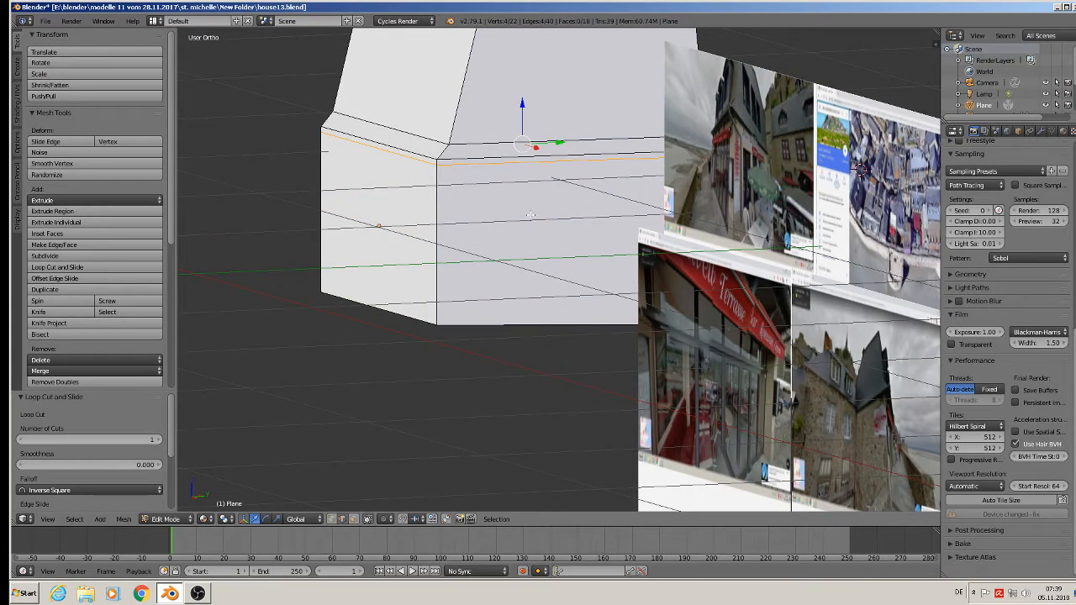
Scale the new wall loop inward to about 0.97 and raise it 0.014 along Z against the eave edge.
key("s")
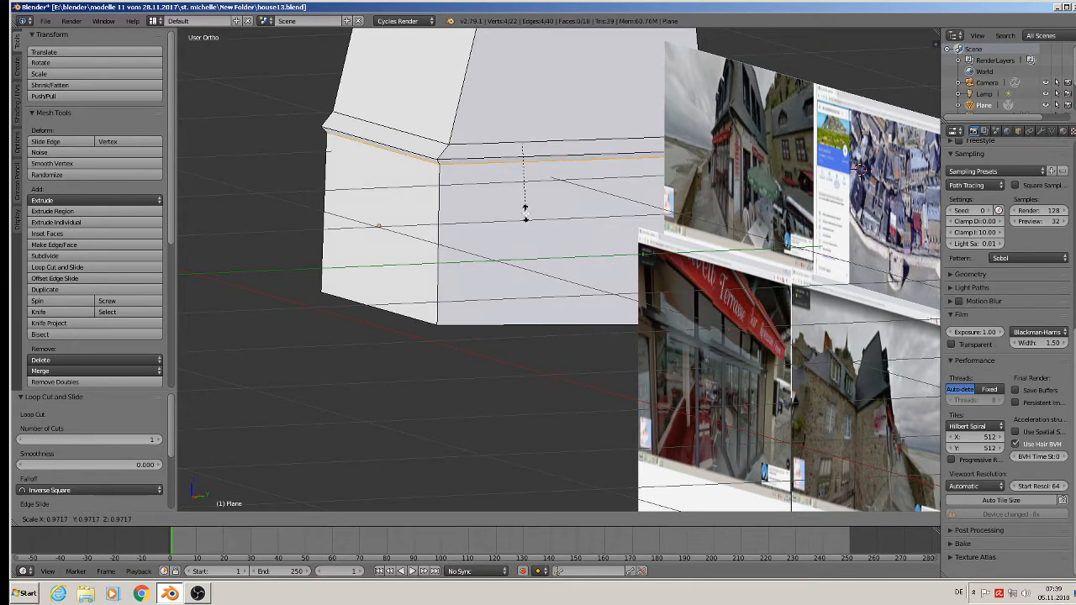
left_click(524, 210)
left_click_drag(521, 112, 518, 105)
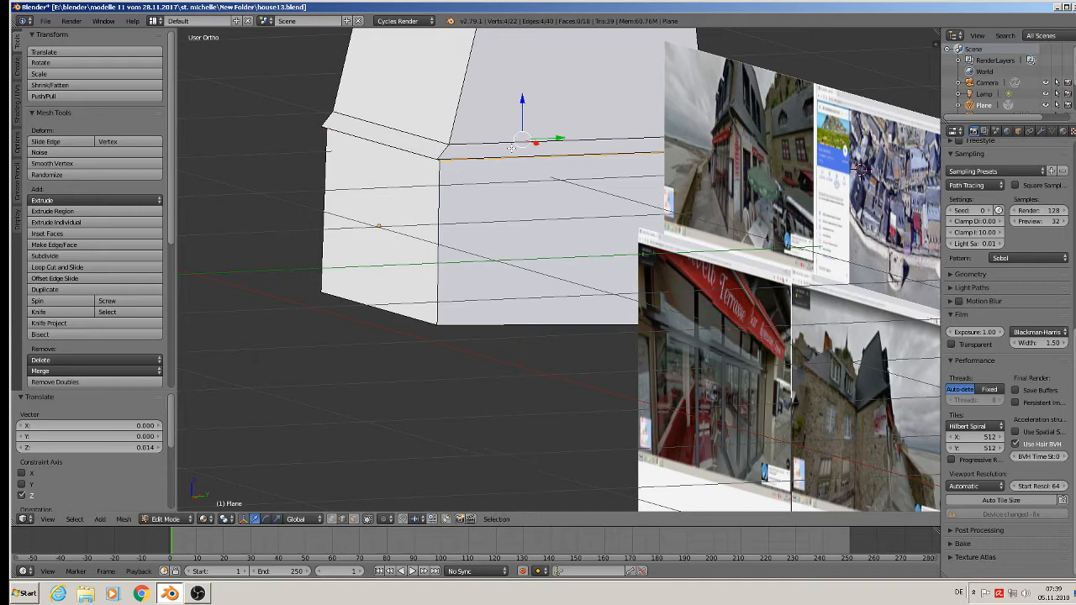
Scale the bottom edge loop of the walls to 0.972 and lower it 0.029 along Z.
right_click(423, 318, "alt")
middle_click_drag(536, 375, 502, 357)
key("s")
left_click(527, 354)
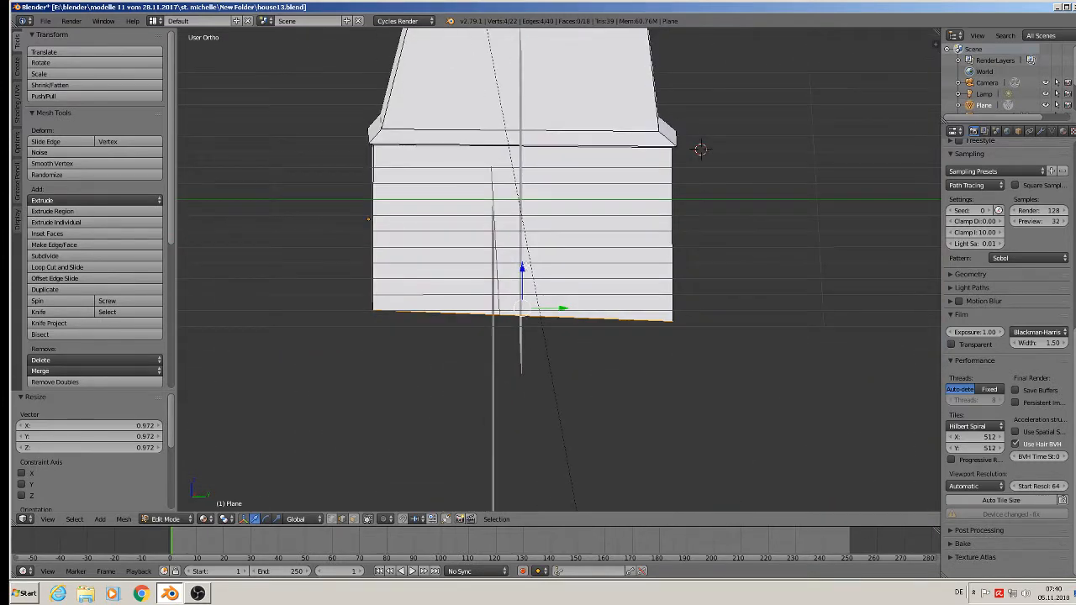
left_click_drag(522, 266, 528, 273)
Flatten the bottom edge loop of the walls by scaling it to 0 along Z.
key("s")
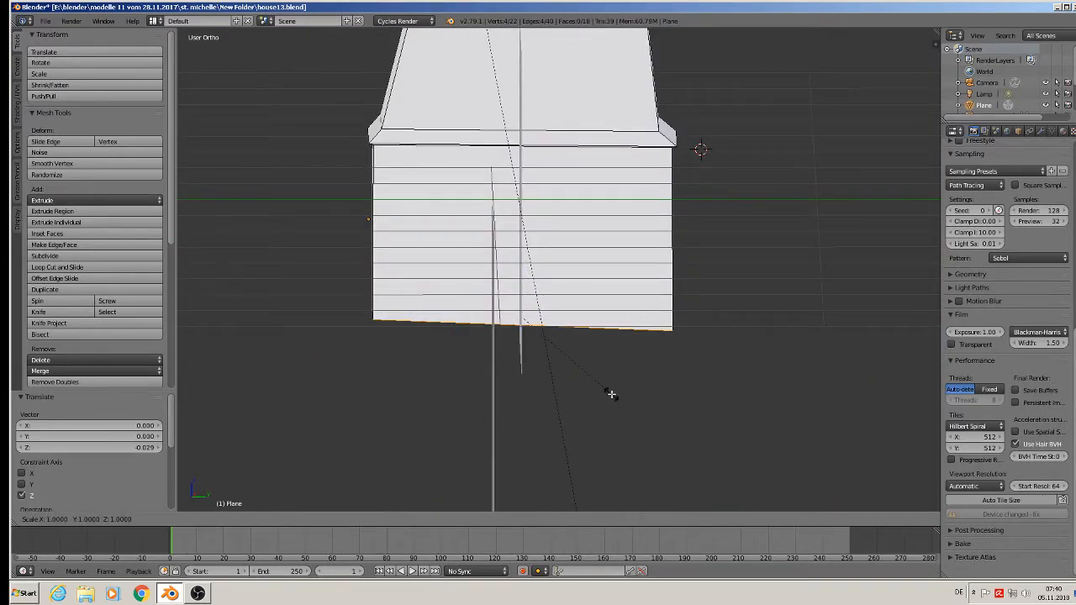
key("z")
key("0")
key("Return")
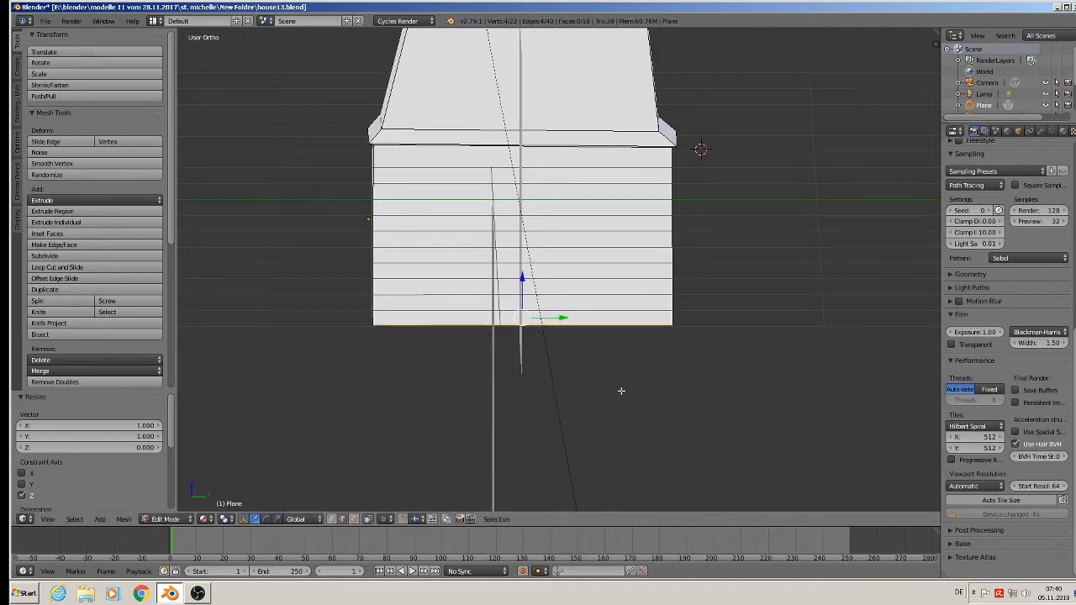
mouse_move(619, 389)
middle_mouse_down()
mouse_move(703, 390)
mouse_move(651, 379)
mouse_move(611, 387)
middle_mouse_up()
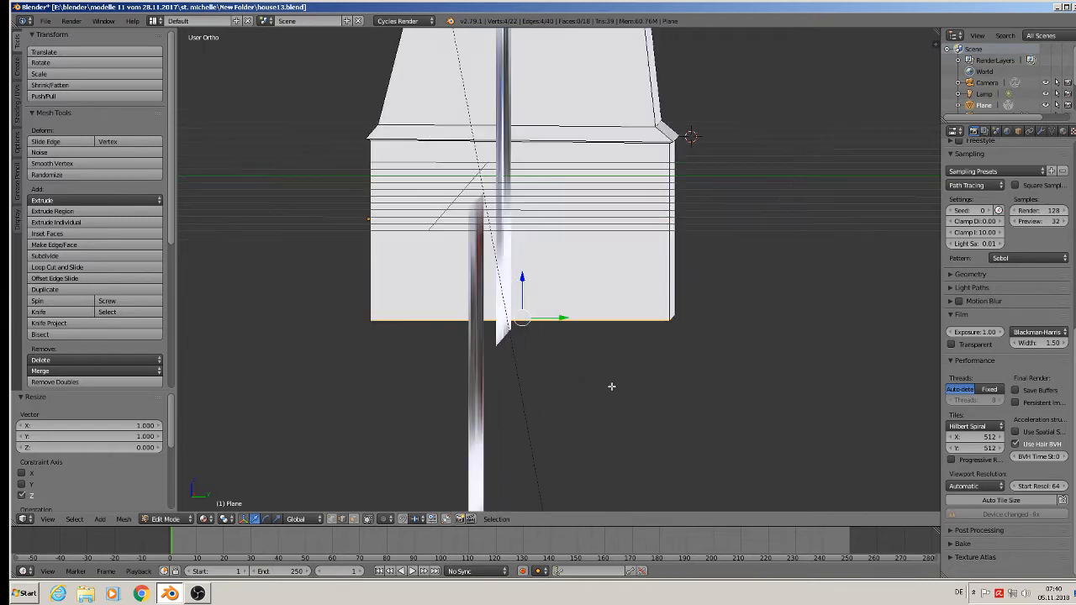
Inspect the recessed walls, clear the selection, and study the glazed restaurant front and awning in the reference photos.
key("Tab")
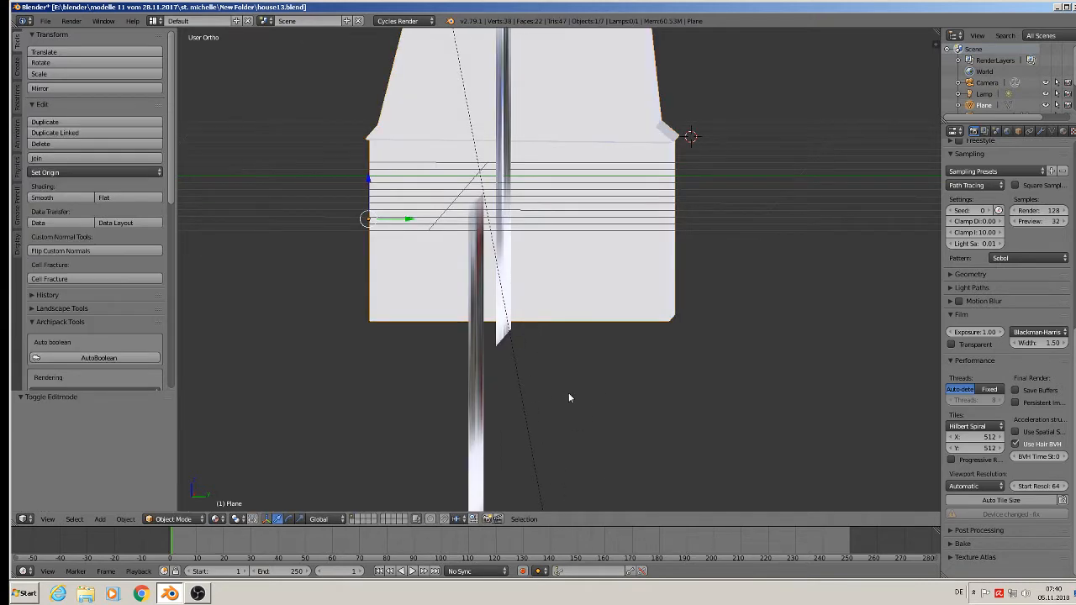
middle_click_drag(576, 401, 421, 367)
key("Tab")
scroll(696, 417, "down", 5)
key("a")
scroll(437, 353, "up", 5)
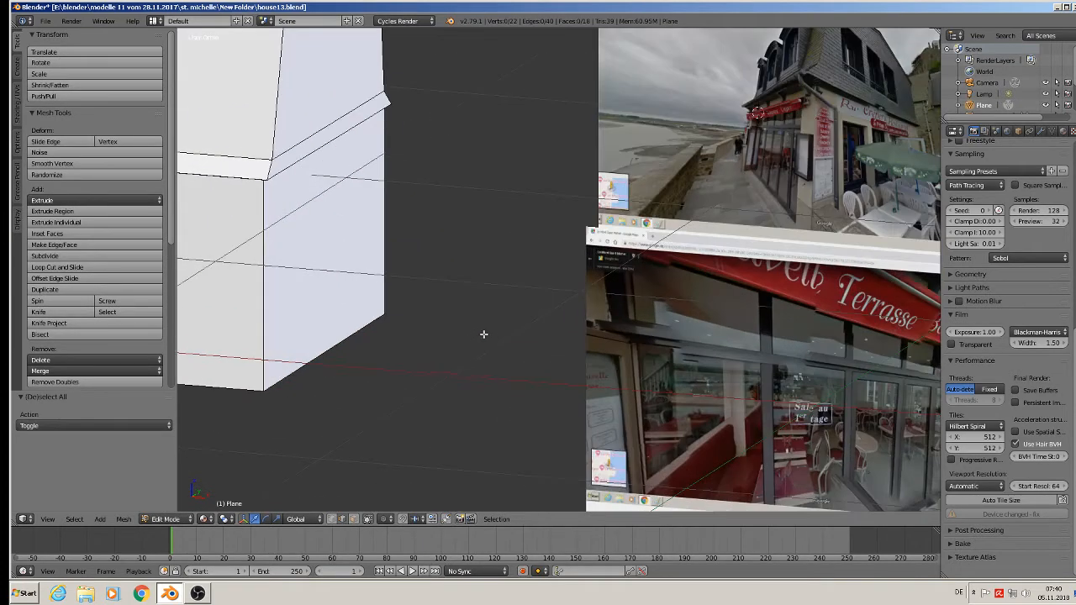
scroll(780, 187, "up", 2)
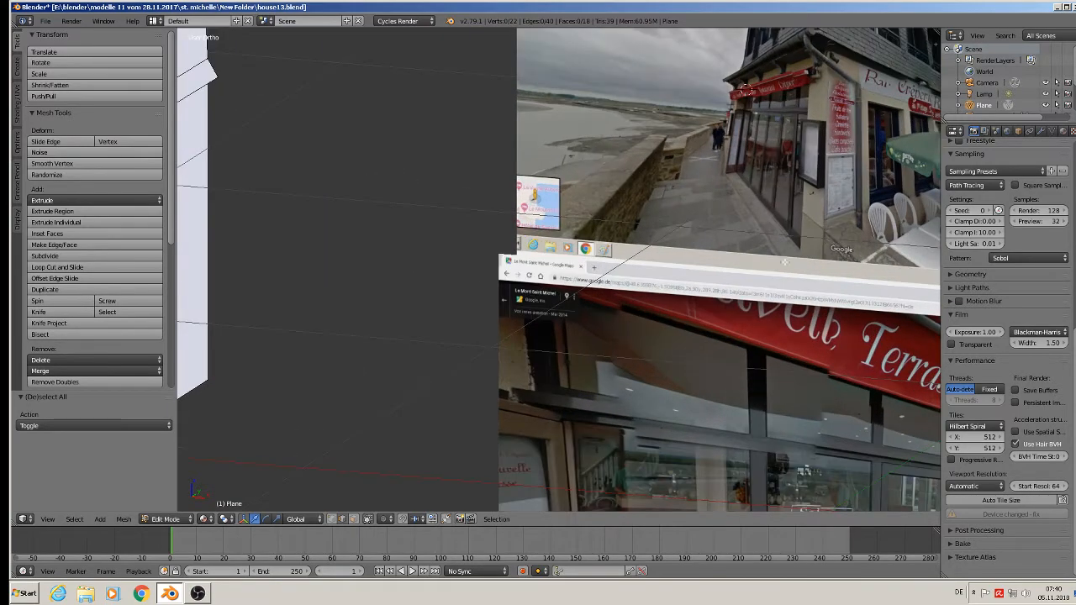
scroll(780, 191, "down", 2)
middle_click_drag(798, 437, 540, 293, "shift")
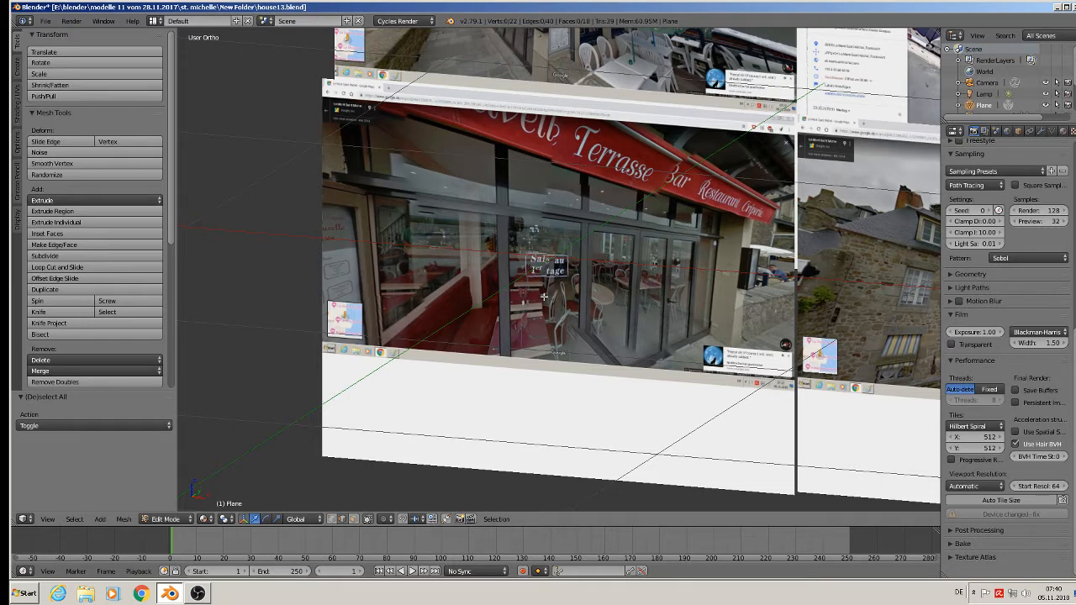
middle_click_drag(597, 301, 567, 261, "shift")
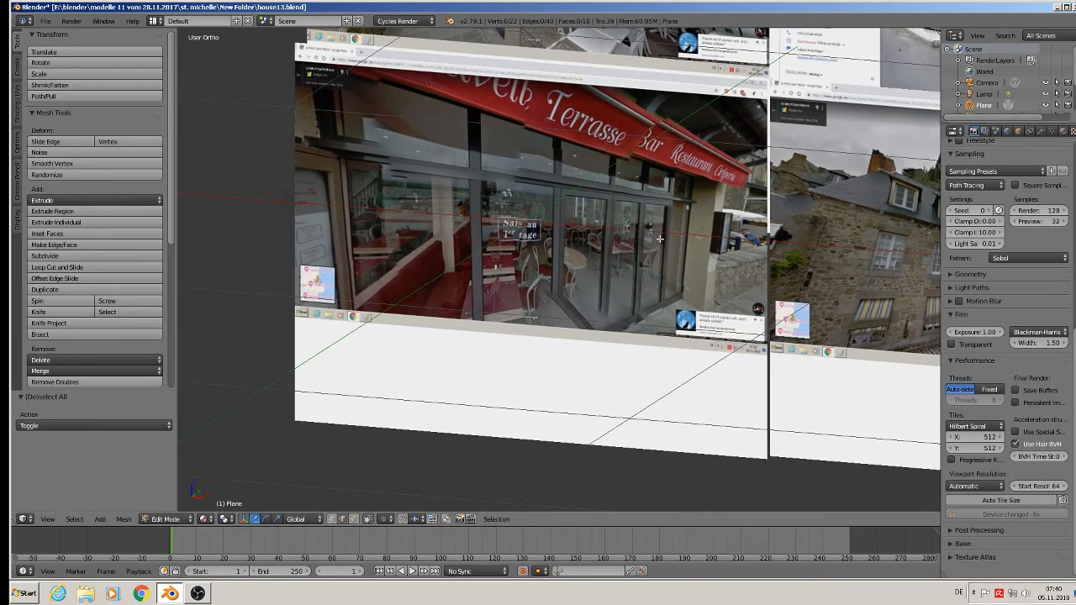
middle_click_drag(602, 146, 422, 271)
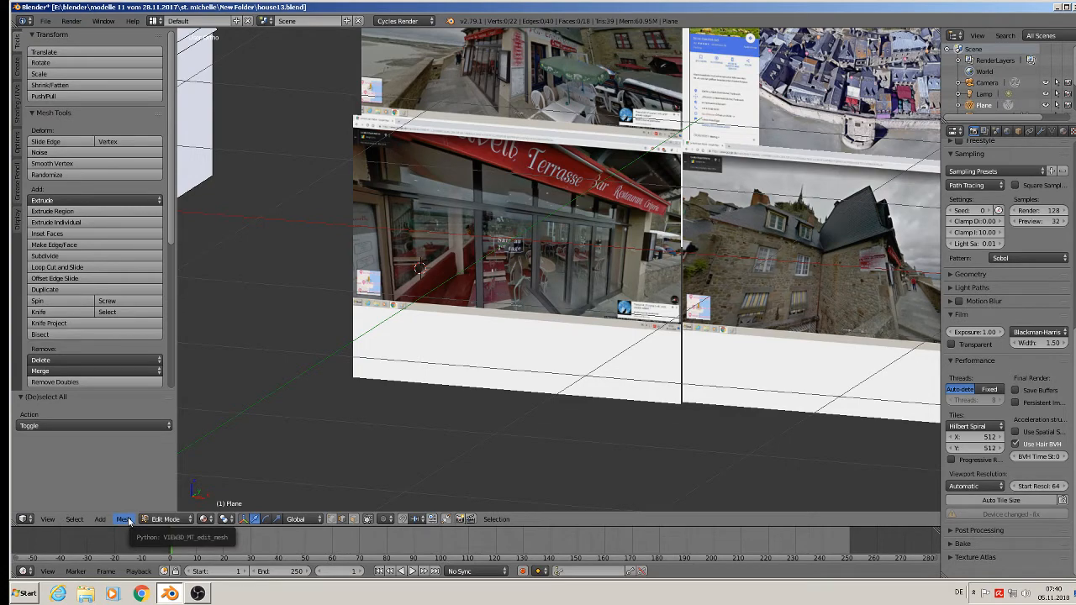
Add one vertical loop cut close to each end of the long side, running across walls, eaves and roof.
scroll(254, 391, "down", 5)
middle_click_drag(303, 337, 763, 273, "shift")
scroll(612, 150, "up", 7)
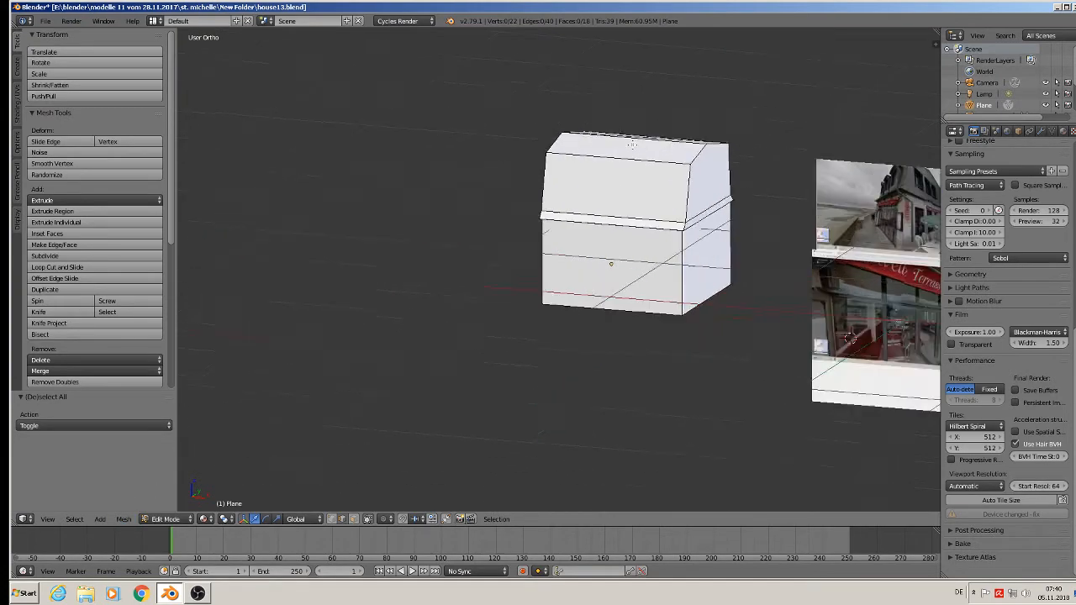
scroll(624, 213, "down", 3)
scroll(552, 343, "up", 1)
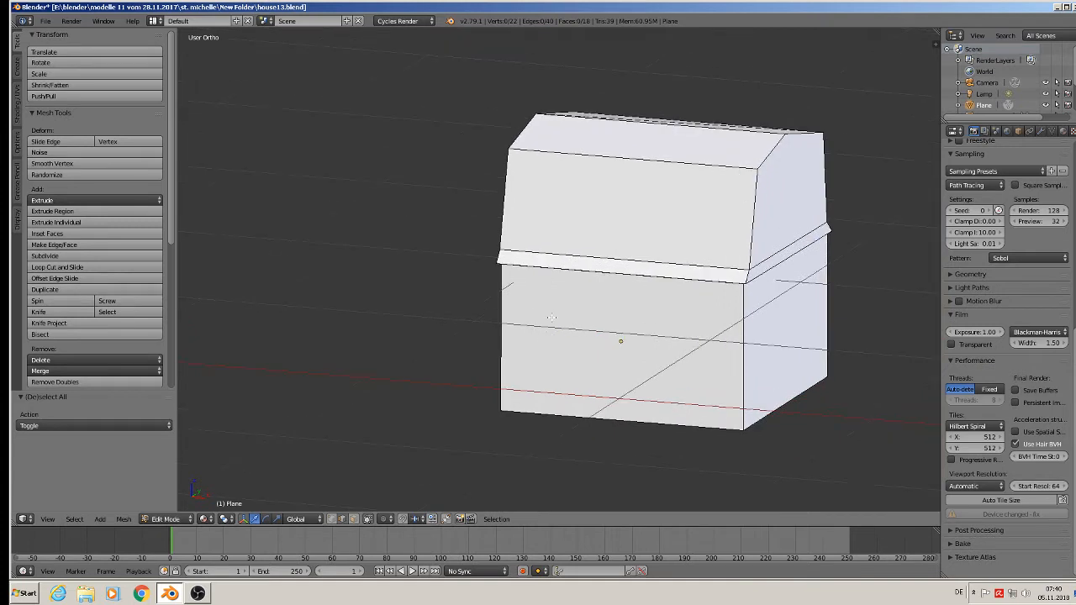
key("ctrl+r")
left_click(550, 285)
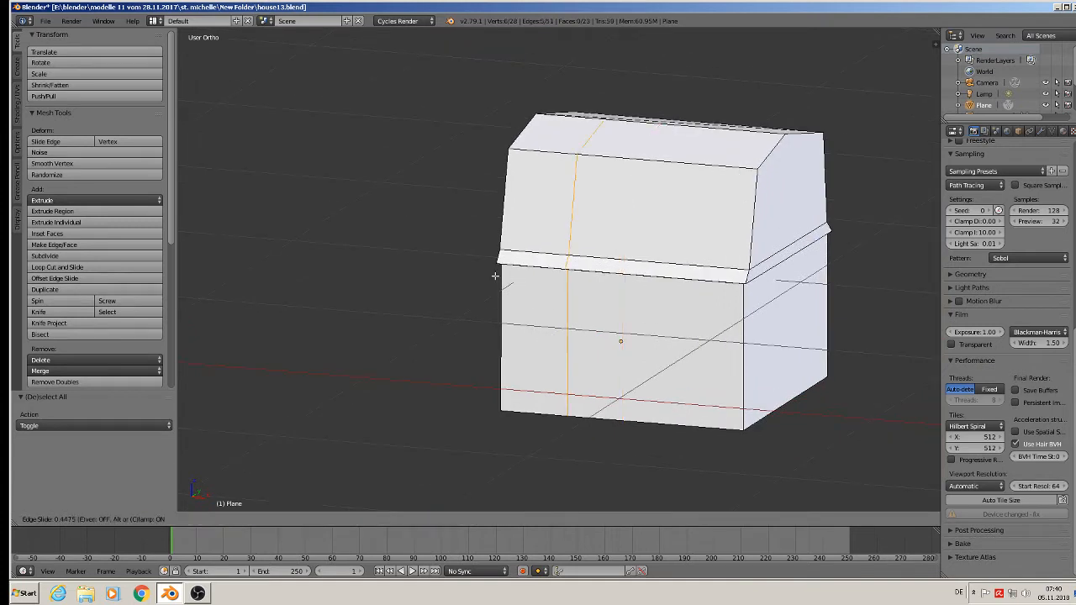
left_click(440, 274)
key("ctrl+r")
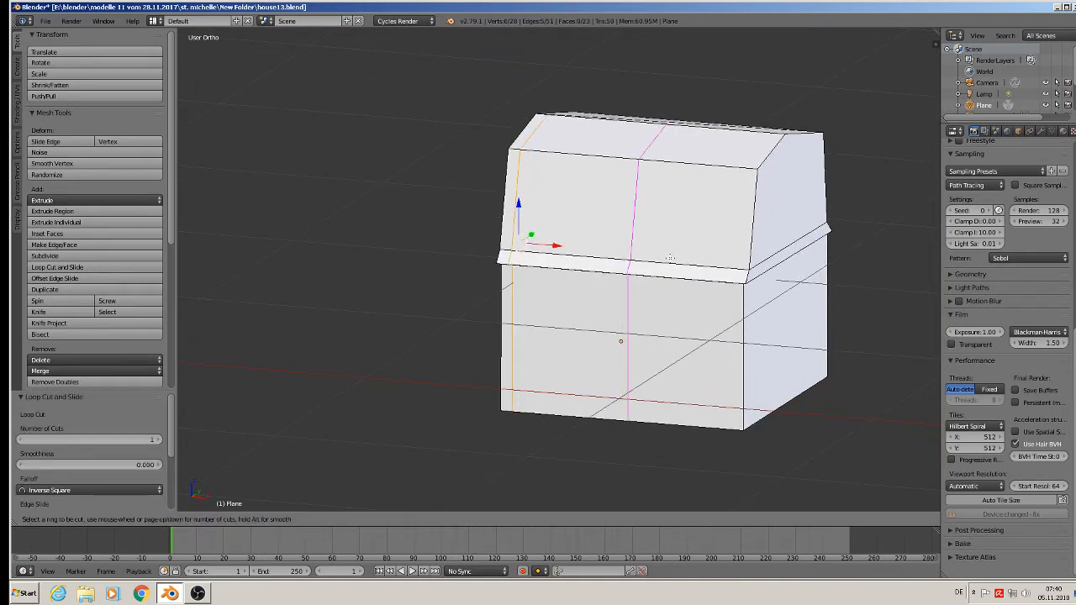
left_click(721, 266)
left_click(778, 267)
Add six evenly spaced vertical loop cuts between the two end loops of the long side, leaving them centred without sliding.
scroll(775, 272, "down", 4)
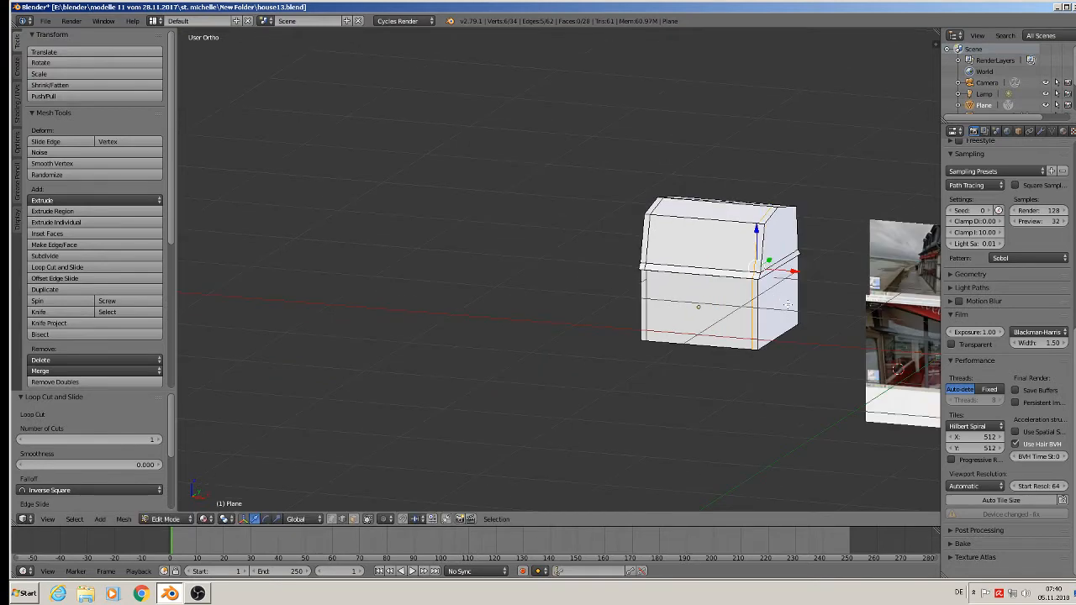
middle_click_drag(775, 272, 308, 276, "shift")
scroll(479, 344, "up", 5)
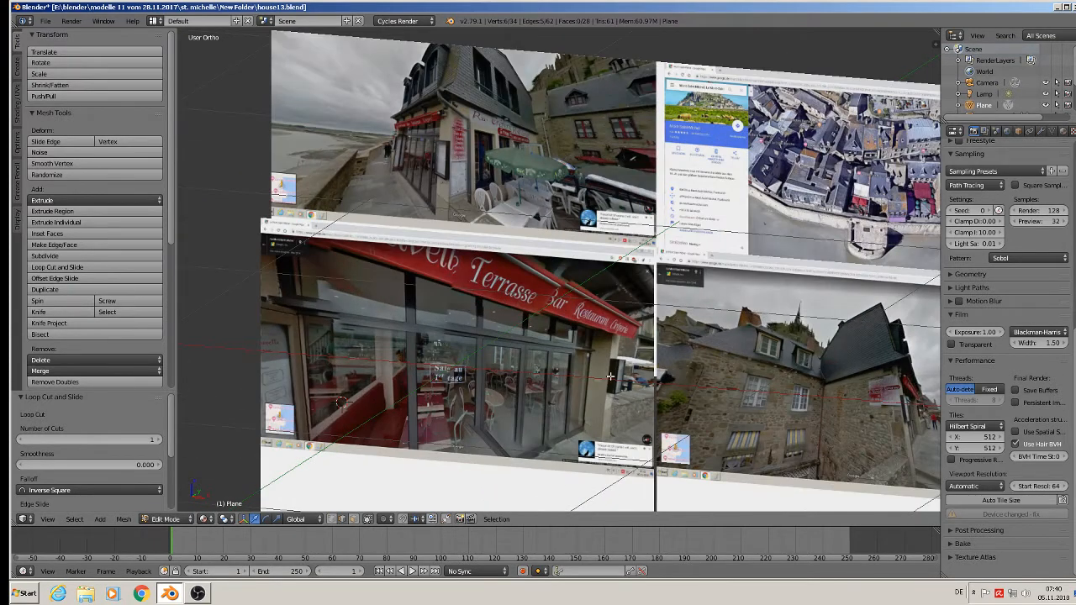
scroll(611, 376, "down", 3)
middle_click_drag(243, 253, 521, 251, "shift")
scroll(521, 251, "up", 3)
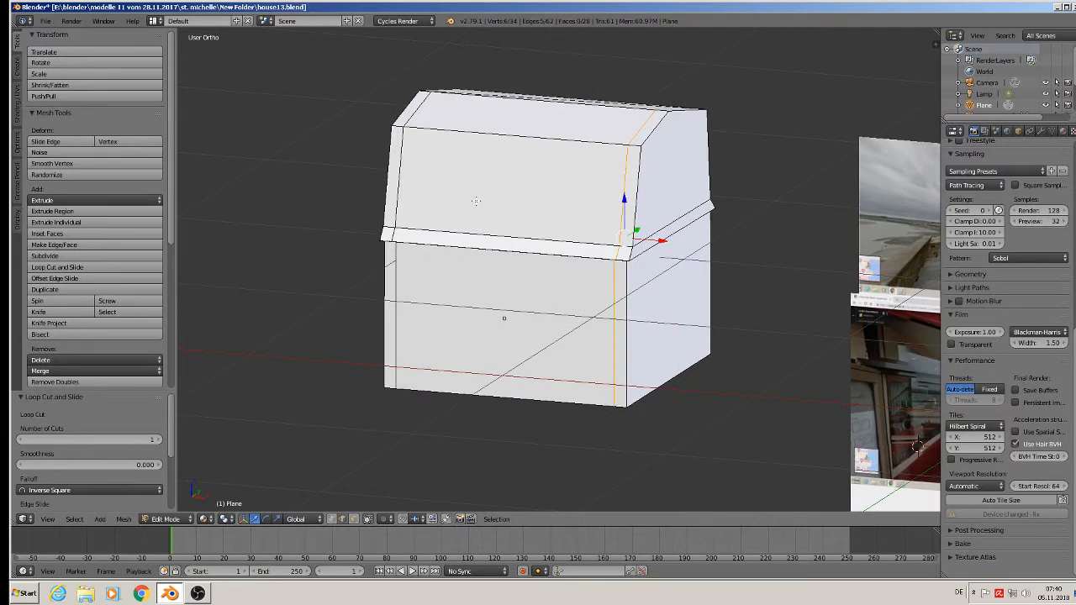
key("ctrl+r")
scroll(484, 137, "up", 2)
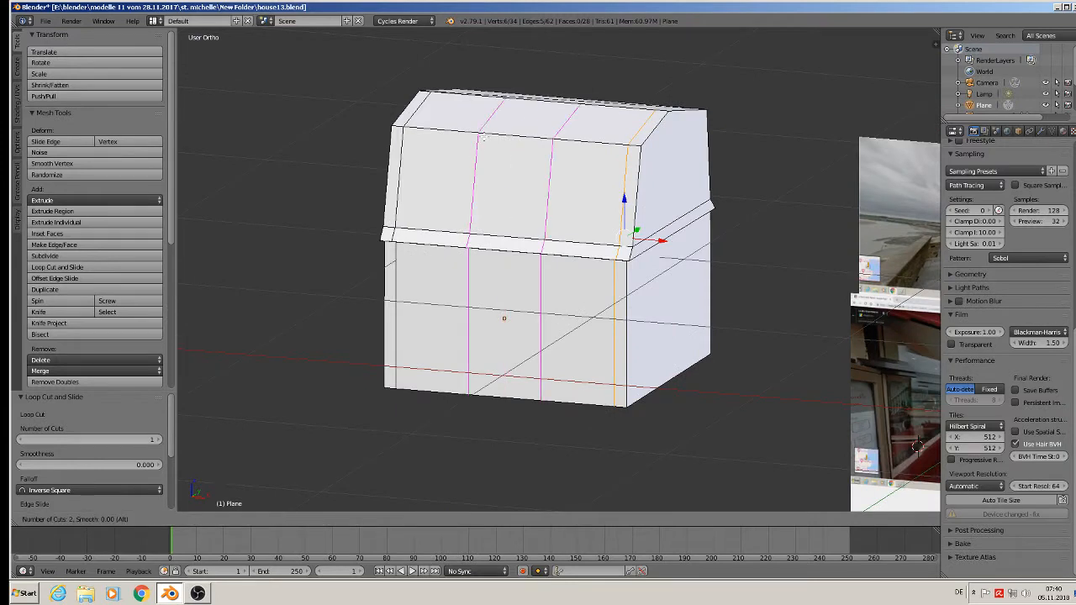
scroll(485, 137, "up", 1)
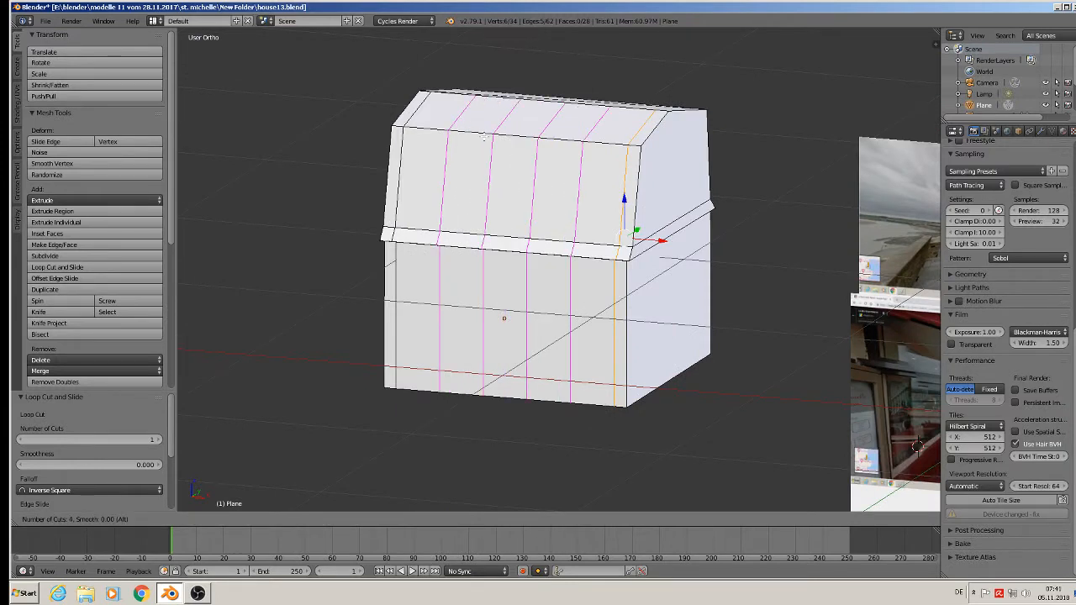
scroll(485, 137, "up", 1)
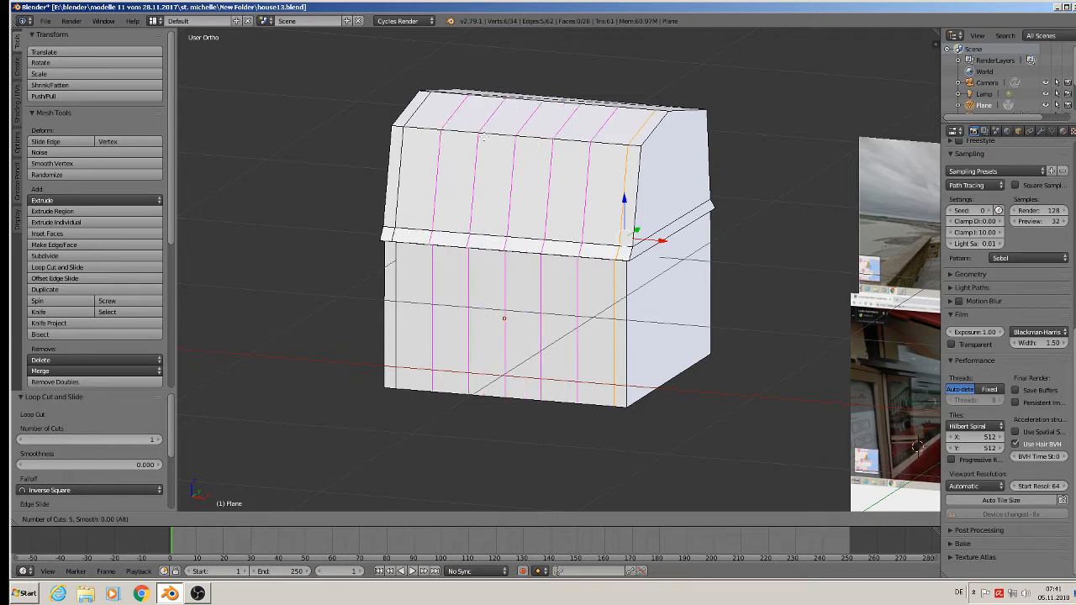
scroll(485, 137, "up", 1)
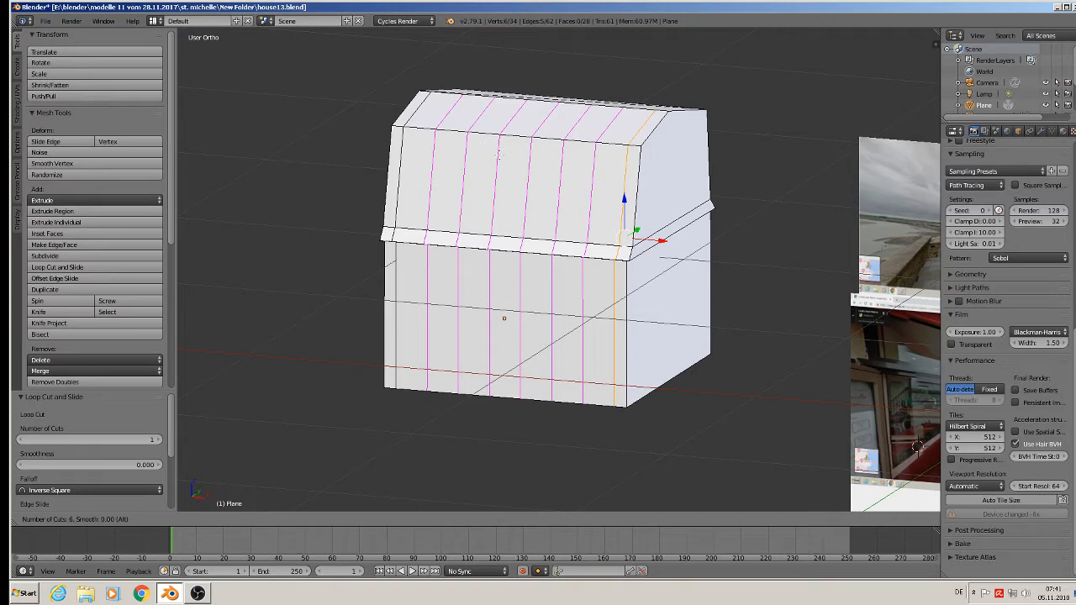
left_click(489, 146)
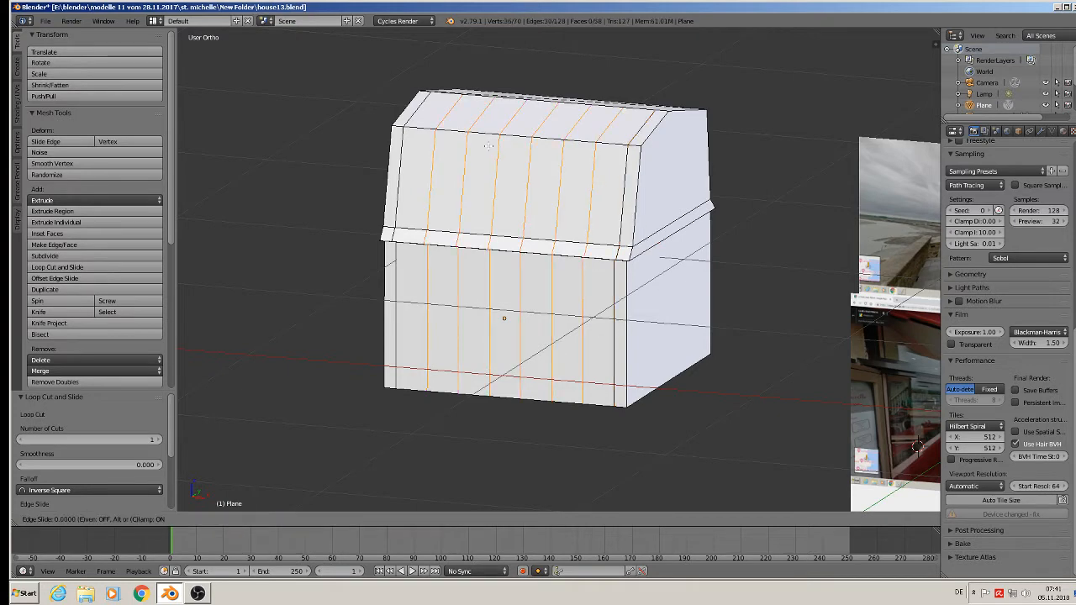
left_click(488, 146)
Add one horizontal loop cut around the walls and slide it up to a short distance below the eaves.
scroll(568, 247, "down", 3)
scroll(568, 248, "up", 5)
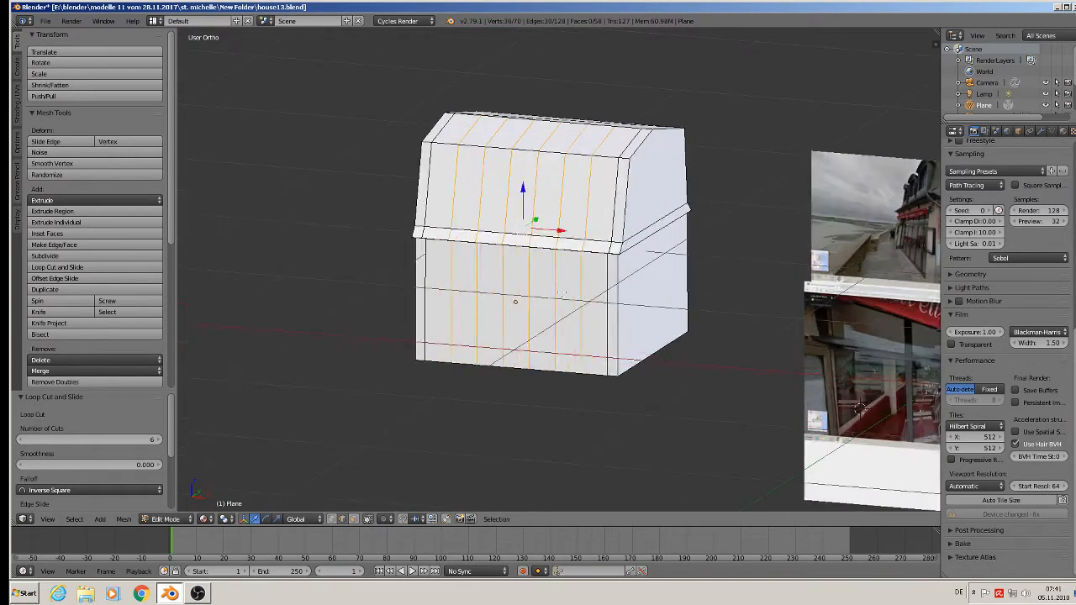
scroll(573, 301, "down", 1)
scroll(573, 301, "down", 1)
middle_click_drag(735, 353, 539, 319)
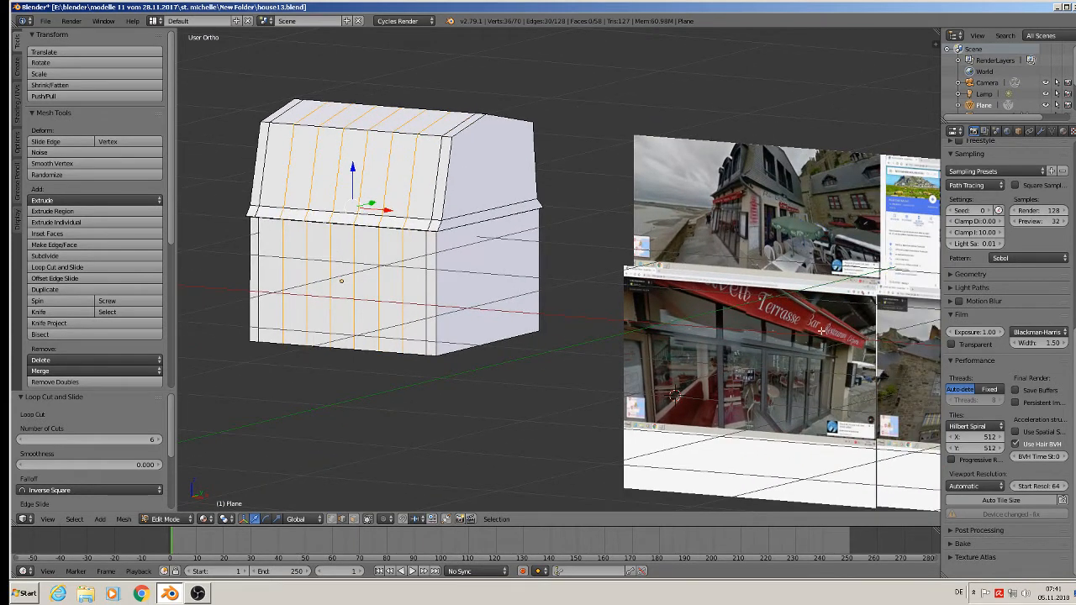
scroll(336, 255, "up", 1)
scroll(323, 258, "up", 1)
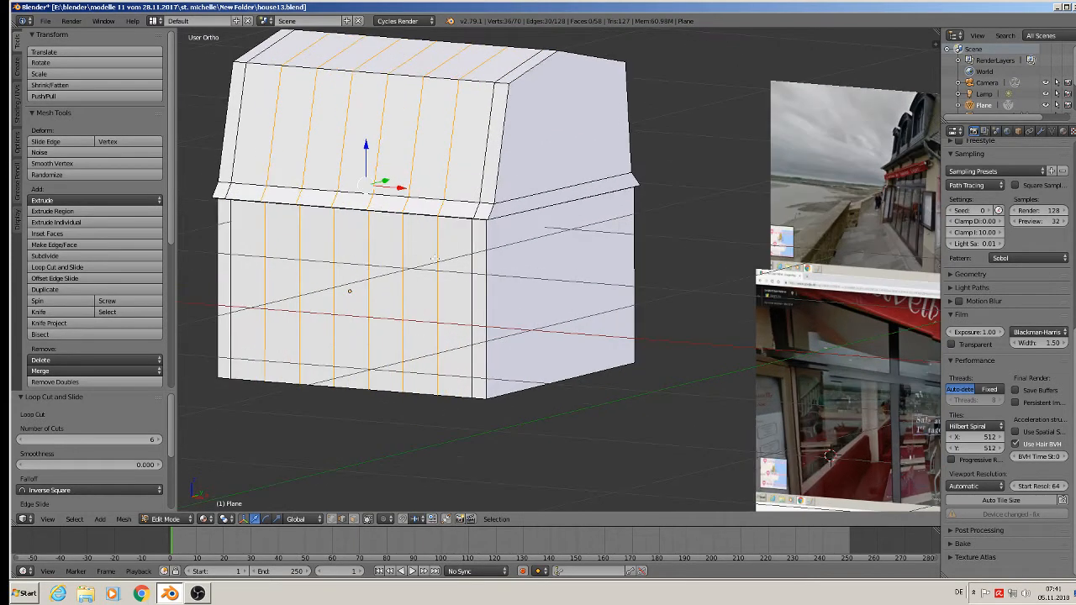
key("ctrl+r")
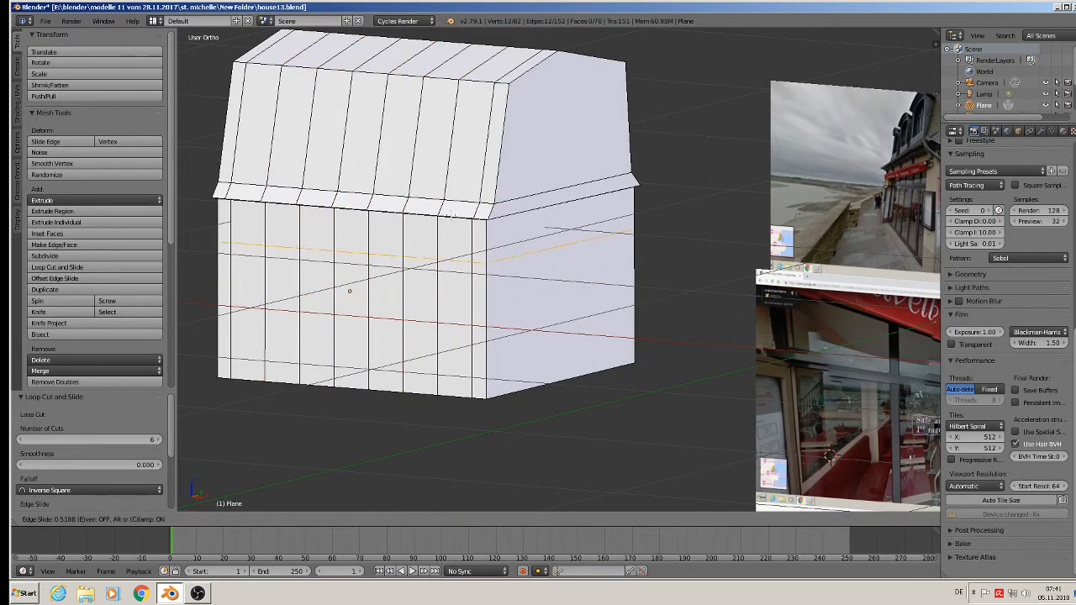
left_click(450, 267)
left_click(830, 457)
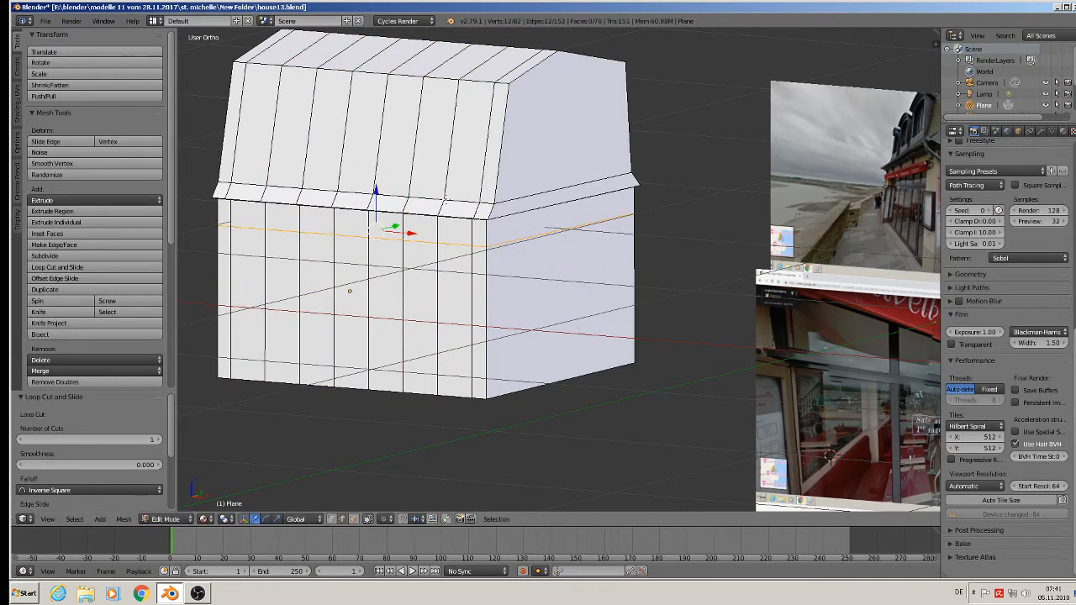
Select the bottom edge loop of the walls and raise it 0.142 along Z.
scroll(683, 365, "down", 2)
right_click(514, 329, "alt")
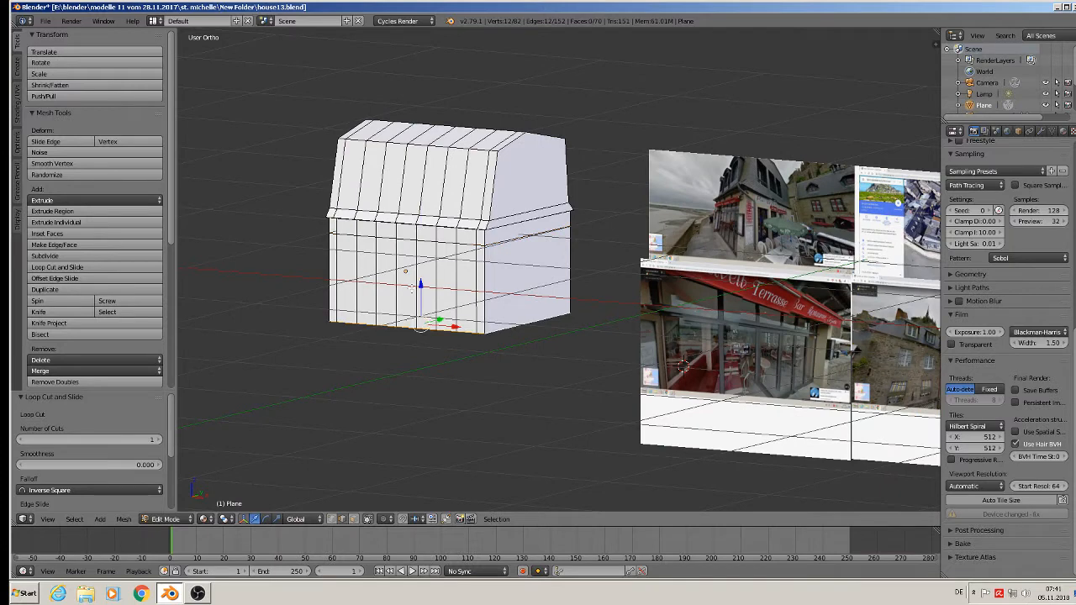
key("g")
key("z")
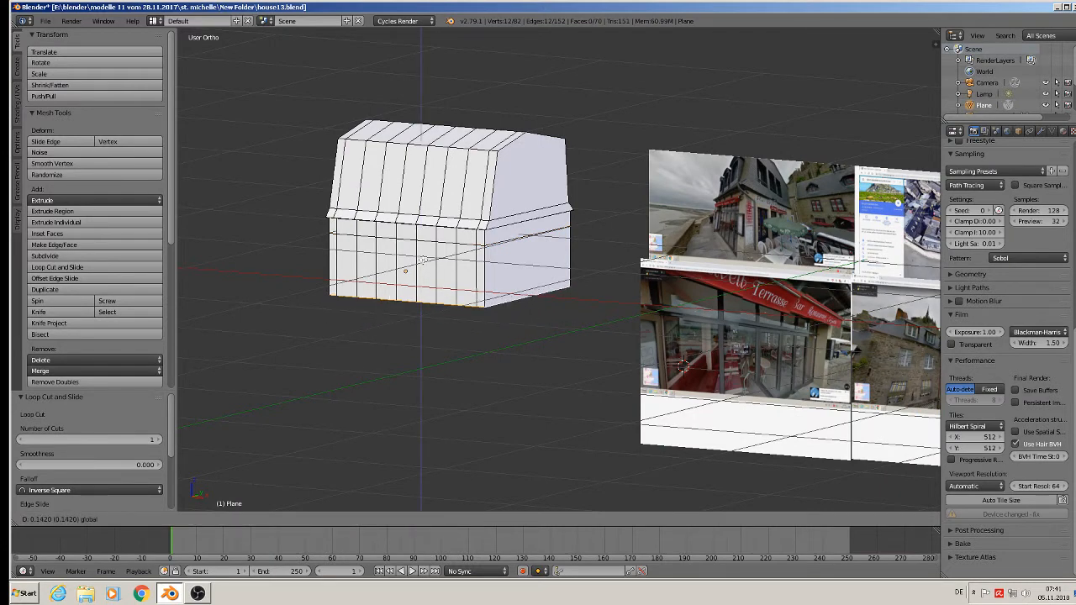
left_click(423, 261)
Lower the bottom edge loop of the walls 0.006 along Z to fine-tune the wall height.
scroll(423, 261, "down", 2)
middle_click_drag(483, 286, 459, 284)
scroll(459, 284, "up", 1)
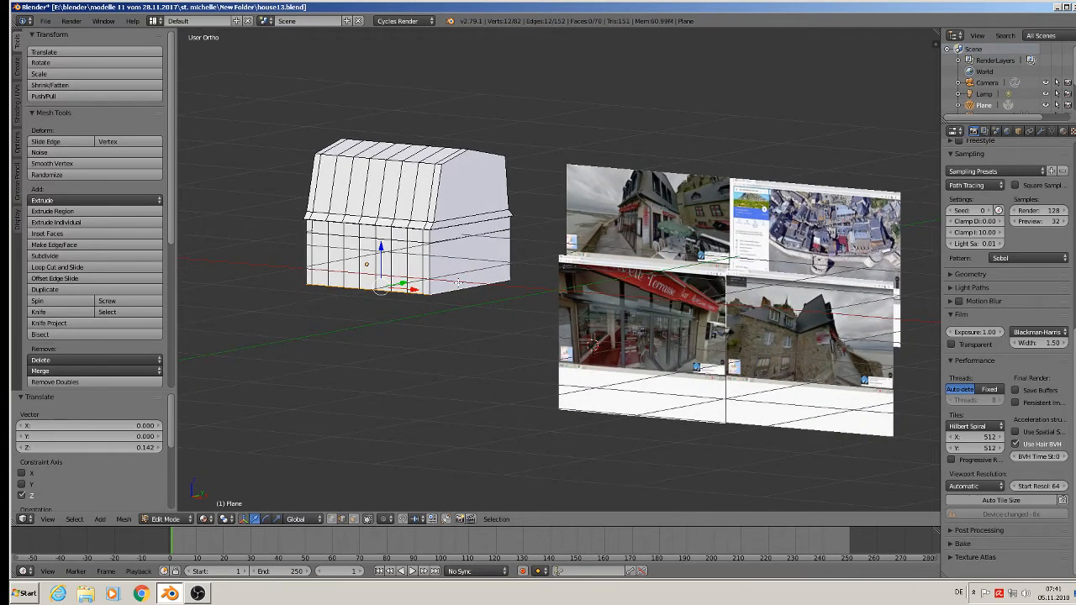
scroll(459, 283, "up", 1)
left_click_drag(365, 249, 365, 250)
Add a second horizontal loop cut around the walls, slid up to lie a short distance below the upper horizontal loop.
scroll(375, 251, "up", 1)
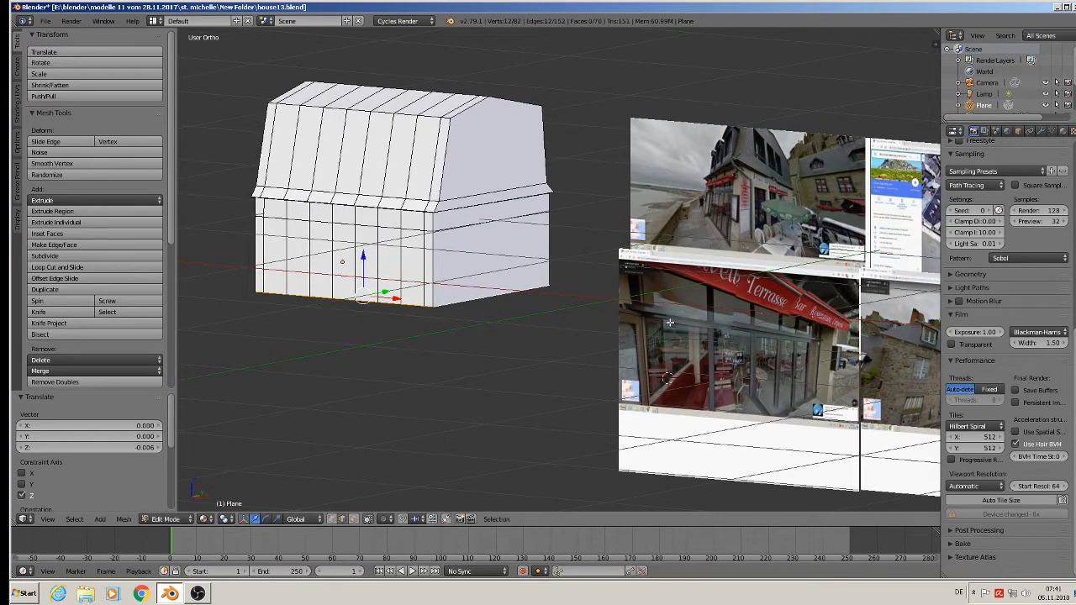
scroll(476, 256, "up", 4)
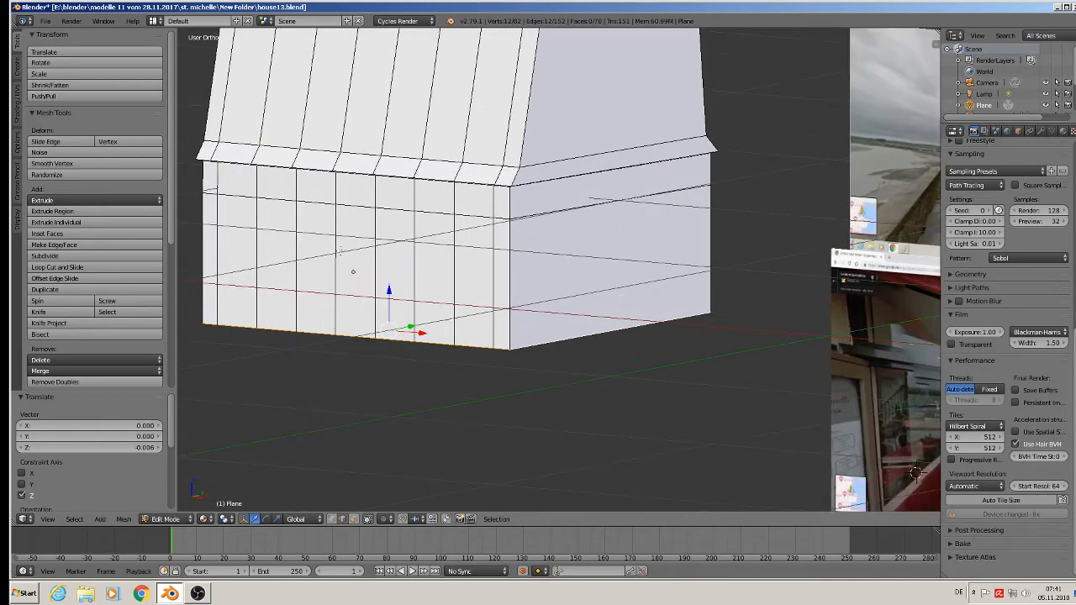
middle_click_drag(476, 255, 482, 255)
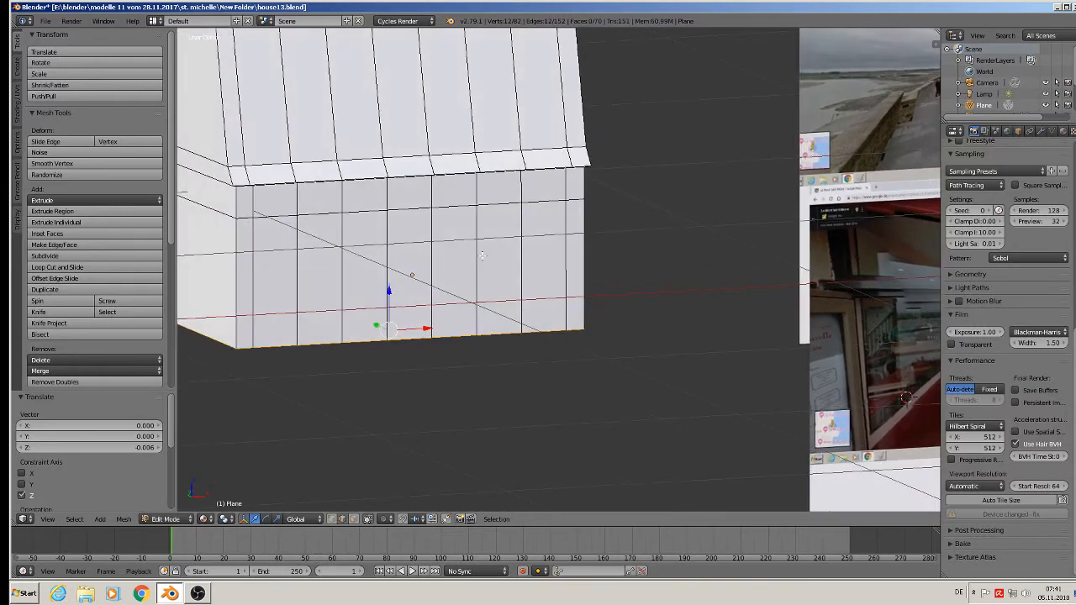
scroll(431, 248, "up", 3)
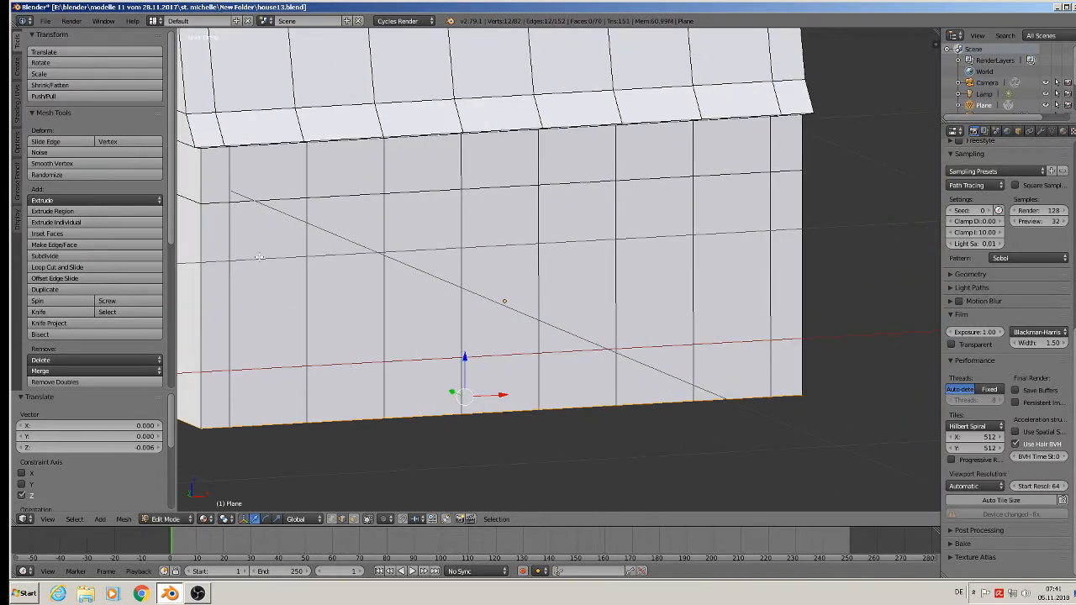
key("ctrl+r")
left_click(258, 253)
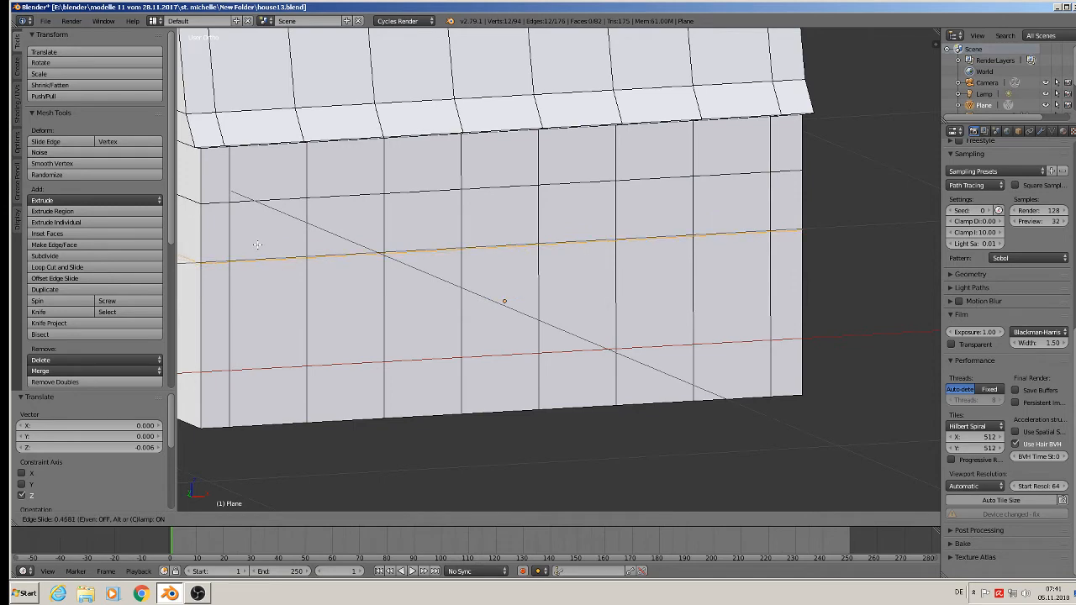
left_click(257, 245)
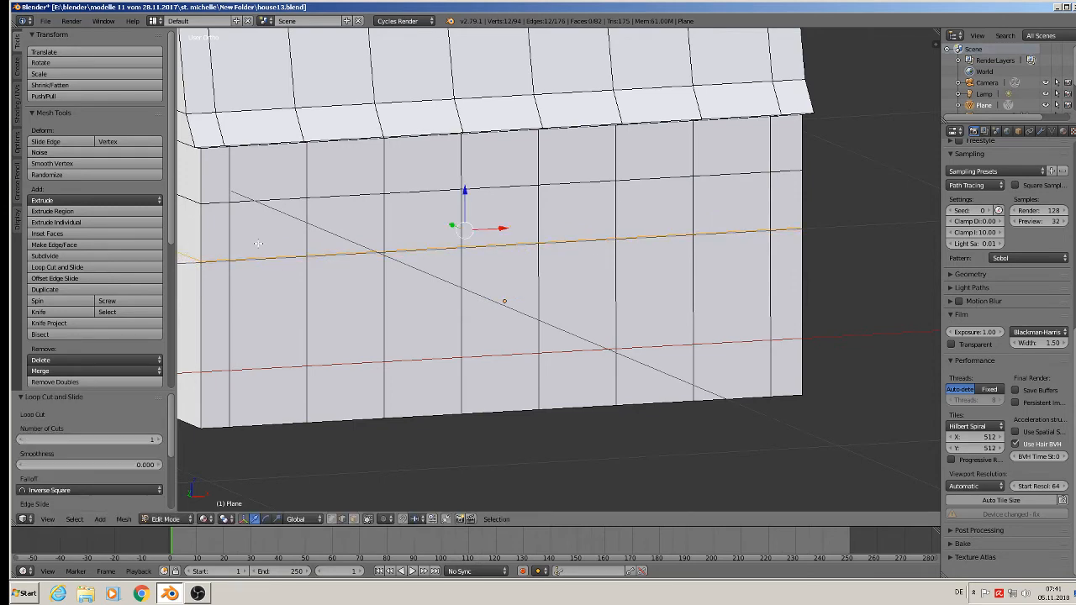
Start the Screencast Keys display for the 3D view.
middle_click_drag(365, 493, 390, 349)
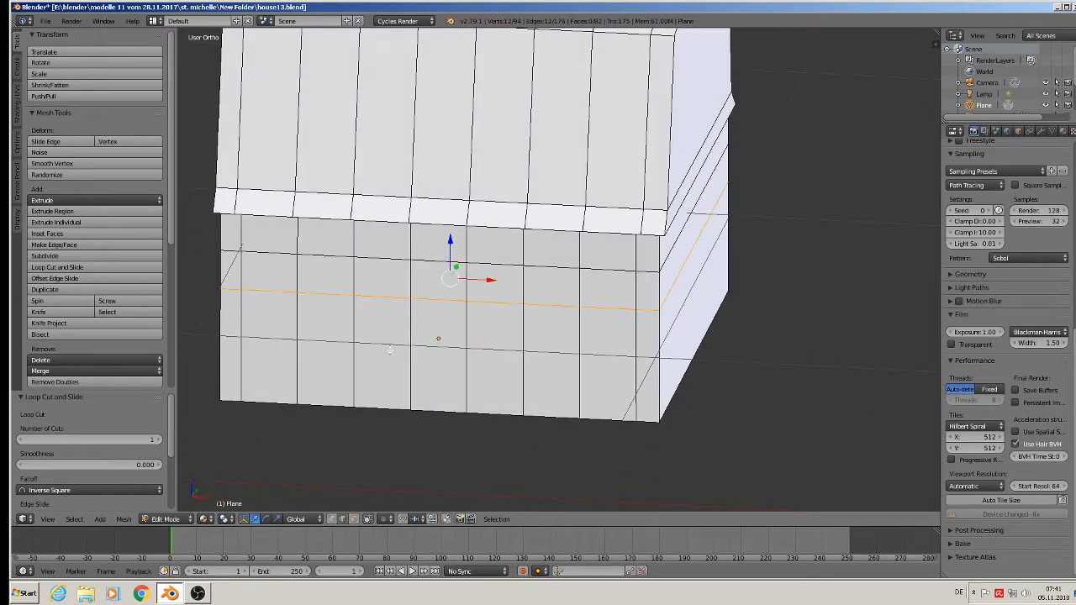
key("n")
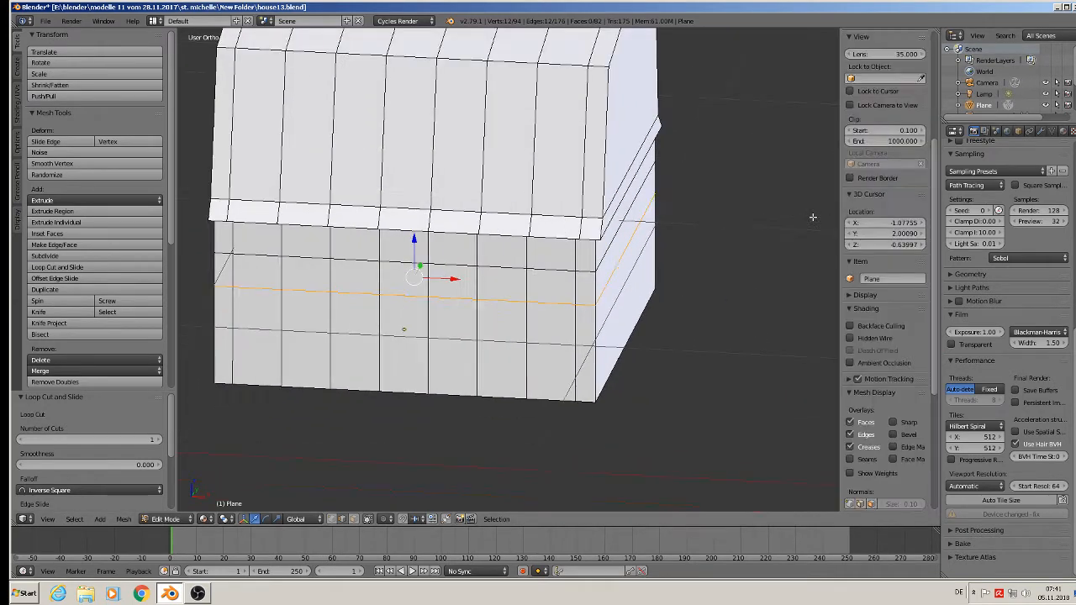
scroll(876, 402, "down", 3)
scroll(876, 402, "down", 5)
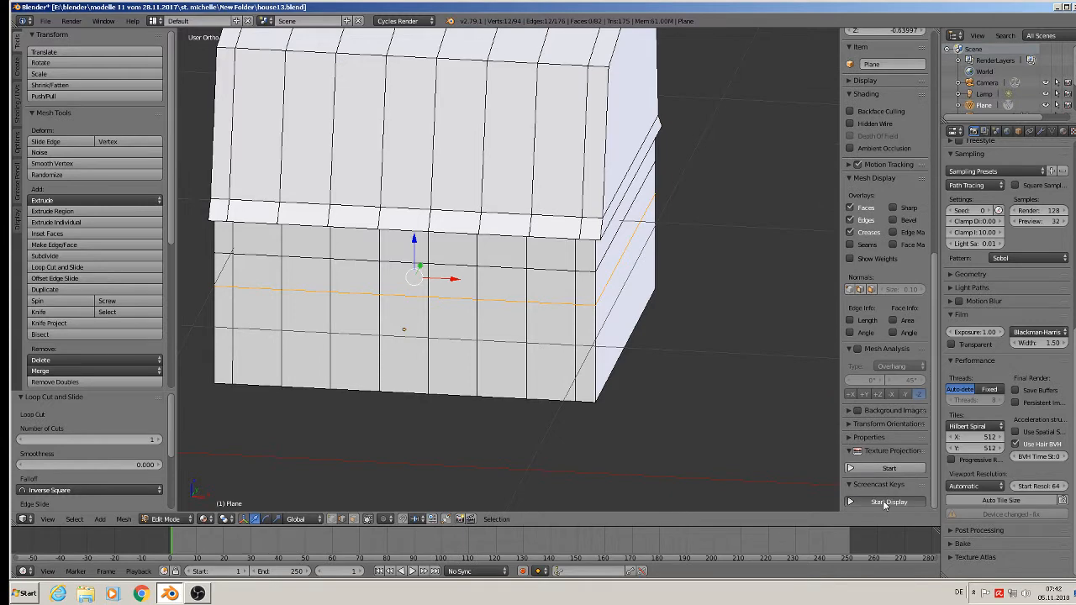
left_click(889, 502)
Add a horizontal loop cut around the walls directly beneath the upper horizontal loop to form a narrow band.
scroll(324, 286, "up", 2)
middle_click_drag(259, 276, 454, 253, "shift")
scroll(458, 246, "up", 2)
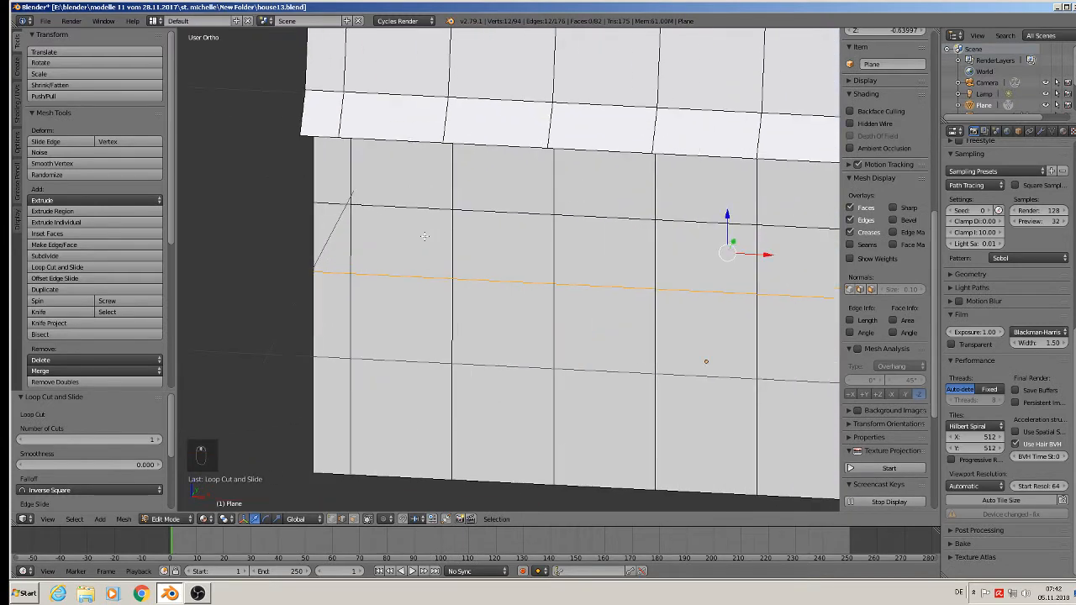
scroll(390, 224, "down", 2)
middle_click_drag(390, 224, 286, 185)
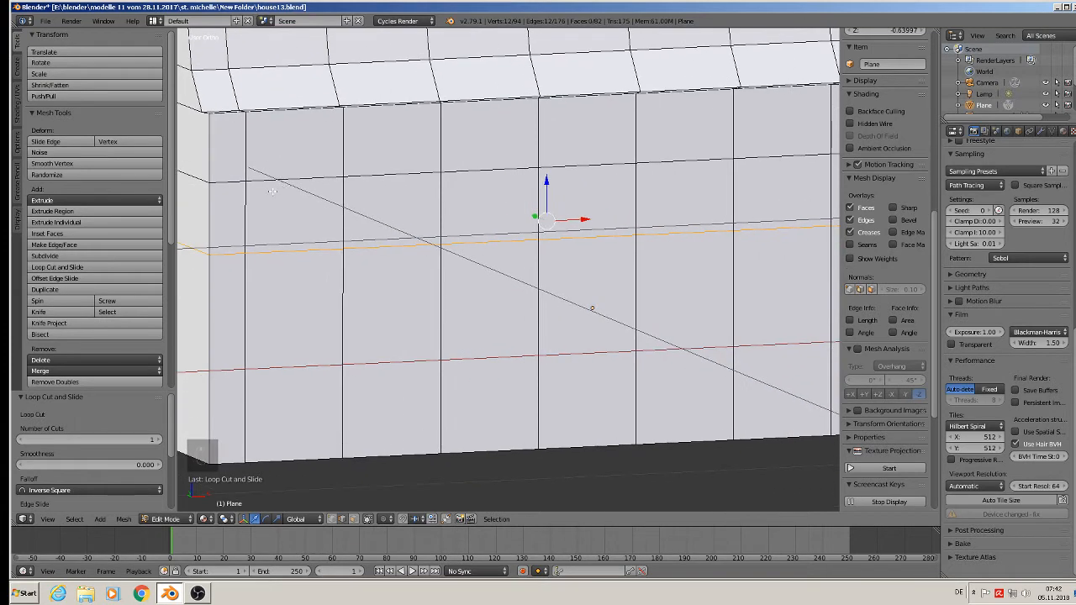
key("ctrl+r")
left_click(253, 190)
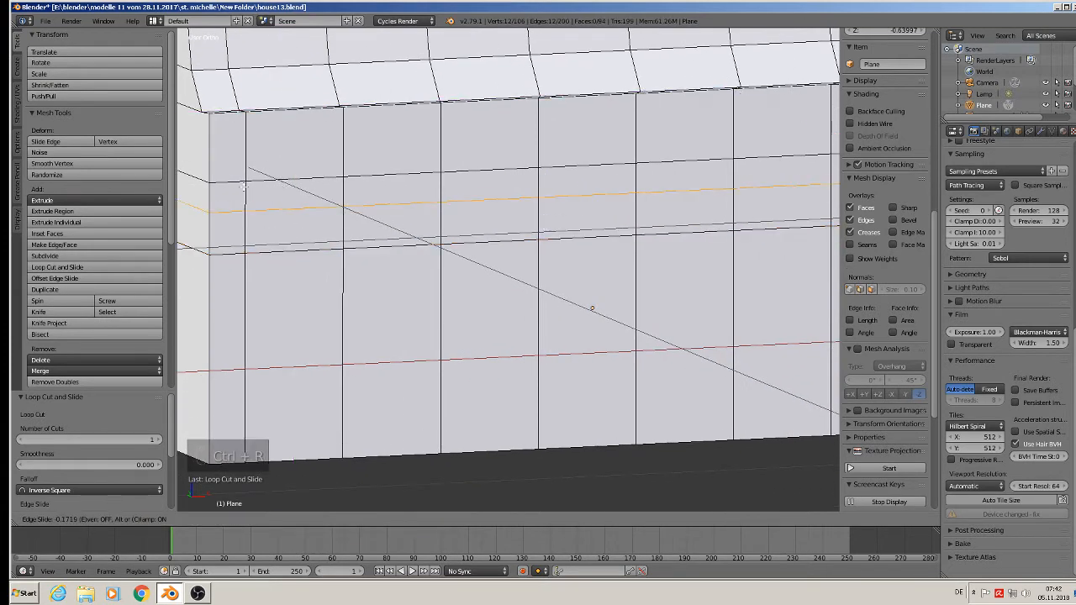
left_click(248, 170)
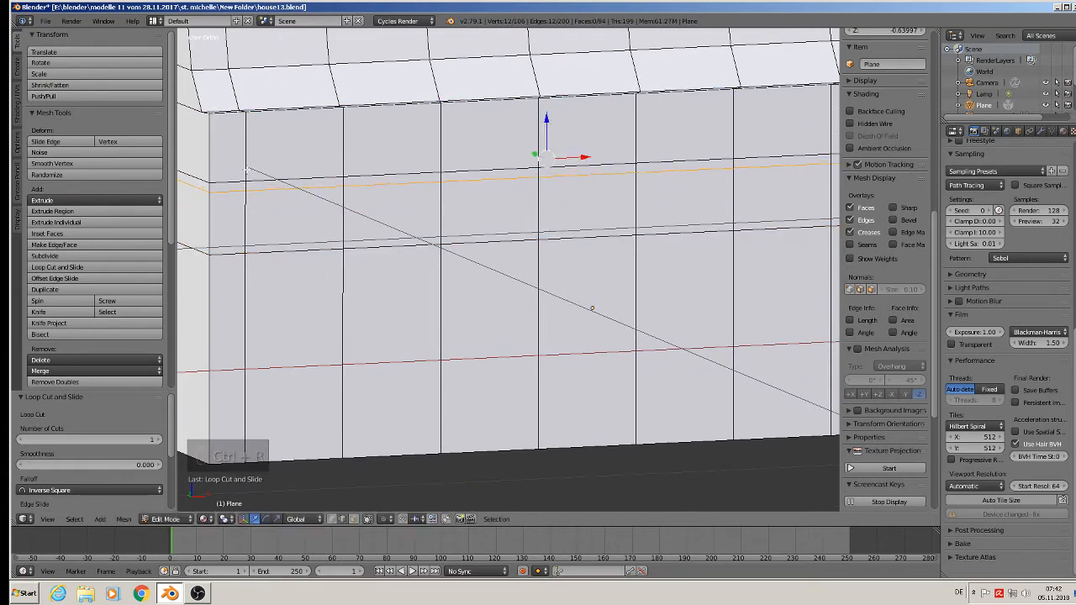
Add three vertical loop cuts on the long side, one close beside each of the first three inner vertical divisions, forming narrow frame strips.
scroll(248, 171, "up", 2)
key("ctrl+r")
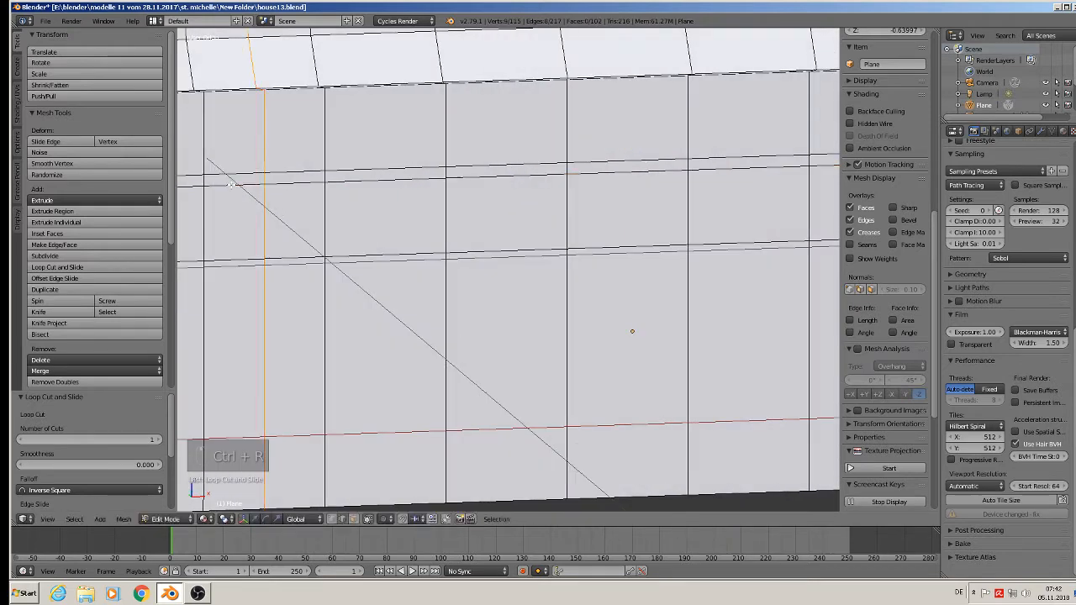
left_click(227, 183)
left_click(182, 180)
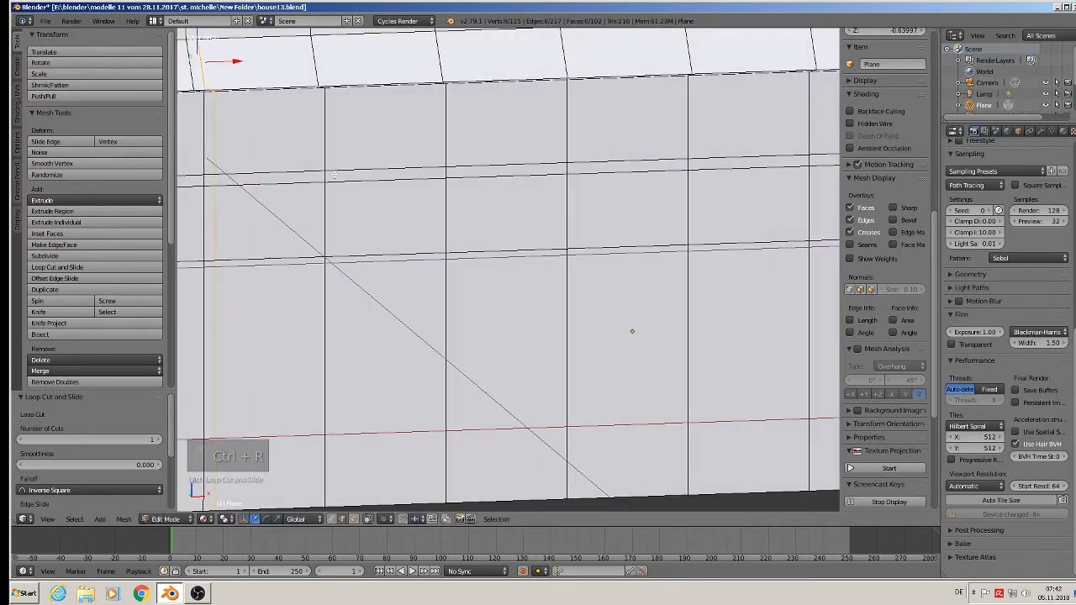
key("ctrl+r")
left_click(348, 183)
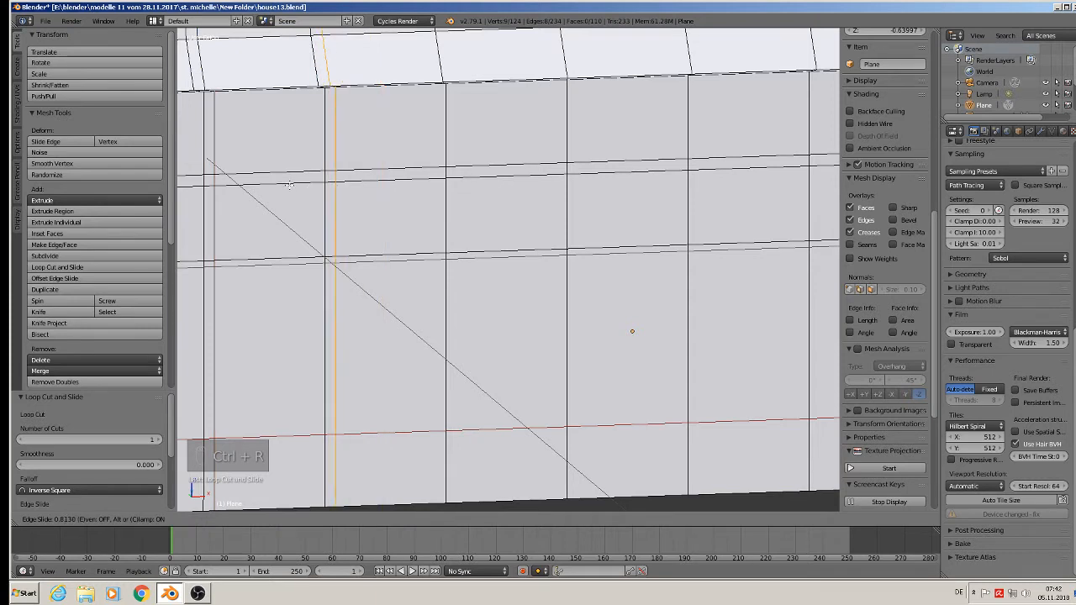
left_click(290, 184)
key("ctrl+r")
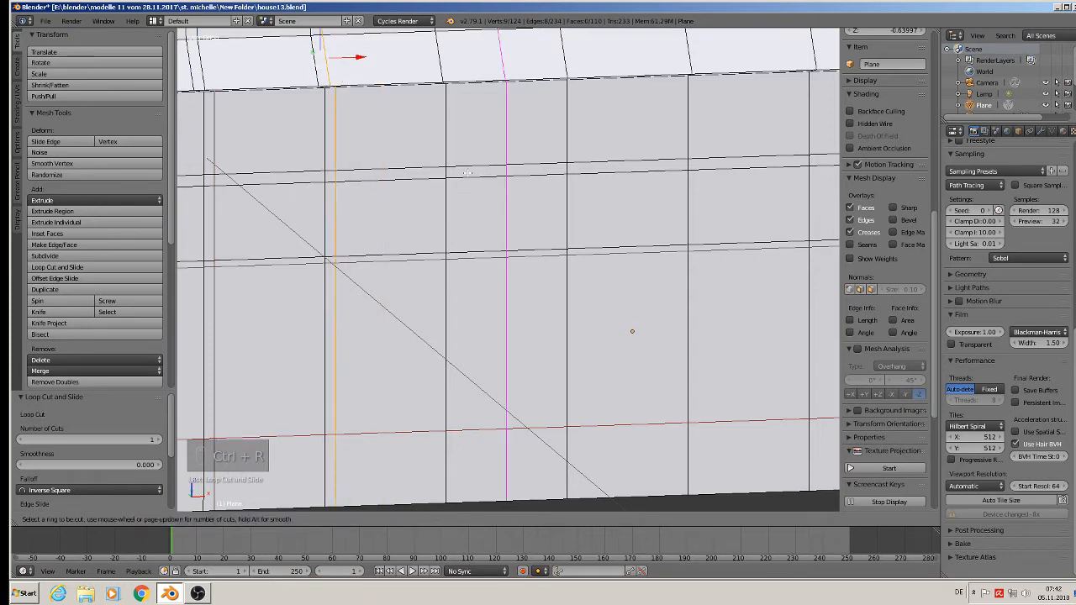
left_click(467, 173)
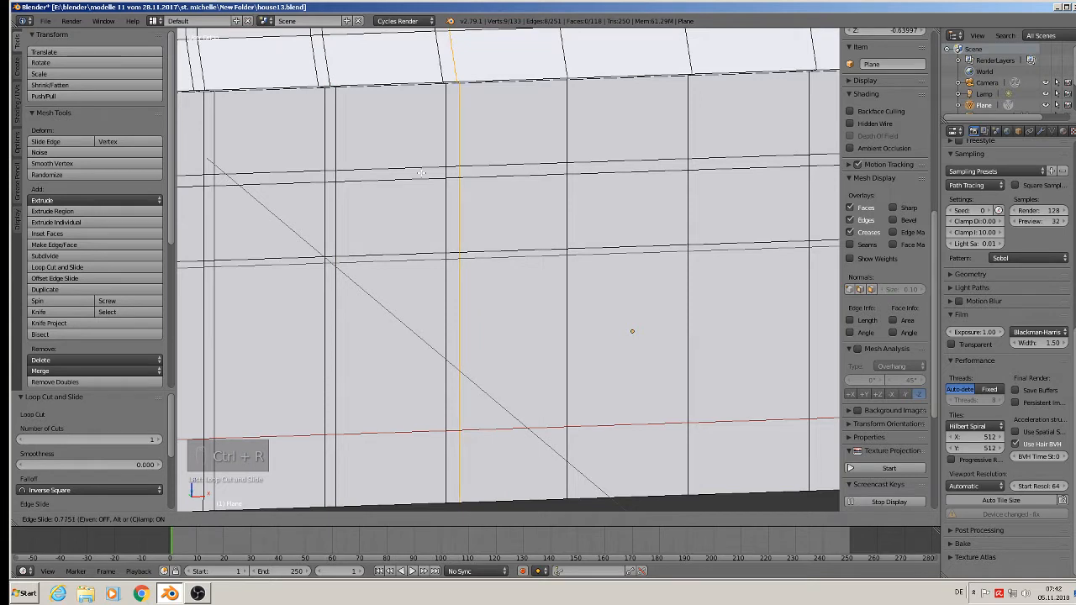
left_click(421, 172)
middle_click_drag(592, 172, 499, 147, "shift")
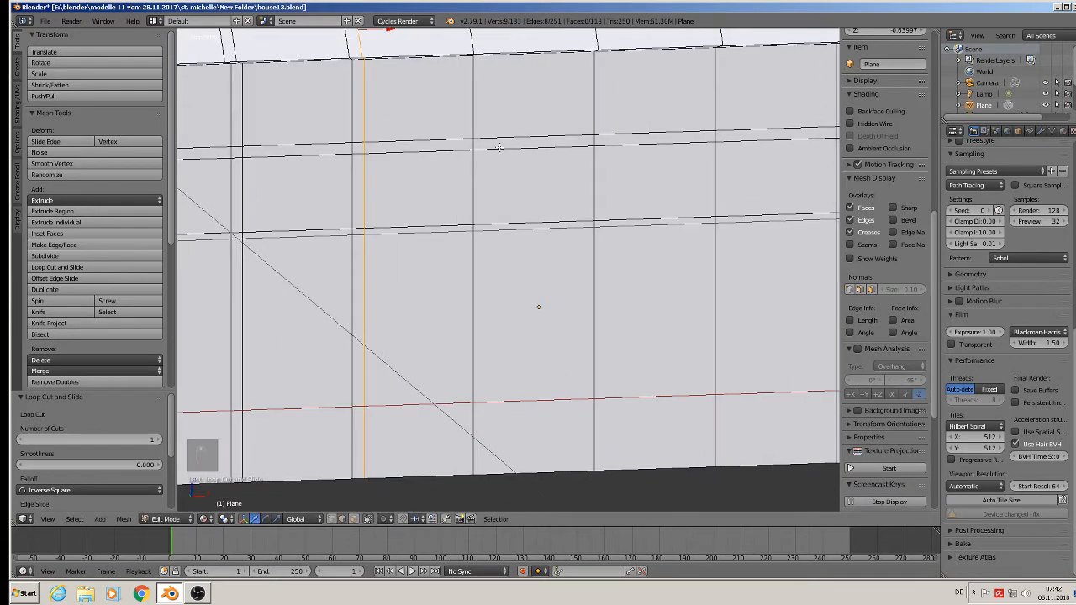
Add four vertical loop cuts on the long side, one close beside each of the next four inner vertical divisions, forming narrow frame strips.
key("ctrl+r")
left_click(492, 145)
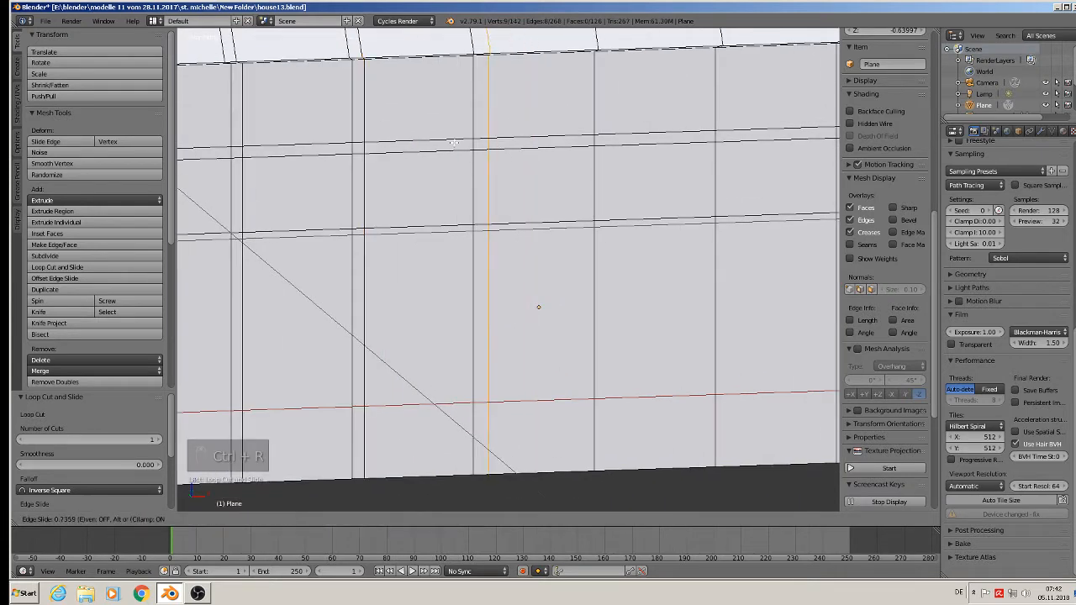
left_click(450, 142)
key("ctrl+r")
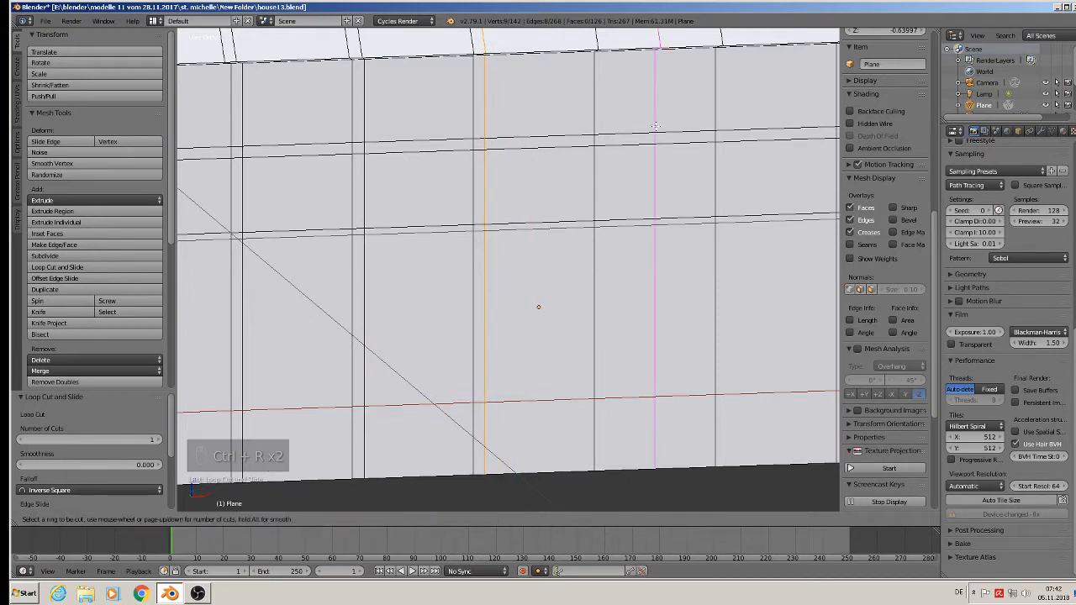
left_click(654, 126)
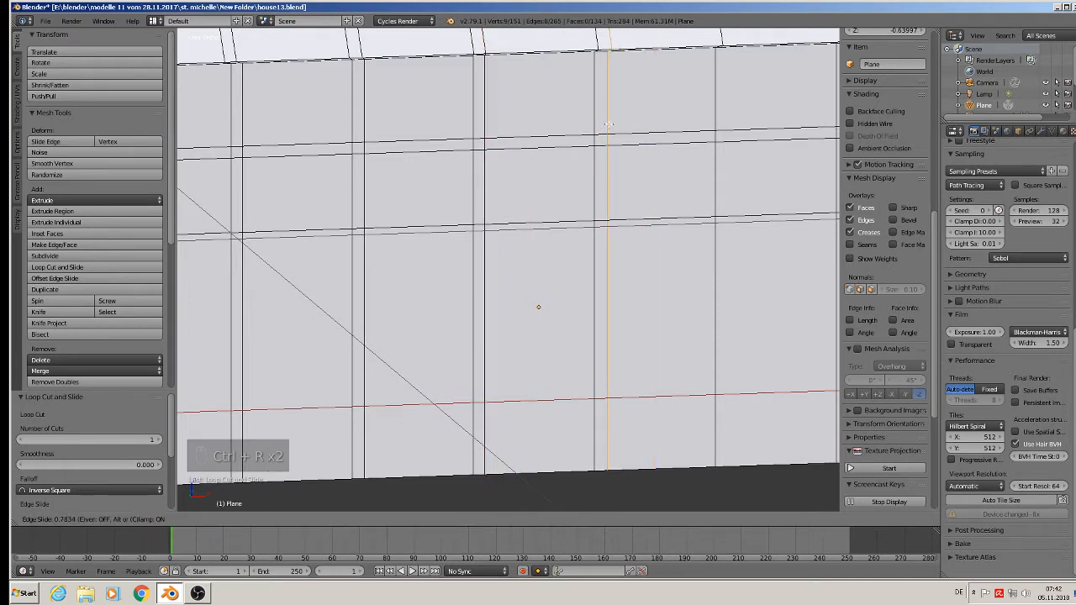
left_click(730, 161)
middle_click_drag(730, 160, 566, 146, "shift")
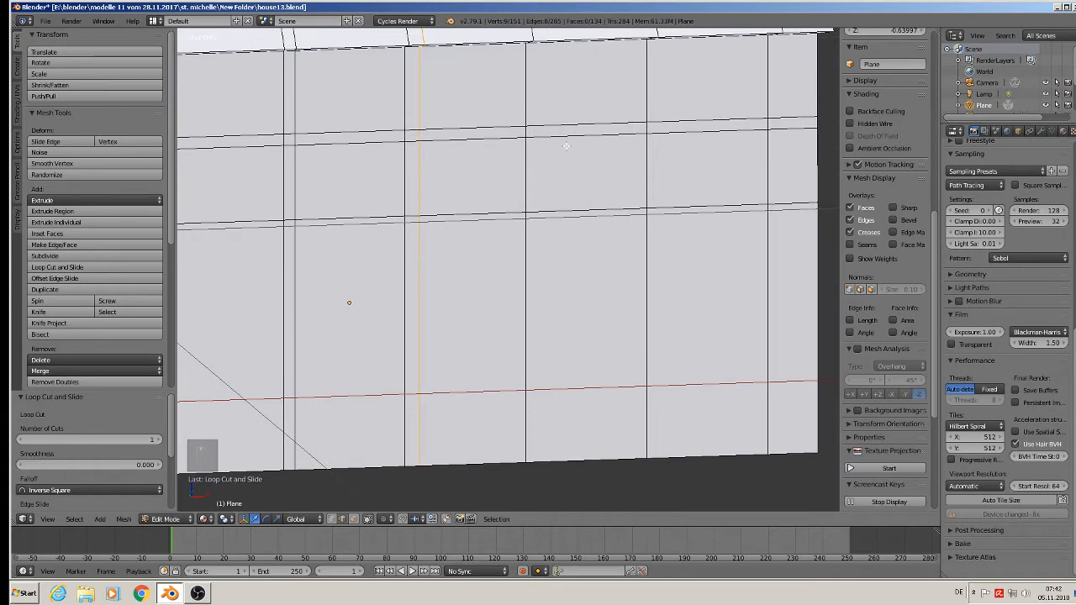
key("ctrl+r")
left_click(550, 145)
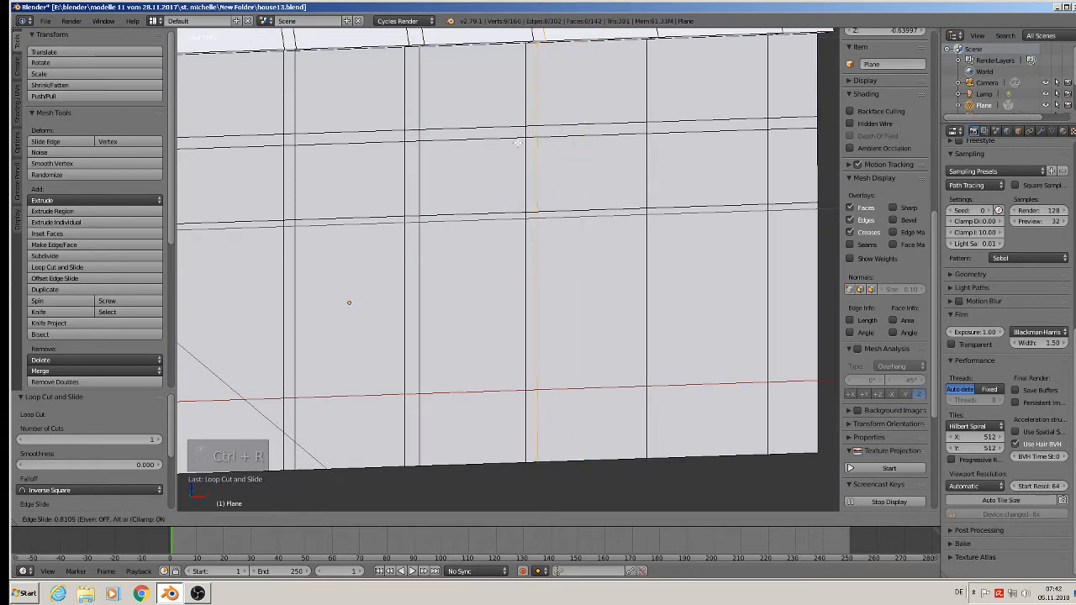
left_click(517, 143)
key("ctrl+r")
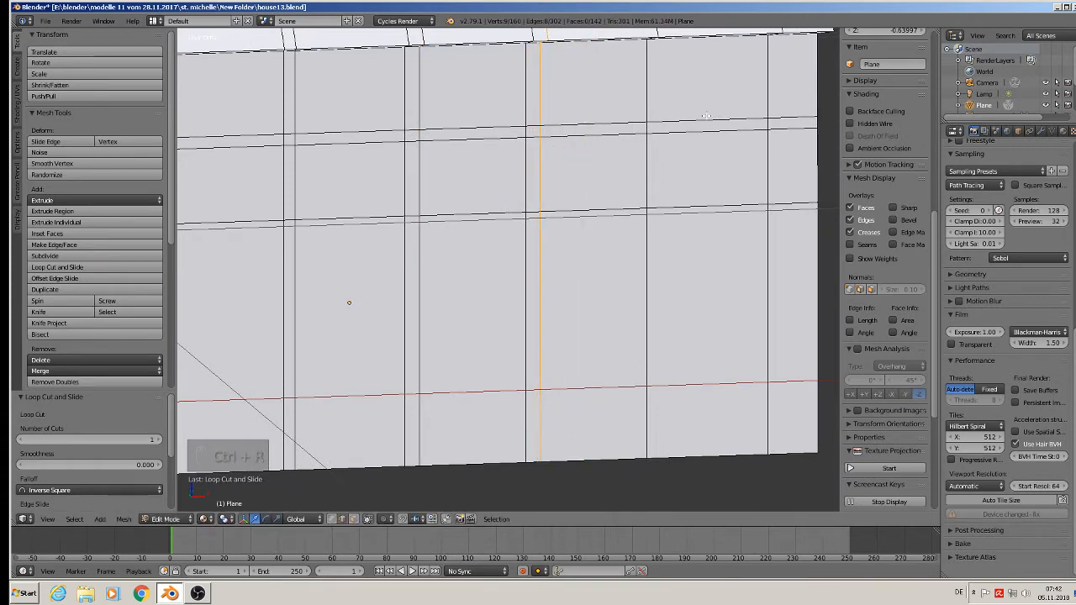
left_click(699, 118)
left_click(658, 126)
scroll(673, 152, "down", 2)
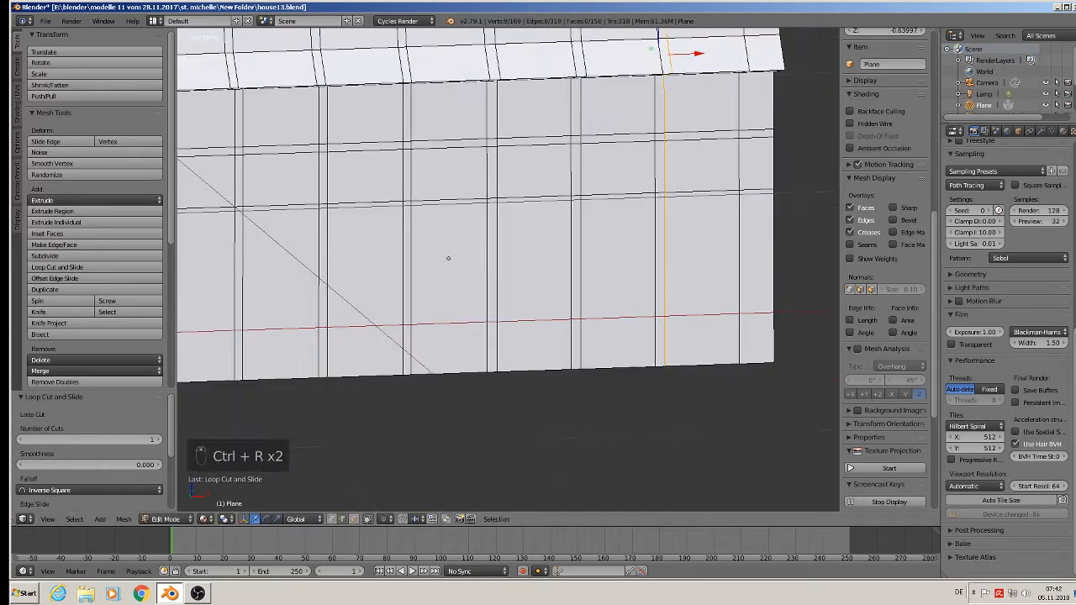
Add a horizontal loop cut around the walls directly beneath the lower horizontal loop to form a second narrow band.
middle_click_drag(488, 244, 728, 212, "shift")
key("ctrl+r")
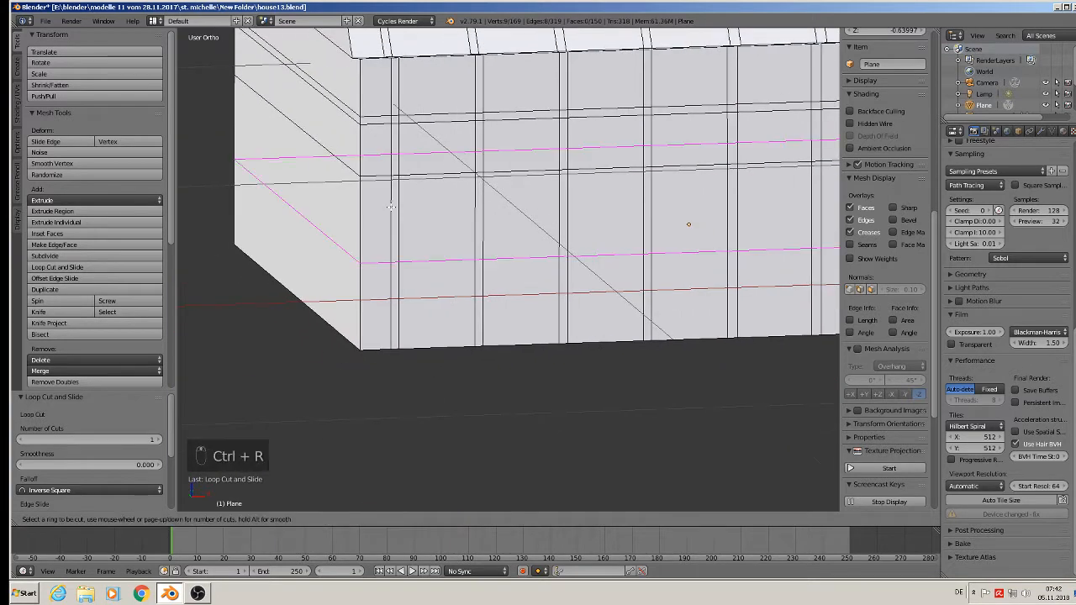
left_click(391, 206)
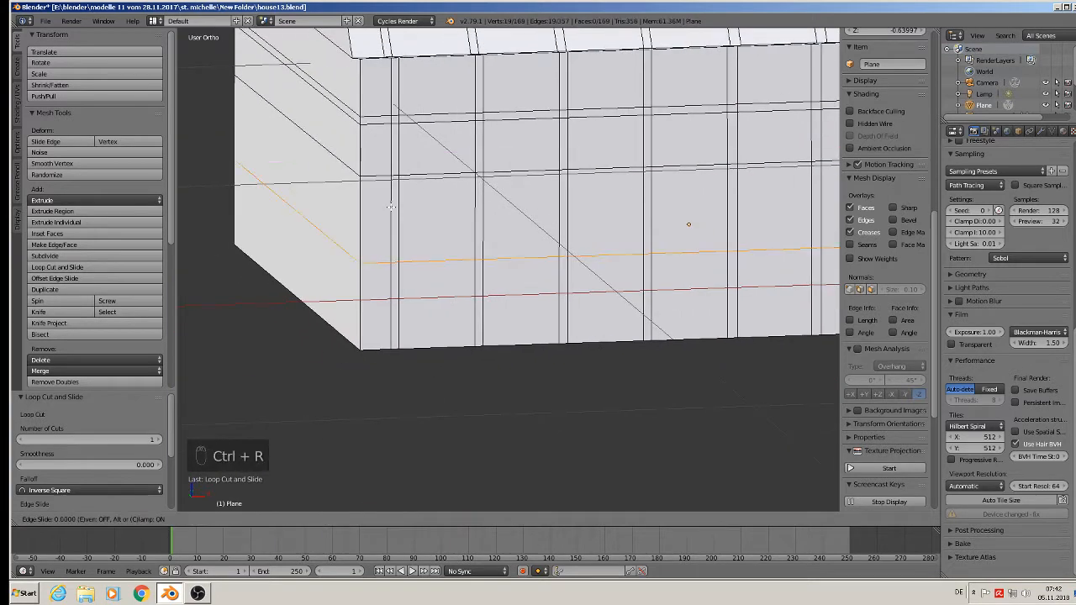
left_click(392, 125)
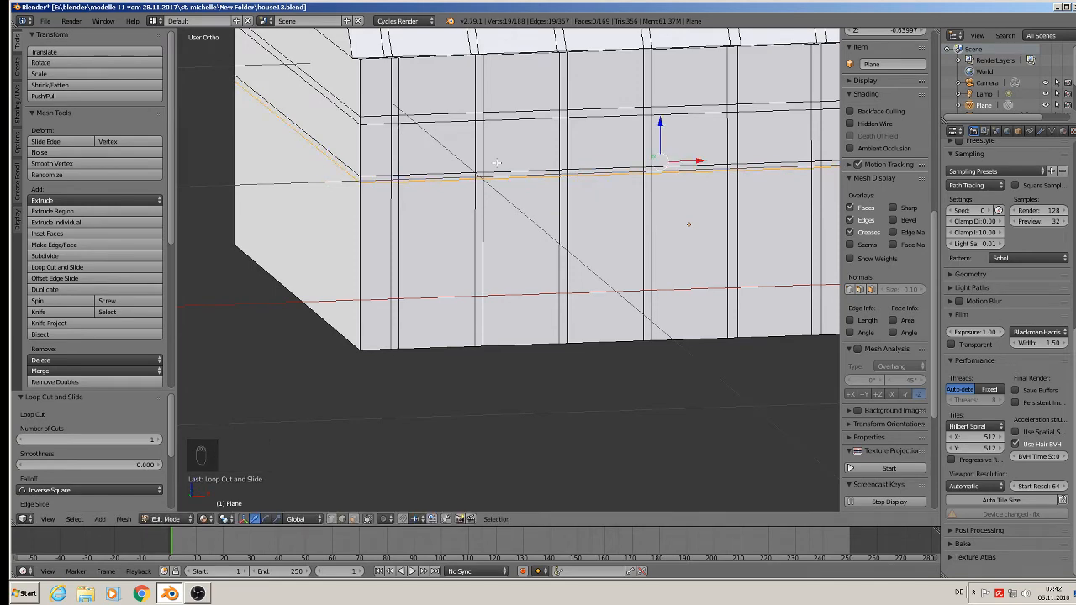
Select the upper and lower panel faces between the frame strips along the long wall.
middle_click_drag(542, 174, 380, 291)
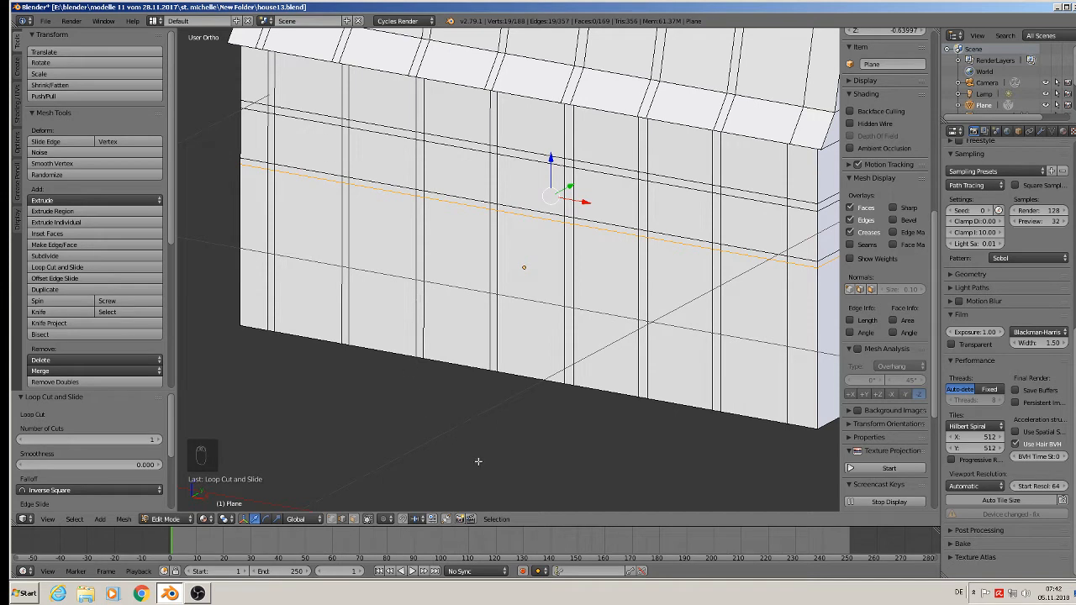
left_click(353, 519)
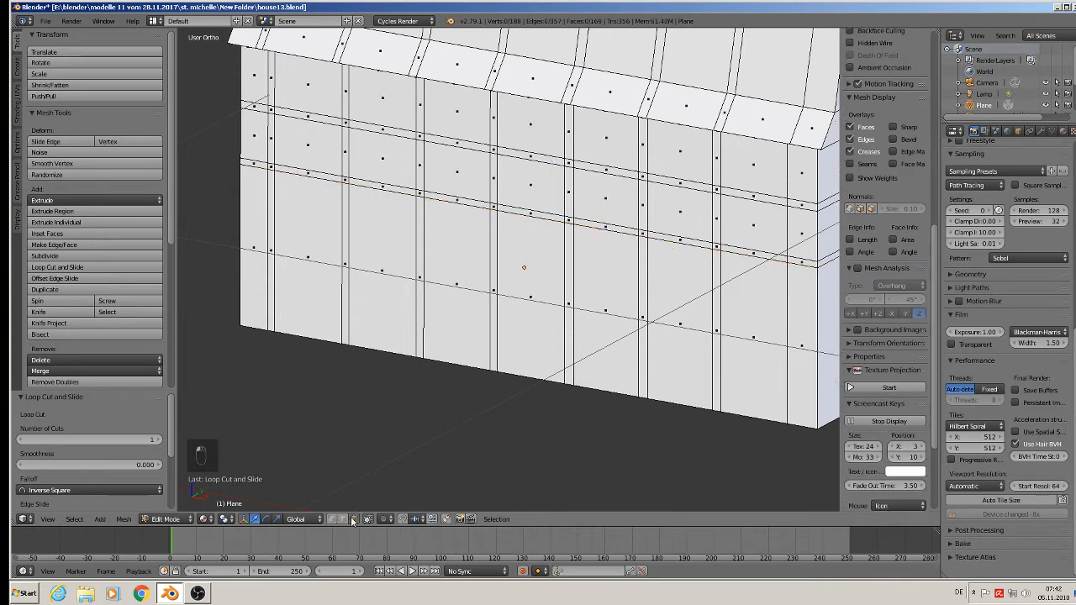
right_click(298, 156)
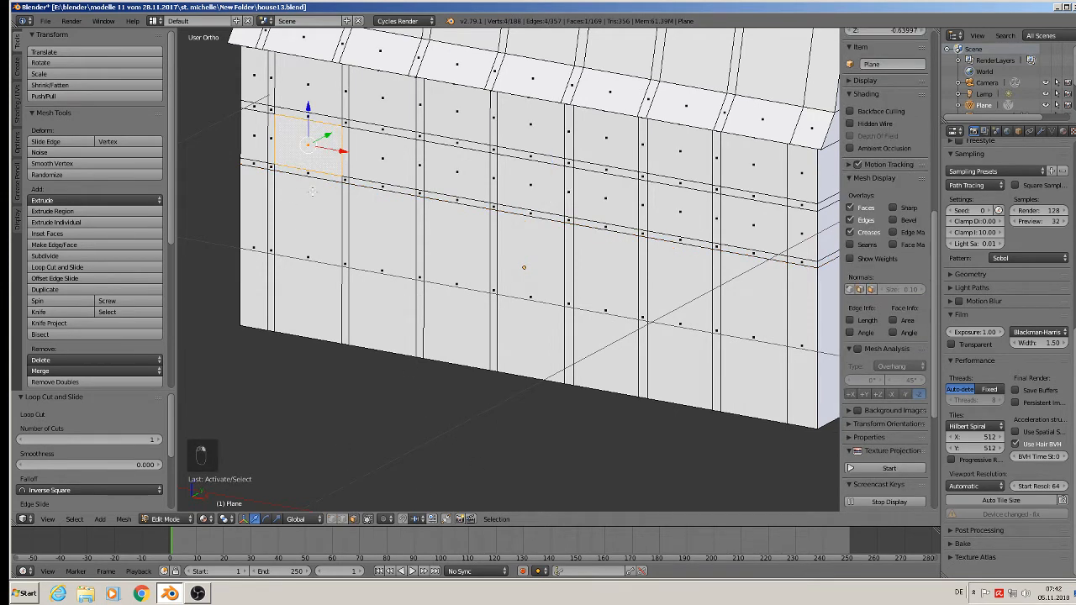
right_click(324, 239, "shift")
right_click(376, 241, "shift")
right_click(383, 168, "shift")
right_click(448, 168, "shift")
right_click(466, 217, "shift")
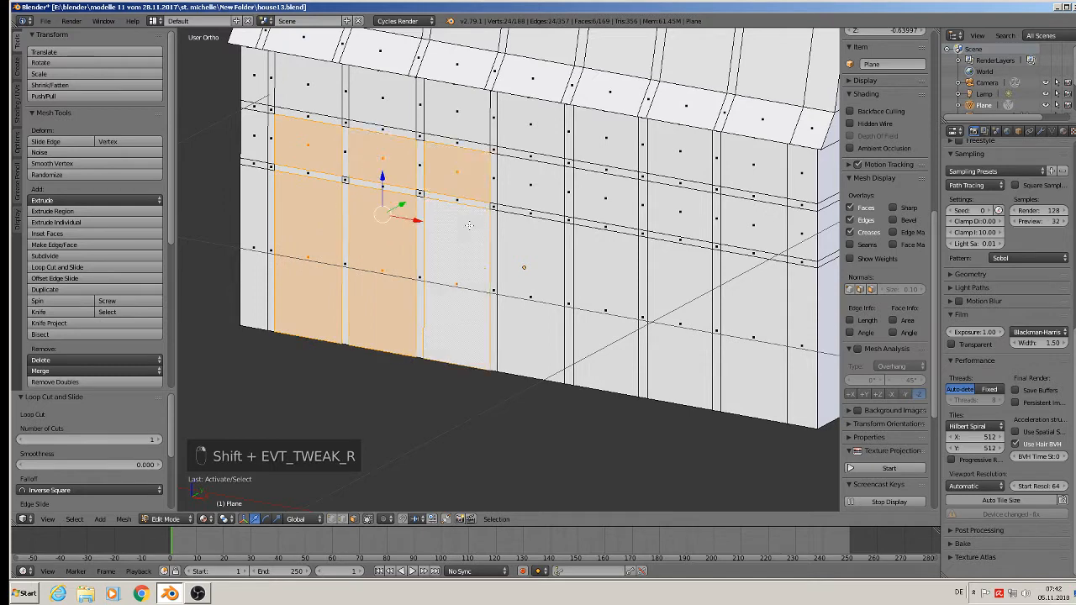
right_click(545, 234, "shift")
right_click(533, 186, "shift")
right_click(592, 199, "shift")
right_click(608, 257, "shift")
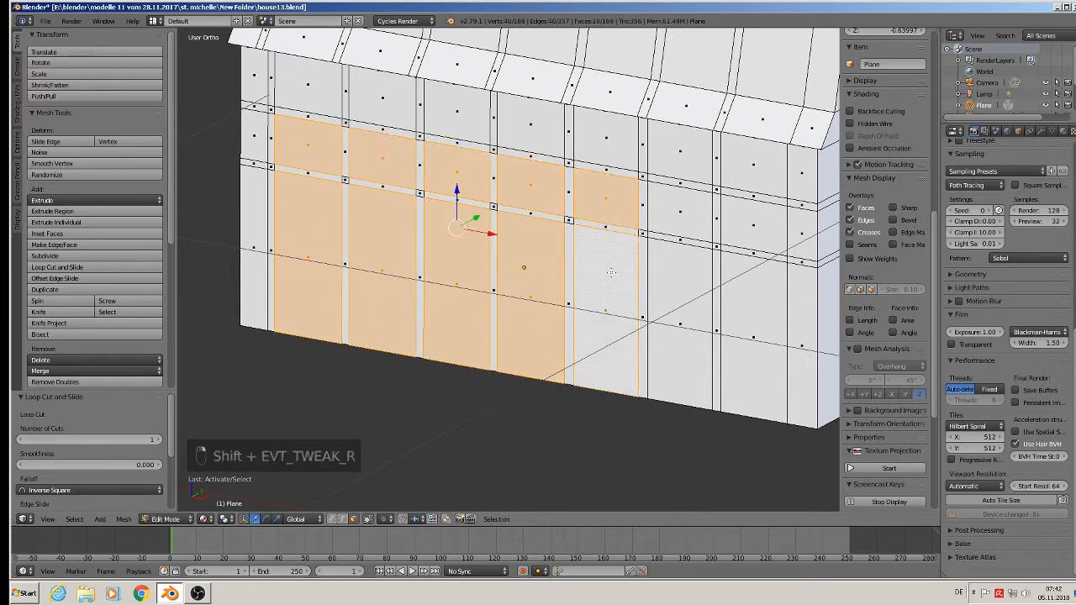
right_click(681, 291, "shift")
right_click(687, 200, "shift")
right_click(759, 237, "shift")
right_click(746, 281, "shift")
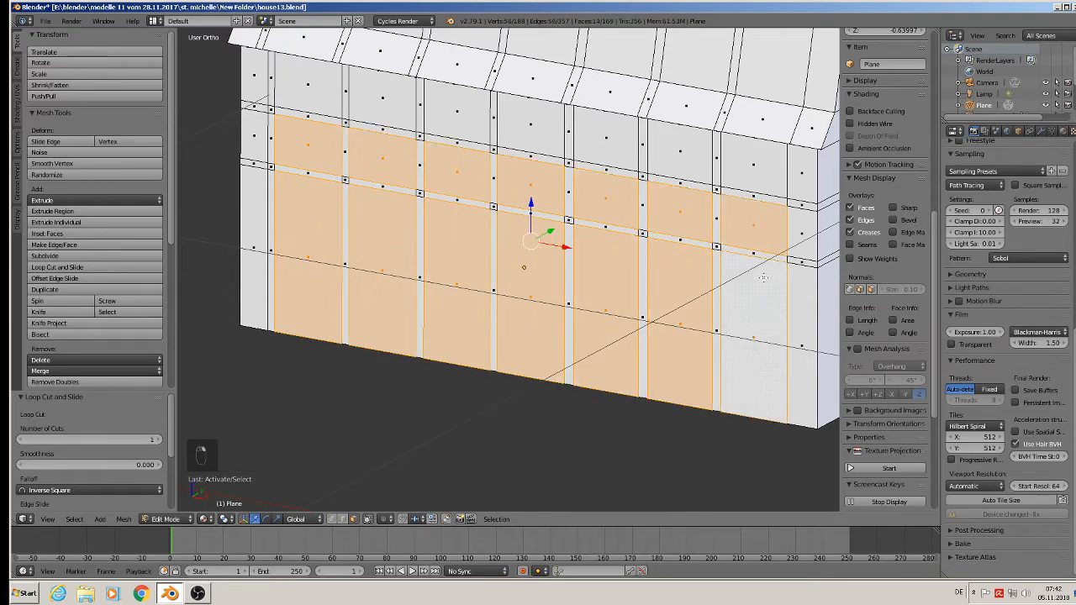
right_click(739, 297, "shift")
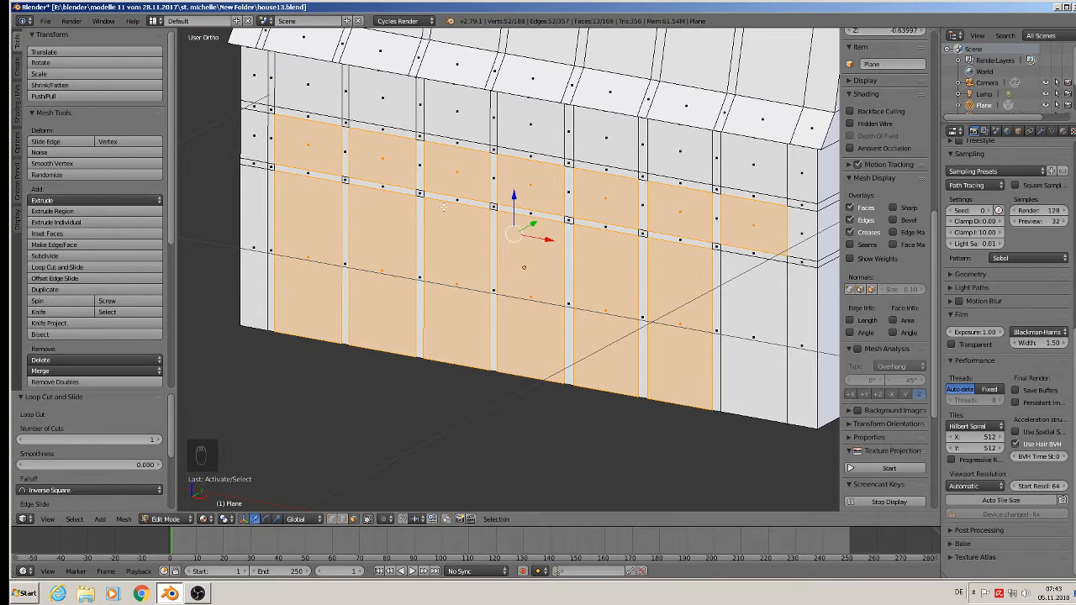
Dissolve the two edge loops that form the middle vertical frame strip of the long side.
left_click(343, 518)
left_click(496, 175, "alt")
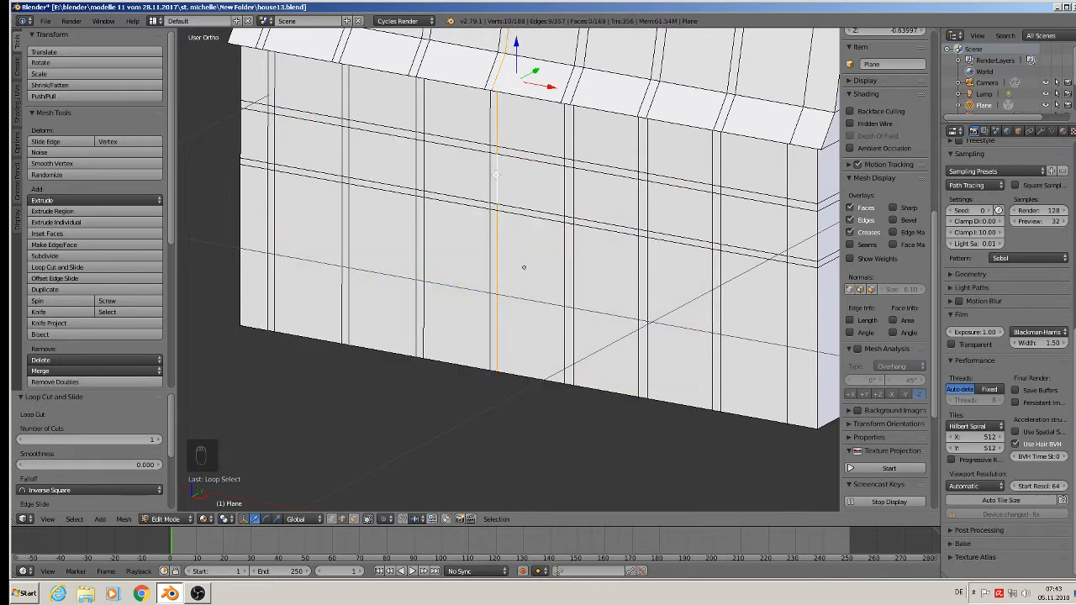
key("x")
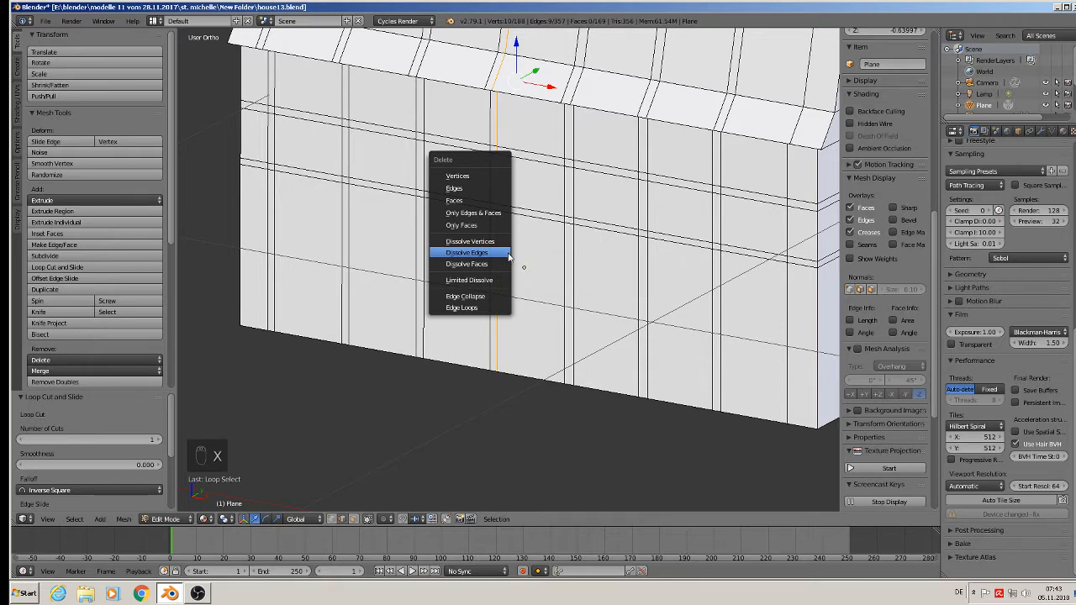
left_click(507, 253)
key("x")
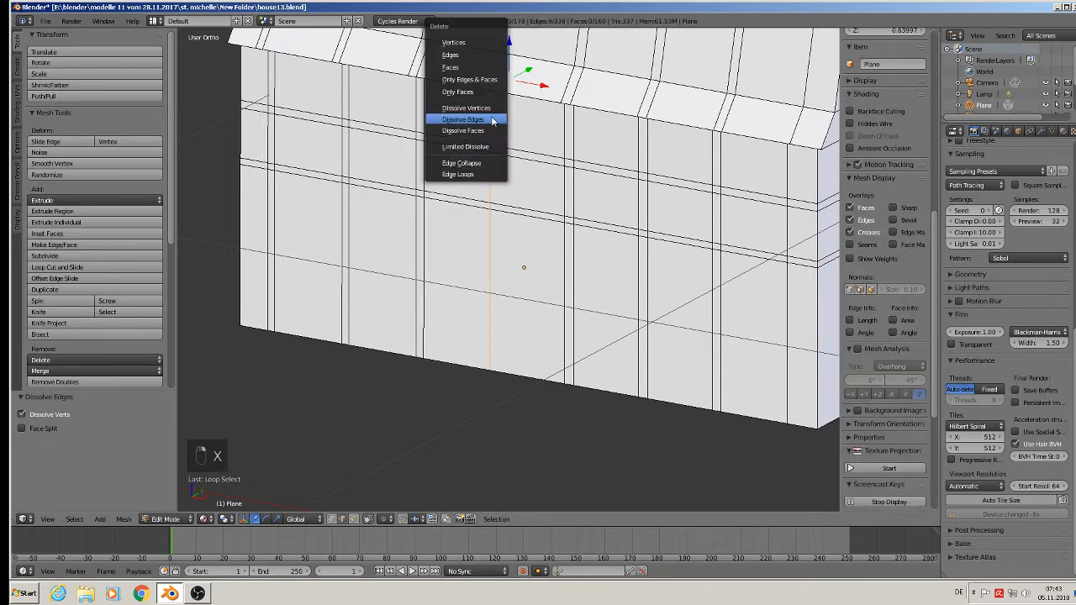
left_click(494, 121)
scroll(490, 261, "down", 3)
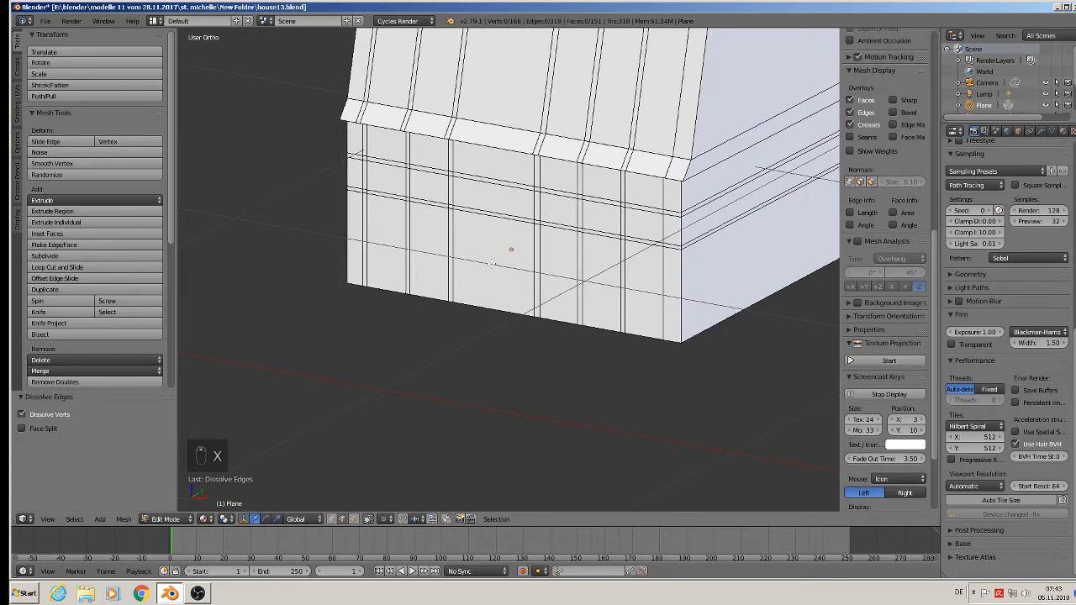
middle_click_drag(471, 209, 589, 287)
scroll(590, 287, "down", 4)
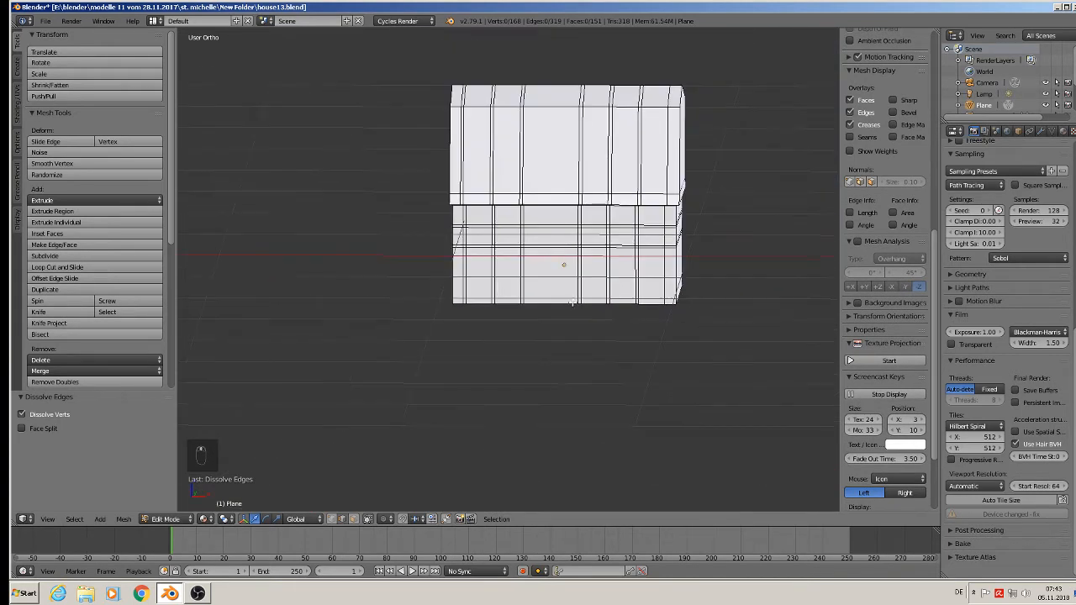
left_click(368, 519)
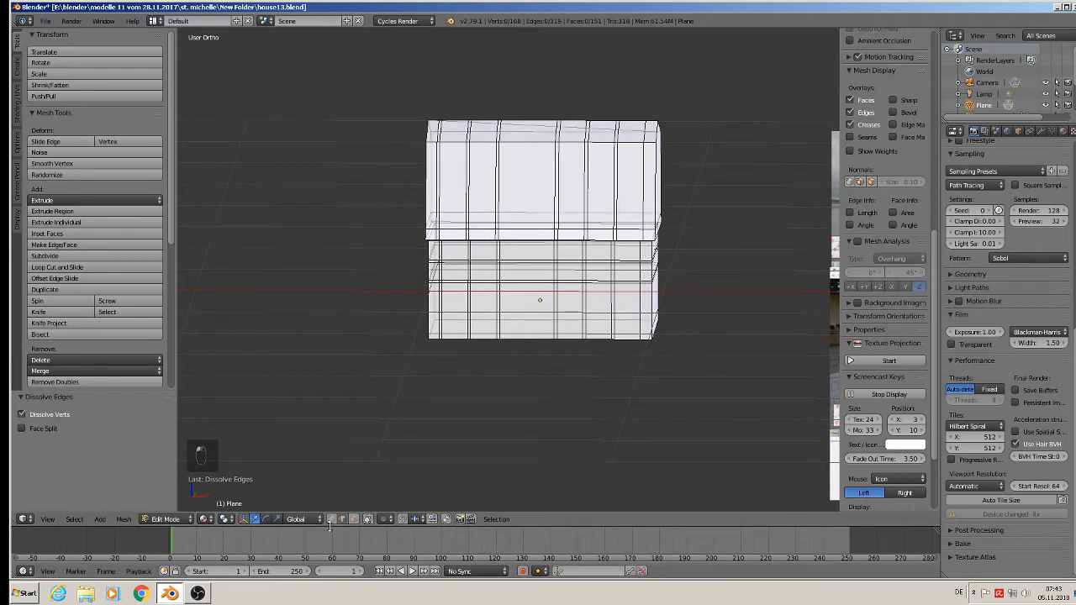
left_click(333, 521)
key("a")
key("a")
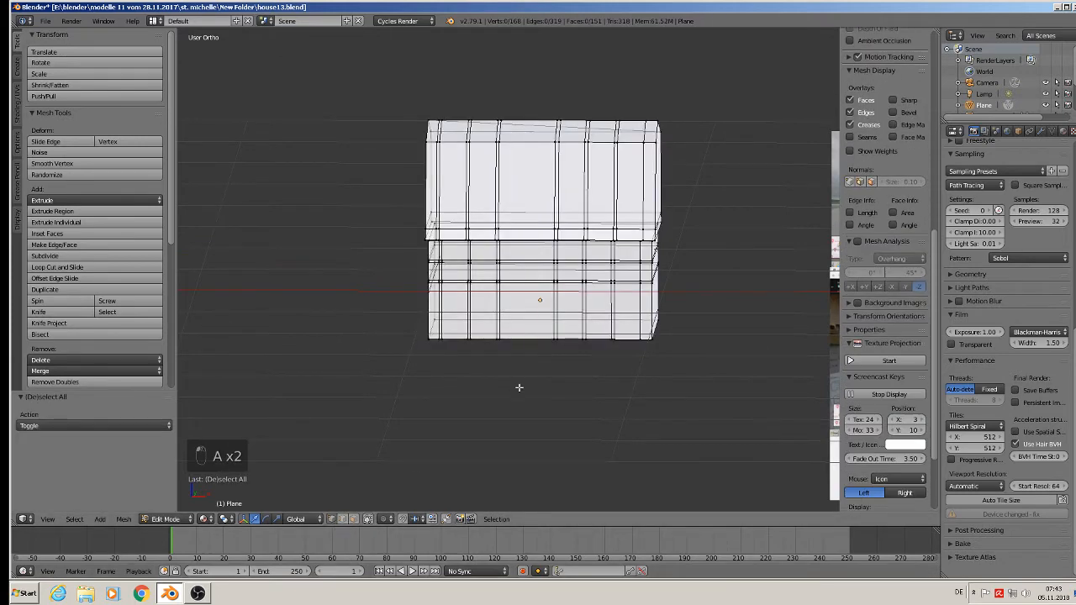
key("b")
left_click_drag(519, 388, 403, 43)
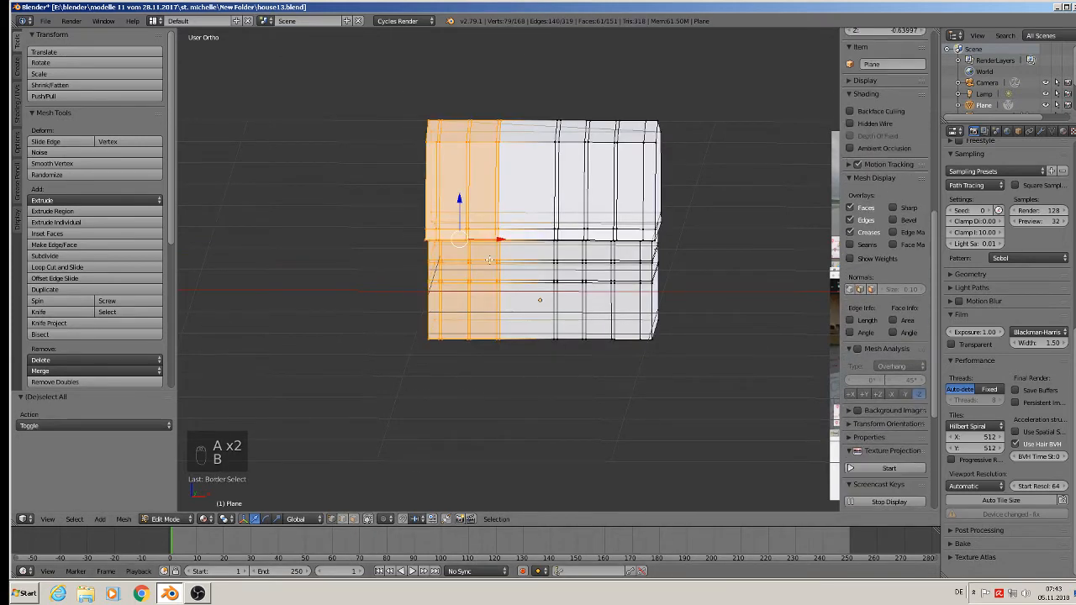
scroll(495, 217, "up", 4)
left_click_drag(468, 217, 525, 220)
key("Tab")
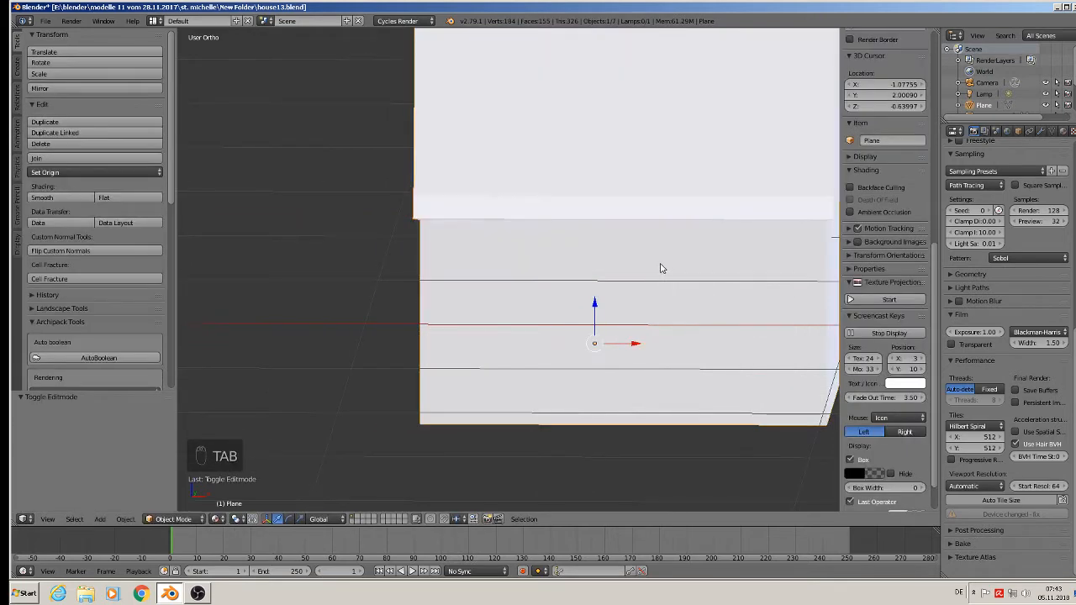
key("Tab")
key("a")
key("a")
key("a")
middle_click_drag(654, 296, 609, 301)
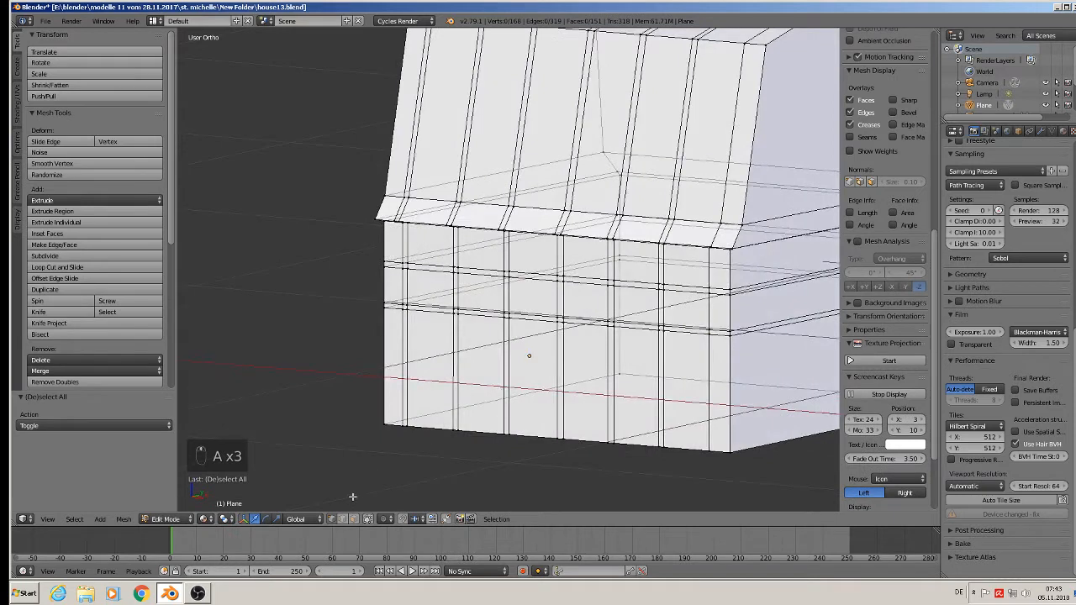
left_click(367, 518)
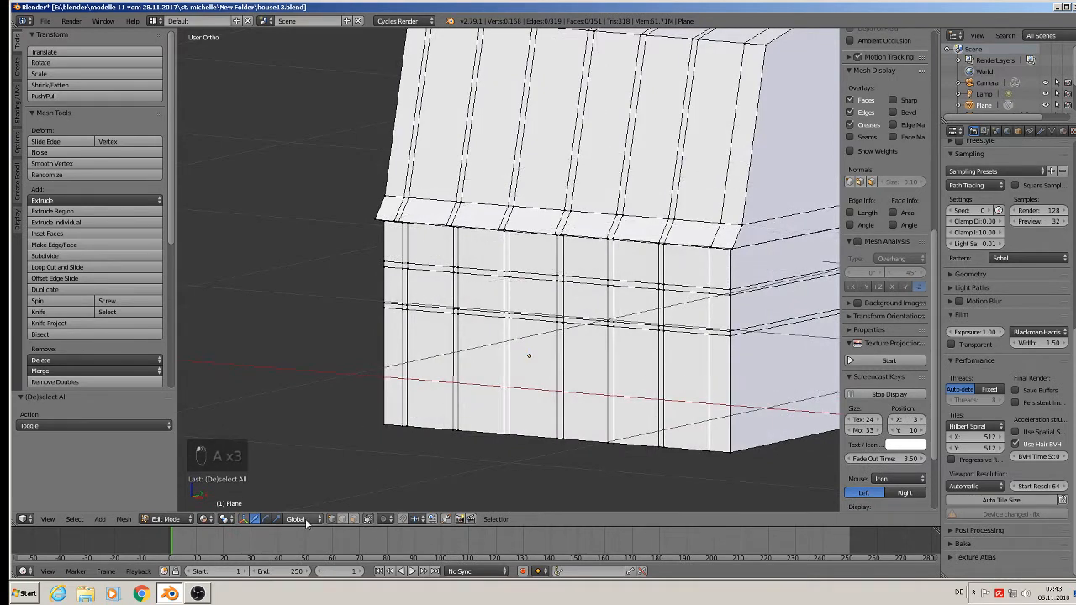
Select the six upper and six lower panel faces between the vertical frame strips on the long wall, leaving the strips and bands unselected.
left_click(354, 519)
right_click(430, 289)
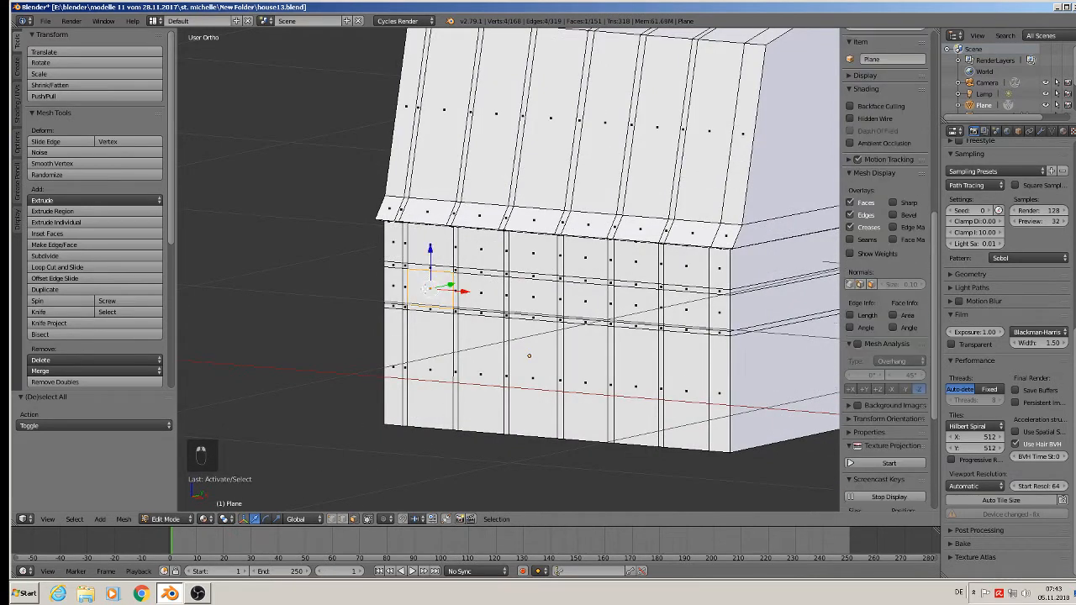
right_click(470, 292, "shift")
right_click(517, 296, "shift")
right_click(530, 344, "shift")
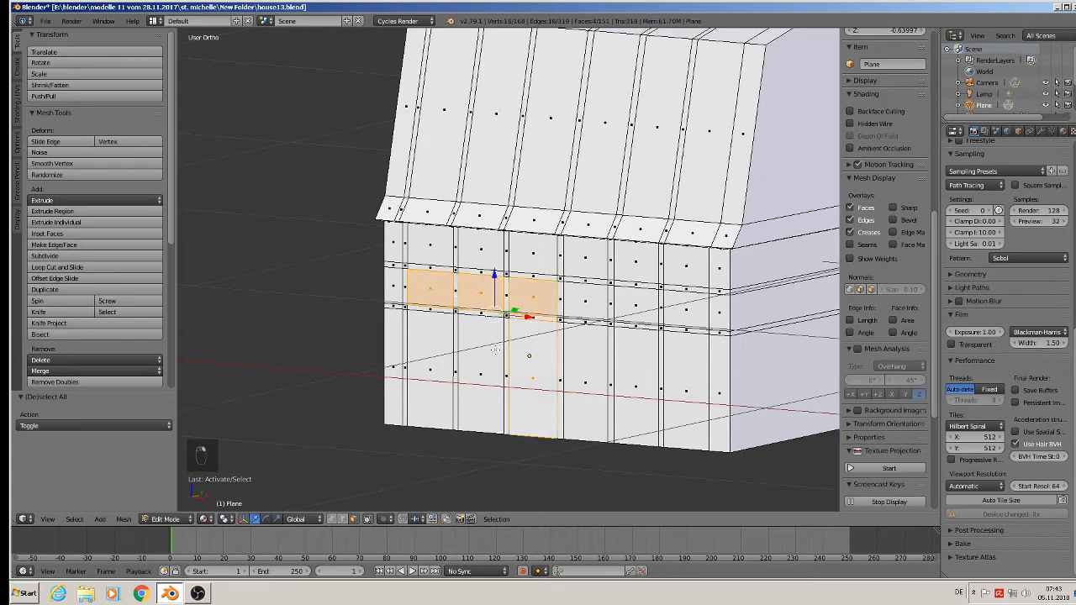
right_click(495, 349, "shift")
right_click(430, 350, "shift")
right_click(590, 358, "shift")
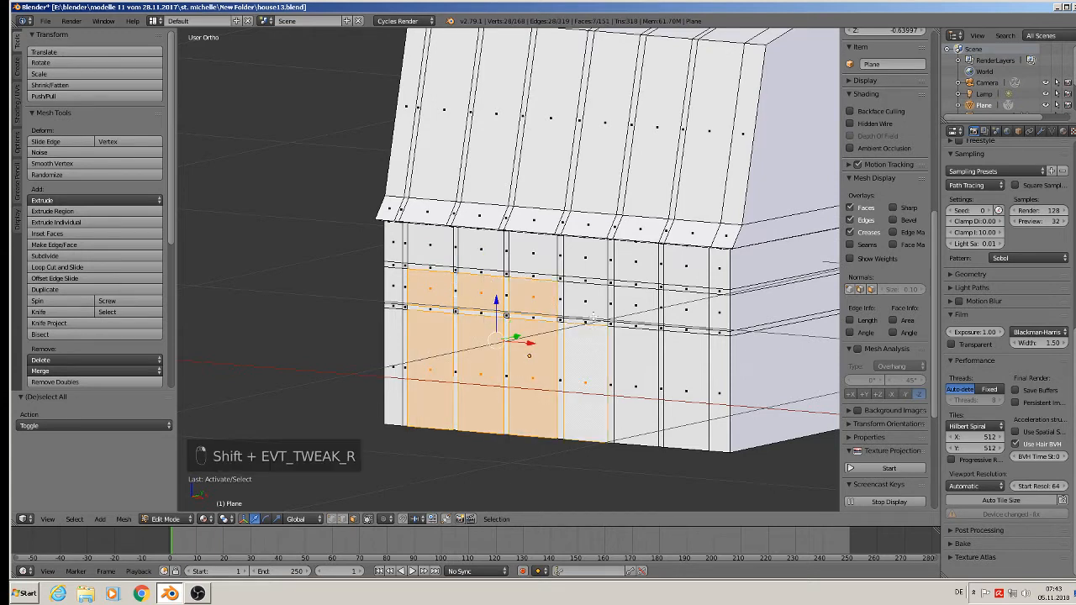
right_click(594, 313, "shift")
right_click(653, 305, "shift")
right_click(639, 360, "shift")
right_click(686, 363, "shift")
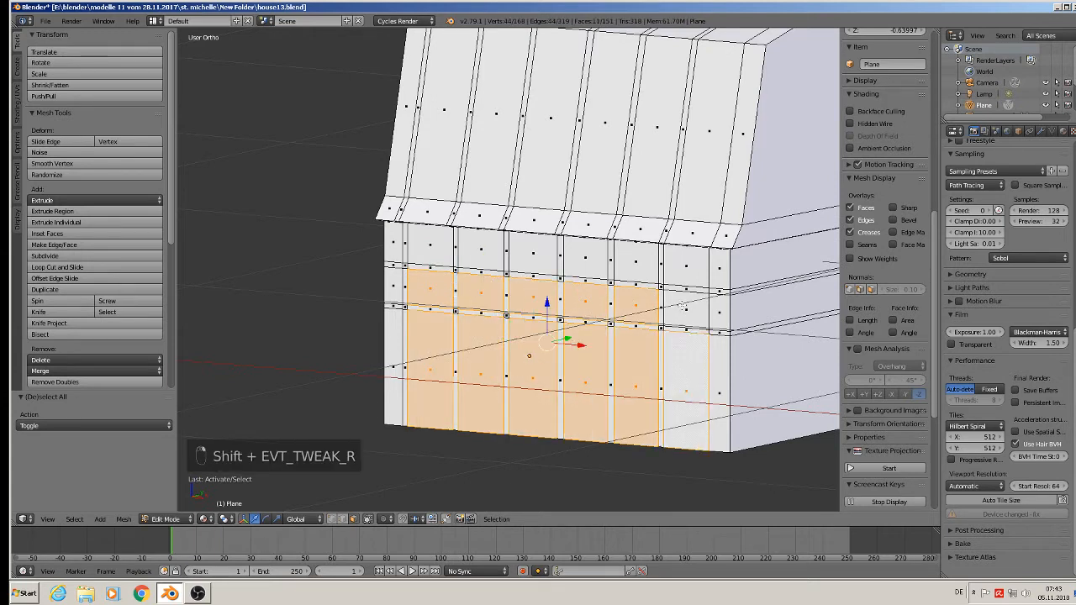
right_click(681, 307, "shift")
Extrude the selected panel faces and move them 0.010 along Y into the wall, leaving the frame strips raised.
scroll(661, 360, "up", 4)
middle_click_drag(661, 360, 530, 320)
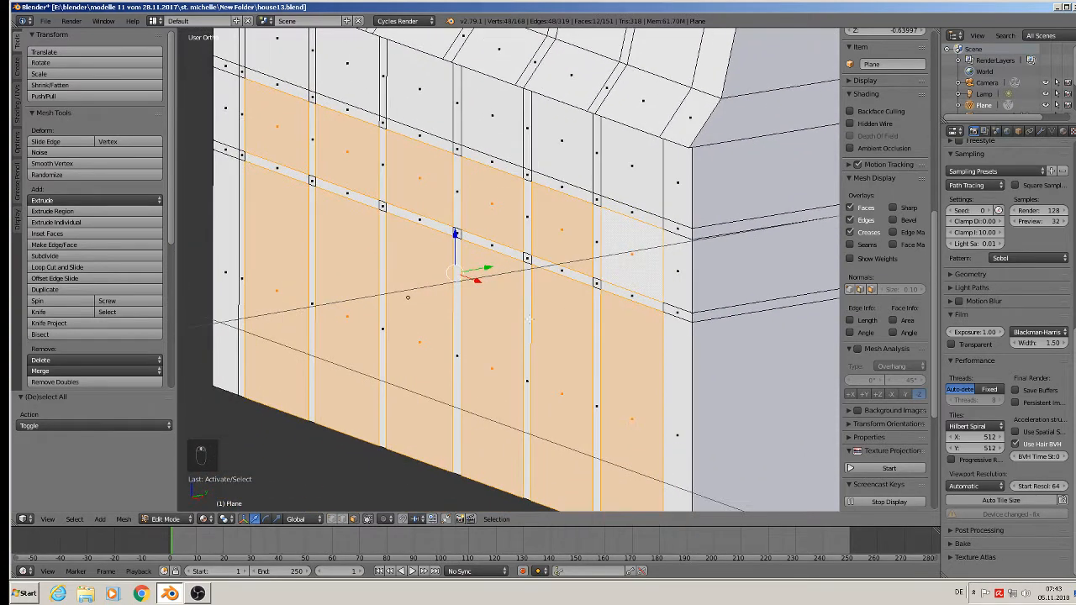
key("e")
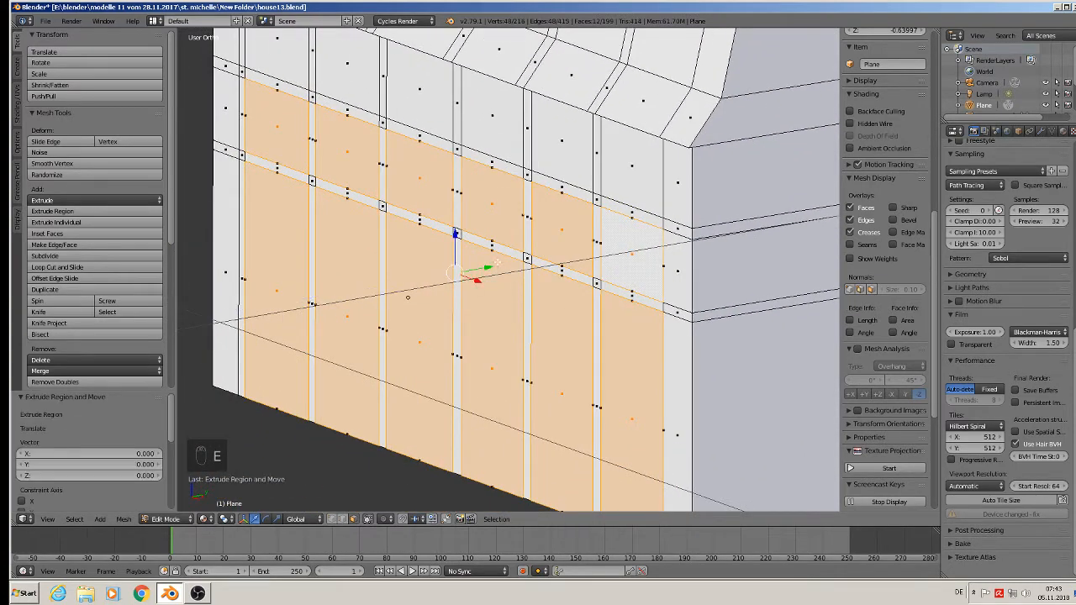
key("e")
left_click_drag(494, 265, 496, 264)
scroll(495, 264, "down", 3)
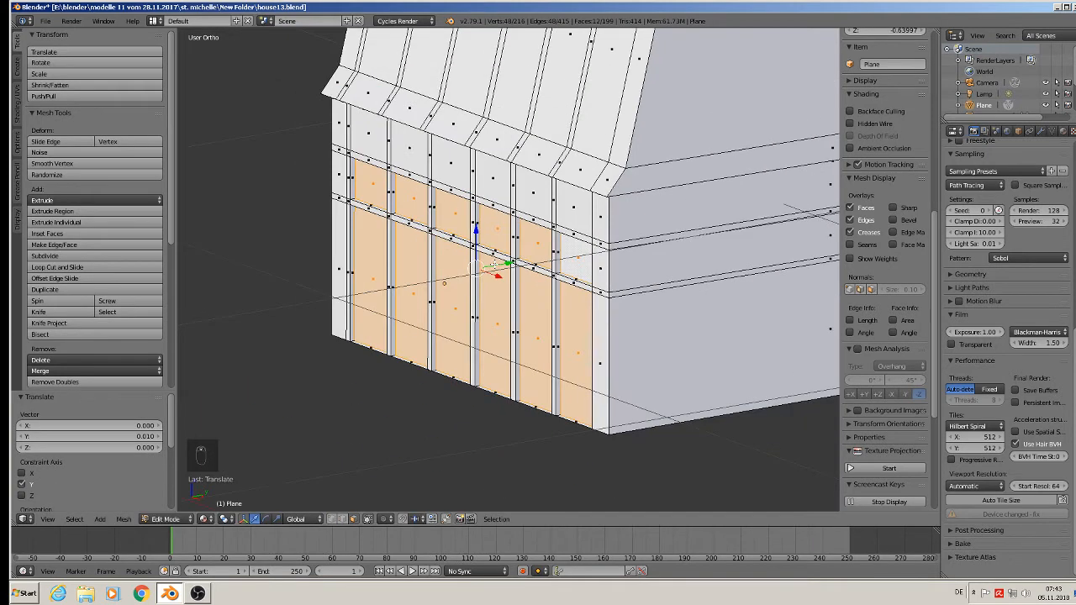
Compare the glazed restaurant front in the reference photo with the recessed panels on the house's long wall.
scroll(495, 264, "down", 1)
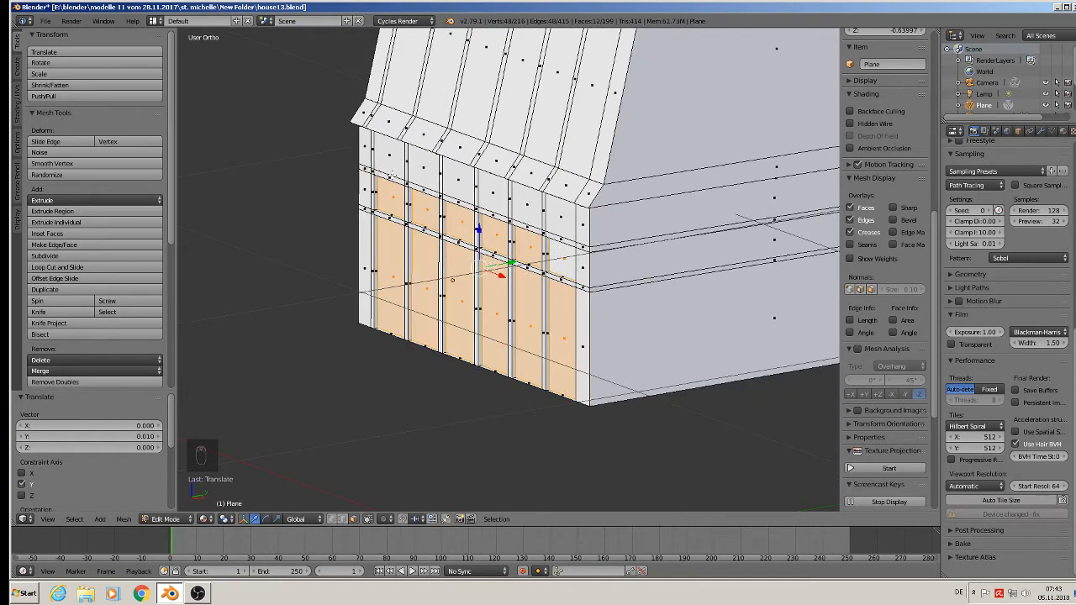
scroll(415, 264, "down", 3)
middle_click_drag(530, 324, 535, 320)
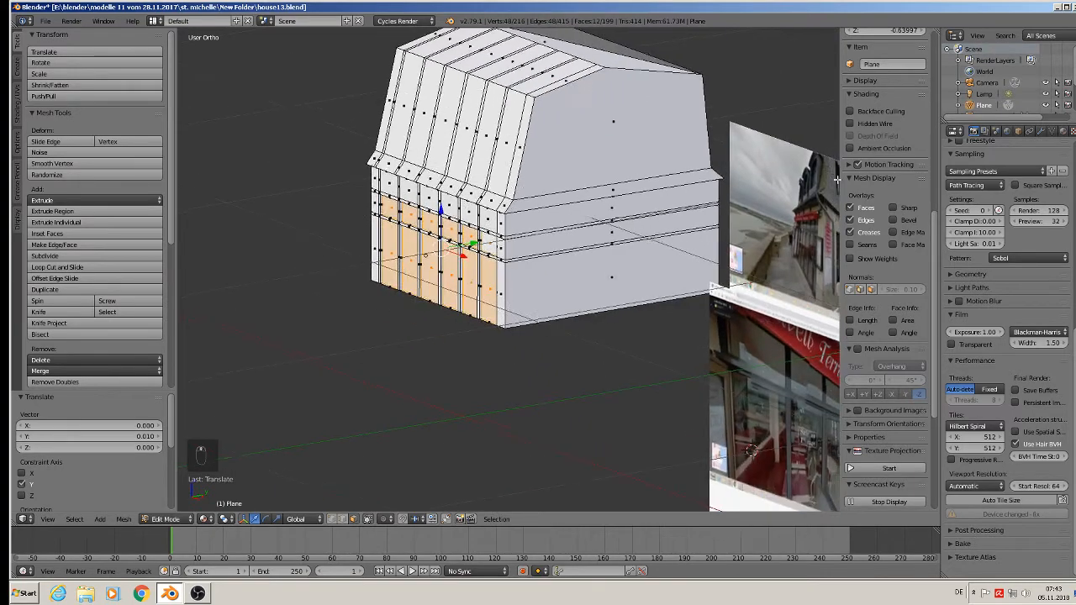
middle_click_drag(730, 373, 390, 237, "shift")
scroll(390, 236, "up", 4)
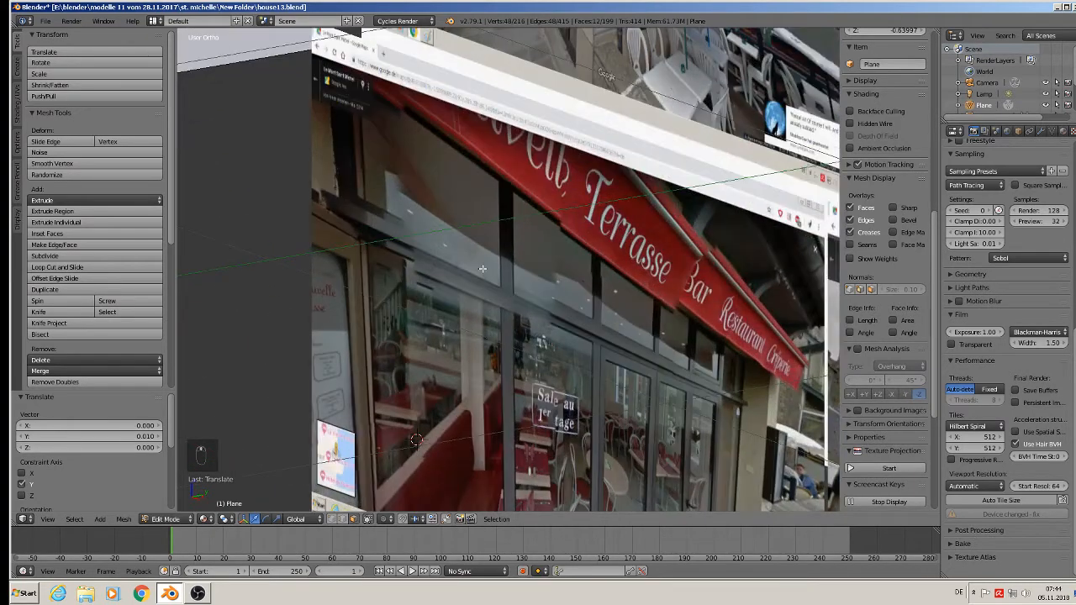
scroll(732, 400, "down", 1)
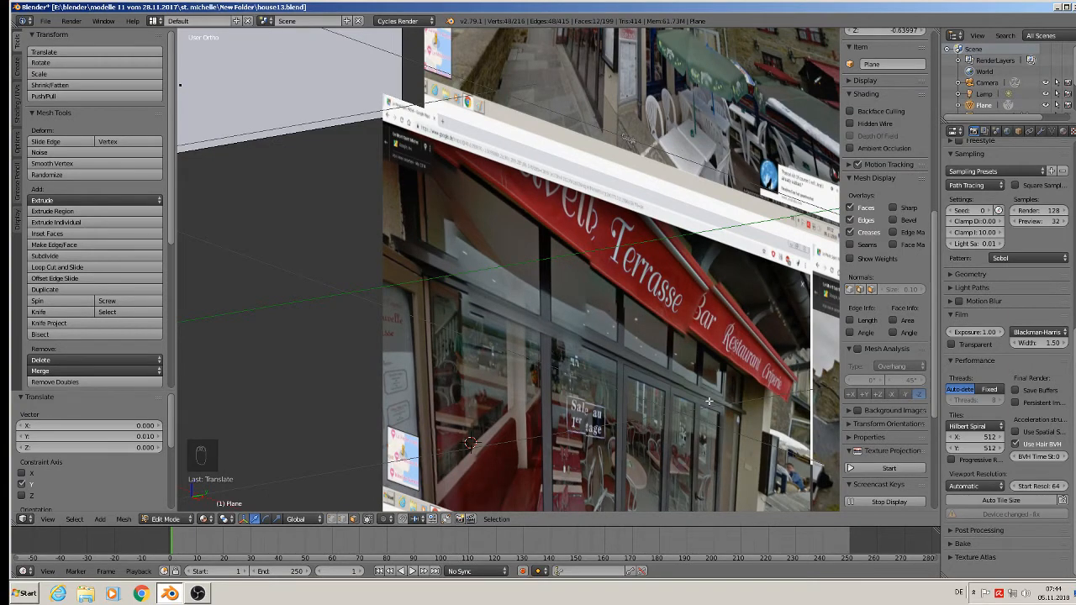
scroll(709, 401, "down", 4)
middle_click_drag(187, 193, 377, 258, "shift")
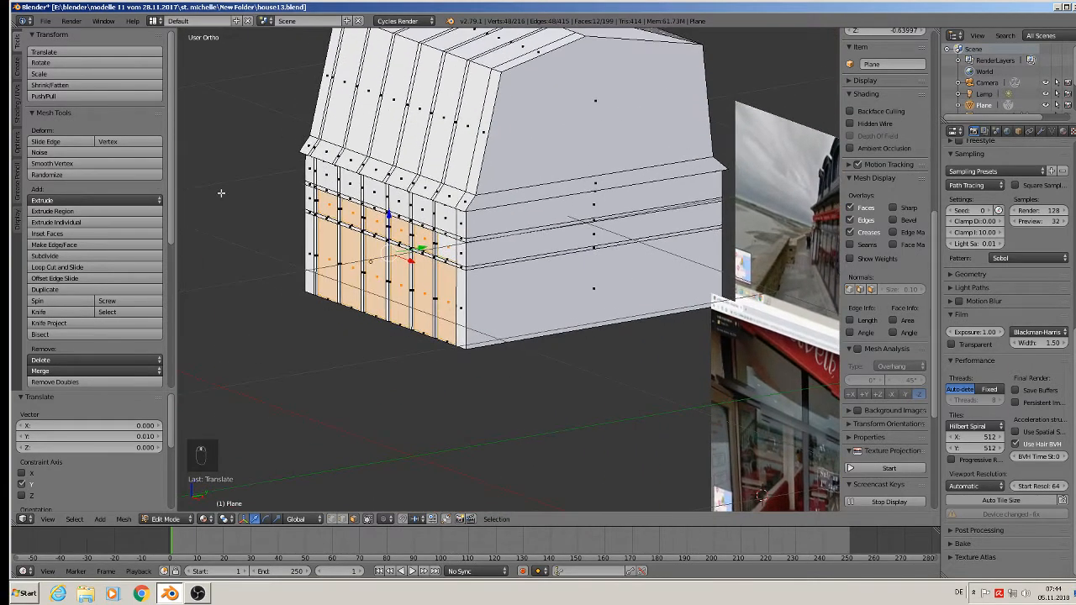
scroll(260, 202, "up", 6)
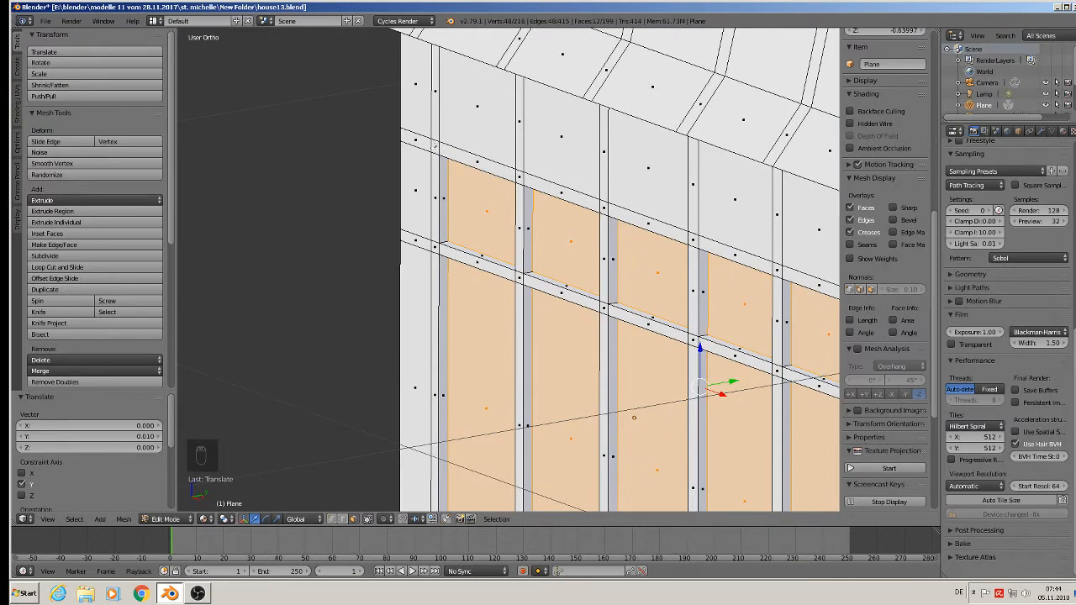
Cut a vertical edge loop into the wall's end section beside the gable corner, just outside the last recessed panel.
right_click(435, 147, "shift")
scroll(551, 210, "down", 5)
scroll(740, 252, "up", 2)
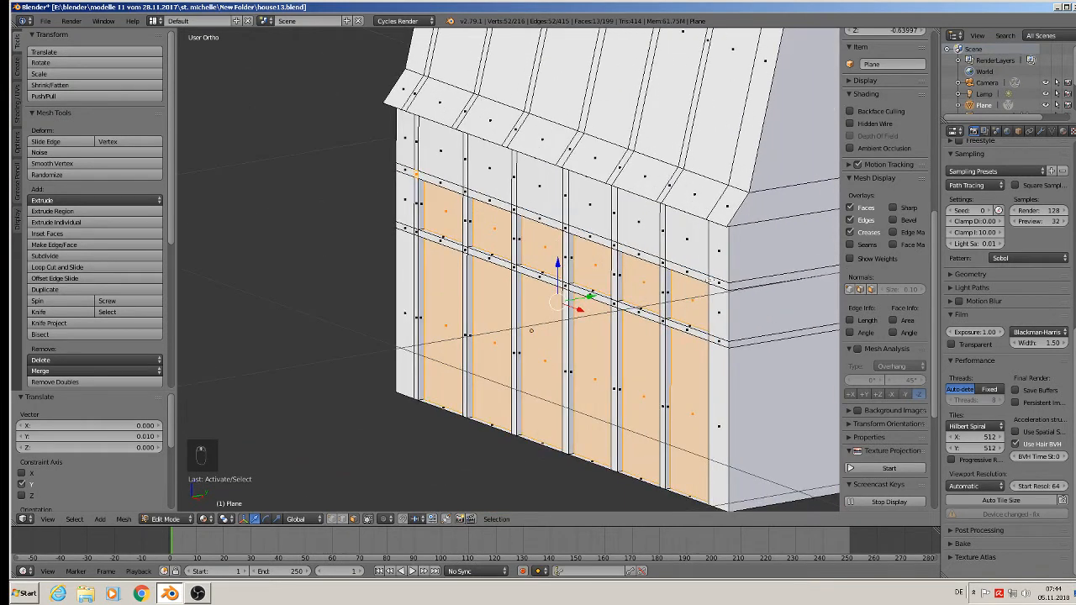
scroll(711, 277, "up", 3)
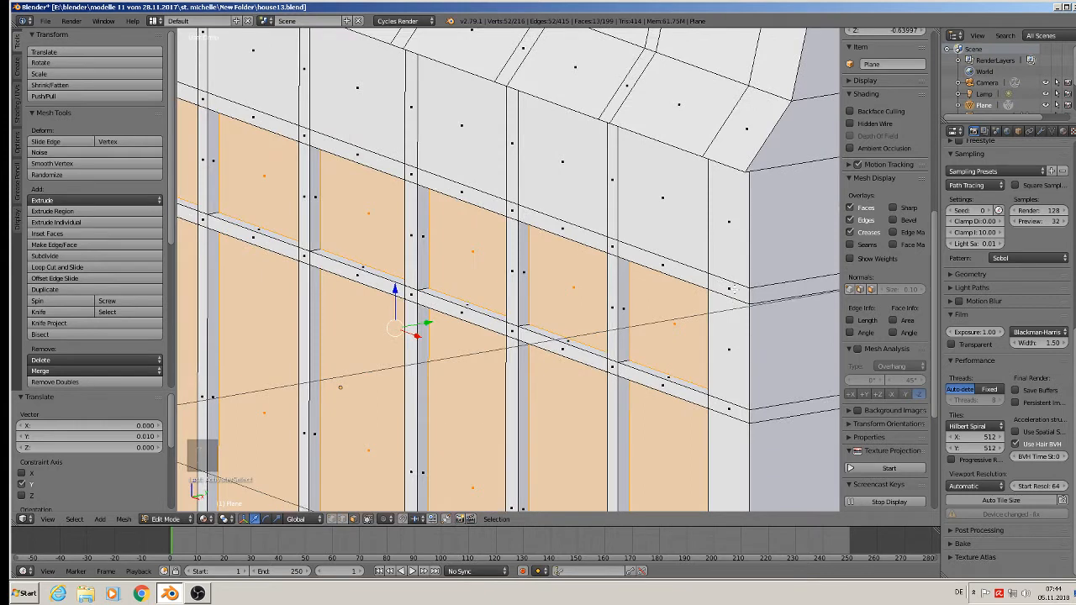
key("ctrl+r")
left_click(731, 278)
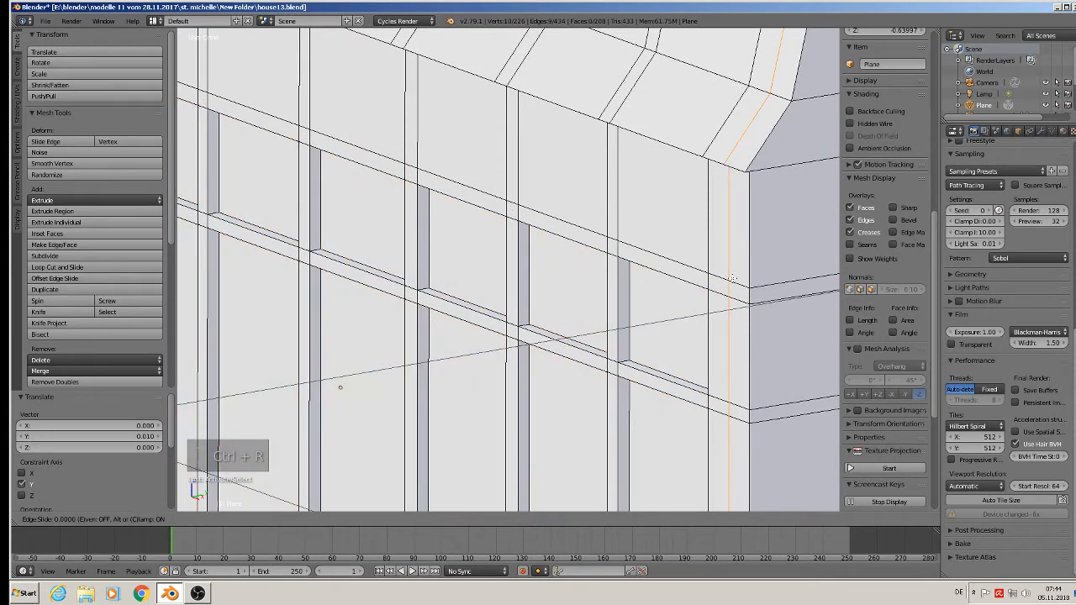
left_click(728, 277)
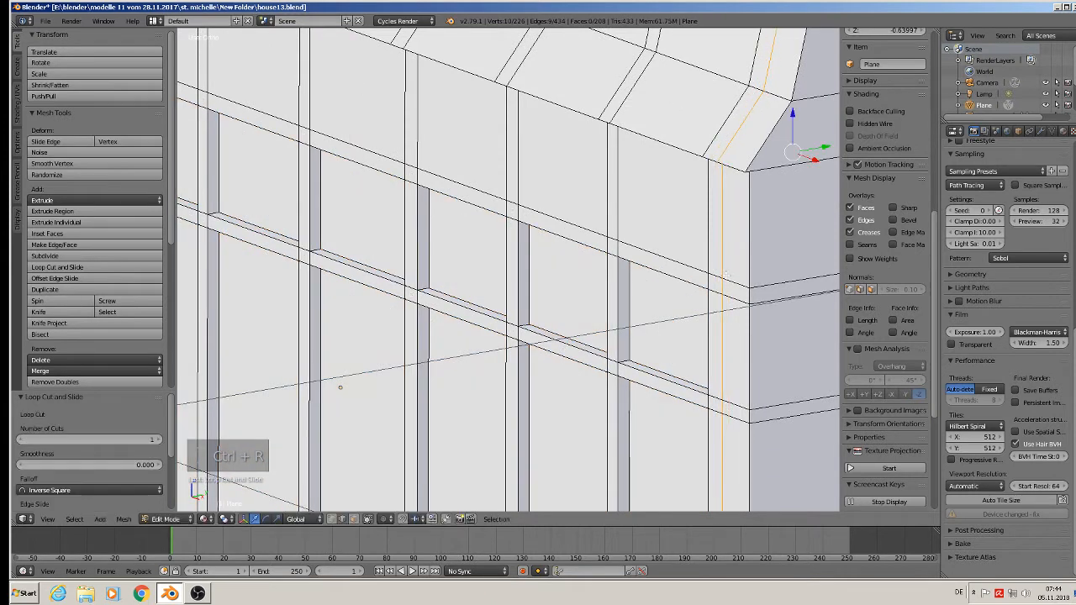
Cut a vertical edge loop into the end section at the other end of the long wall, close to the outermost frame strip.
scroll(728, 278, "down", 2)
left_click(357, 520)
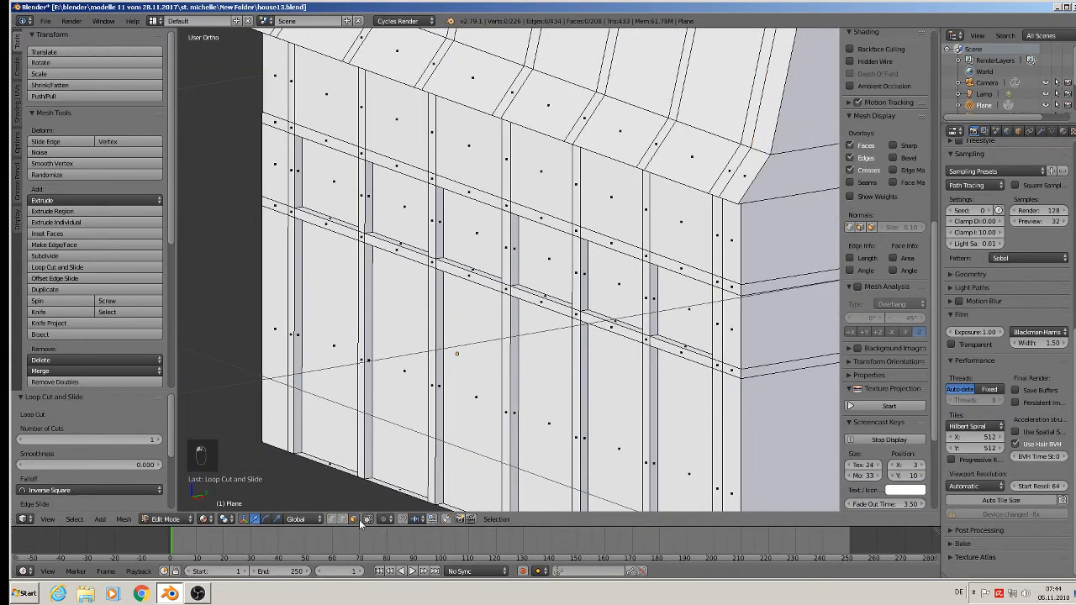
middle_click_drag(444, 416, 555, 316)
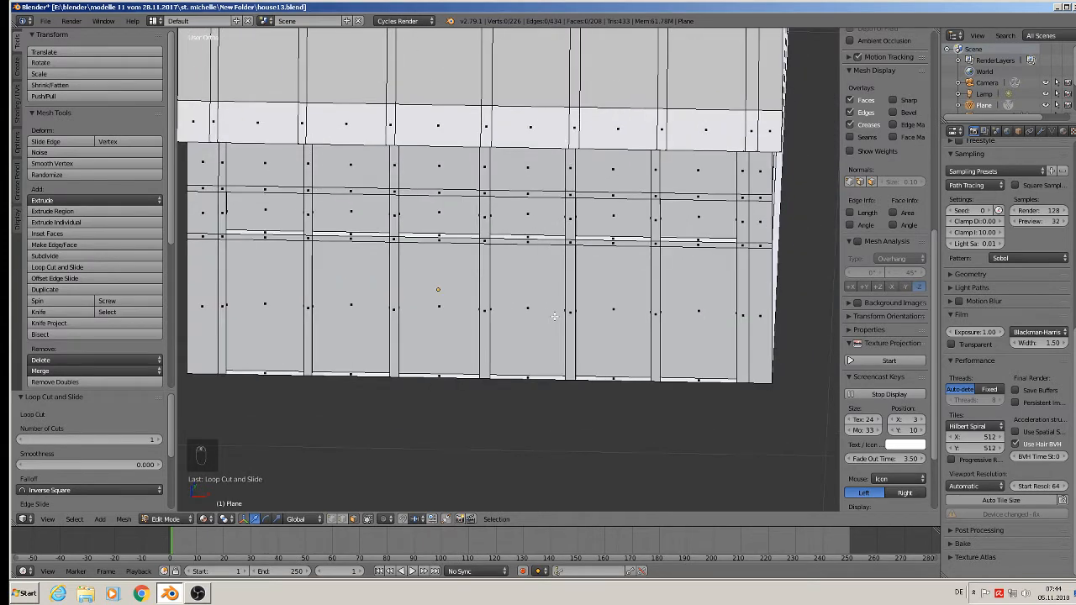
middle_click_drag(227, 209, 324, 209, "shift")
scroll(316, 192, "up", 3)
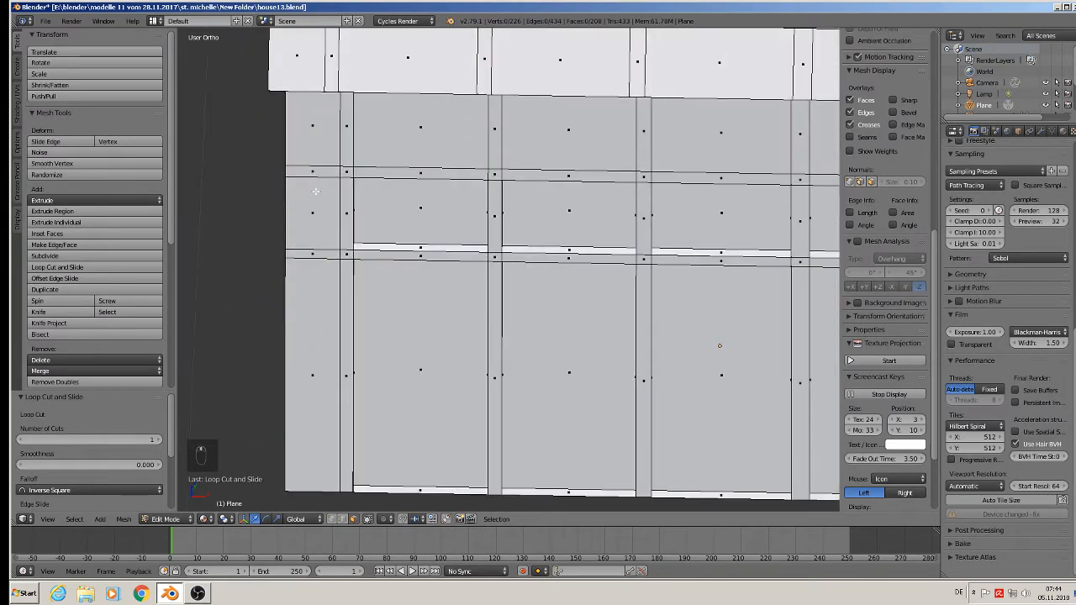
key("ctrl+r")
left_click(328, 183)
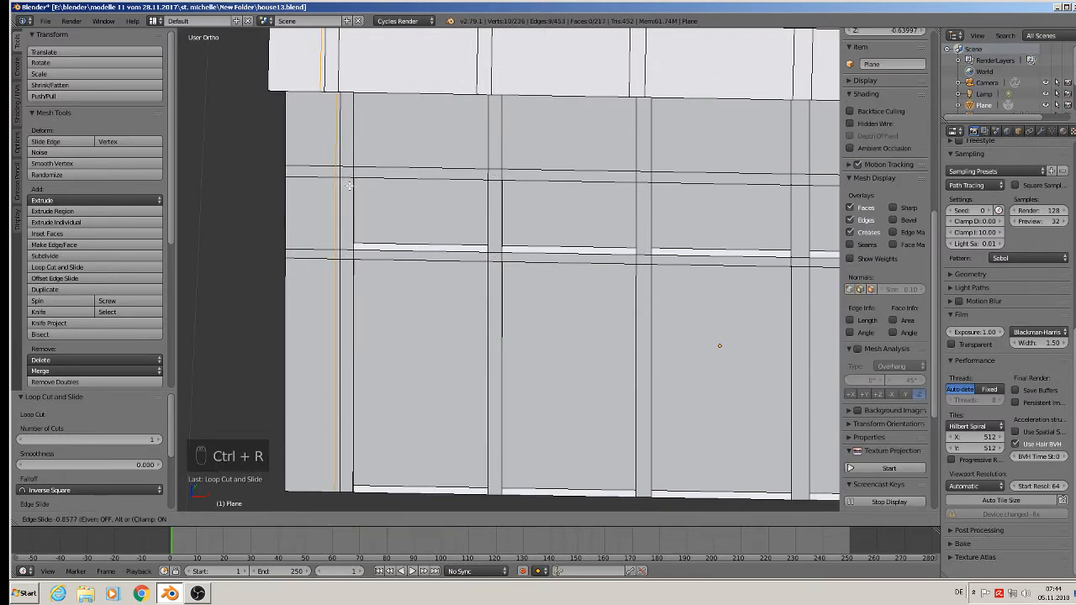
left_click(350, 185)
Cut a horizontal edge loop around the house just above the upper frame band.
key("ctrl+r")
left_click(354, 144)
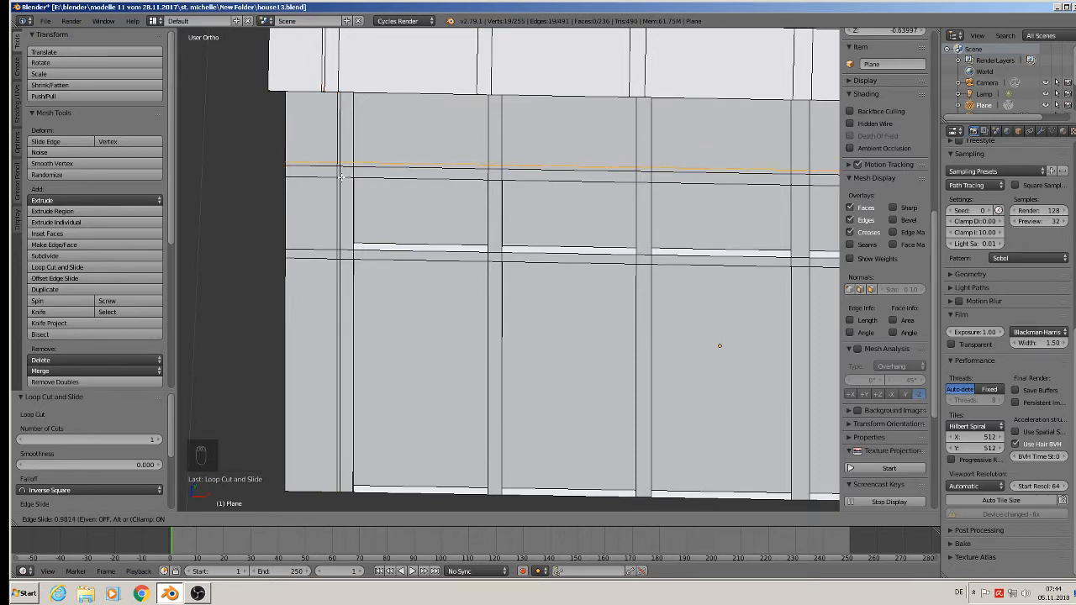
left_click(342, 177)
scroll(553, 210, "down", 3)
Cut another vertical edge loop into the end section by the gable corner, close beside the outer frame strip's edge.
middle_click_drag(553, 210, 406, 210, "shift")
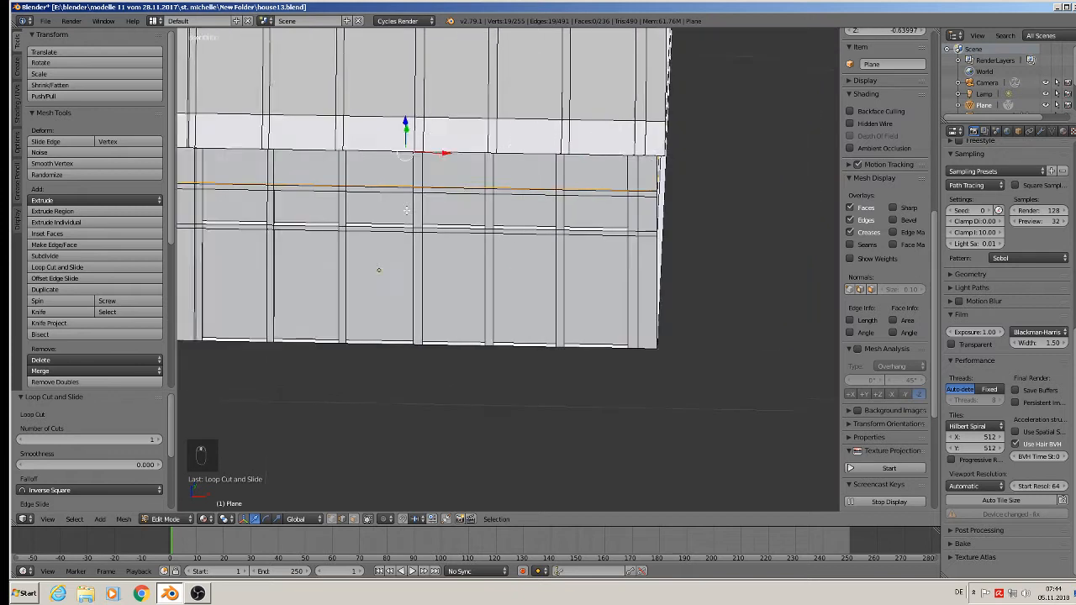
middle_click_drag(567, 193, 329, 199, "shift")
scroll(330, 199, "up", 3)
scroll(485, 203, "up", 2)
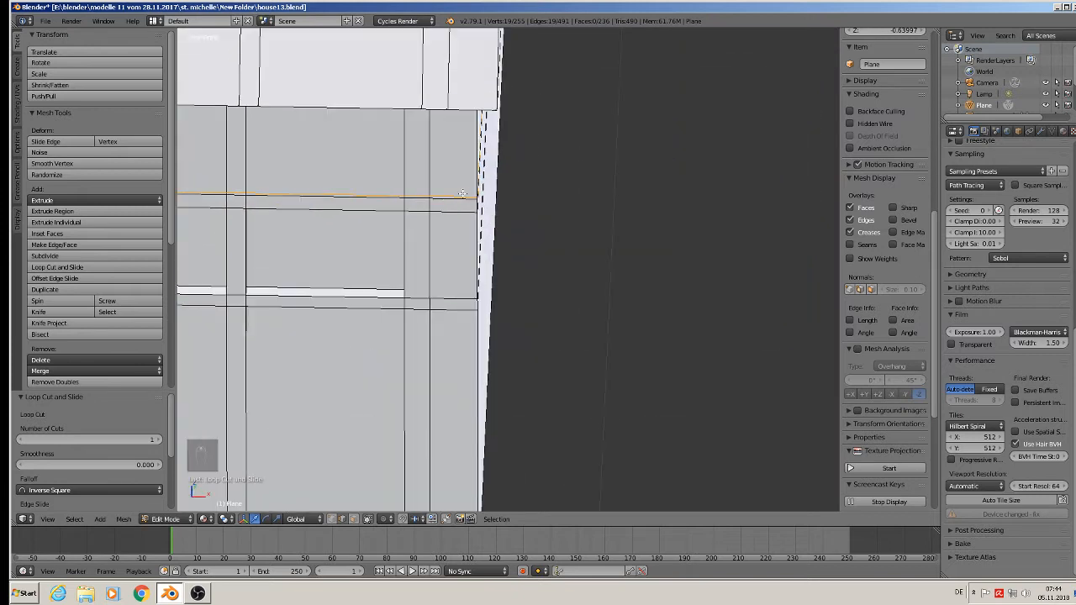
key("ctrl+r")
left_click(446, 198)
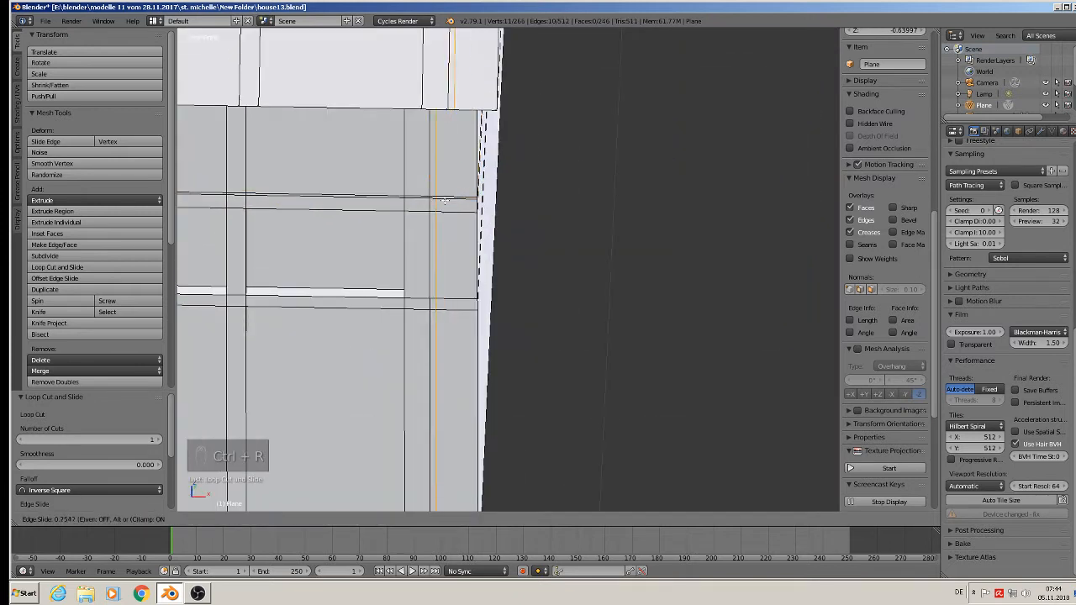
left_click(446, 200)
scroll(446, 200, "down", 2)
middle_click_drag(445, 200, 623, 198, "shift")
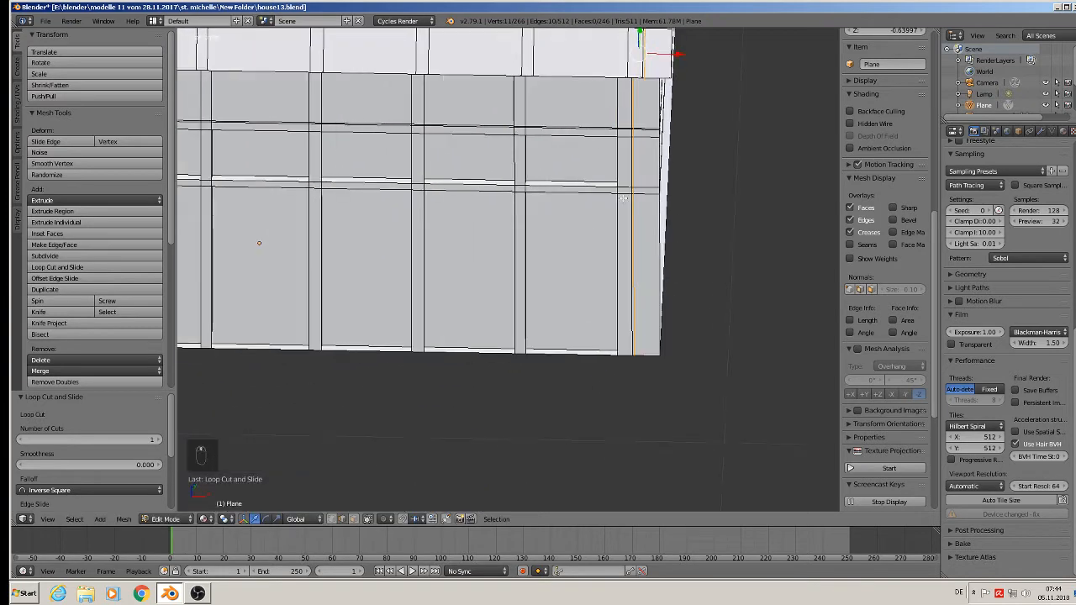
Clear the selection, switch to vertex selection and show the house in front view with more viewport space.
scroll(567, 256, "down", 2)
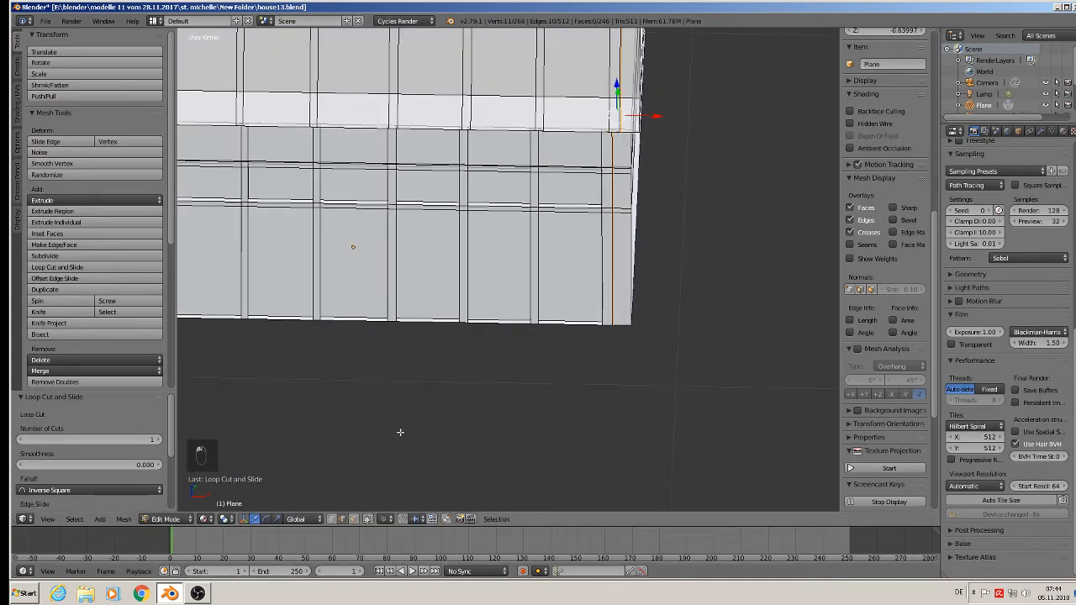
middle_click_drag(400, 432, 529, 405, "shift")
key("a")
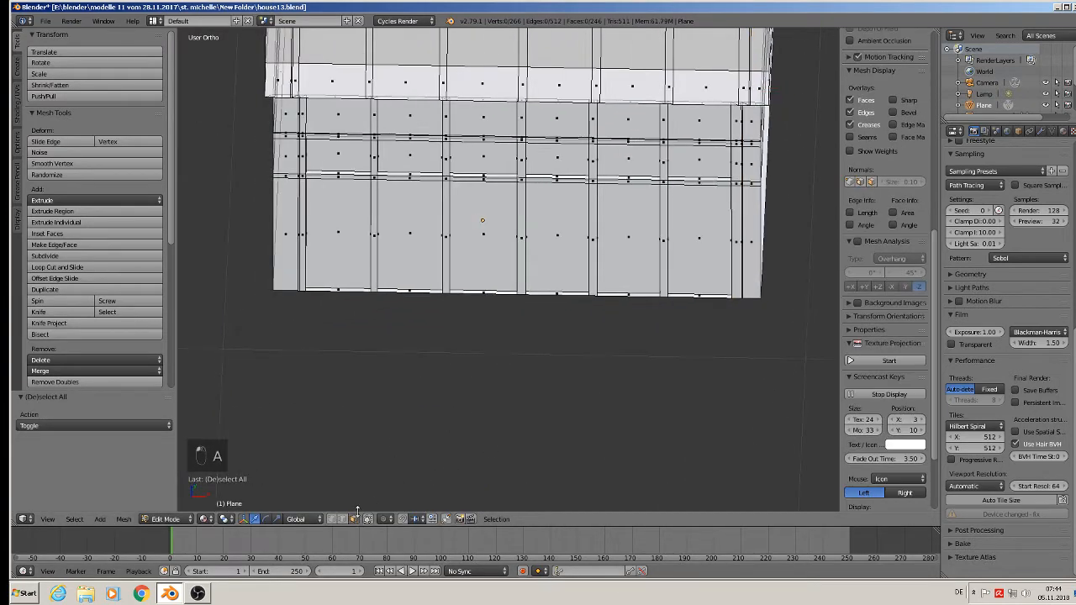
left_click(338, 522)
middle_click_drag(385, 473, 446, 414)
key("KP_1")
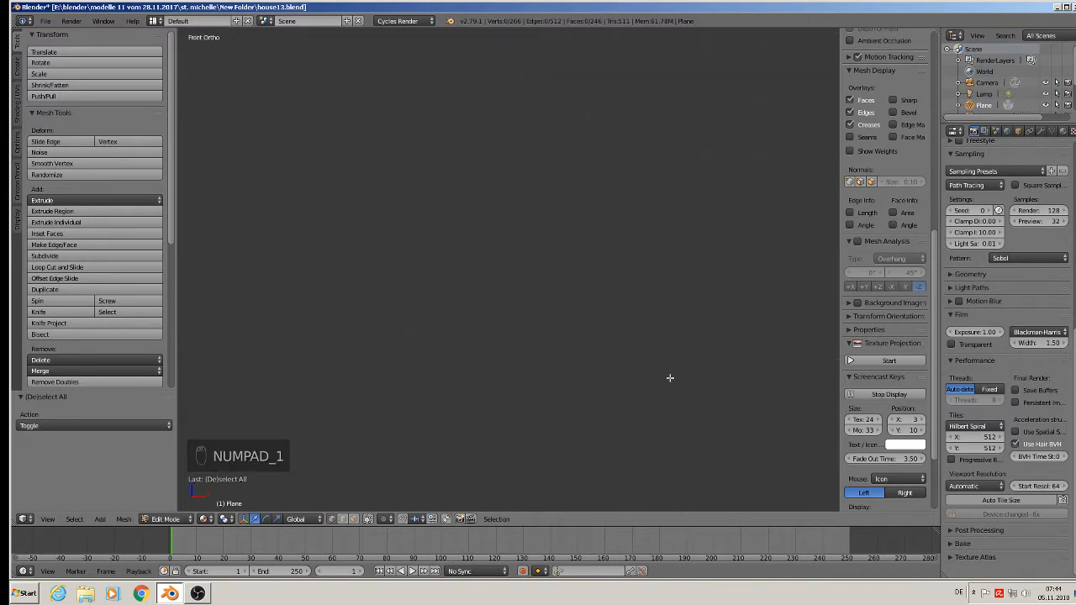
scroll(671, 379, "down", 8)
key("n")
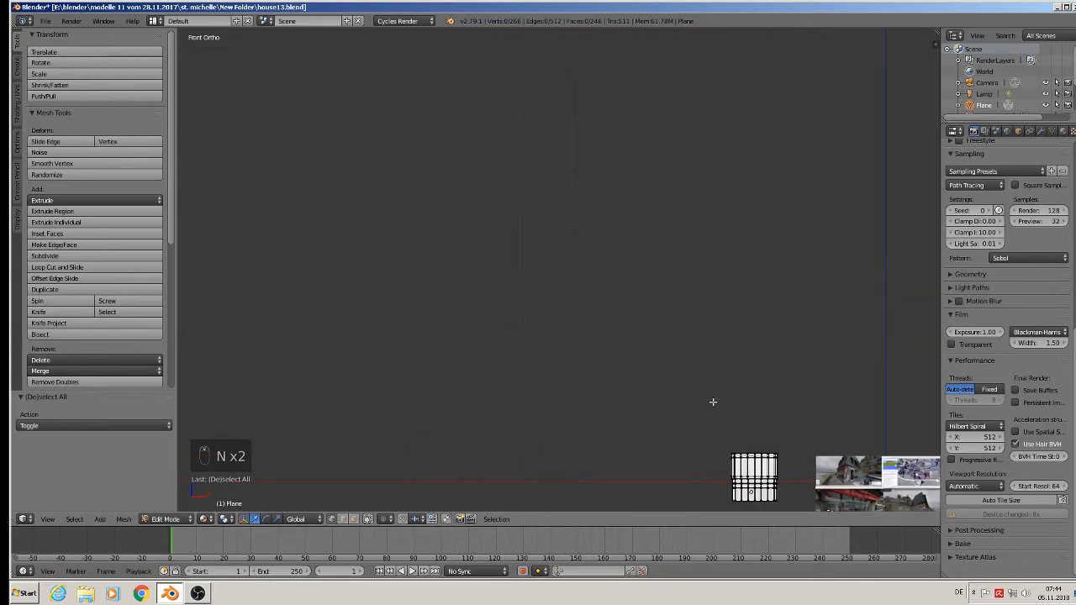
Box-select the glazed front's vertices from below the wall up to the upper frame band, between the two end sections.
scroll(733, 420, "up", 5)
middle_click_drag(766, 445, 533, 85, "shift")
scroll(534, 94, "up", 5)
middle_click_drag(683, 414, 641, 279, "shift")
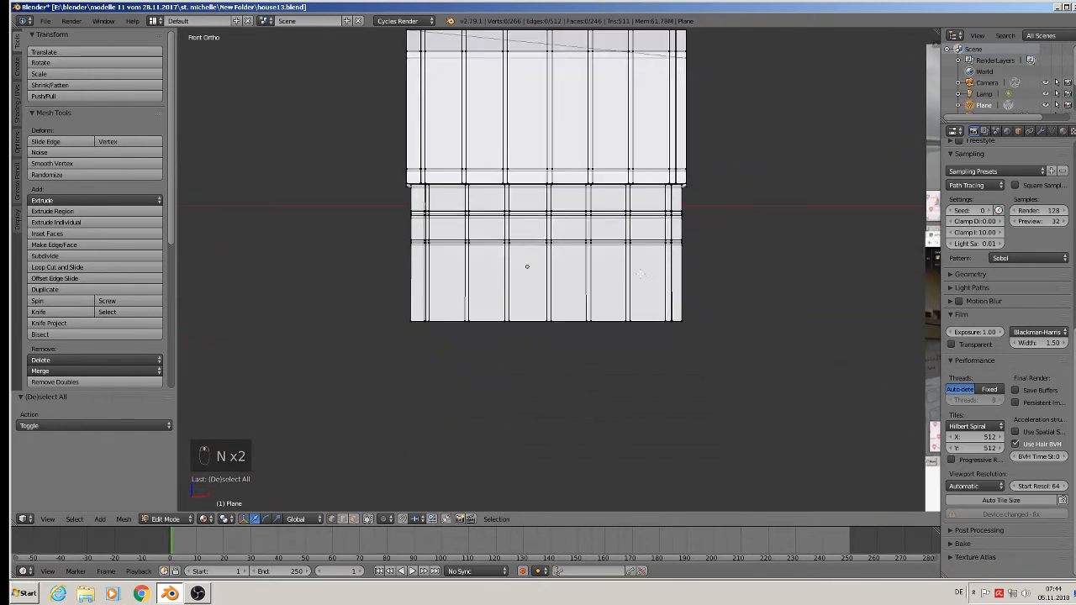
scroll(640, 276, "up", 4)
middle_click_drag(643, 325, 737, 322, "shift")
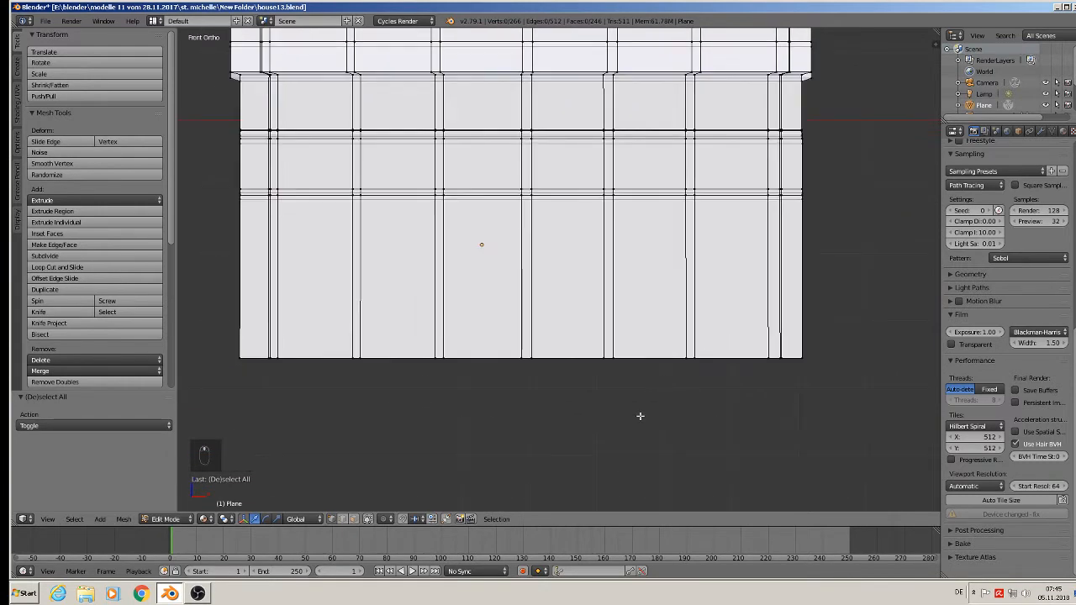
scroll(798, 395, "up", 1)
scroll(797, 393, "down", 2)
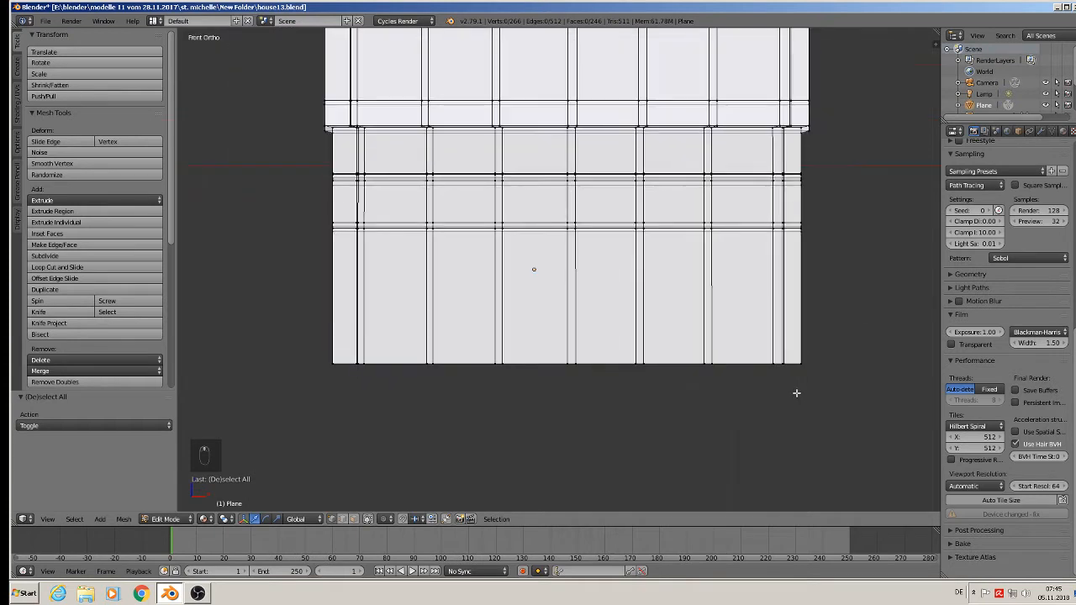
scroll(798, 394, "up", 1)
key("b")
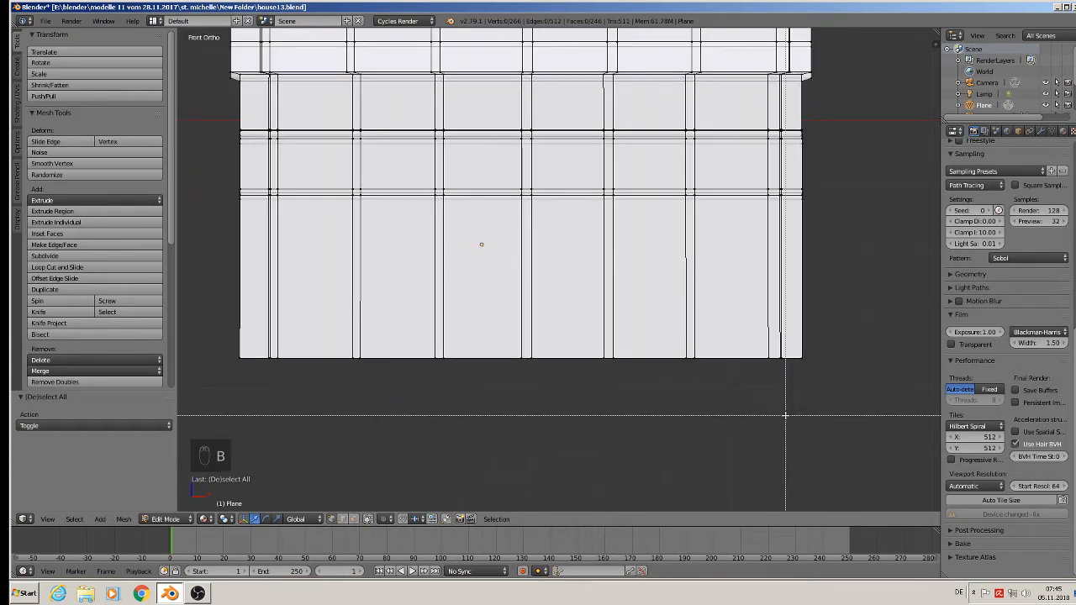
left_click_drag(786, 415, 255, 128)
scroll(257, 128, "up", 6)
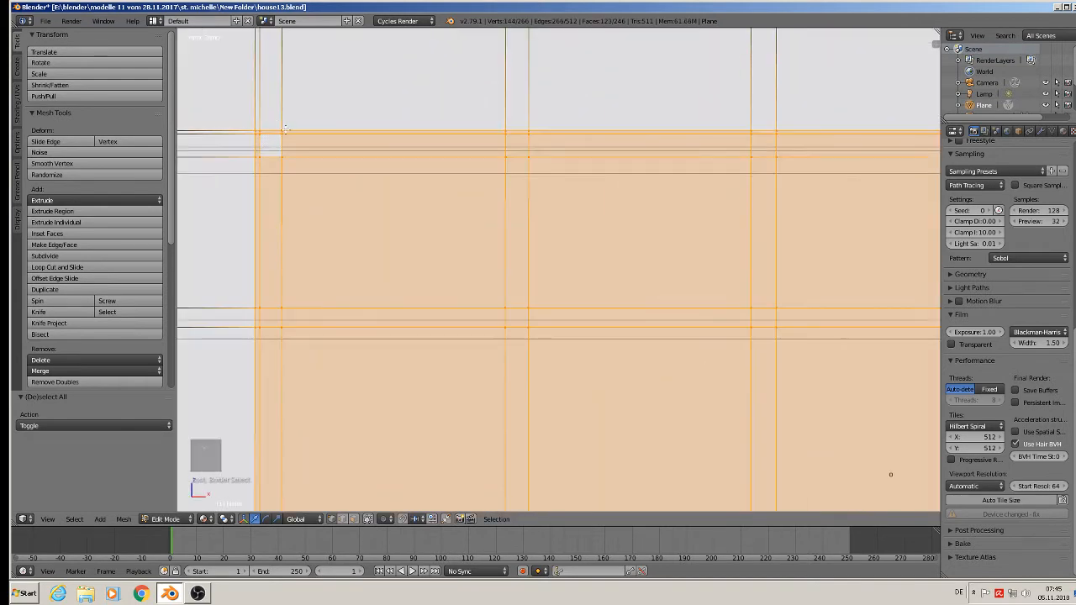
Remove the outer boundary edge loops at both ends of the glazed front from the selection.
right_click(255, 208, "alt+shift")
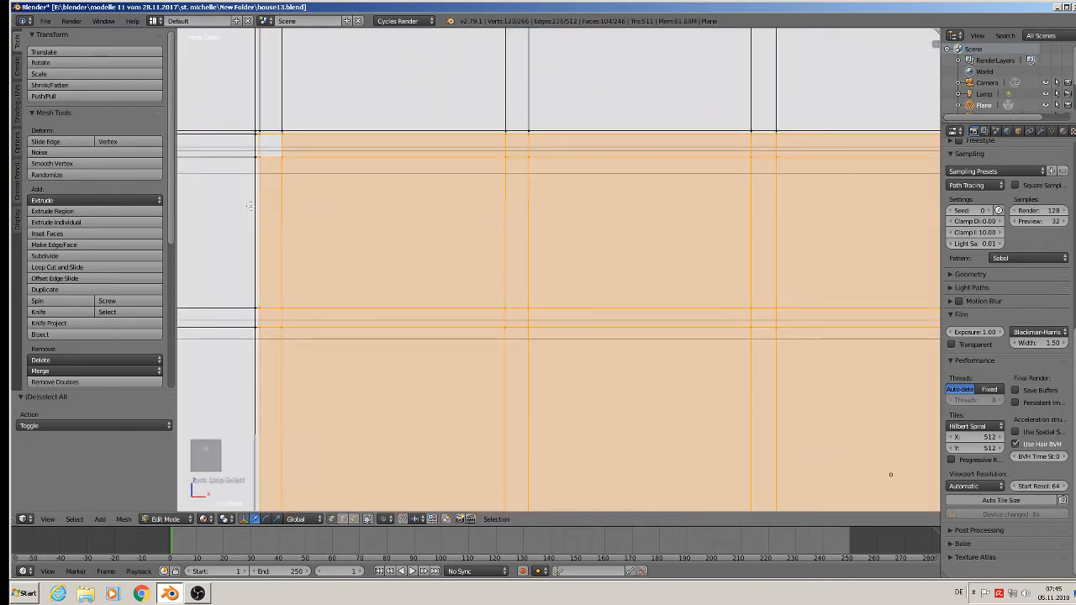
scroll(274, 216, "down", 2, "shift")
scroll(357, 283, "down", 4)
middle_click_drag(578, 326, 144, 257, "shift")
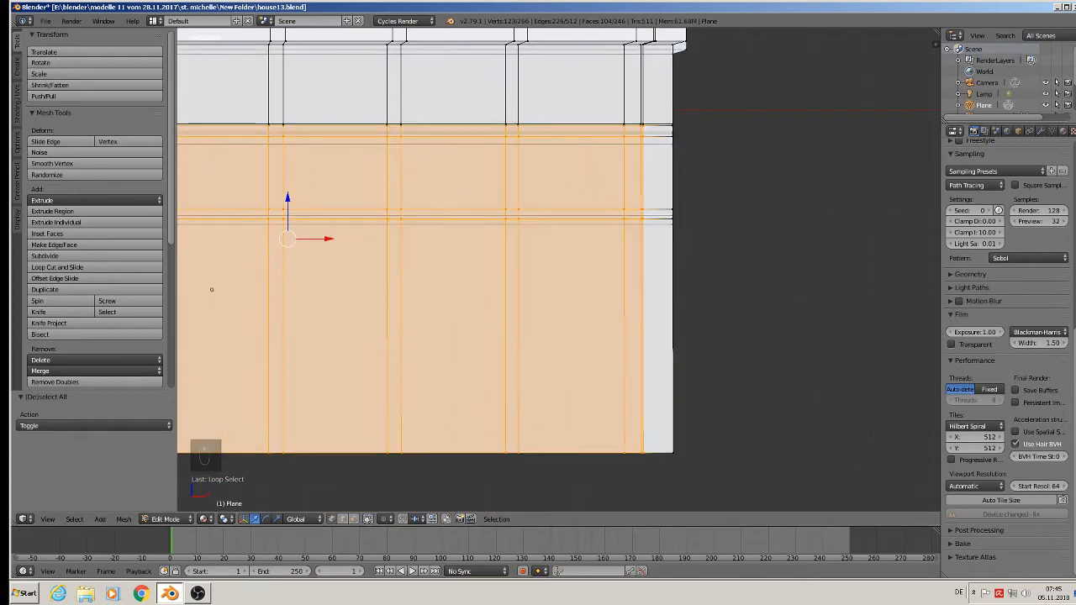
right_click(645, 278, "alt+shift")
scroll(645, 278, "down", 2)
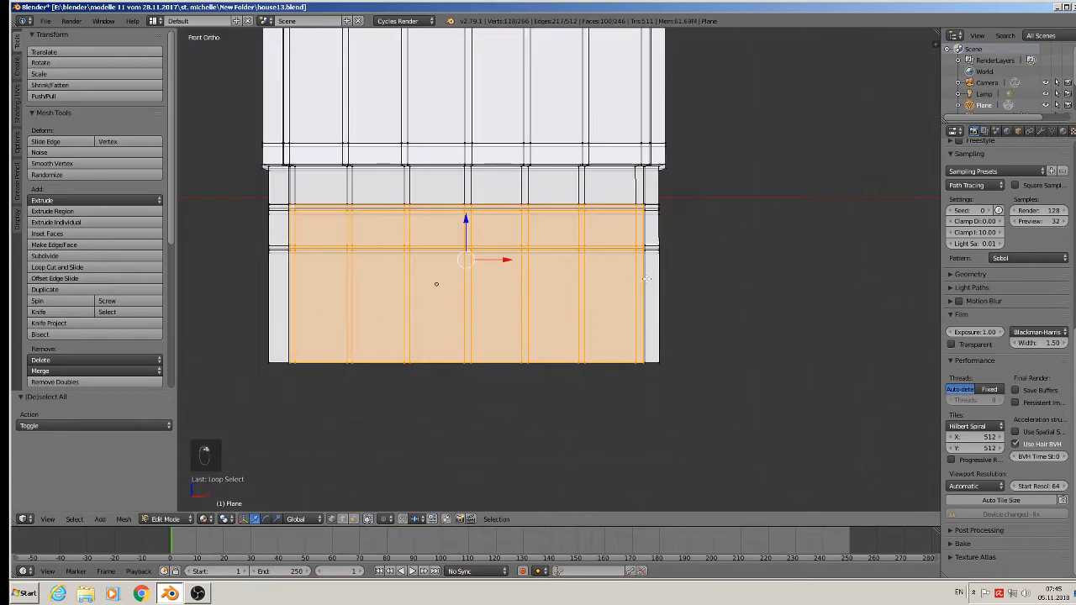
middle_click_drag(645, 278, 200, 205)
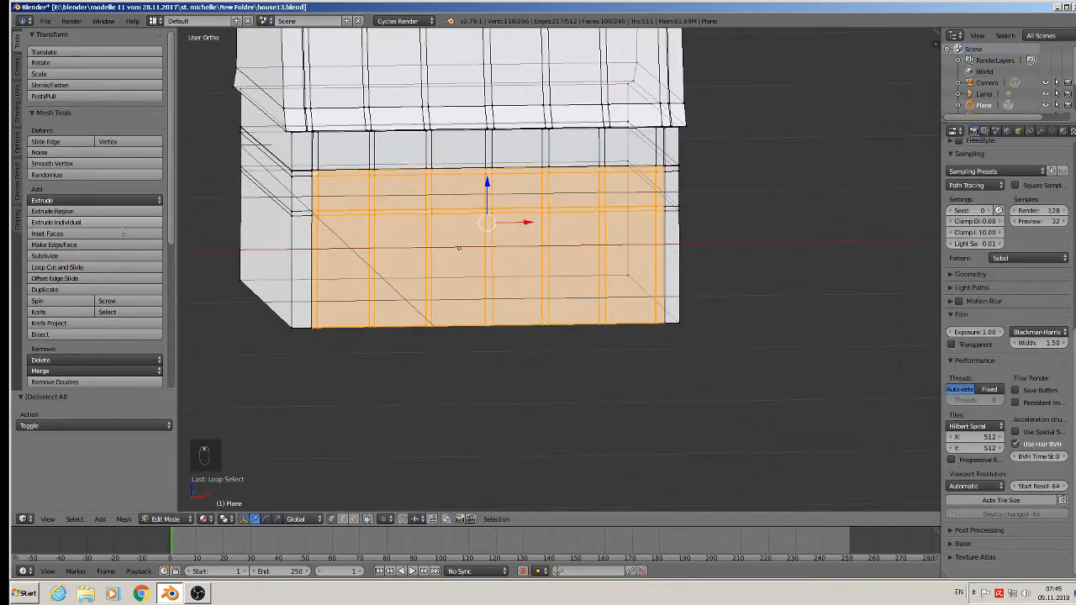
Move the selected glazed front along Y into the wall so it sits behind the end sections.
middle_click_drag(330, 214, 248, 237)
scroll(362, 190, "up", 4)
middle_click_drag(392, 195, 431, 227)
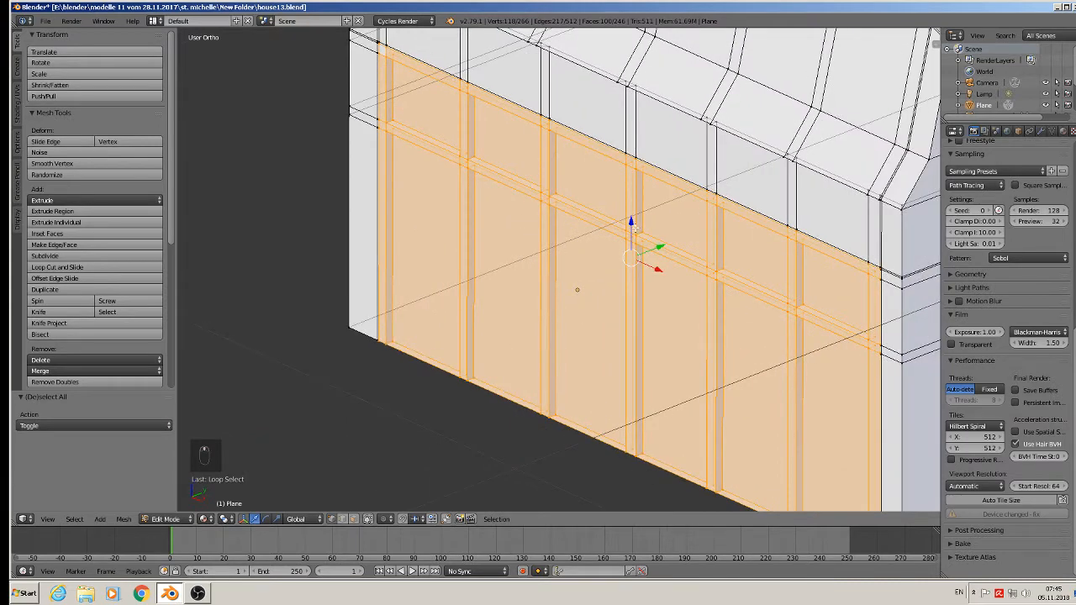
left_click_drag(660, 246, 683, 235)
middle_click_drag(683, 237, 627, 343)
Leave mesh editing on the house and save the house13.blend file.
key("Tab")
scroll(658, 350, "down", 4)
scroll(567, 336, "down", 5)
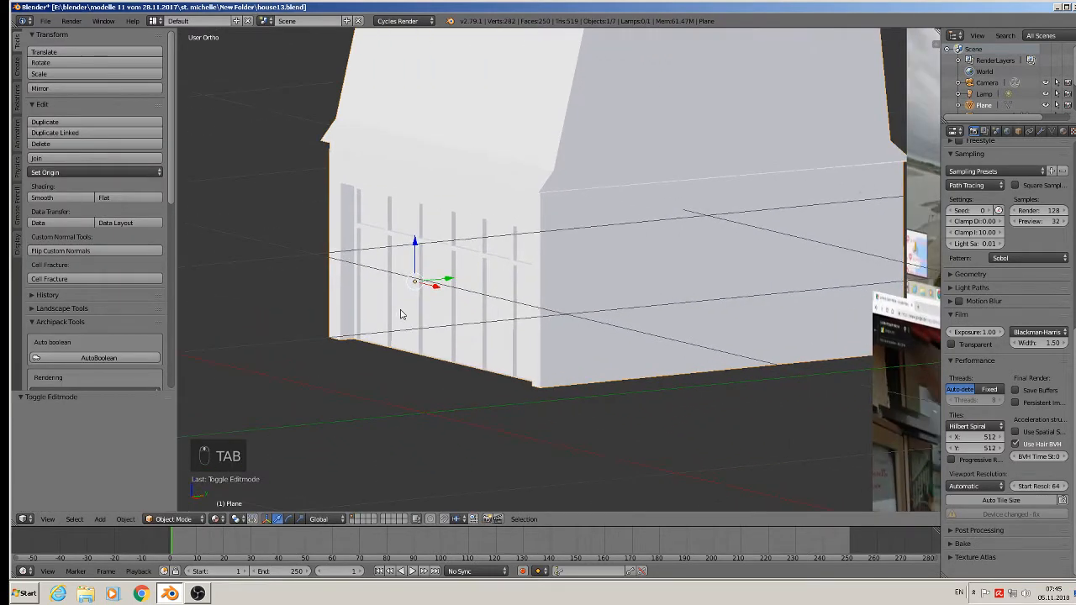
left_click(47, 21)
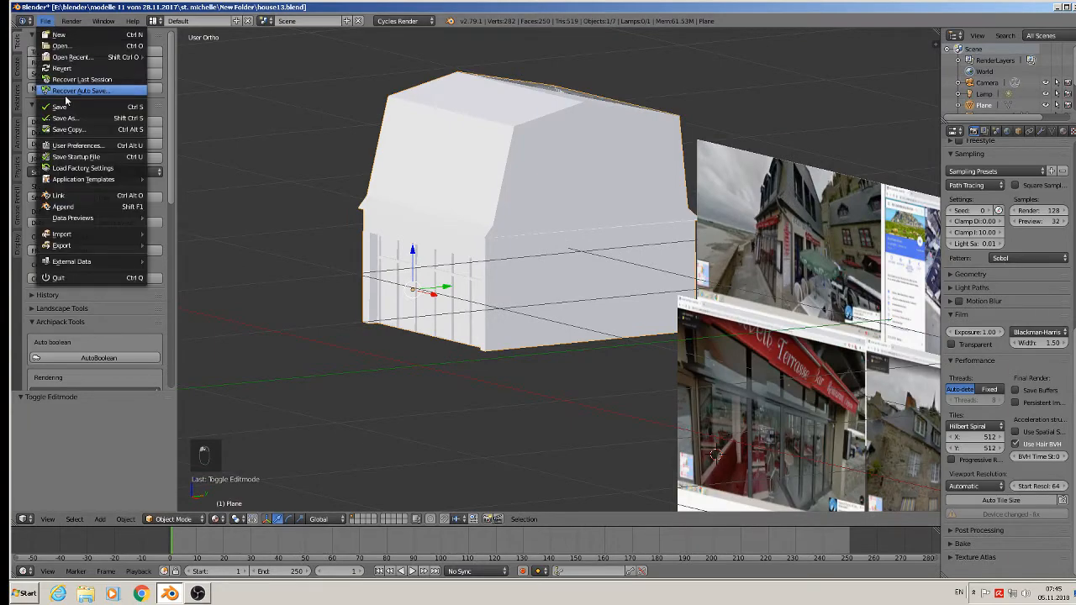
scroll(670, 172, "down", 2)
Return to mesh editing, clear the selection and box-select the vertices of the roof's upper part across the whole house.
middle_click_drag(624, 190, 478, 170, "shift")
scroll(503, 195, "up", 1)
scroll(462, 125, "up", 2)
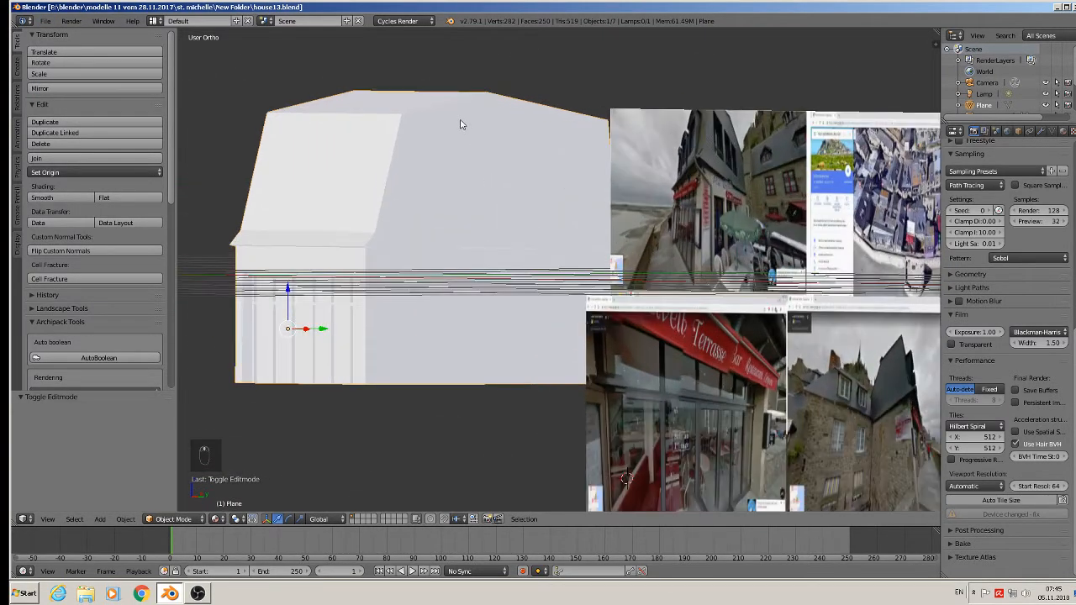
key("Tab")
scroll(528, 120, "up", 3)
middle_click_drag(528, 120, 637, 129)
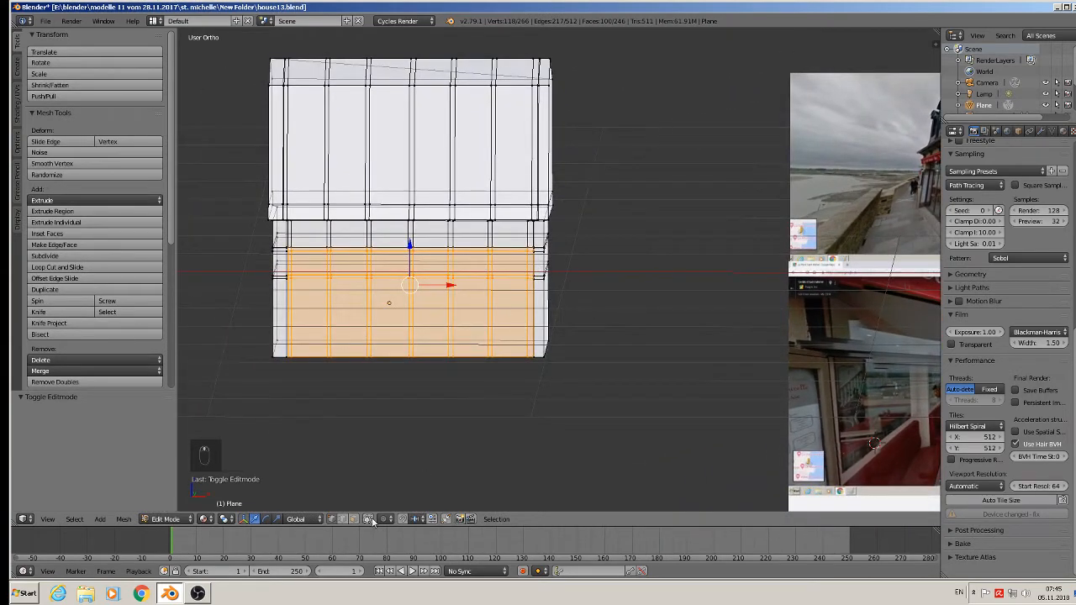
key("b")
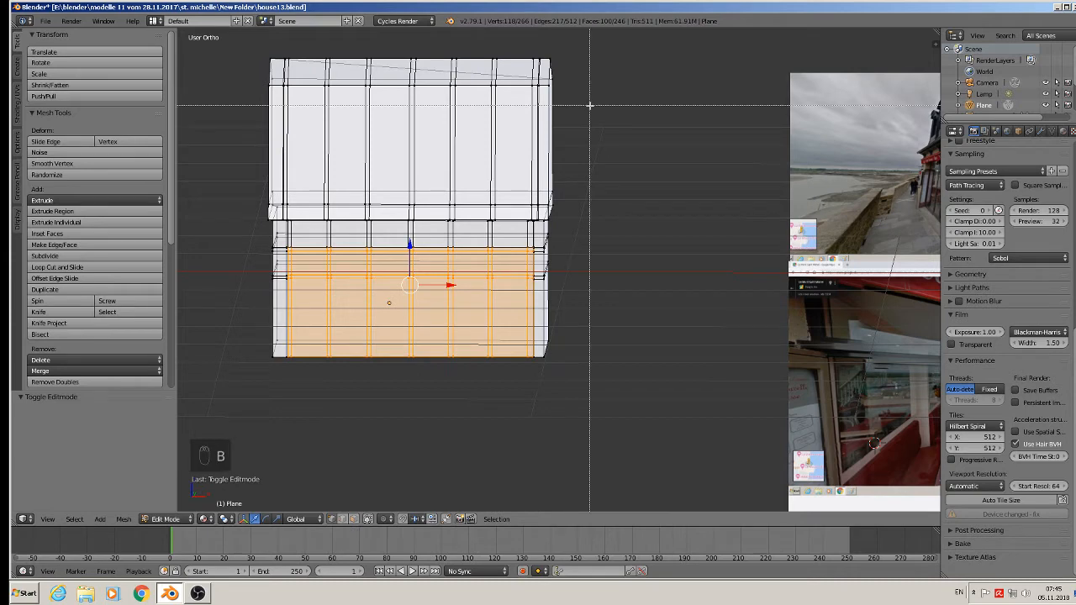
left_click_drag(589, 105, 185, 42)
key("a")
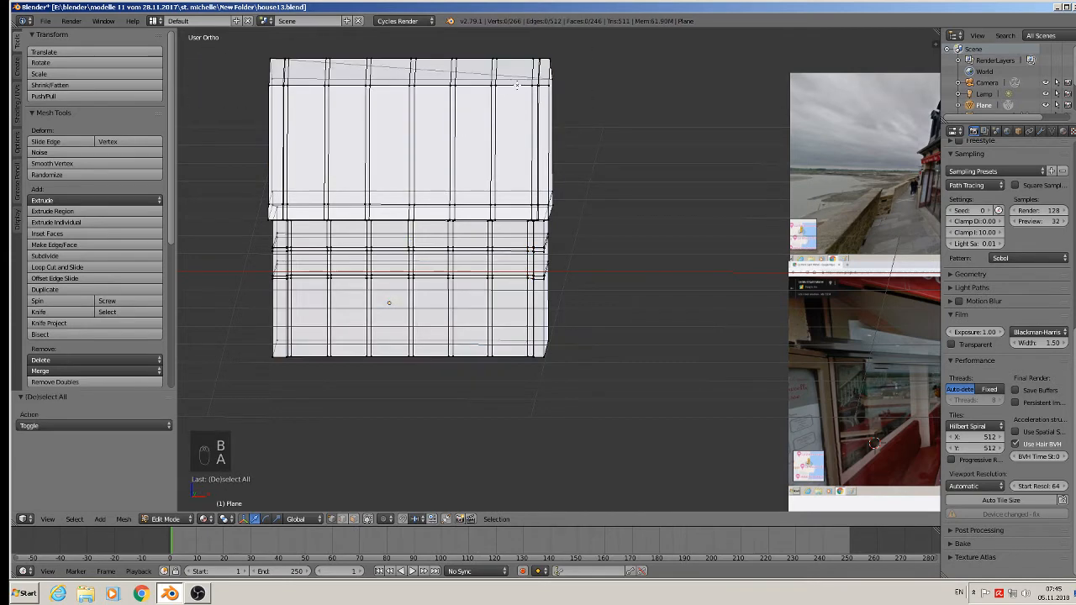
key("b")
left_click_drag(592, 103, 196, 30)
Lower the selected upper roof vertices along Z to reduce the roof height.
left_click_drag(405, 66, 407, 95)
middle_click_drag(406, 95, 437, 211)
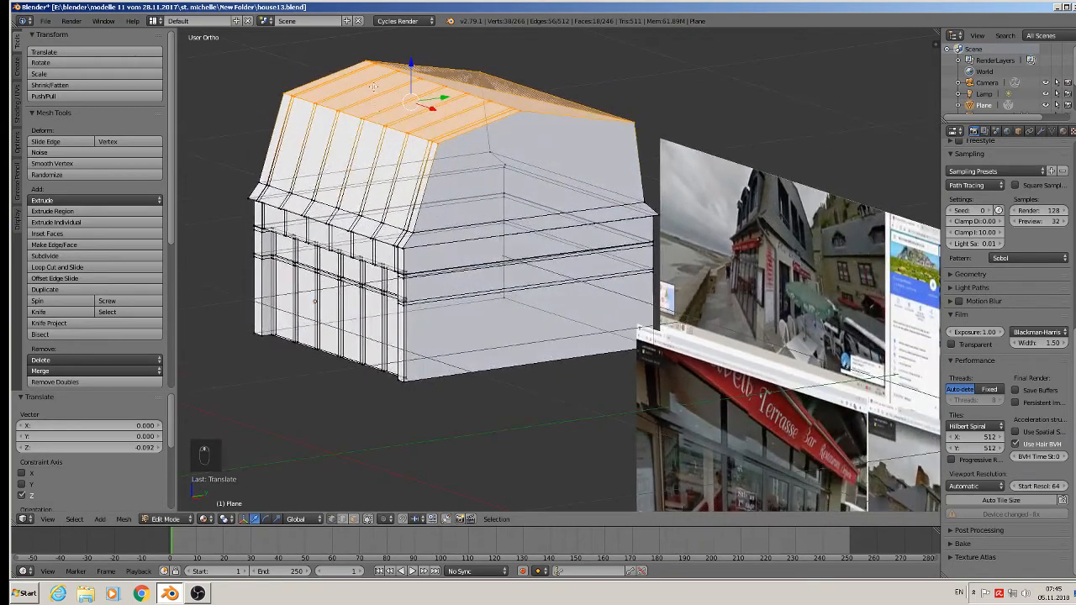
left_click_drag(421, 62, 415, 74)
middle_click_drag(414, 74, 495, 122)
key("Tab")
key("Tab")
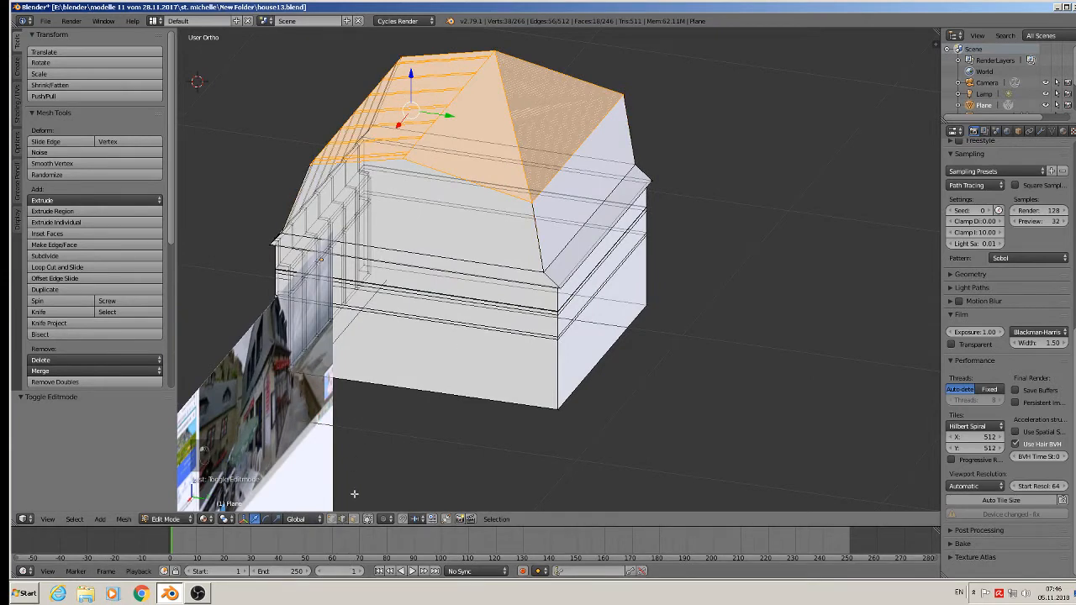
Select the single edge crossing the upper roof end, try dissolving it, and delete that edge.
right_click(514, 129)
key("x")
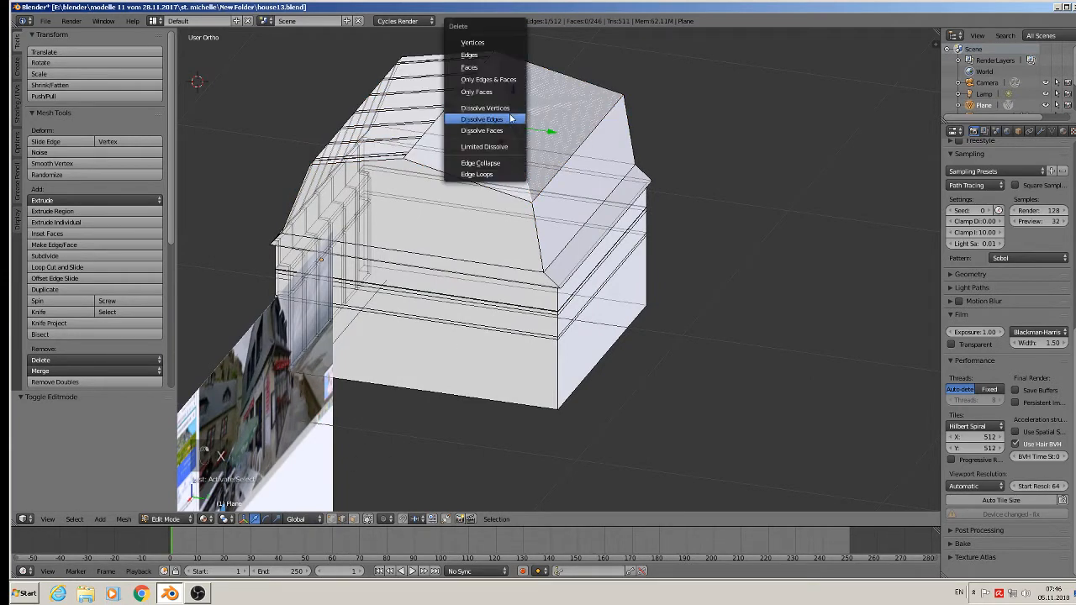
left_click(512, 124)
key("x")
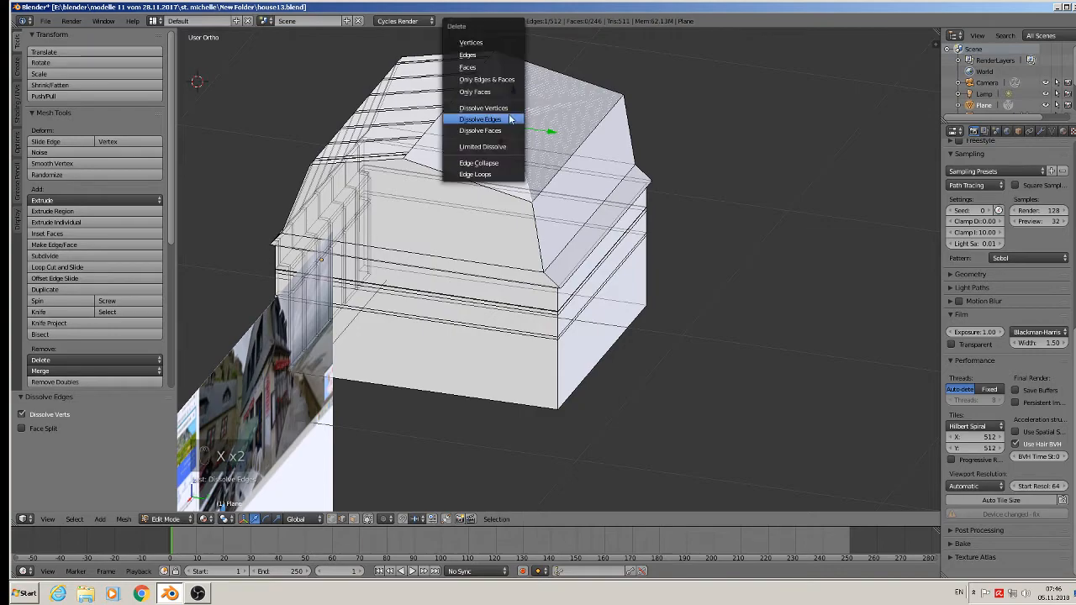
left_click(497, 53)
scroll(519, 102, "up", 2)
middle_click_drag(520, 102, 738, 102)
key("Tab")
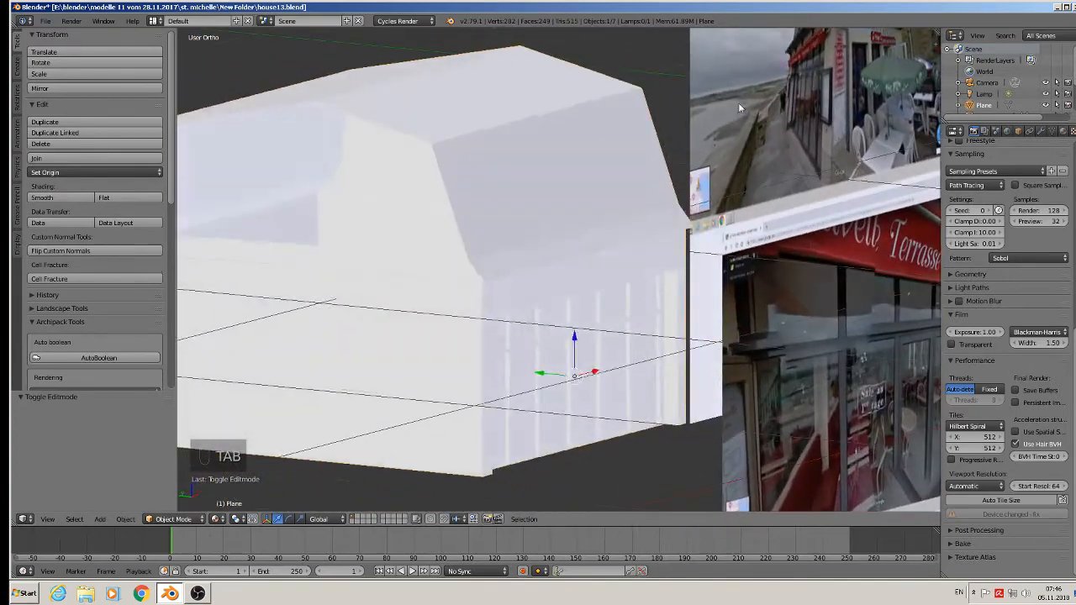
Select the edges bordering the opening in the house side, fill it with a new face and save the file.
key("Tab")
right_click(359, 119, "alt")
middle_click_drag(378, 134, 389, 209)
key("f")
key("Tab")
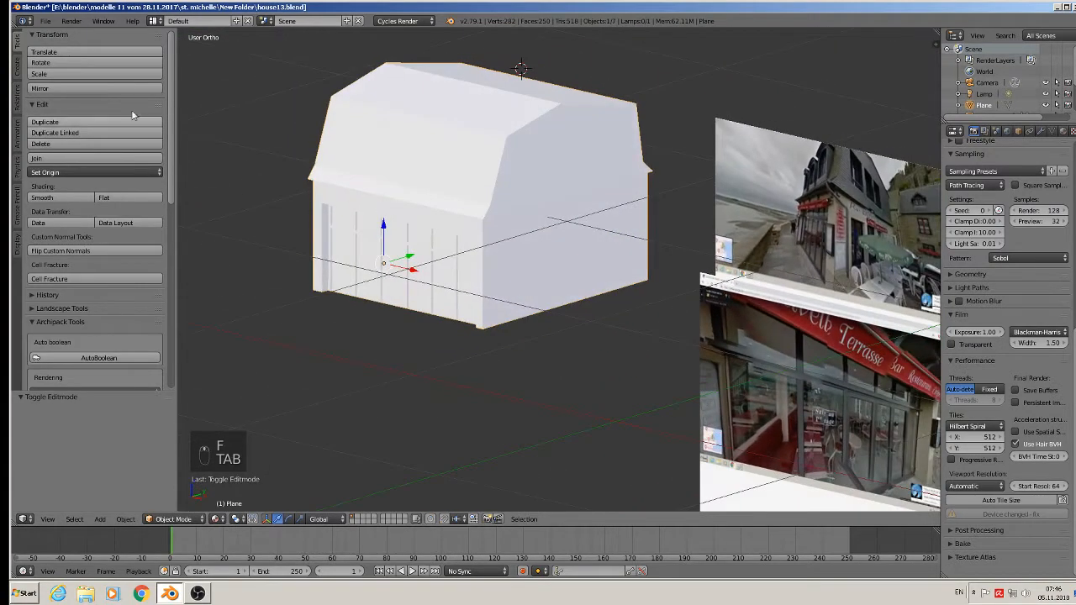
left_click(45, 20)
left_click(84, 108)
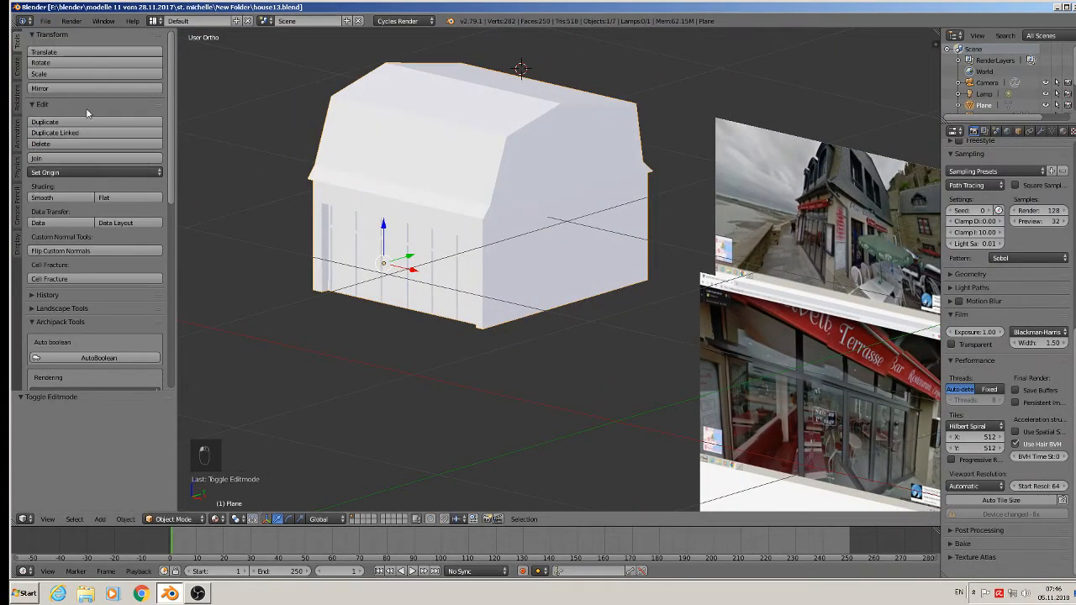
Place the 3D cursor on the slate facade's first upper window in the reference photo, add a cube there and scale it to about 0.037.
middle_click_drag(822, 239, 600, 243, "shift")
scroll(644, 175, "up", 6)
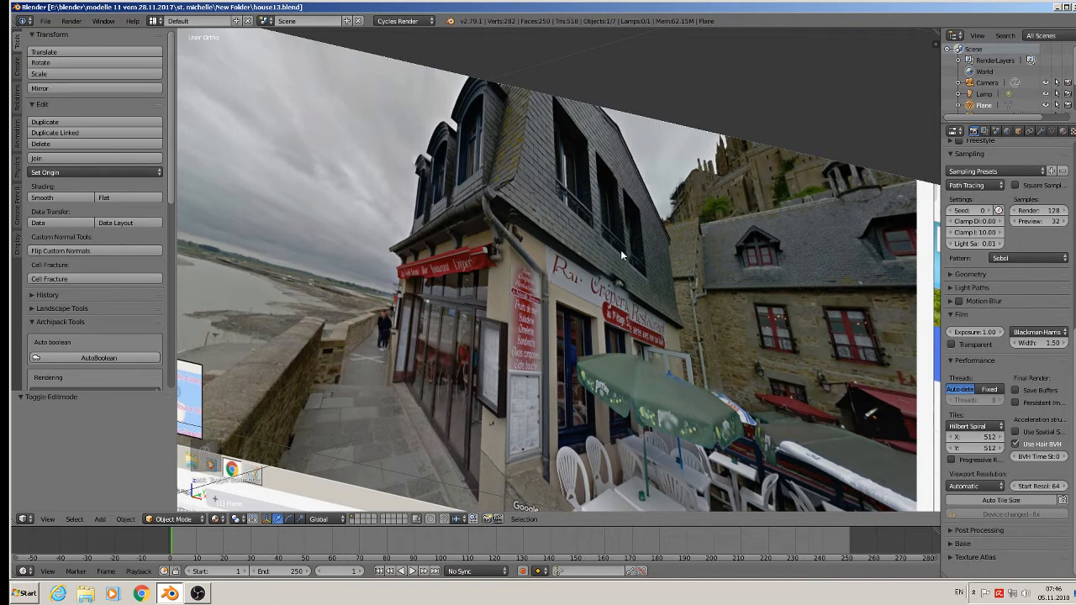
scroll(620, 250, "down", 8)
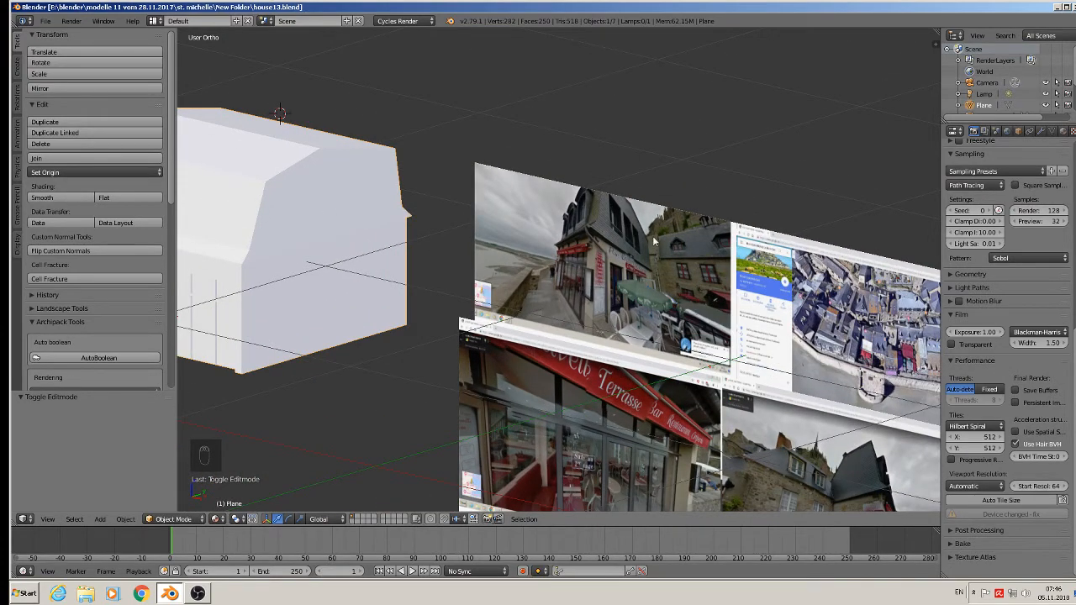
middle_click_drag(653, 236, 698, 227)
scroll(708, 180, "up", 3)
middle_click_drag(725, 157, 580, 187, "shift")
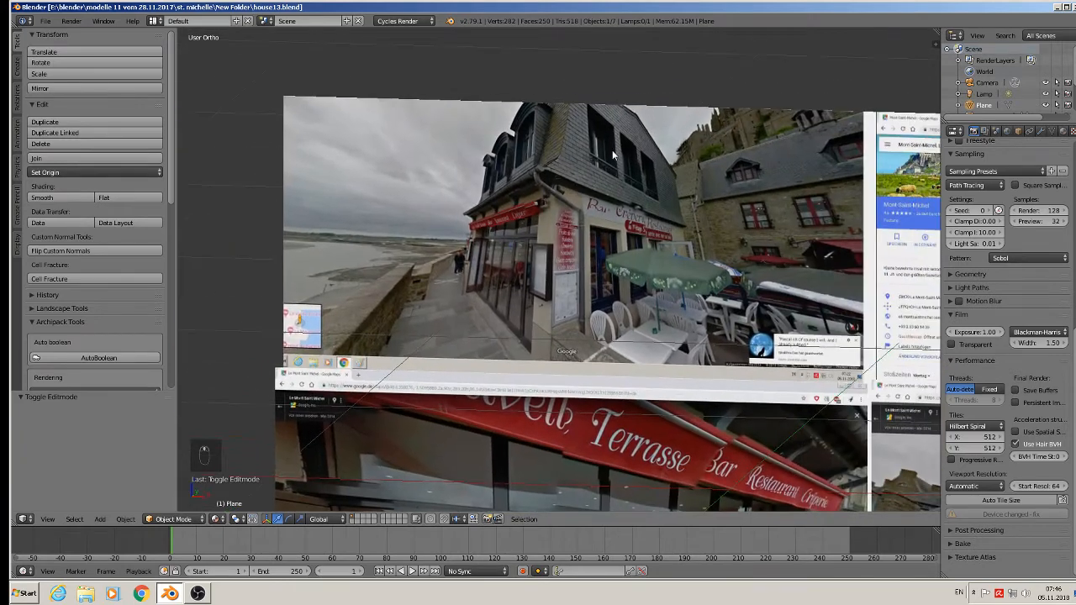
left_click(605, 152)
left_click(101, 519)
mouse_move(110, 508)
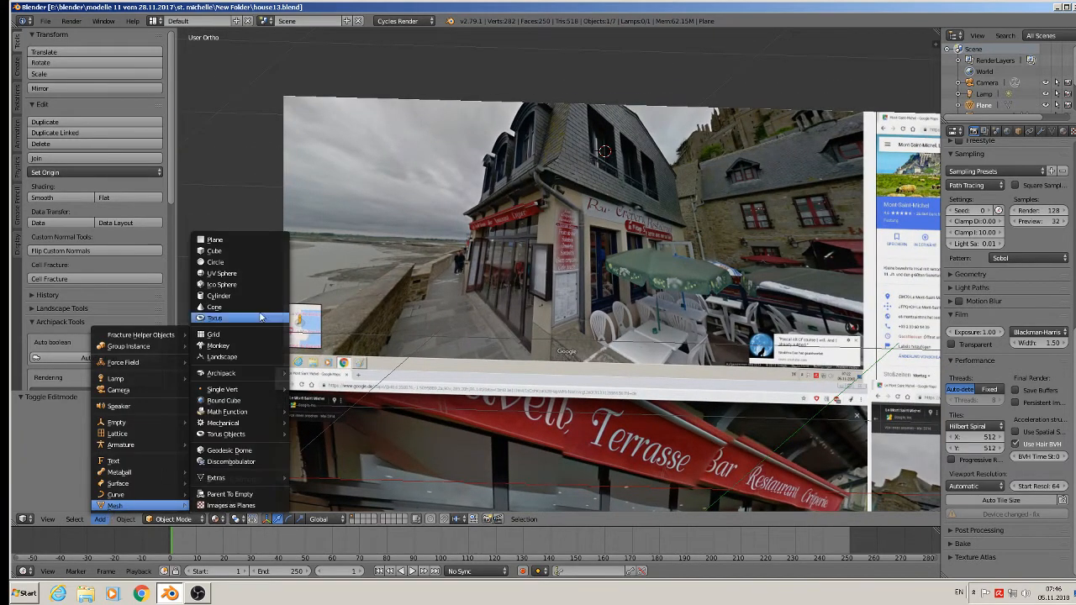
left_click(252, 254)
key("s")
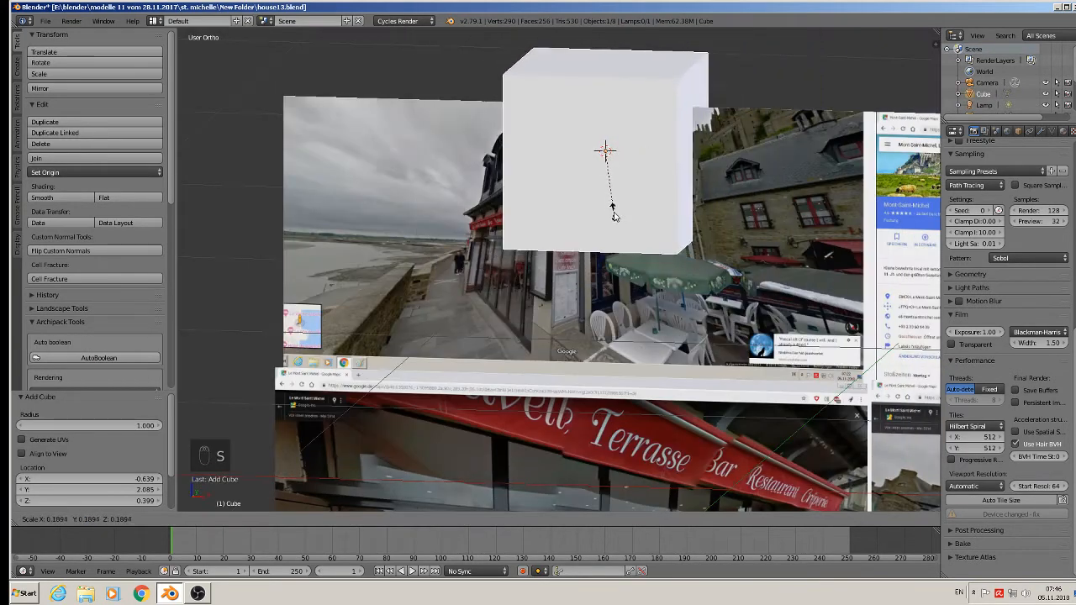
left_click(617, 163)
Switch the keyboard language to Deutsch (Deutschland) and stretch the small cube along Z into an upright window box.
key("s")
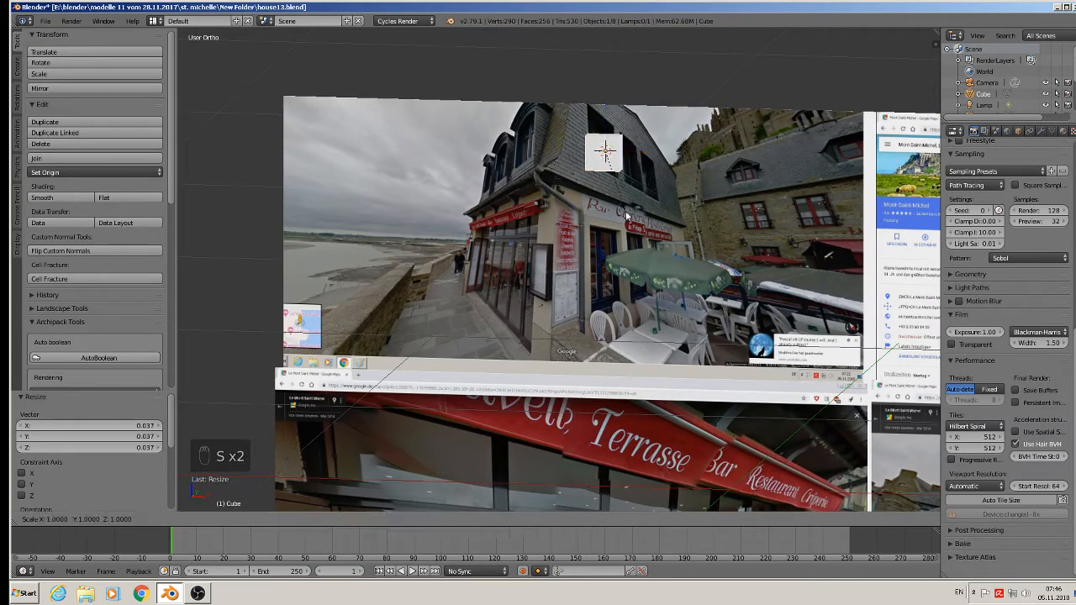
key("y")
right_click(637, 270)
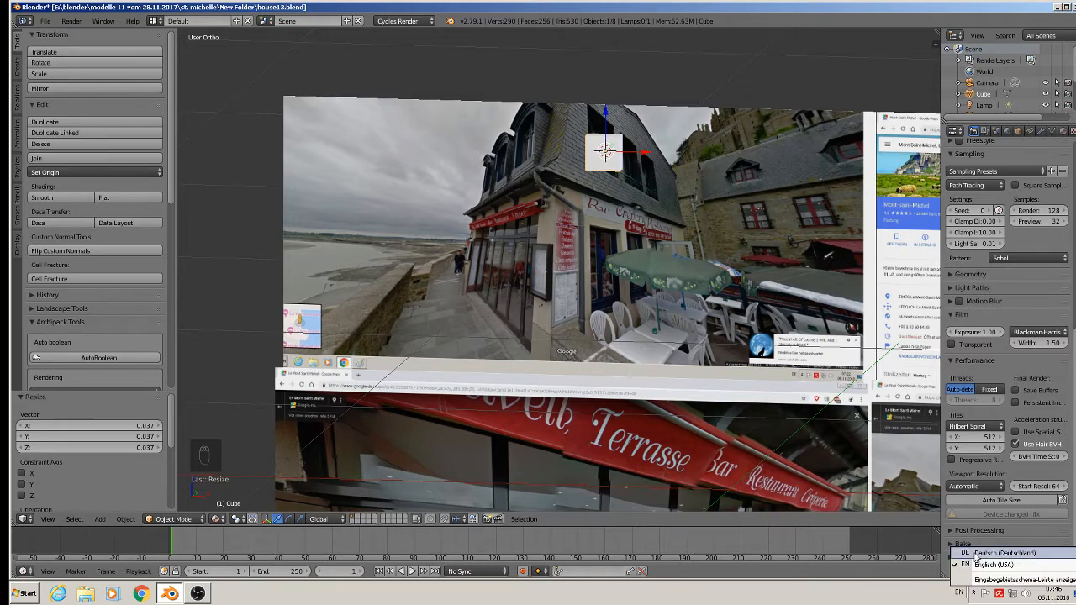
key("s")
key("z")
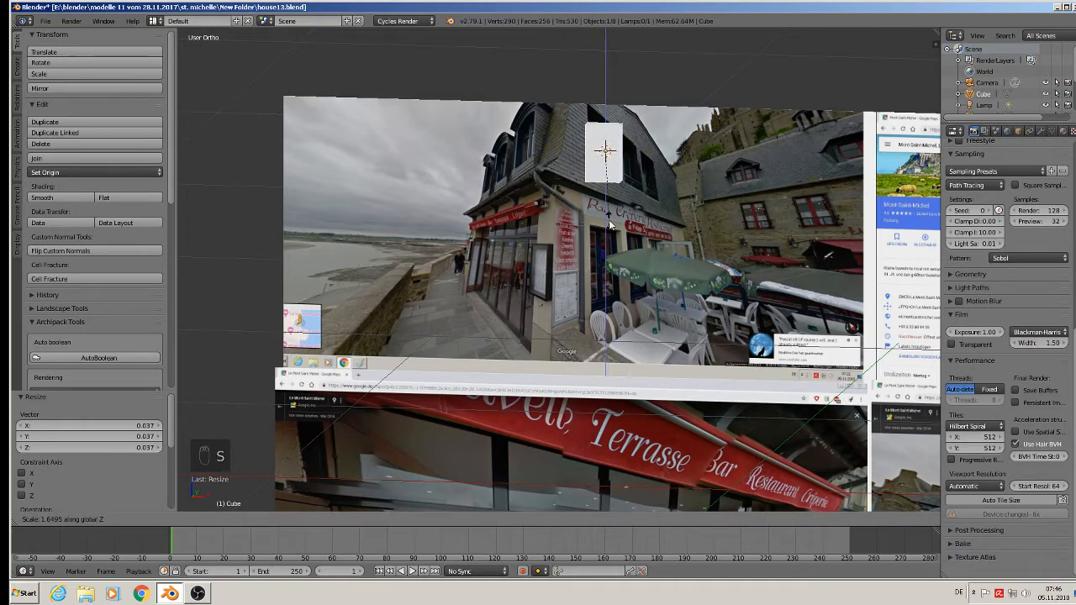
left_click(613, 211)
Move the window box about -0.219 along X beside the photo's window and scale its height along Z by about 1.079.
left_click_drag(644, 153, 544, 157)
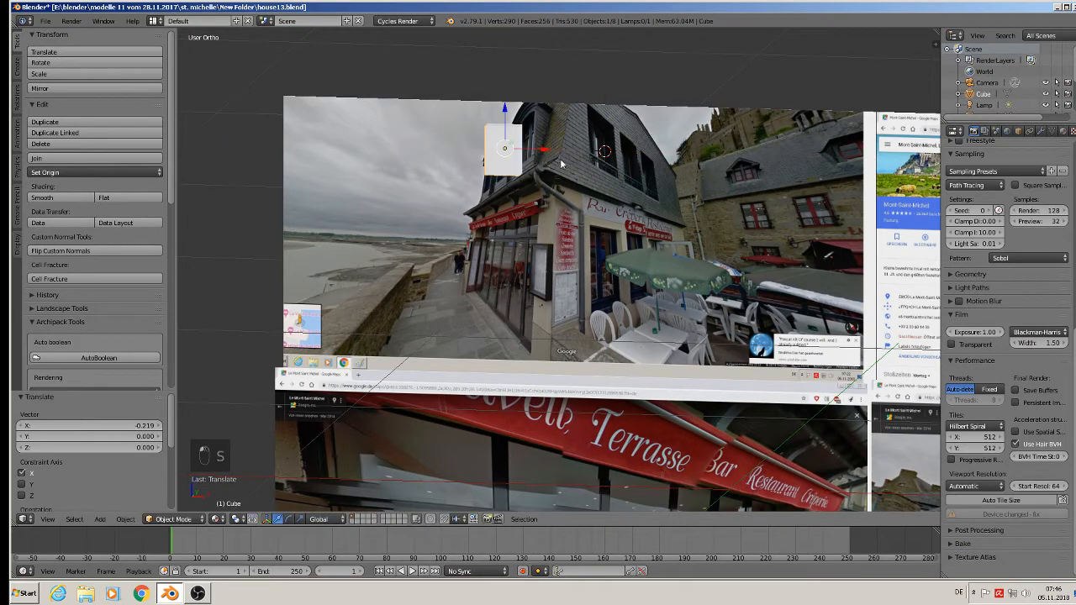
scroll(561, 162, "up", 4)
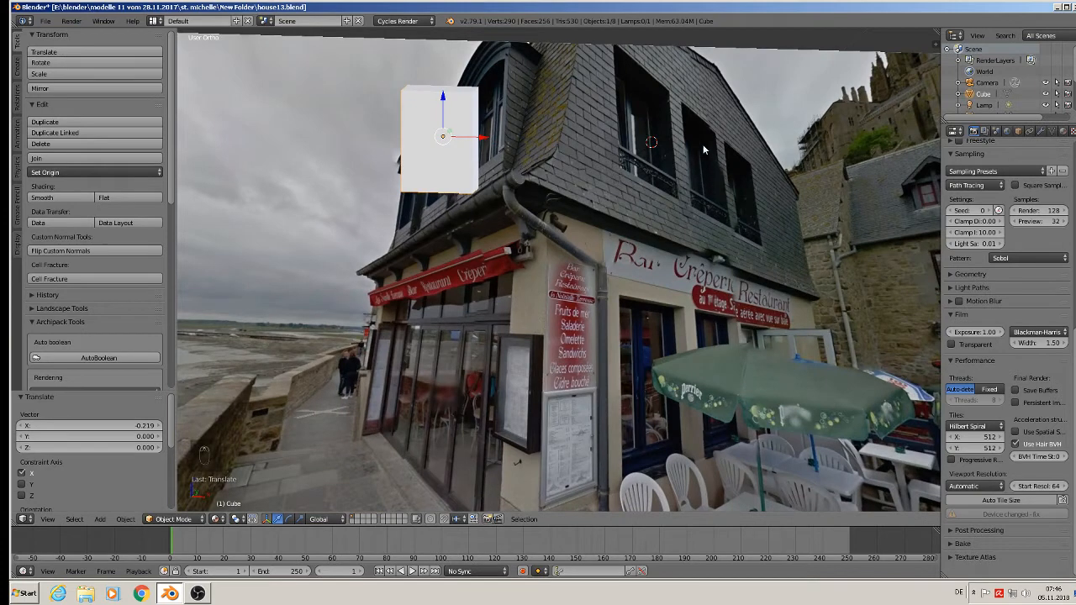
middle_click_drag(506, 205, 512, 200)
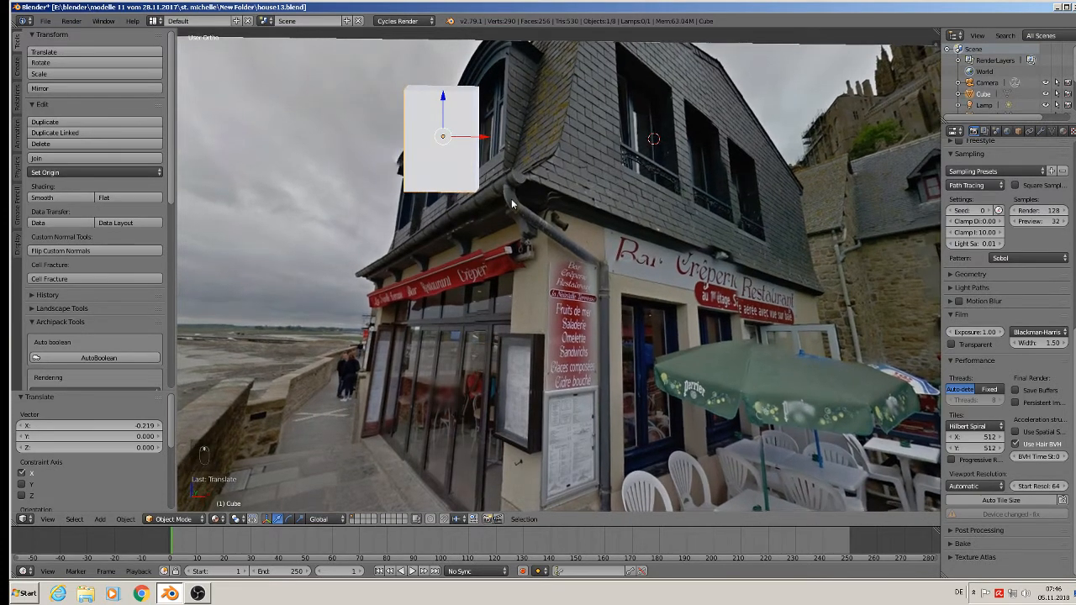
key("s")
key("z")
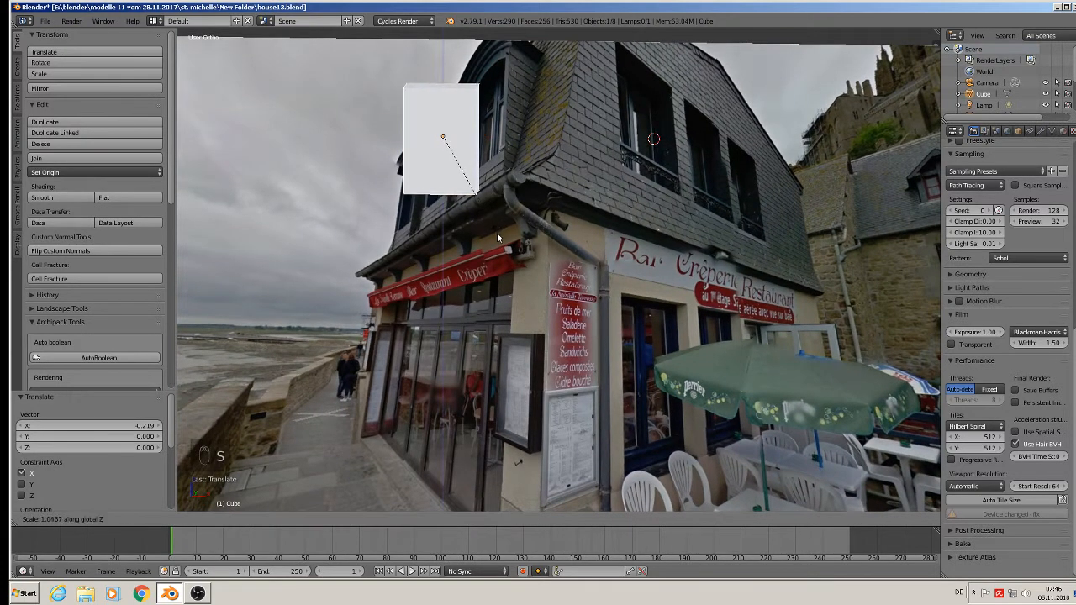
left_click(496, 237)
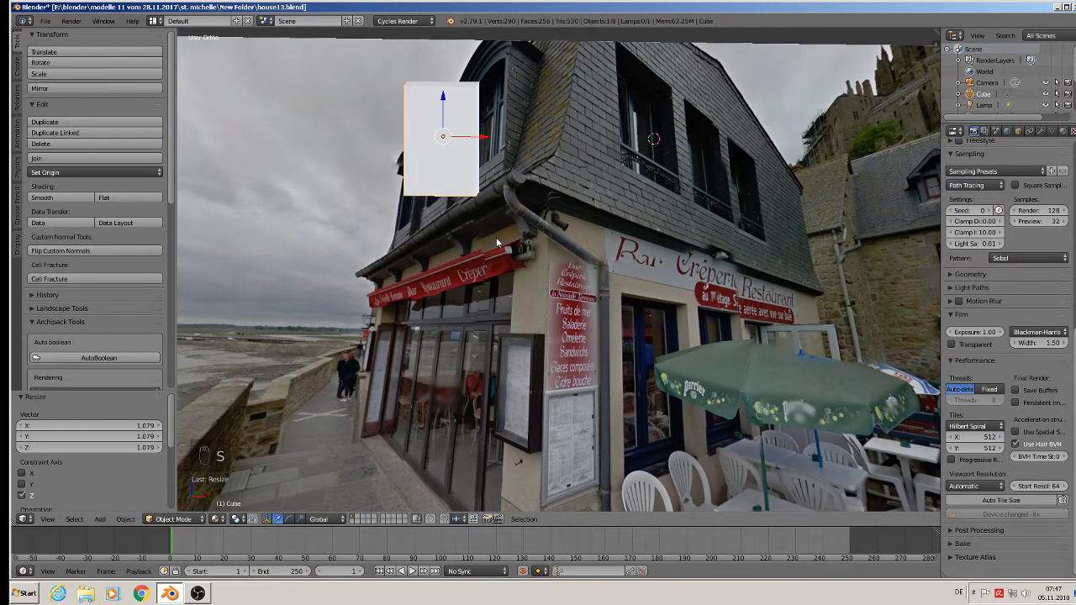
scroll(497, 237, "down", 1)
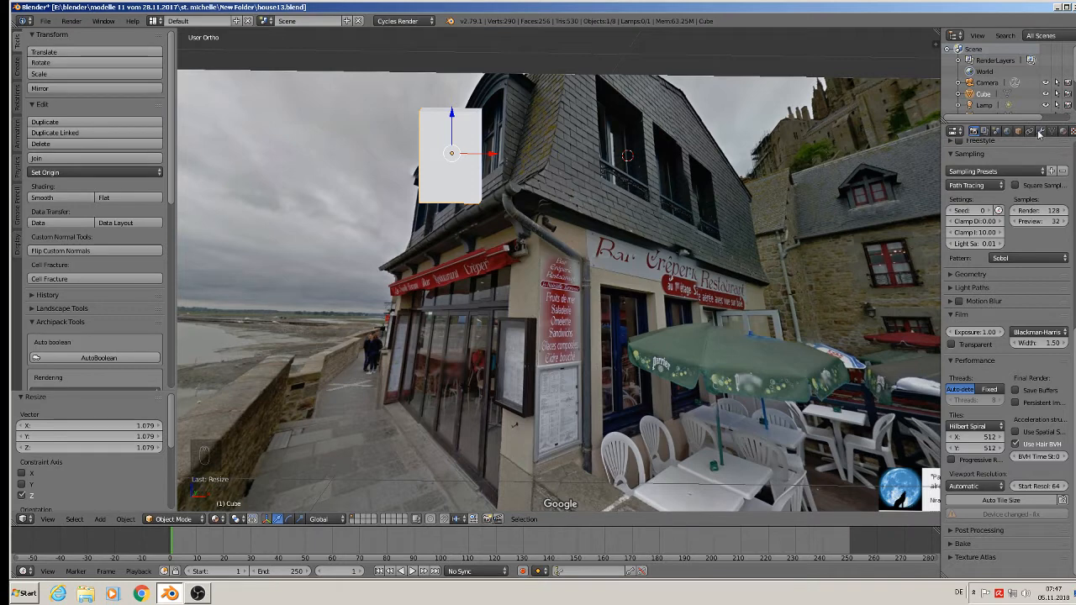
Duplicate the window box twice along X to form a row of three, offsetting the last copy by about 0.106.
key("shift+d")
right_click(537, 152)
key("shift+d")
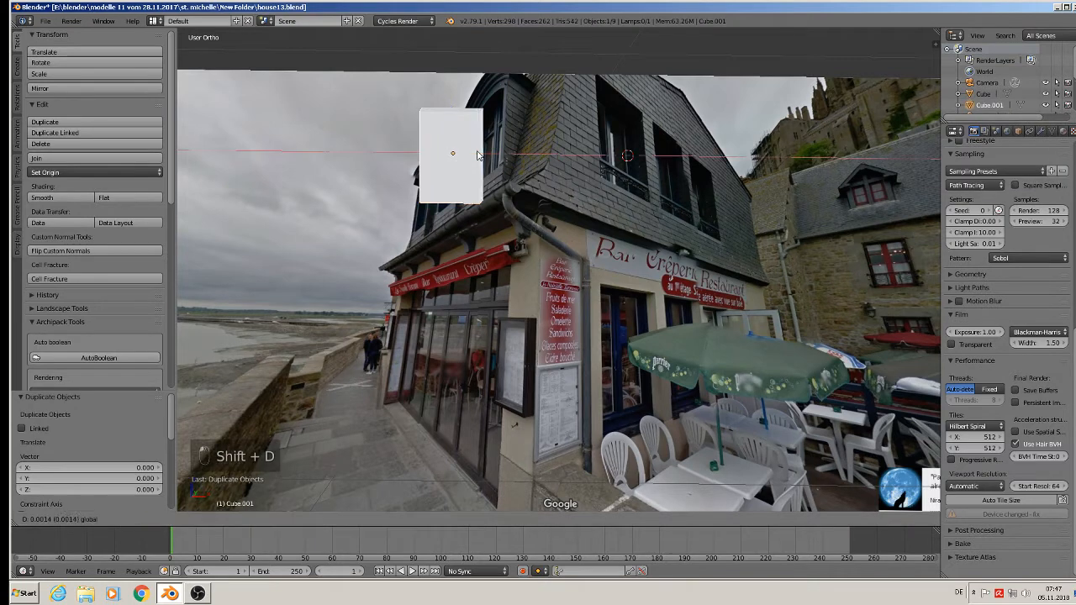
left_click(559, 153)
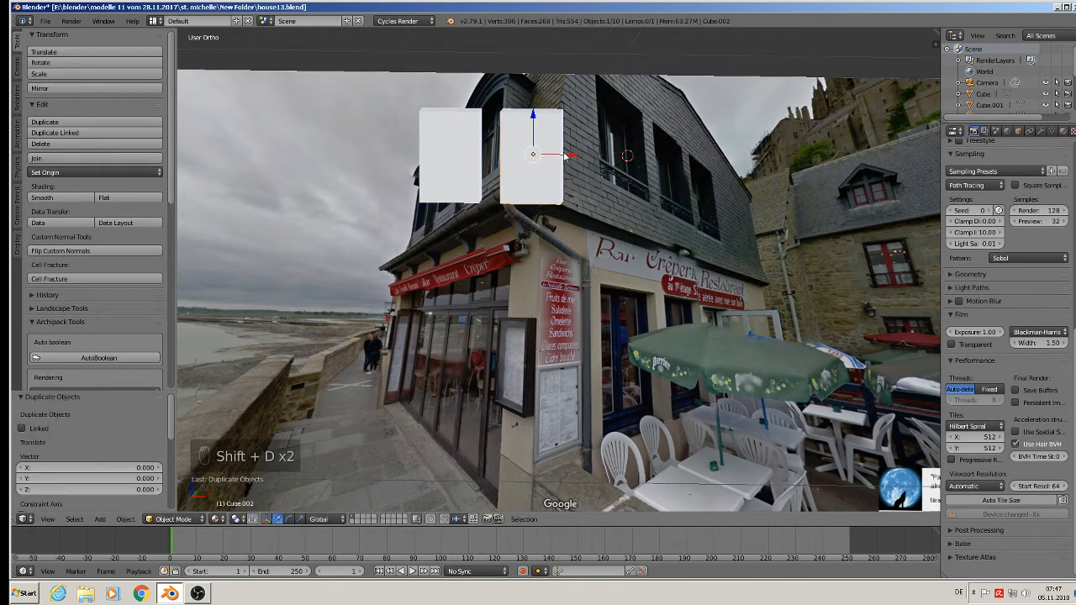
key("shift+d")
key("x")
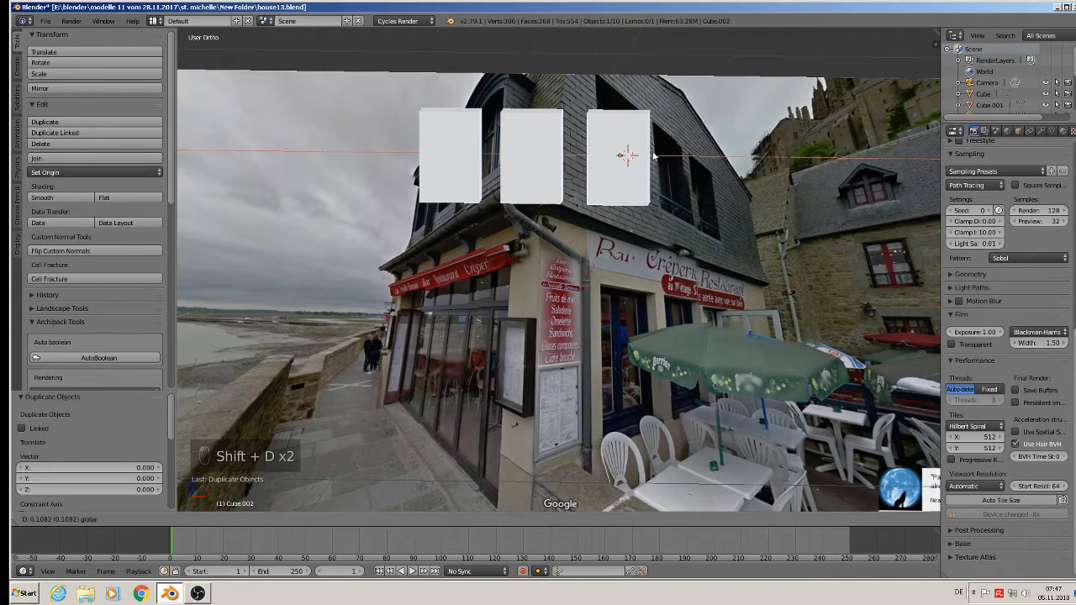
left_click(654, 155)
Join the three window boxes into one object and move it about -0.291 along Y, away from the reference photo.
right_click(513, 144, "shift")
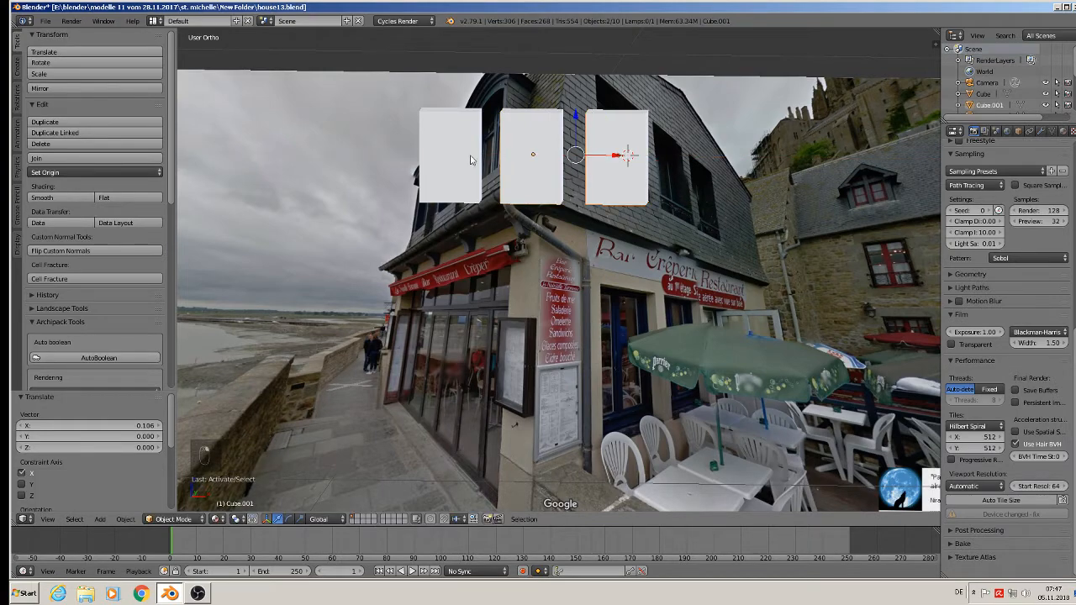
right_click(469, 157, "shift")
left_click(68, 160)
scroll(262, 248, "down", 3)
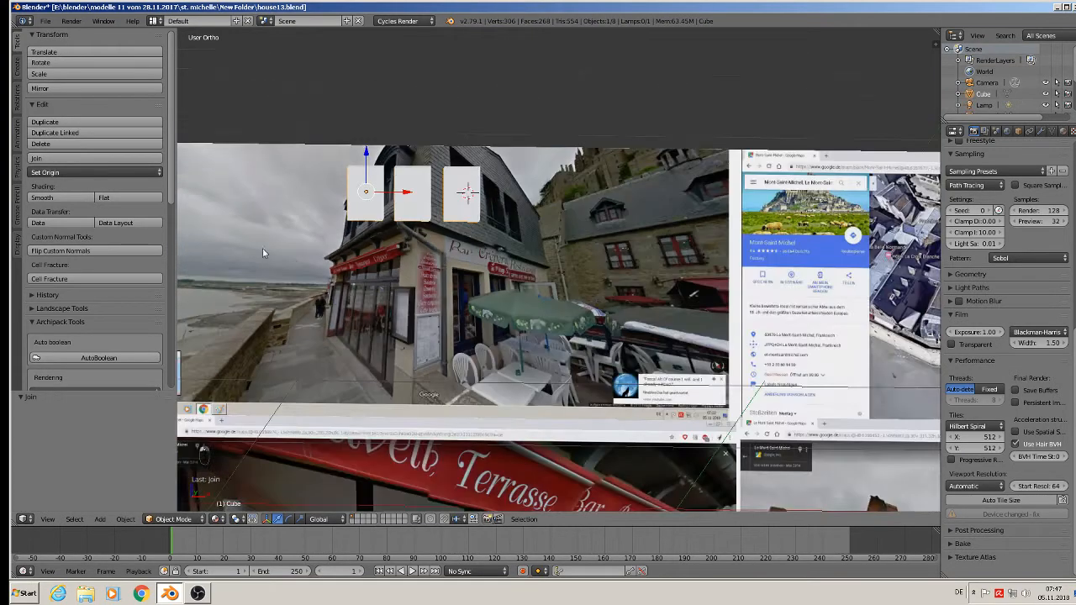
middle_click_drag(267, 249, 378, 290)
left_click_drag(357, 207, 468, 253)
scroll(450, 245, "up", 2)
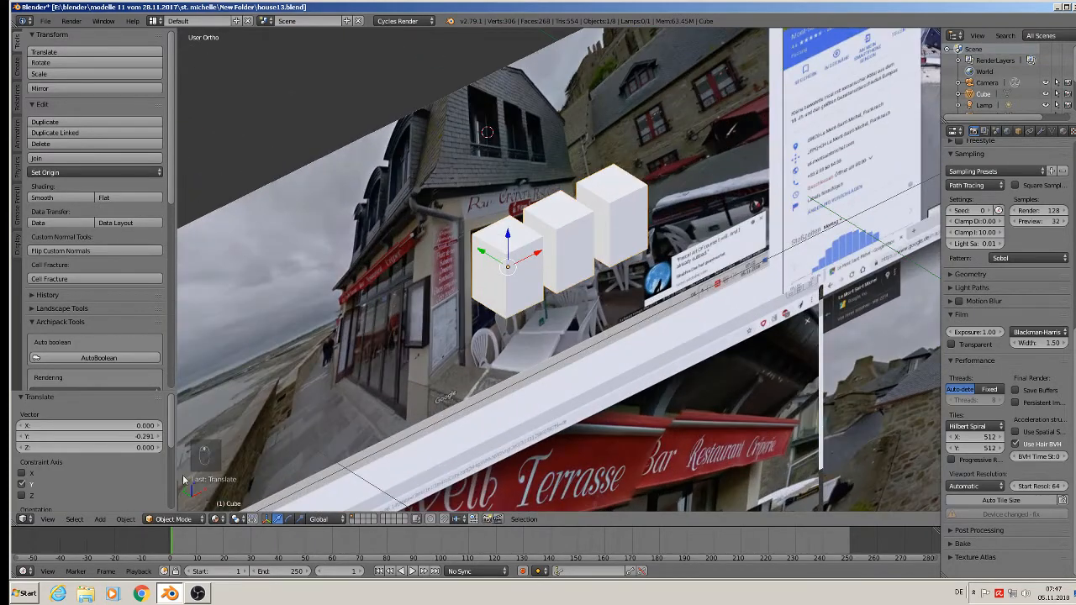
Apply the rotation and scale of the joined window boxes.
left_click(125, 520)
mouse_move(168, 434)
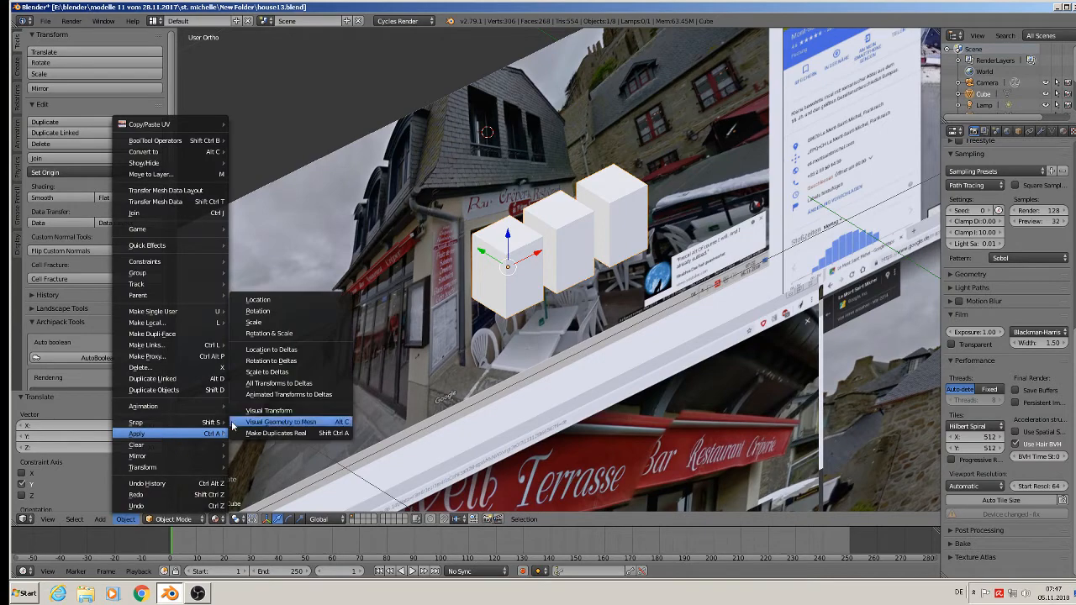
left_click(312, 334)
scroll(541, 294, "down", 1)
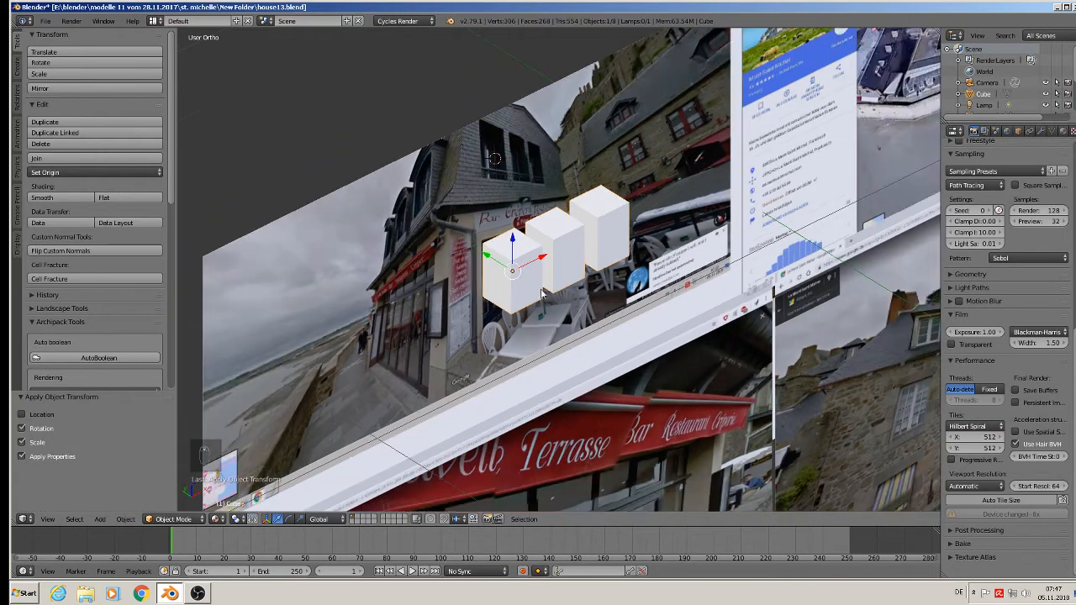
Rotate the joined window boxes 90° about the Z axis.
scroll(543, 294, "down", 6)
middle_click_drag(561, 301, 486, 320)
scroll(487, 320, "up", 2)
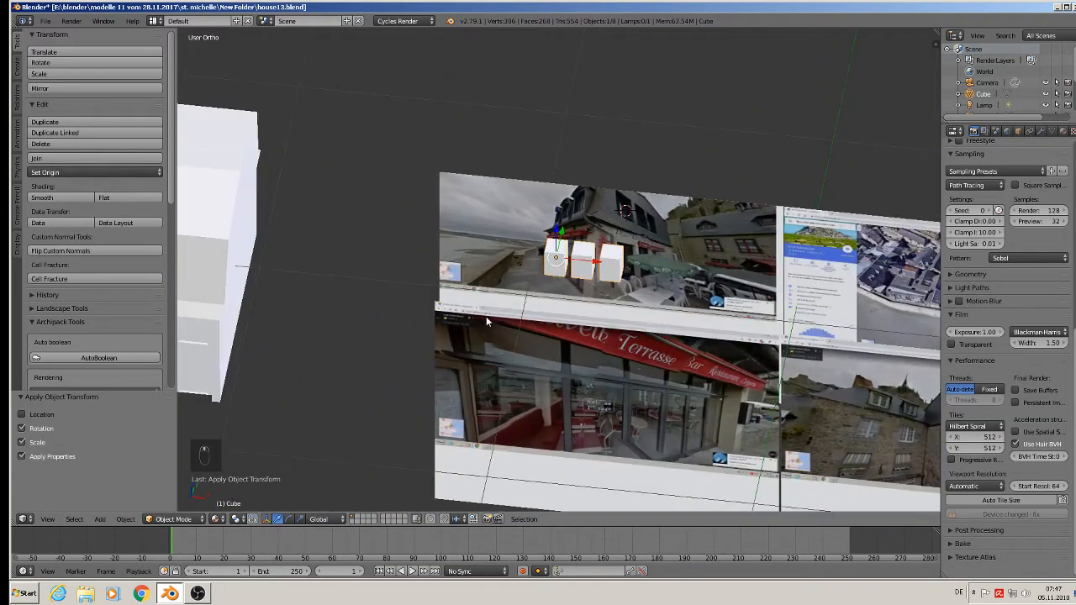
type("rz")
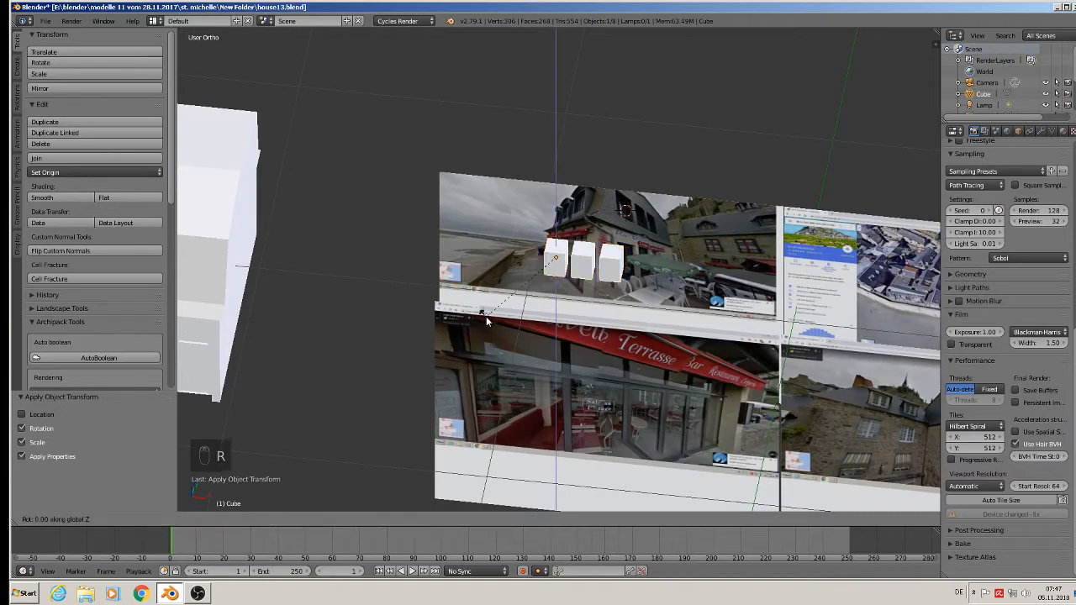
type("90")
key("Return")
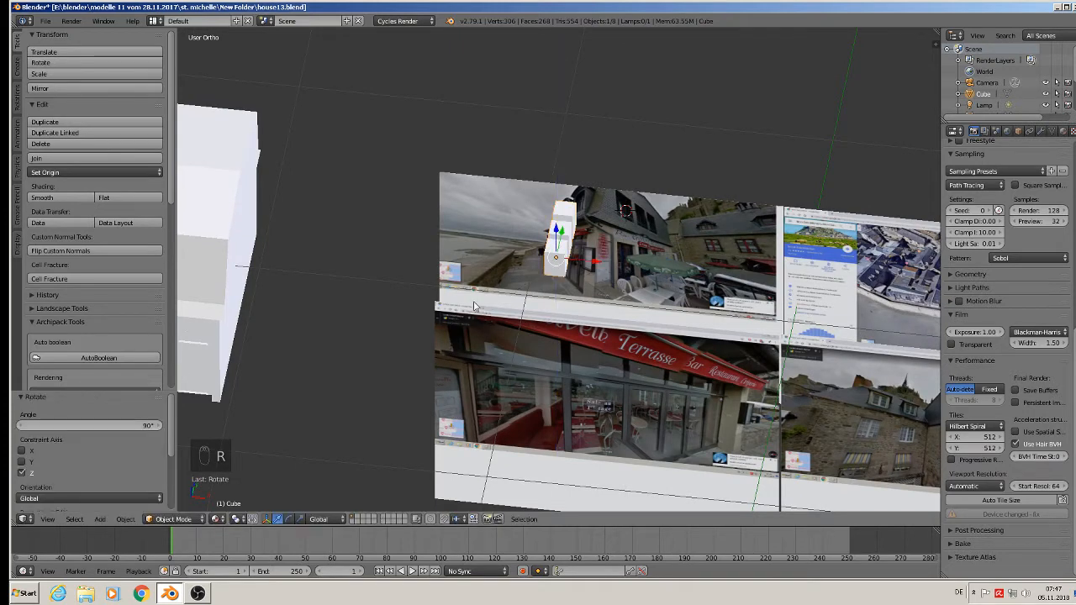
Give the window boxes a new Diffuse BSDF material with a red colour.
middle_click_drag(486, 316, 432, 276)
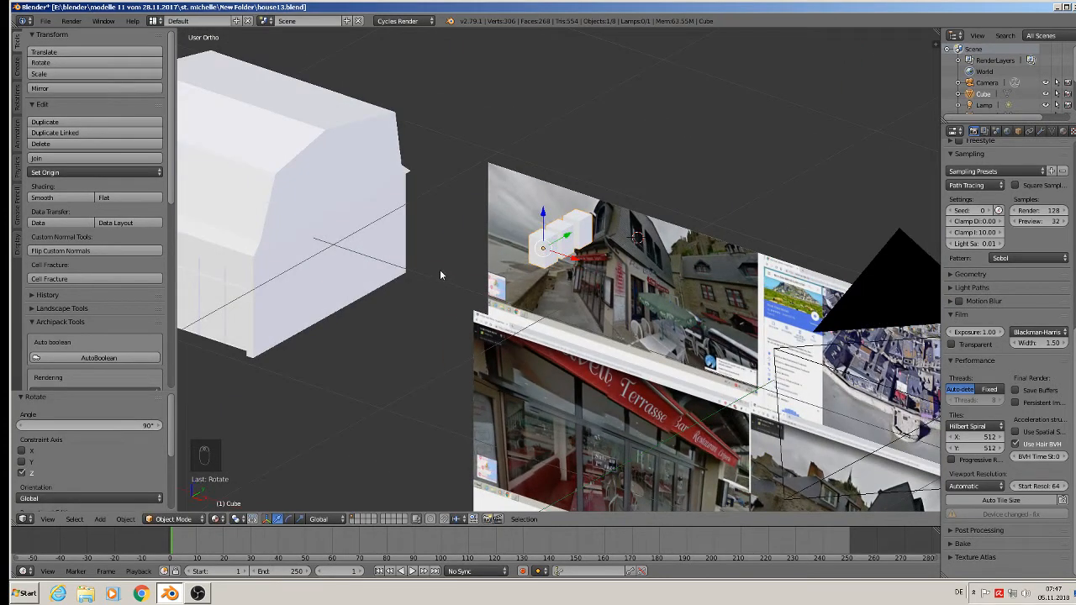
left_click(1063, 132)
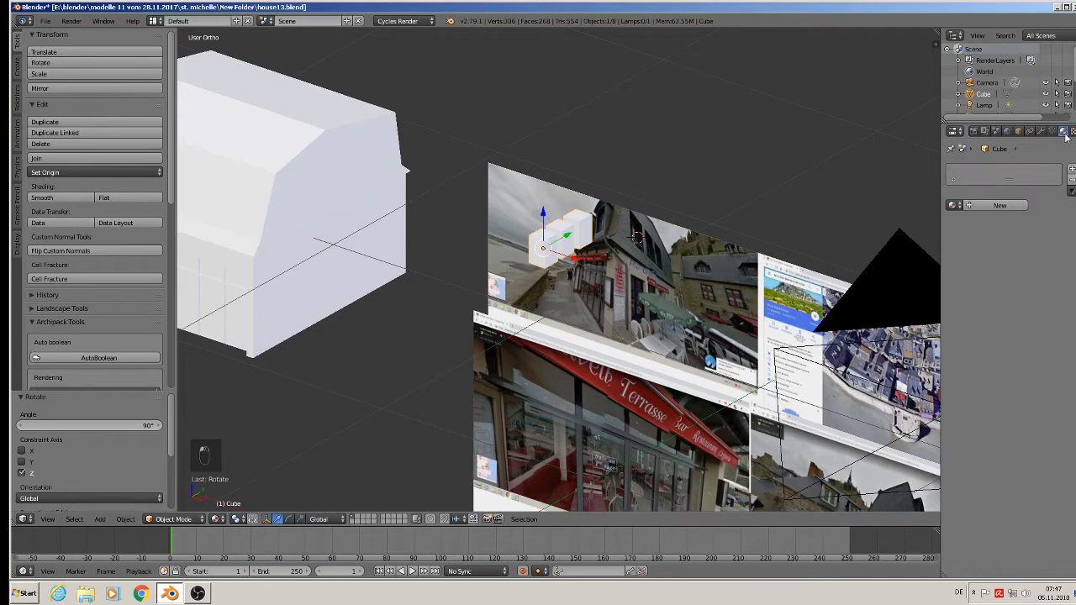
left_click(994, 206)
left_click(1043, 287)
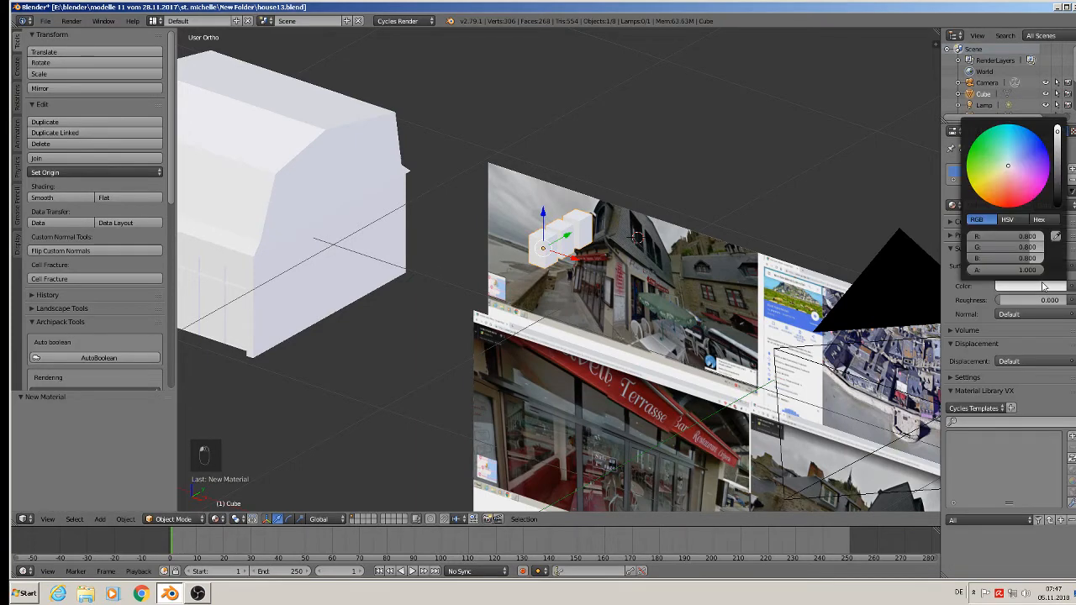
left_click(1007, 203)
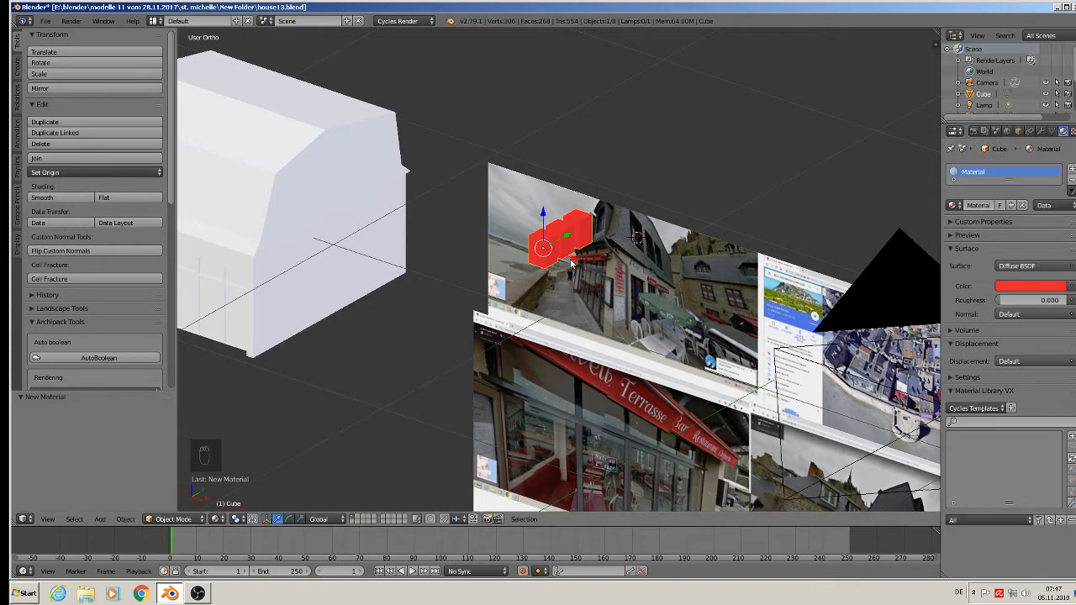
Move the red window boxes about -1.219 along X to the house's gable and about 0.222 along Y.
key("g")
key("x")
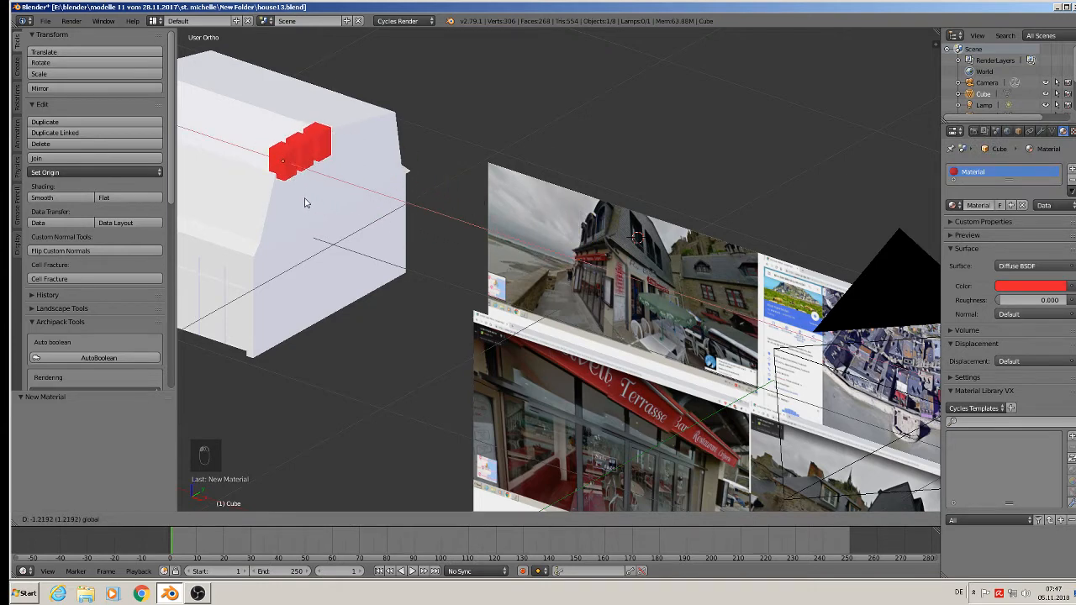
left_click_drag(306, 198, 305, 198)
left_click_drag(281, 128, 345, 166)
Scale the window boxes on the gable wall uniformly by about 1.119.
middle_click_drag(389, 271, 353, 257)
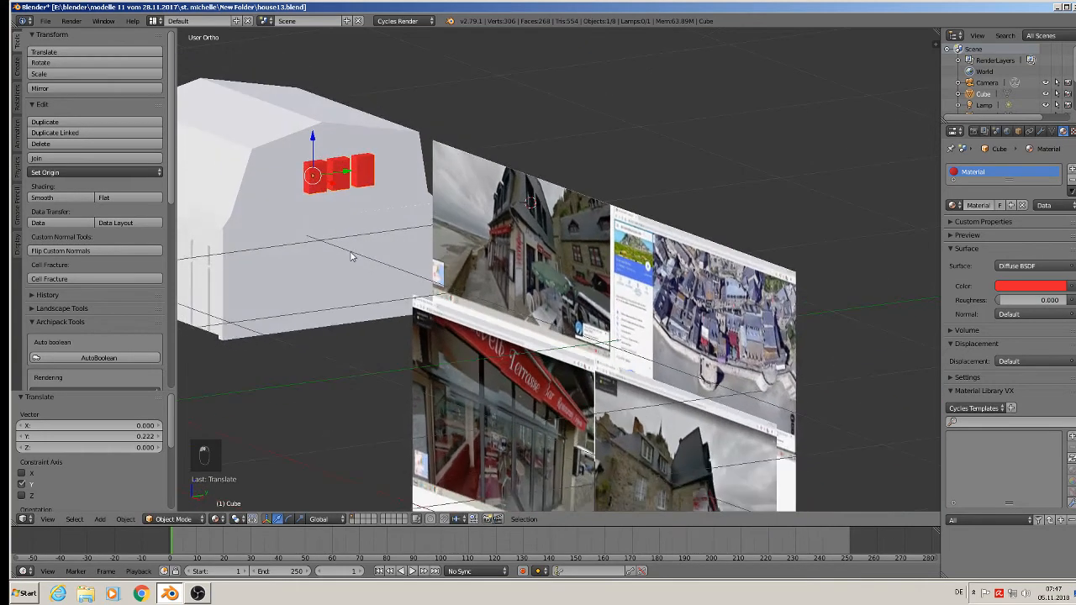
scroll(353, 256, "up", 3)
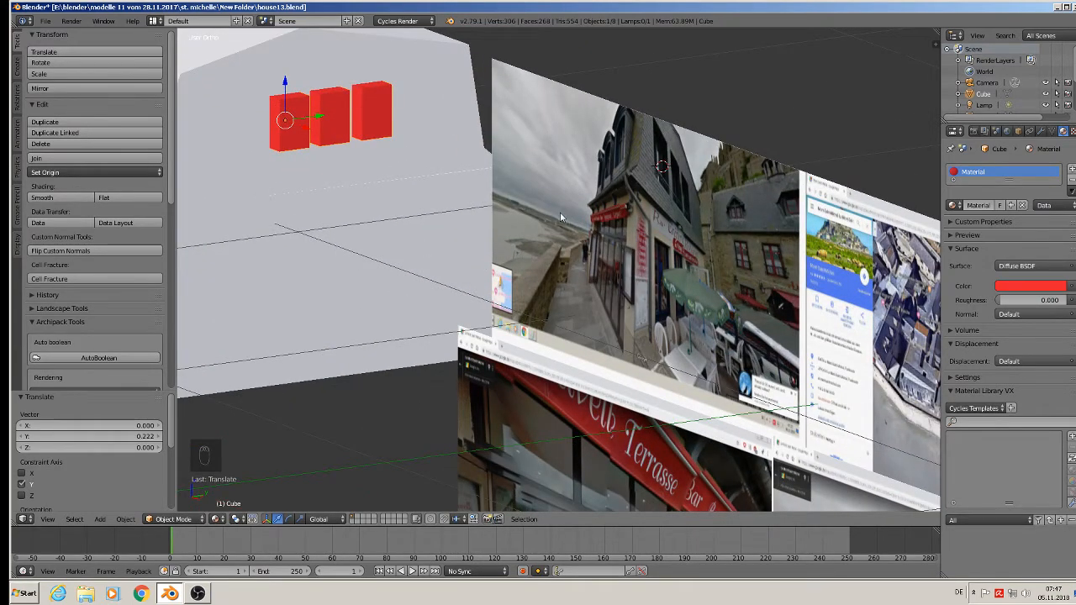
middle_click_drag(570, 206, 801, 220, "shift")
middle_click_drag(672, 195, 648, 196)
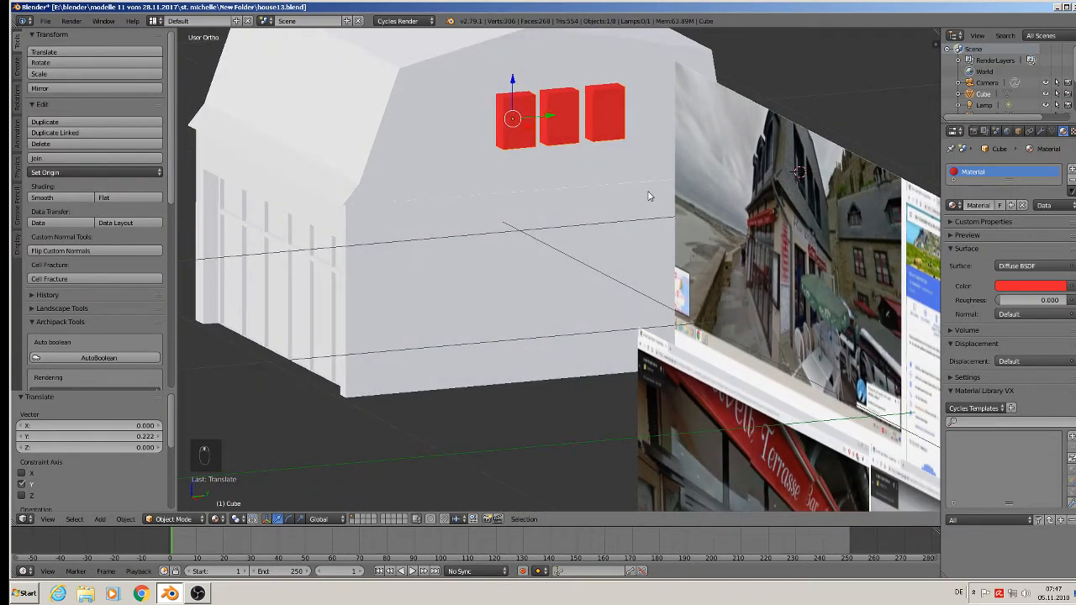
key("s")
left_click(665, 200)
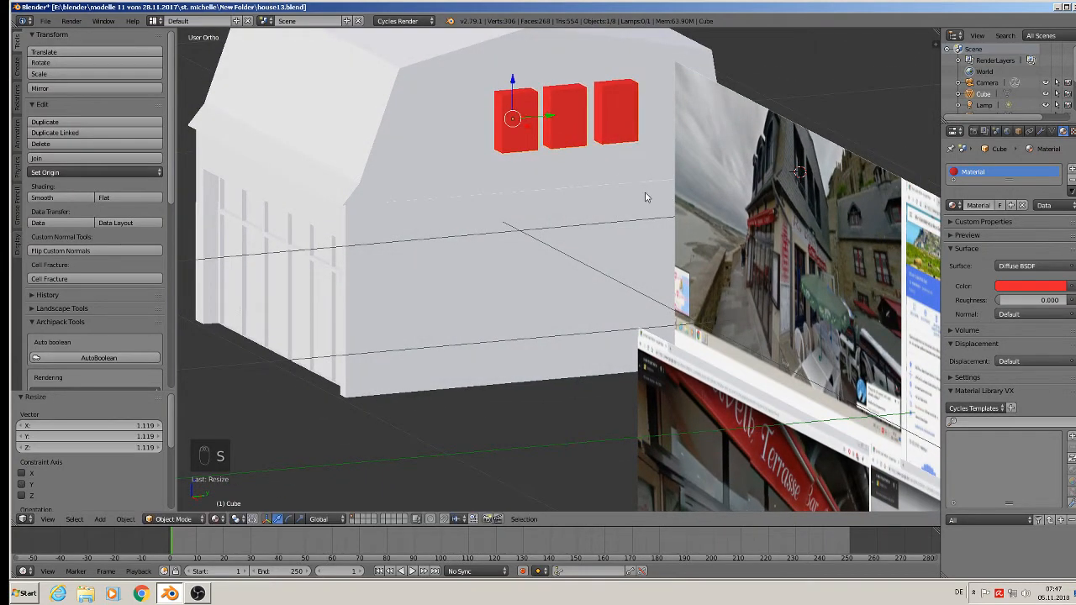
Adjust the window boxes' position on the gable wall, finishing with a move of about -0.018 along Y.
middle_click_drag(644, 194, 641, 192)
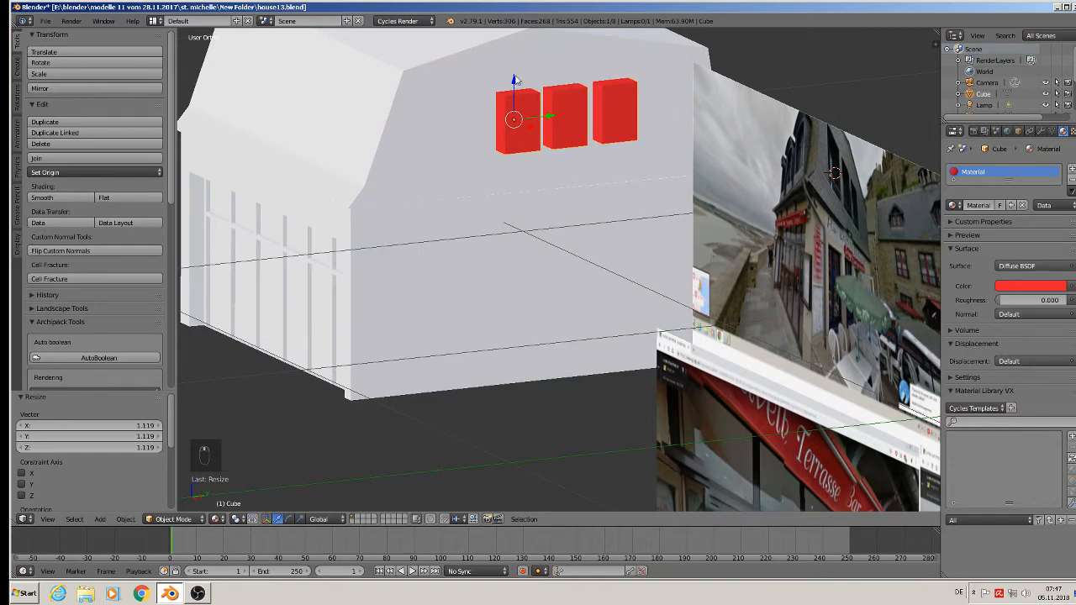
middle_click_drag(528, 117, 533, 164)
left_click_drag(549, 116, 529, 112)
middle_click_drag(529, 111, 526, 183)
left_click_drag(533, 115, 523, 119)
middle_click_drag(560, 86, 602, 197)
middle_click_drag(754, 169, 571, 179)
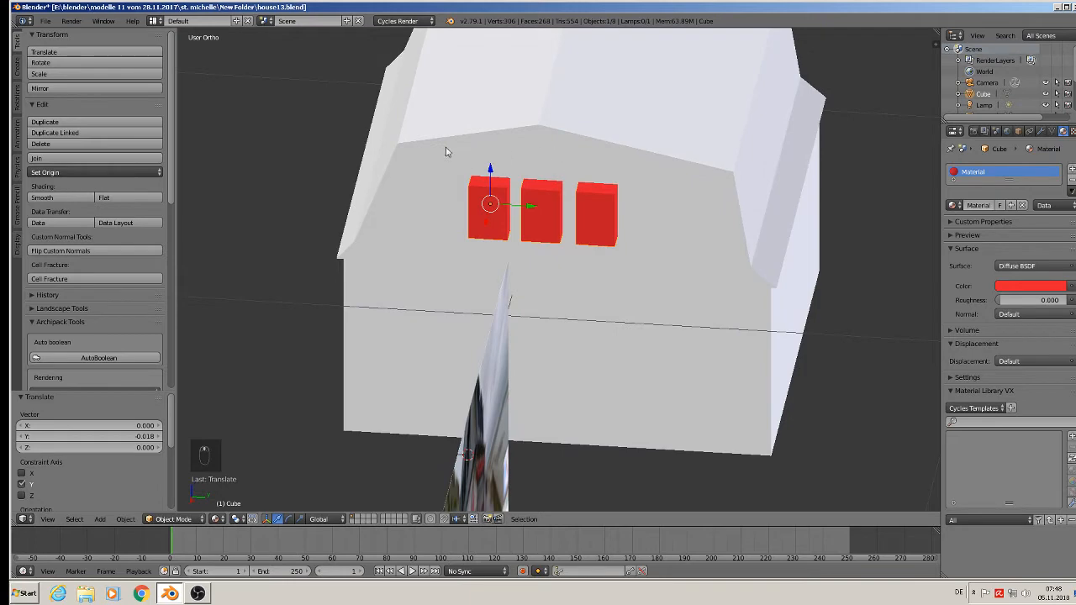
Narrow the house by moving all vertices of its +Y side wall and roof edge inward along Y.
scroll(751, 177, "down", 3)
key("Tab")
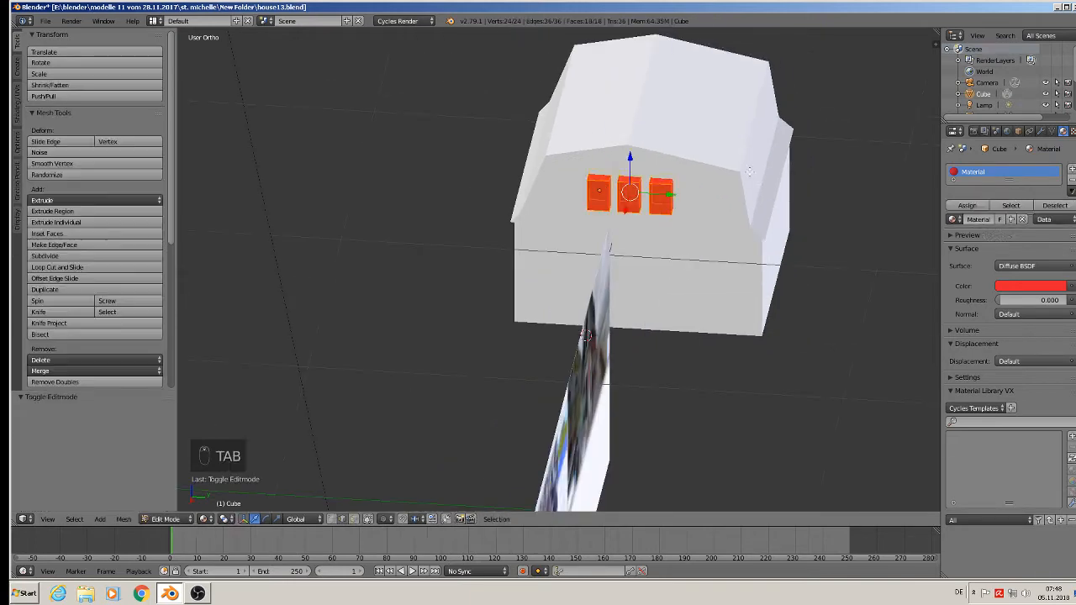
key("Tab")
right_click(729, 177)
key("Tab")
middle_click_drag(734, 181, 739, 144)
middle_click_drag(796, 82, 805, 96)
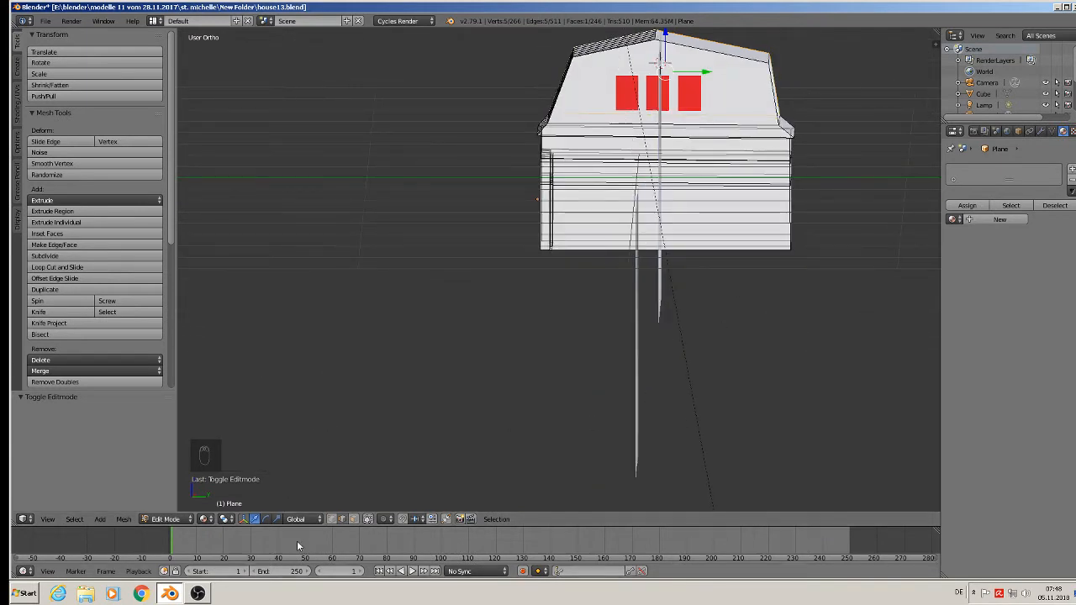
left_click(333, 522)
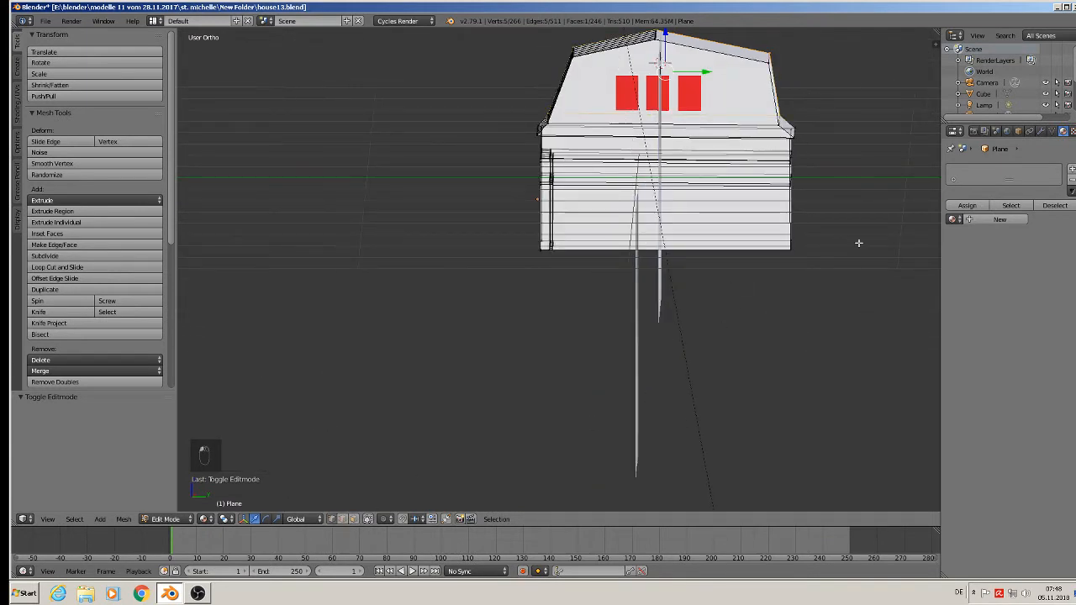
key("a")
key("b")
left_click_drag(838, 299, 740, 29)
mouse_move(830, 152)
left_mouse_down()
mouse_move(803, 153)
mouse_move(813, 155)
left_mouse_up()
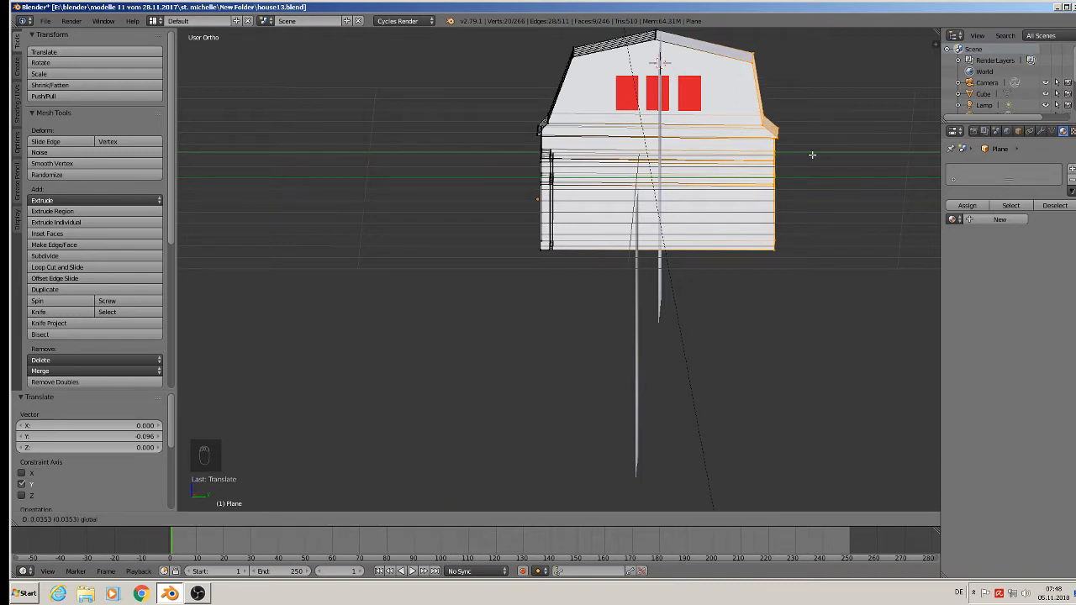
left_click_drag(812, 155, 805, 159)
key("Tab")
Move the window boxes about -0.012 along Y to centre them on the narrowed gable.
right_click(651, 94)
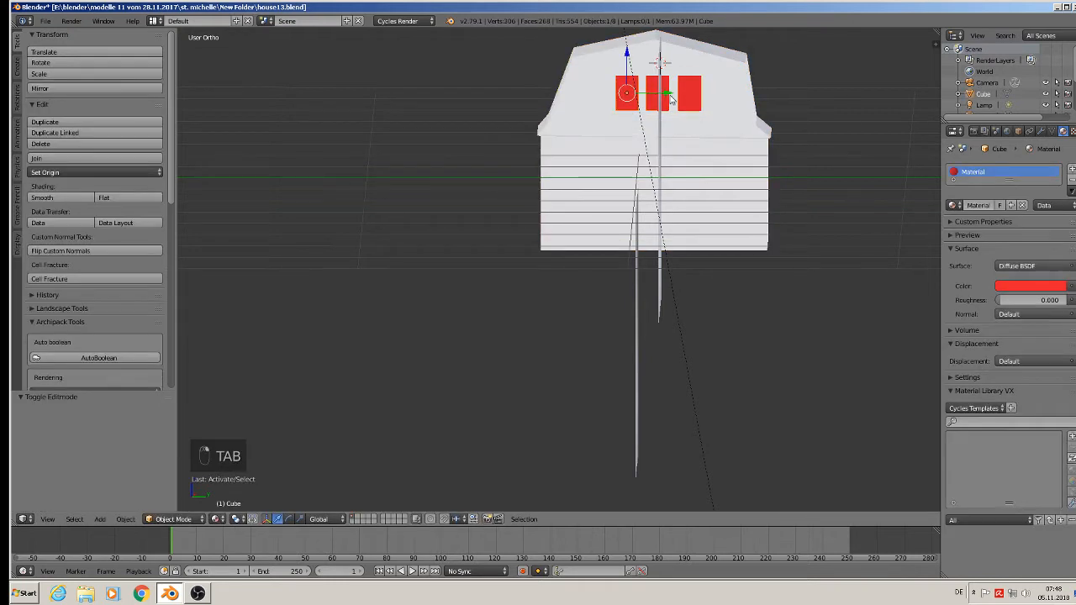
left_click_drag(671, 99, 669, 99)
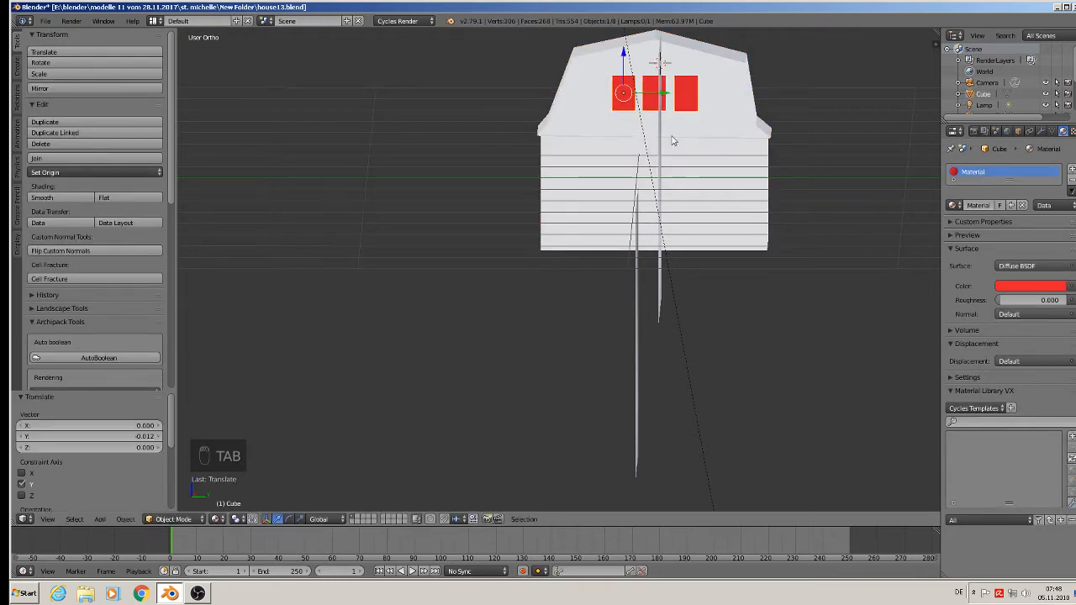
mouse_move(673, 139)
middle_mouse_down()
mouse_move(707, 168)
mouse_move(680, 142)
middle_mouse_up()
Apply the rotation and scale of the house object.
scroll(680, 142, "up", 1)
right_click(570, 124)
middle_click_drag(570, 123, 593, 224)
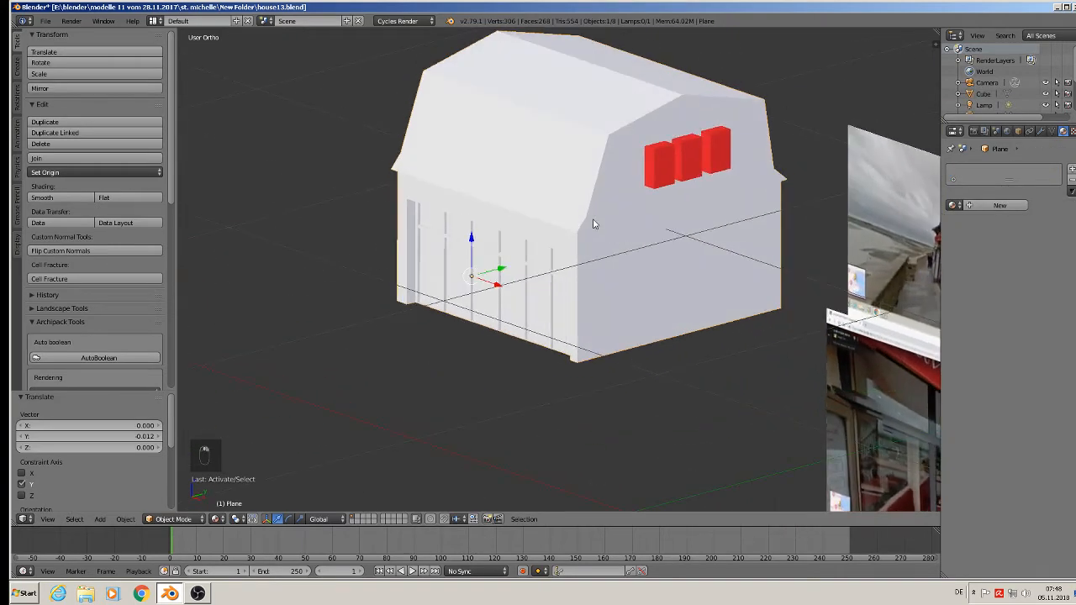
left_click(136, 519)
mouse_move(169, 434)
left_click(282, 337)
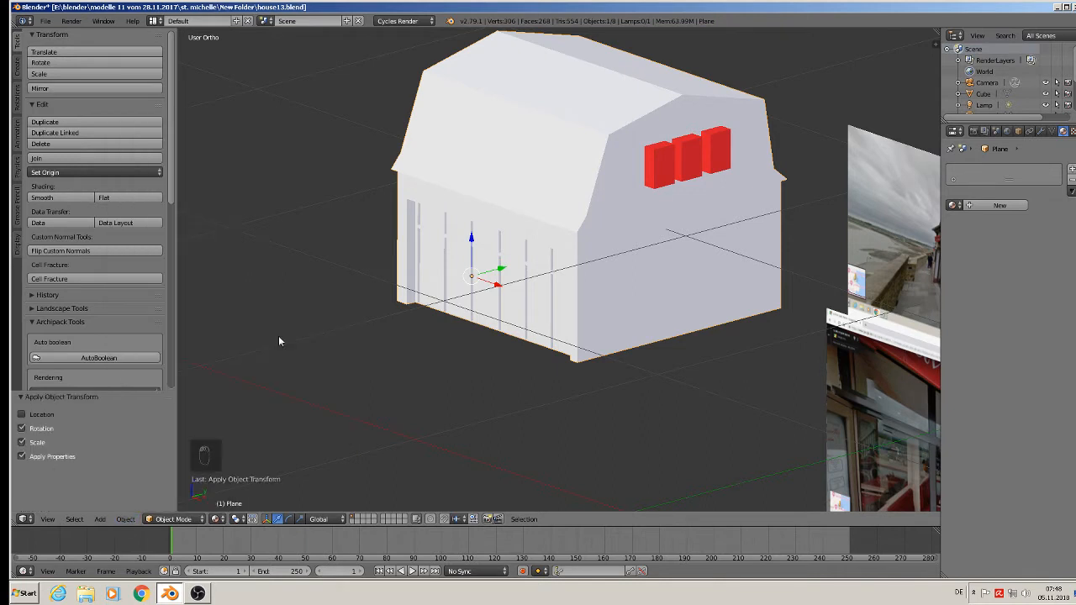
Save the file under the new name house13-1.blend in the same folder.
left_click(46, 21)
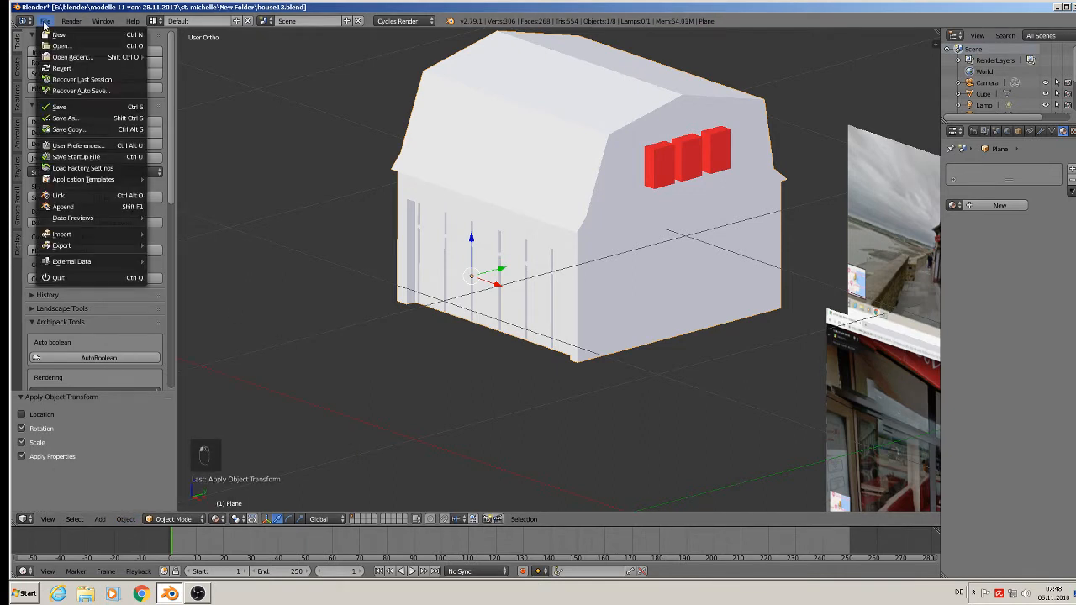
left_click(97, 118)
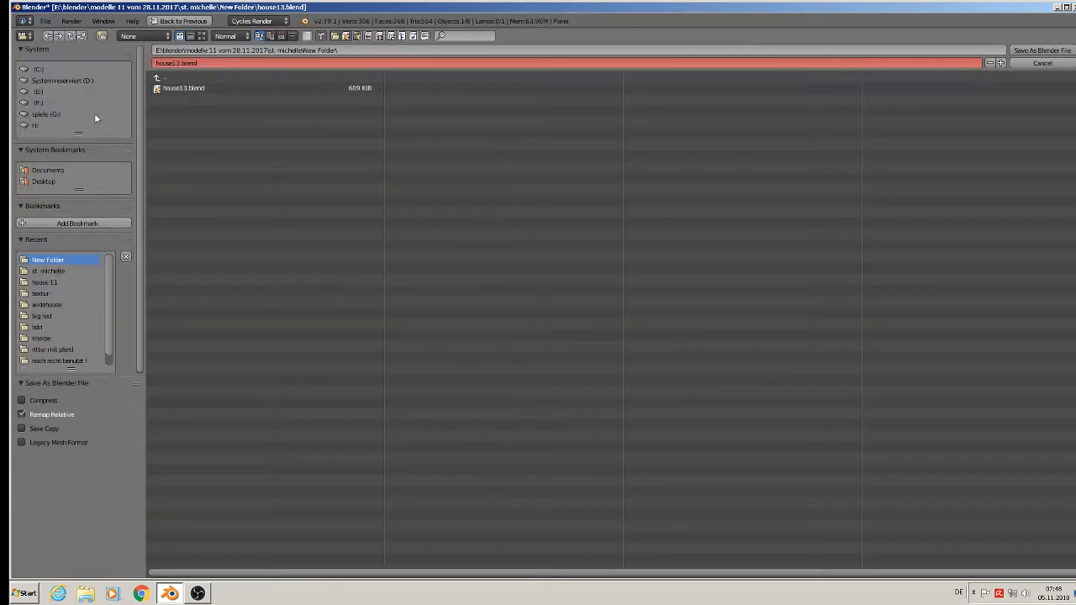
left_click(182, 63)
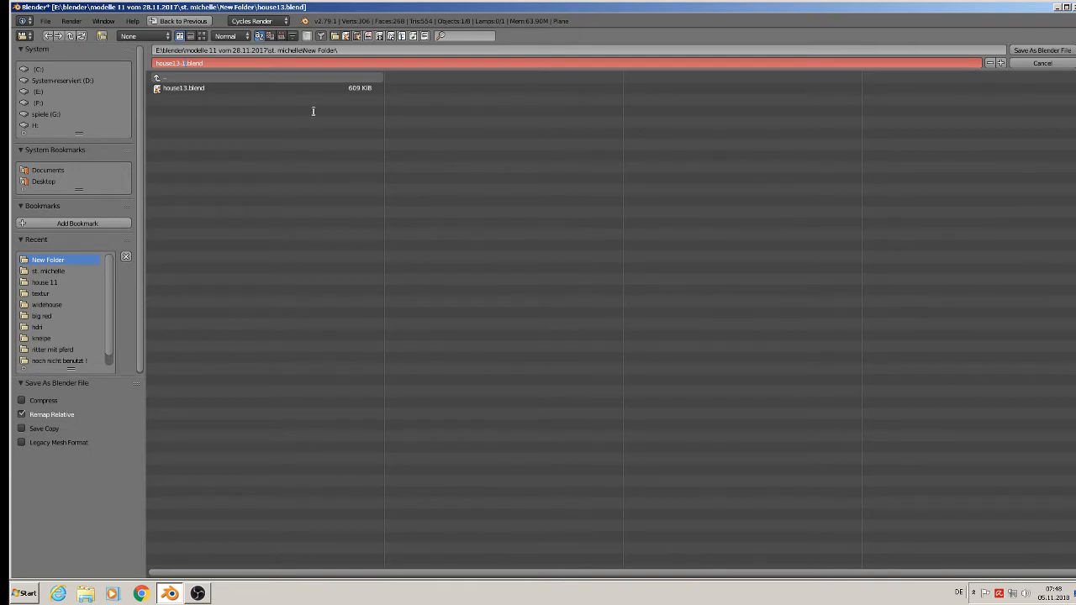
left_click(1065, 49)
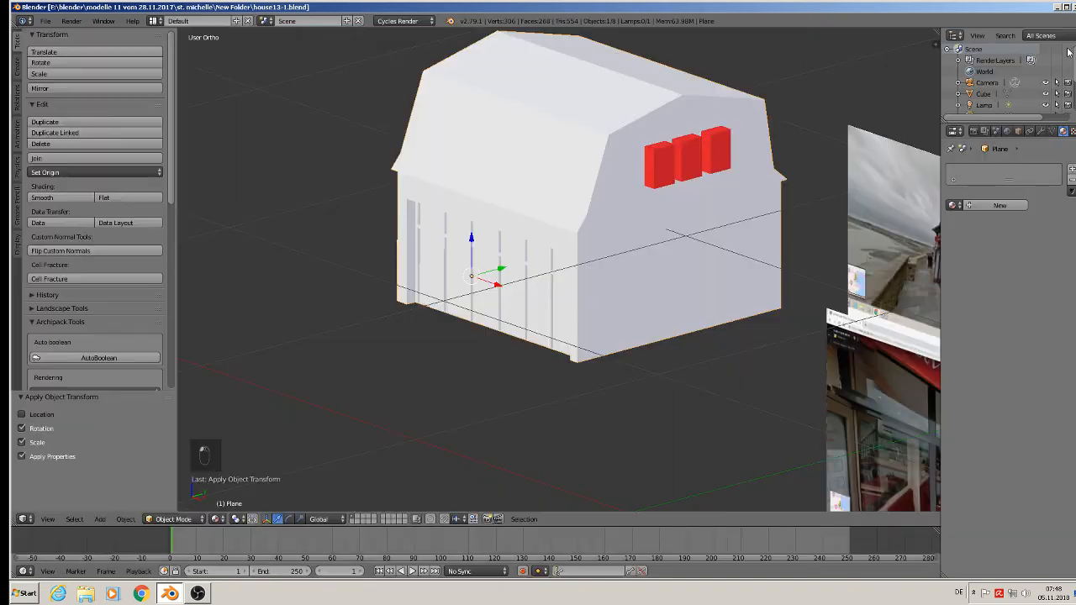
Cut the window openings into the house with a Boolean modifier set to Difference, using the window boxes (Cube), and apply it.
right_click(665, 179)
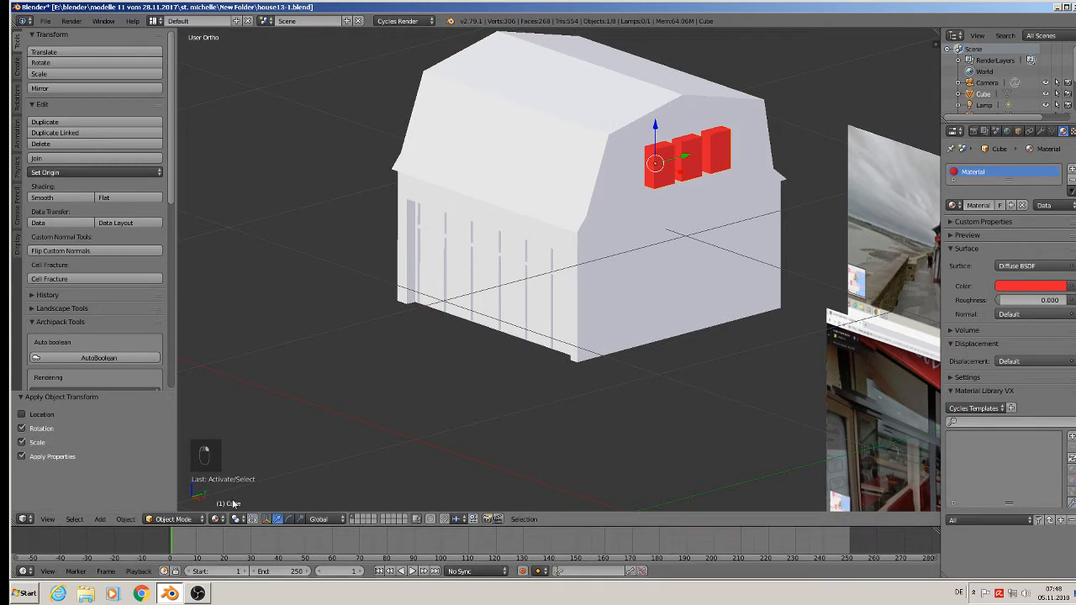
right_click(670, 227)
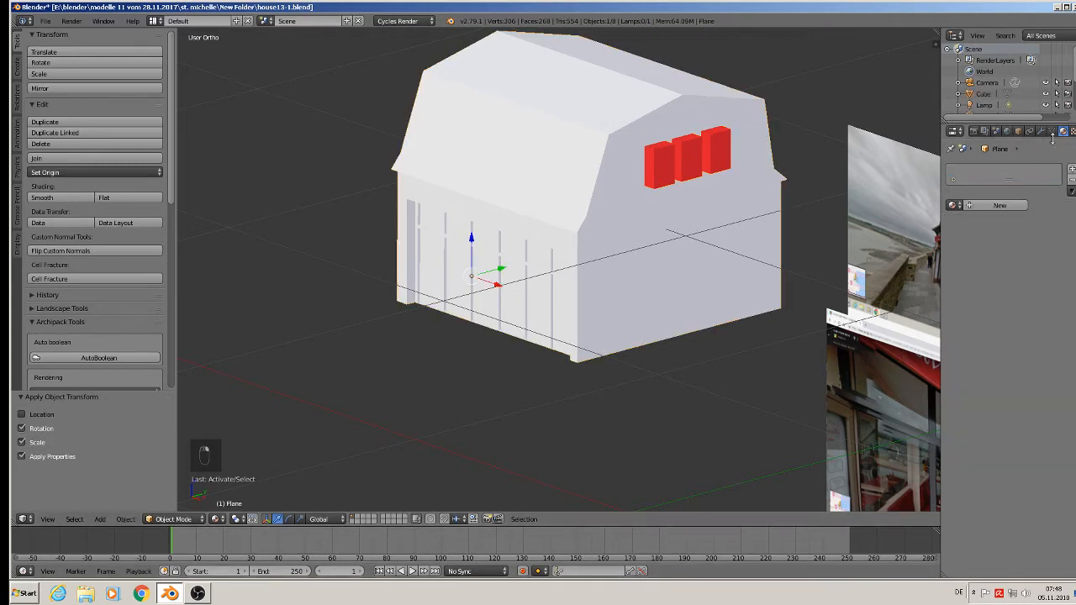
left_click(1041, 131)
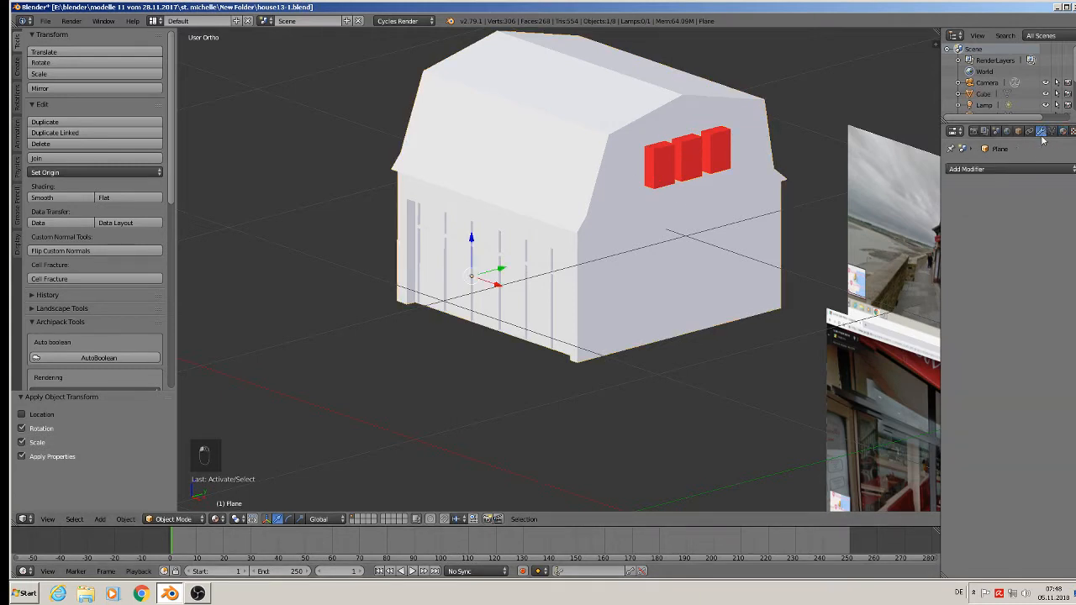
left_click(989, 171)
left_click(868, 222)
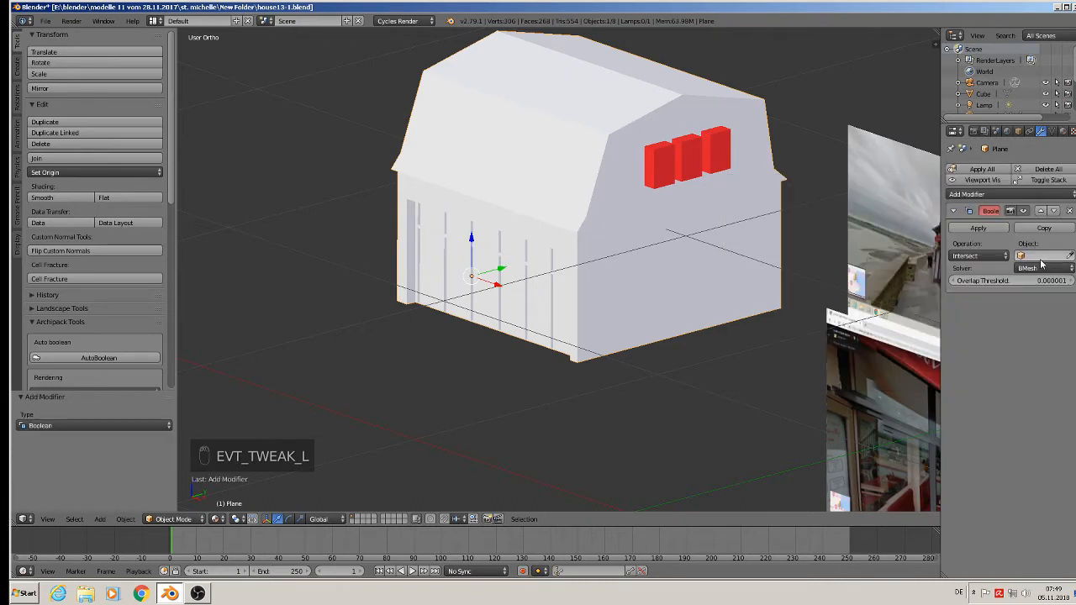
left_click(1040, 257)
left_click(999, 274)
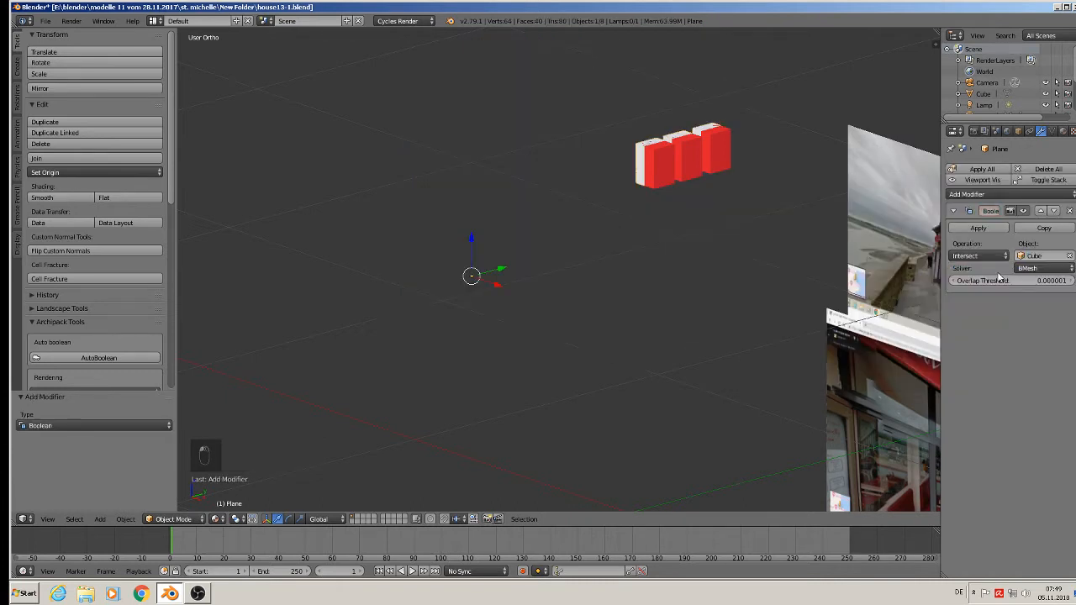
left_click(999, 258)
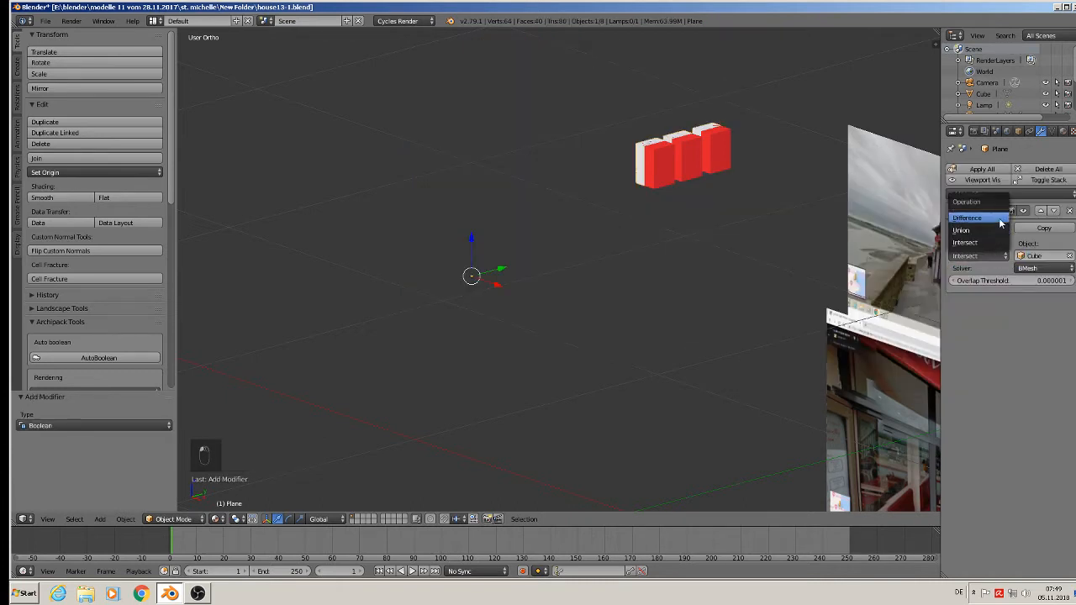
left_click(1001, 223)
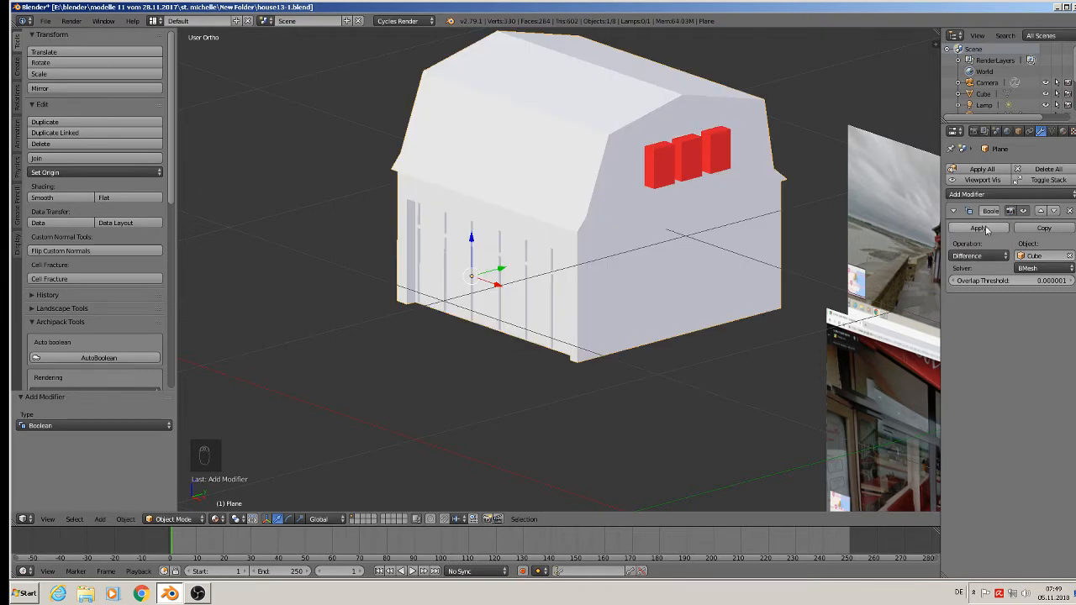
left_click(980, 229)
Move the red window boxes about -1.431 along Y, out of the gable openings.
right_click(696, 152)
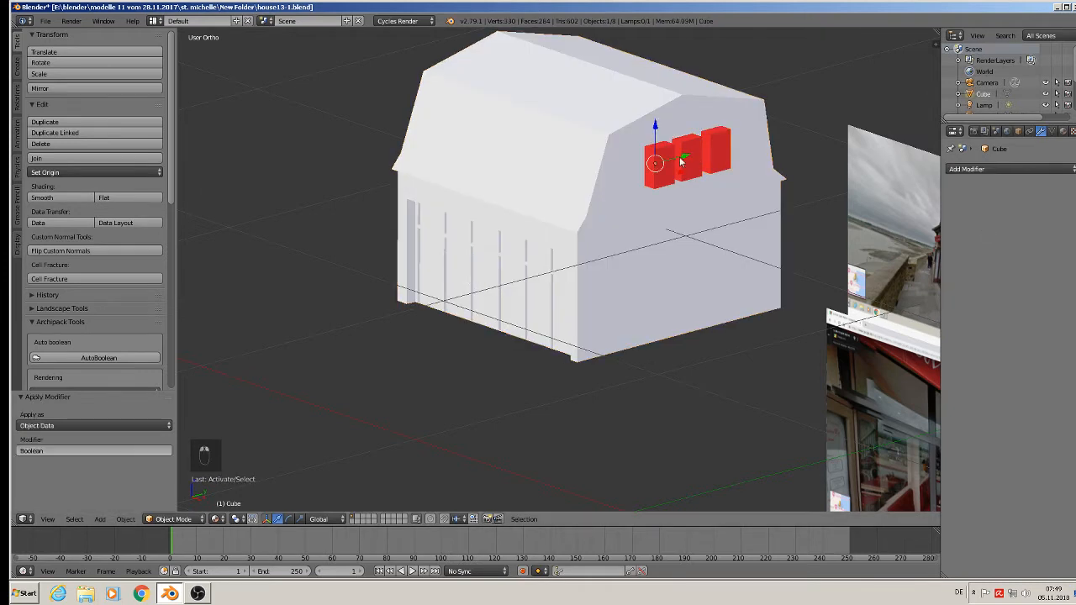
left_click_drag(681, 161, 672, 173)
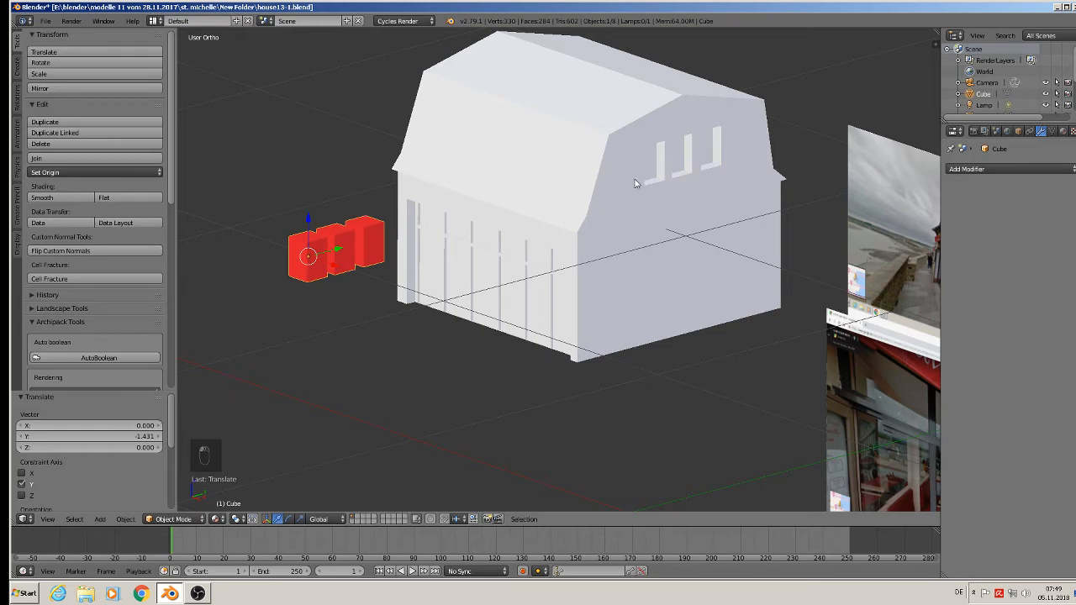
Lengthen the third red window box downward by about 0.081 along Z to form a door box.
middle_click_drag(360, 241, 444, 260)
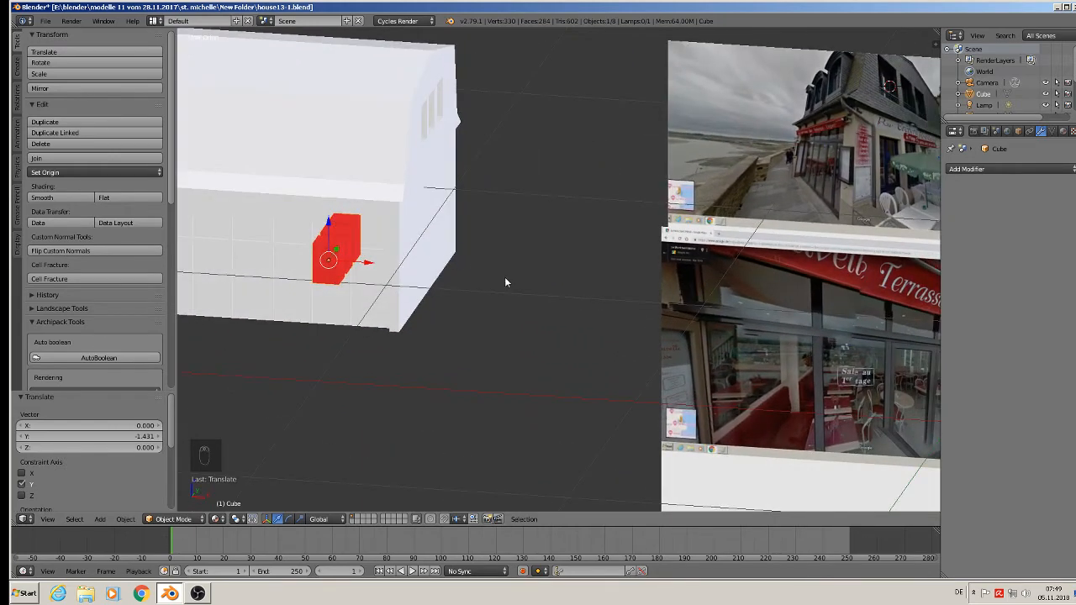
middle_click_drag(505, 278, 428, 255, "shift")
scroll(578, 240, "up", 2)
scroll(747, 169, "down", 2)
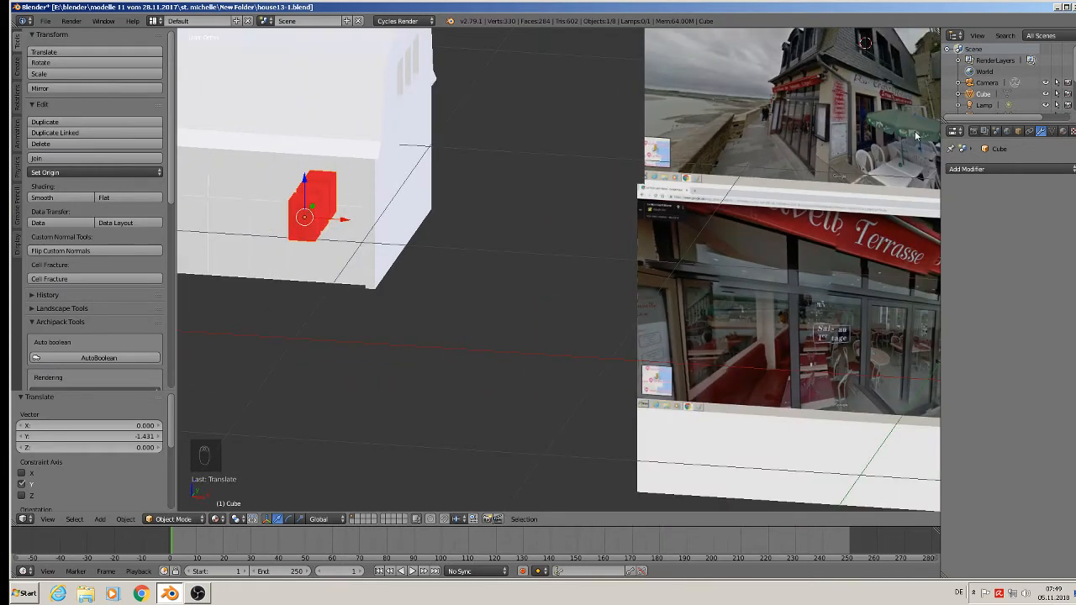
middle_click_drag(587, 284, 485, 247)
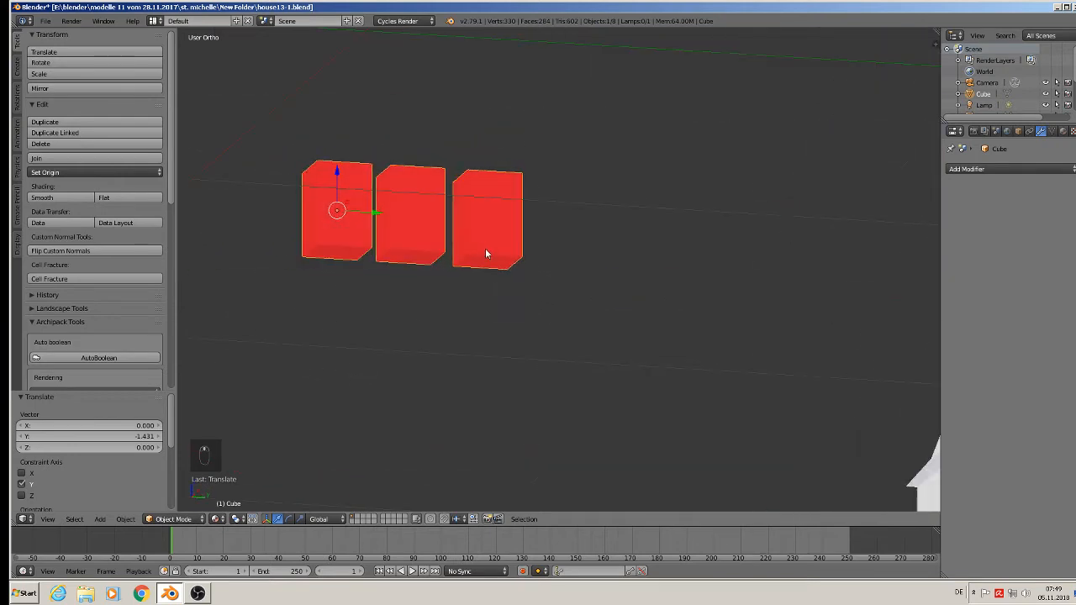
key("Tab")
right_click(464, 262)
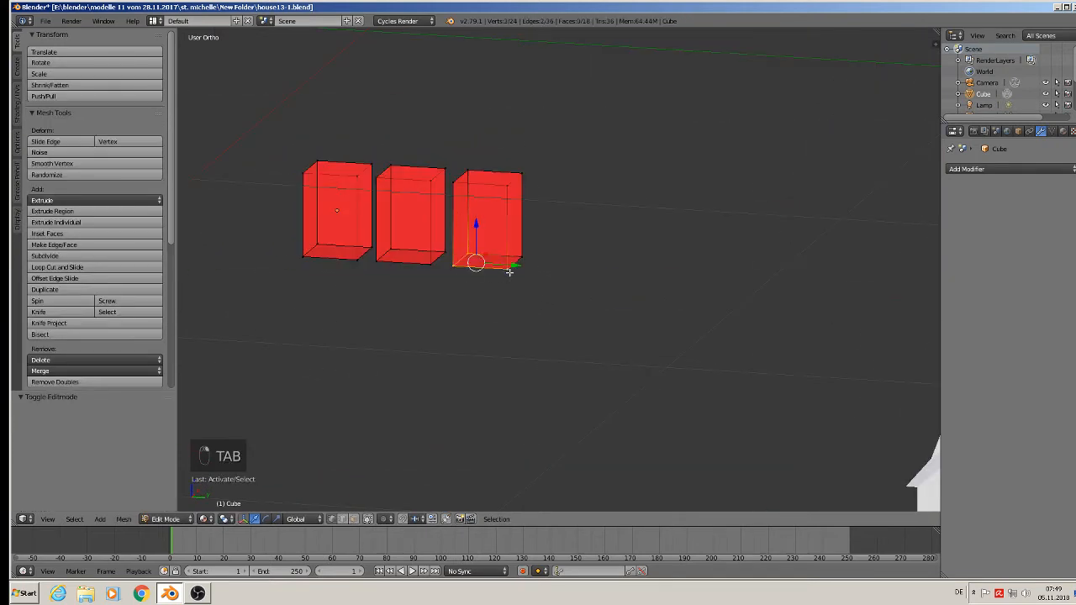
key("g")
key("z")
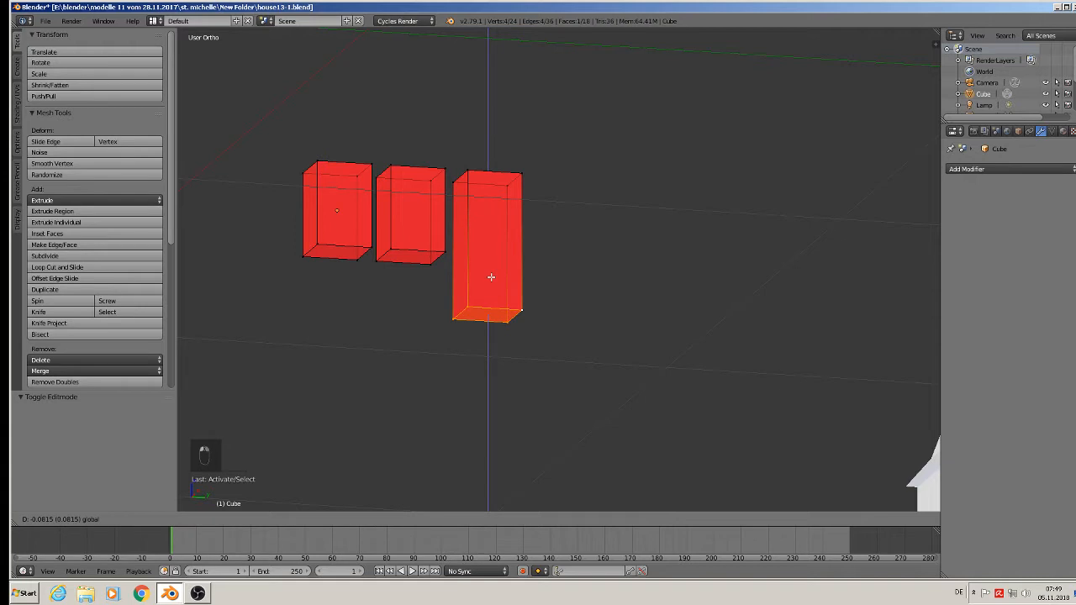
left_click(491, 276)
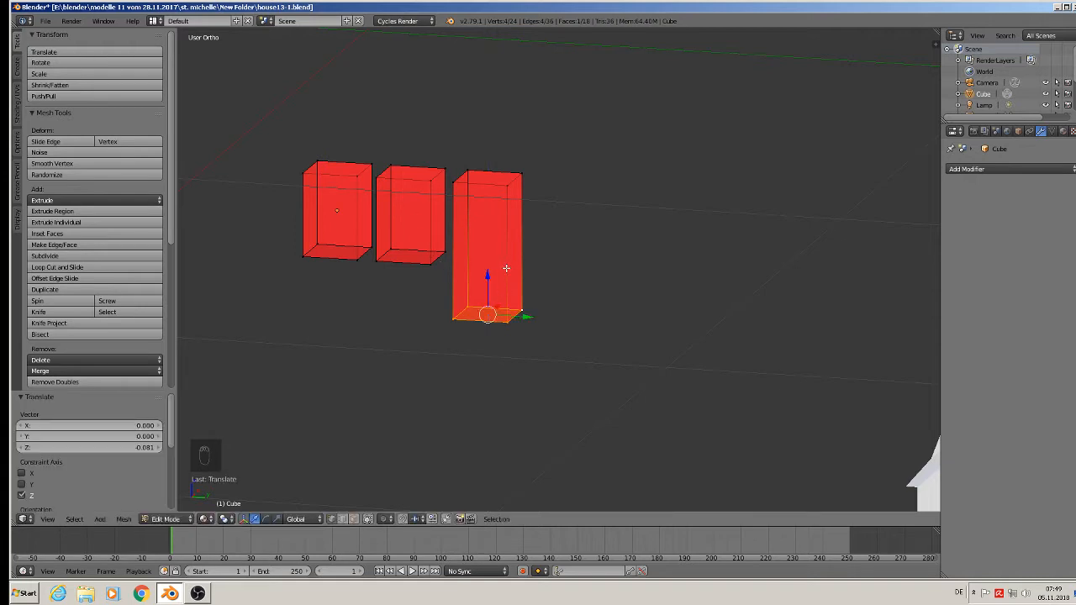
scroll(507, 269, "down", 2)
key("Tab")
Move the red boxes about 1.390 along Y and -0.429 along Z to the ground floor of the gable wall.
middle_click_drag(506, 269, 497, 366)
scroll(502, 302, "down", 2)
scroll(497, 366, "down", 2)
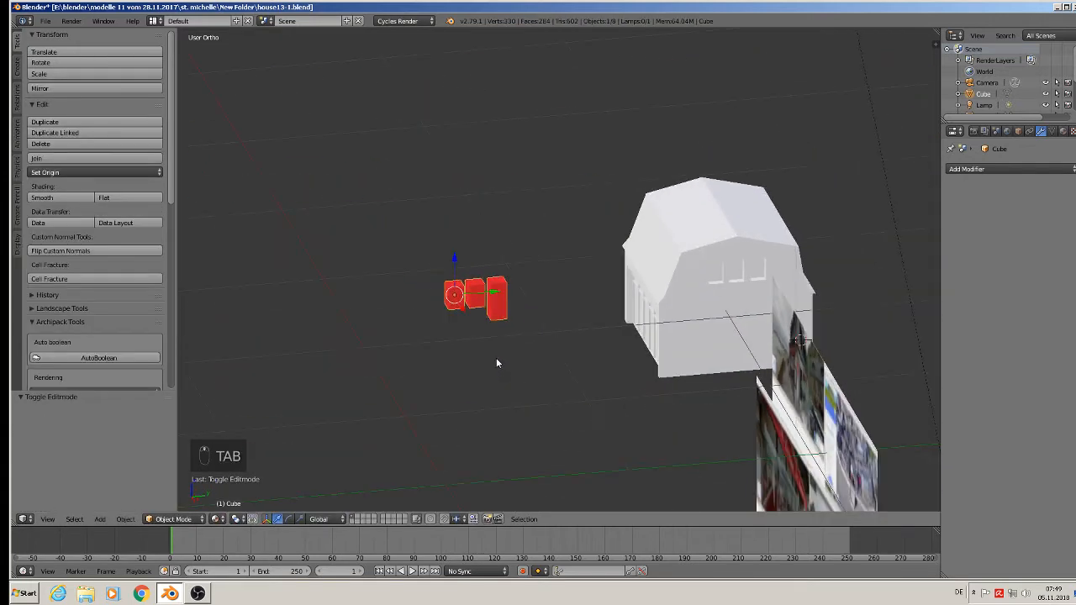
key("g")
key("y")
left_click(724, 246)
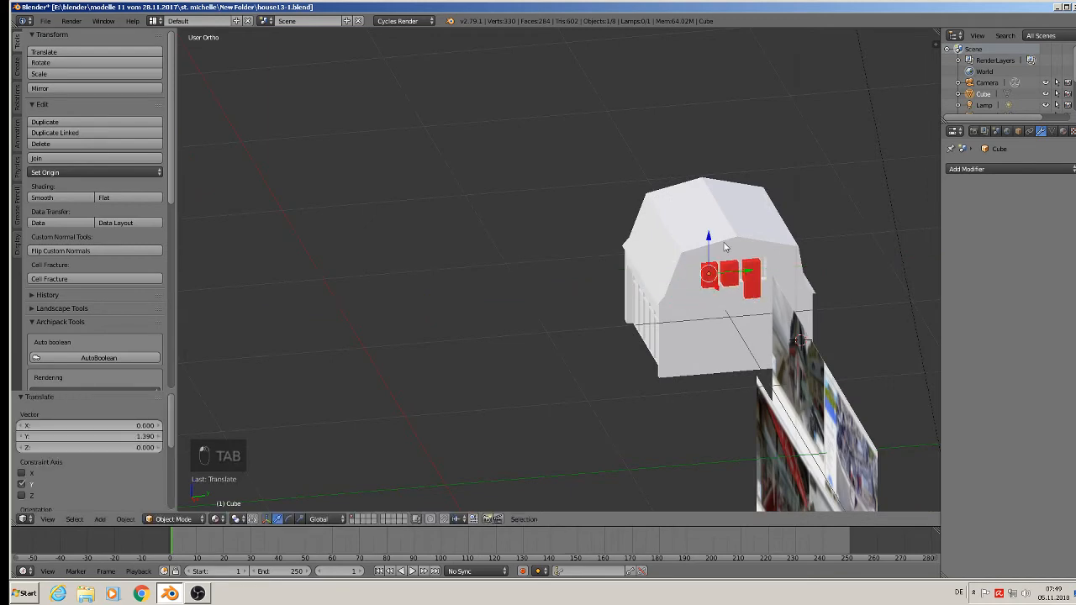
key("g")
key("z")
left_click(723, 316)
middle_click_drag(724, 315, 737, 299)
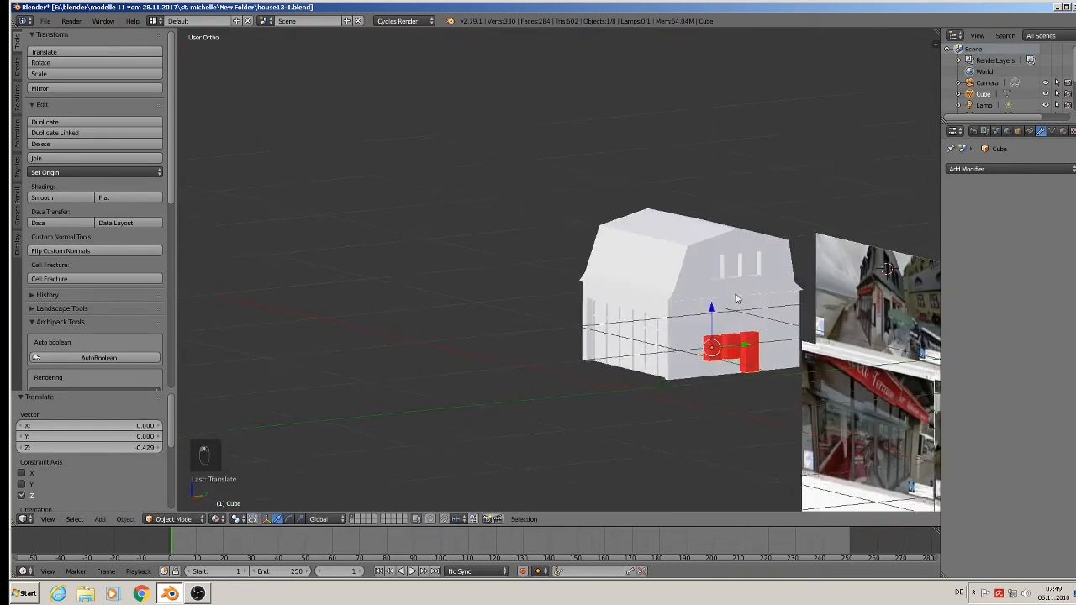
Compare the red boxes with the reference photos and scale them up by about 1.386.
middle_click_drag(899, 386, 657, 310, "shift")
scroll(657, 310, "up", 2)
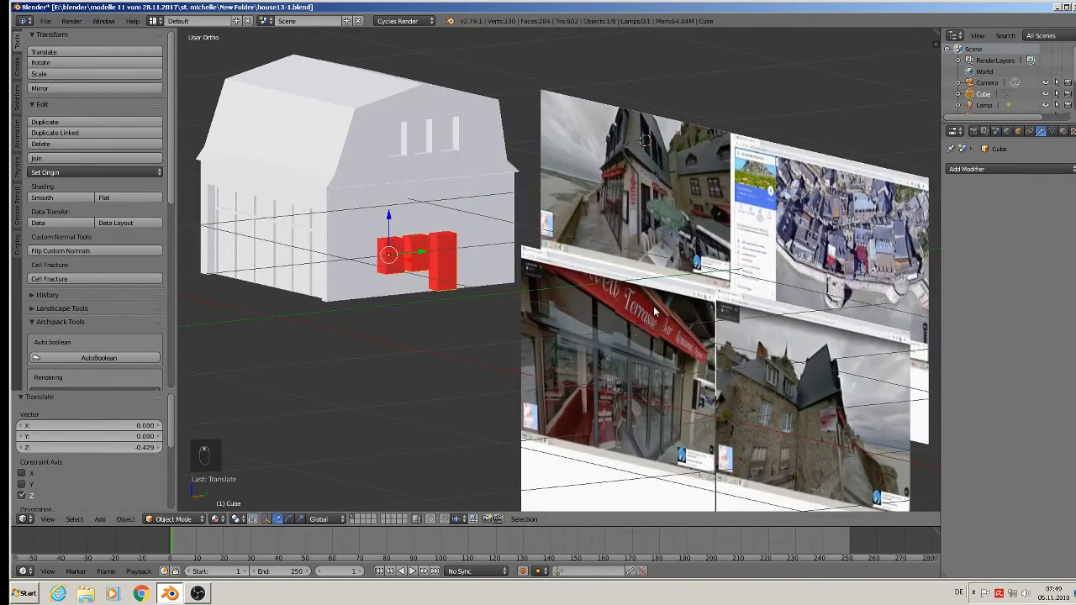
scroll(653, 303, "up", 3)
middle_click_drag(672, 235, 621, 274)
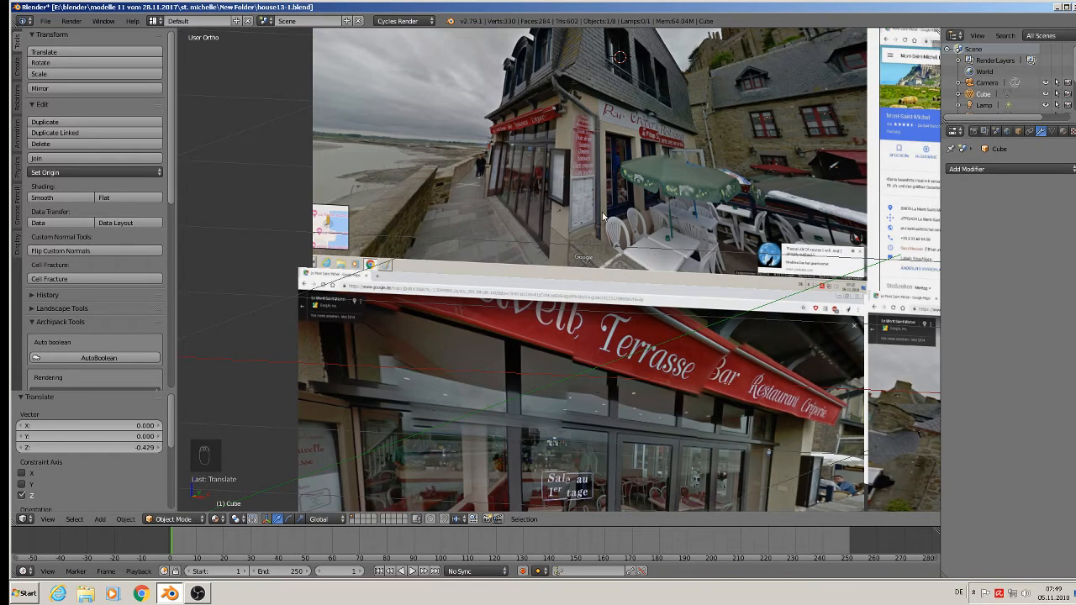
middle_click_drag(603, 217, 564, 169)
key("s")
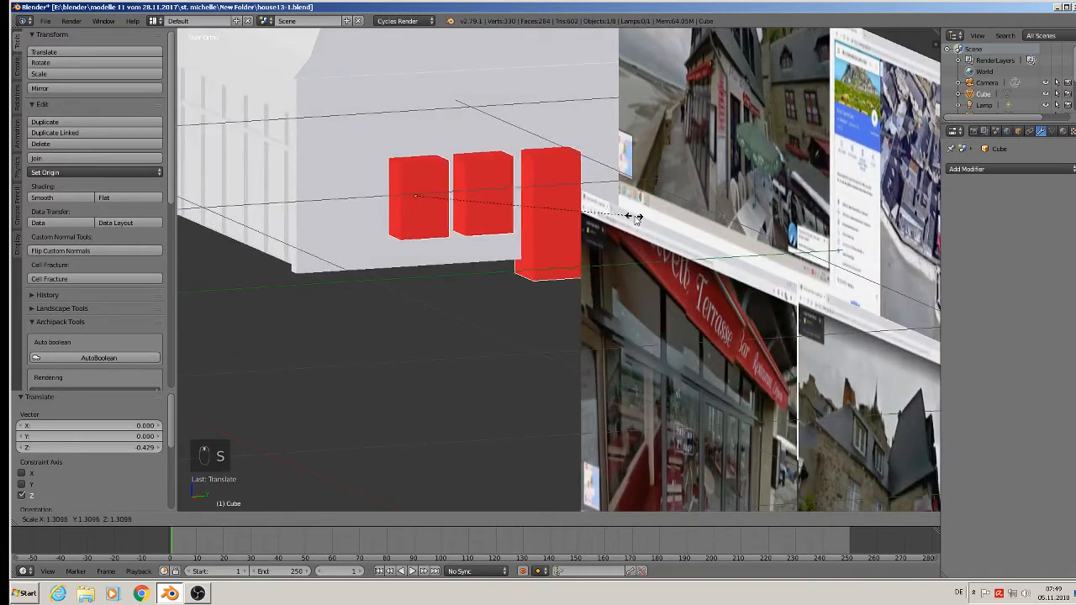
left_click(647, 226)
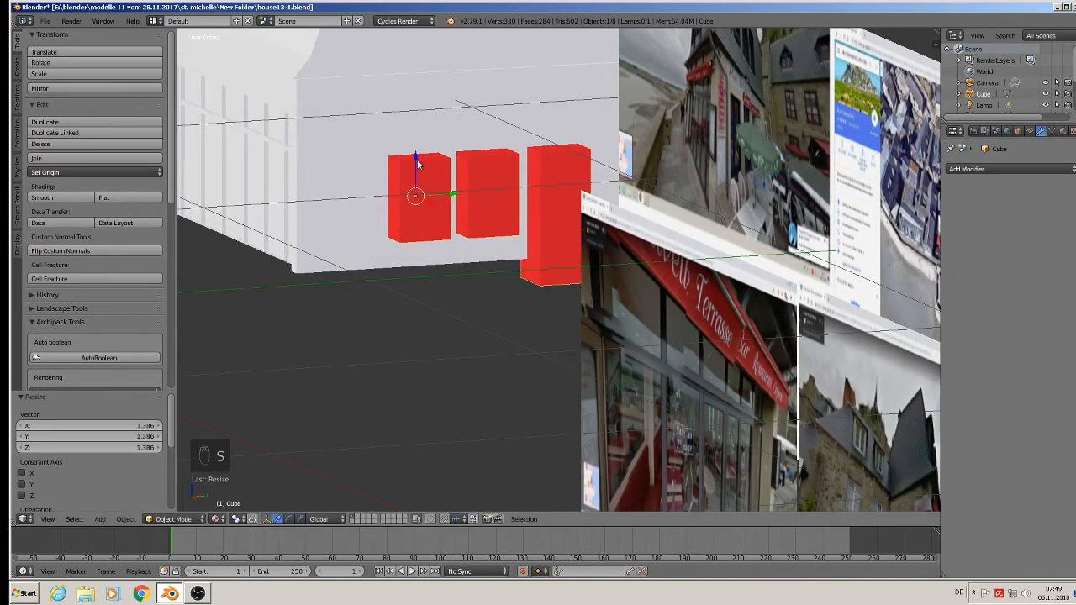
Raise the red boxes slightly on the gable wall and fine-tune their size with a final scale of about 1.061.
left_click_drag(418, 164, 419, 132)
middle_click_drag(626, 193, 702, 231)
key("s")
left_click(673, 228)
key("s")
left_click(663, 261)
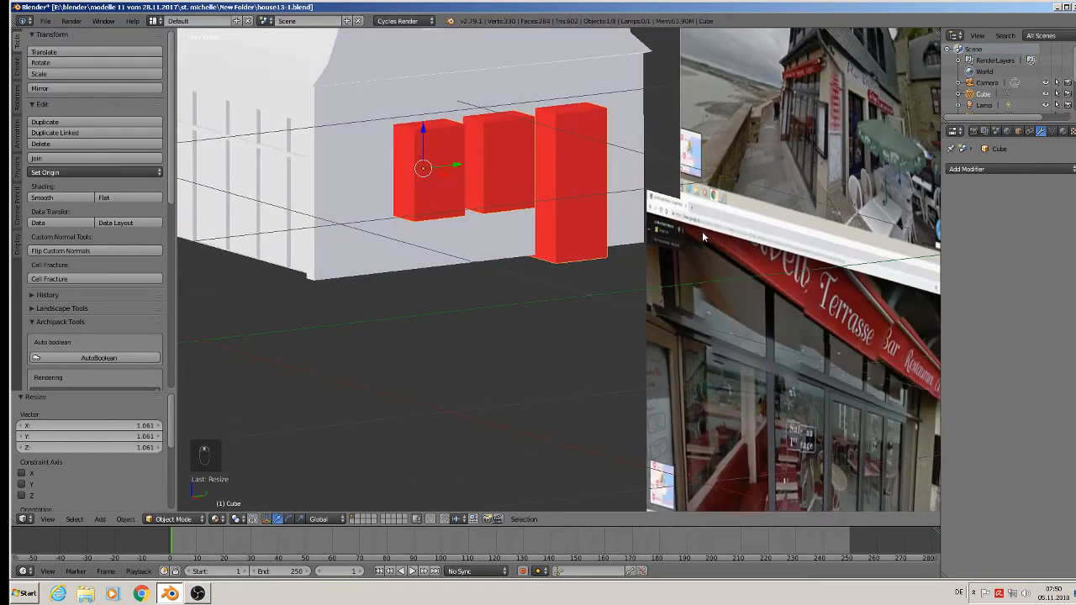
Spread the boxes apart by moving the door box outward along Y and the first window box about -0.030 along Y.
key("Tab")
key("a")
key("a")
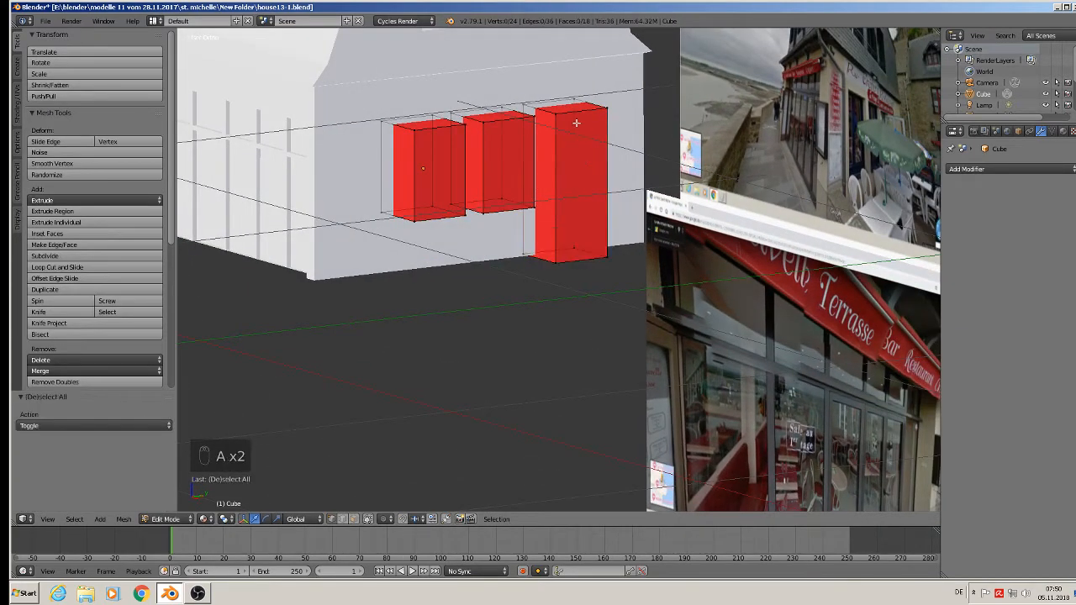
key("l")
left_click_drag(599, 180, 608, 180)
key("a")
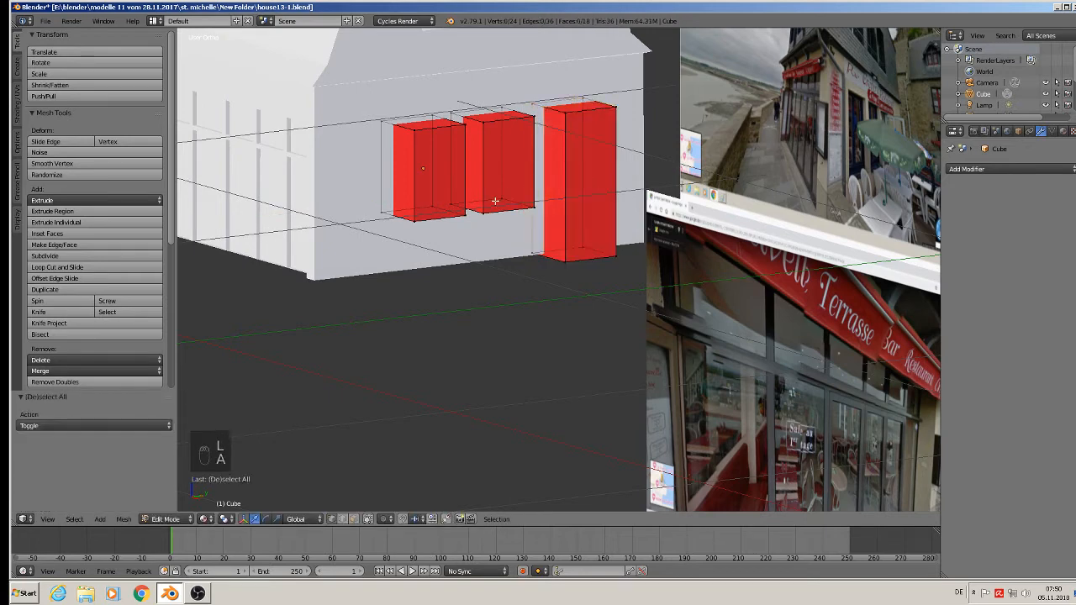
key("l")
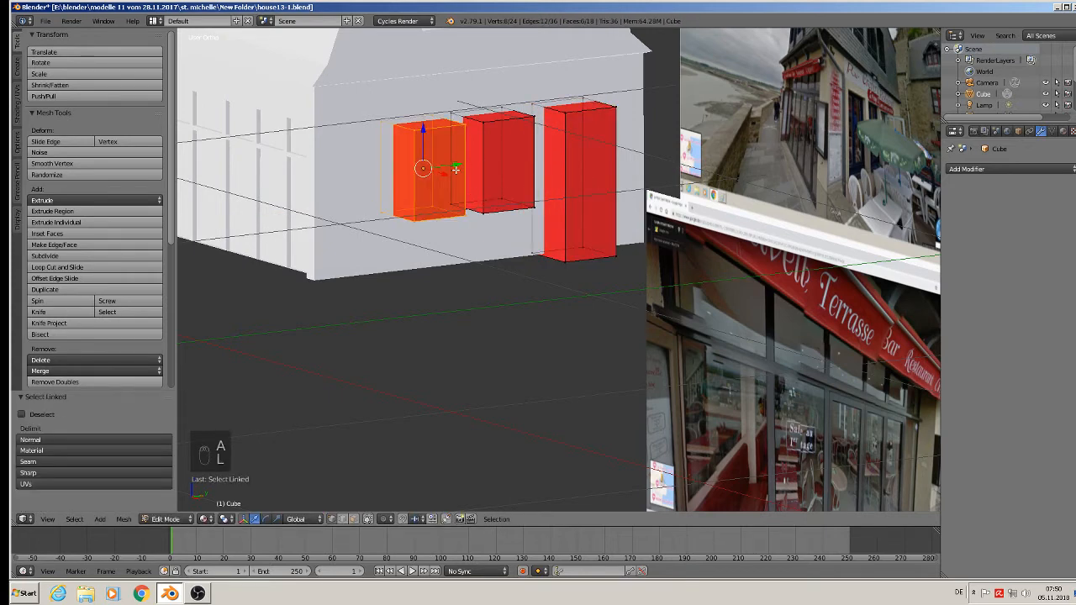
left_click_drag(454, 169, 453, 177)
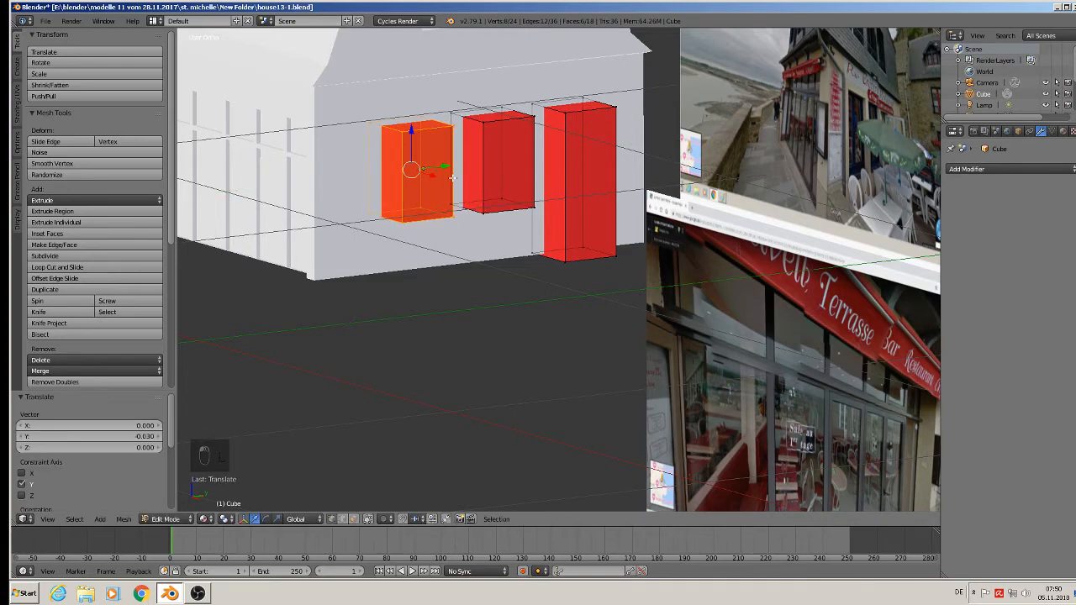
key("Tab")
Widen the door box by moving its outer side about 0.042 along Y, after nudging the boxes along Y.
middle_click_drag(453, 177, 420, 225)
left_click_drag(452, 161, 449, 162)
key("Tab")
key("a")
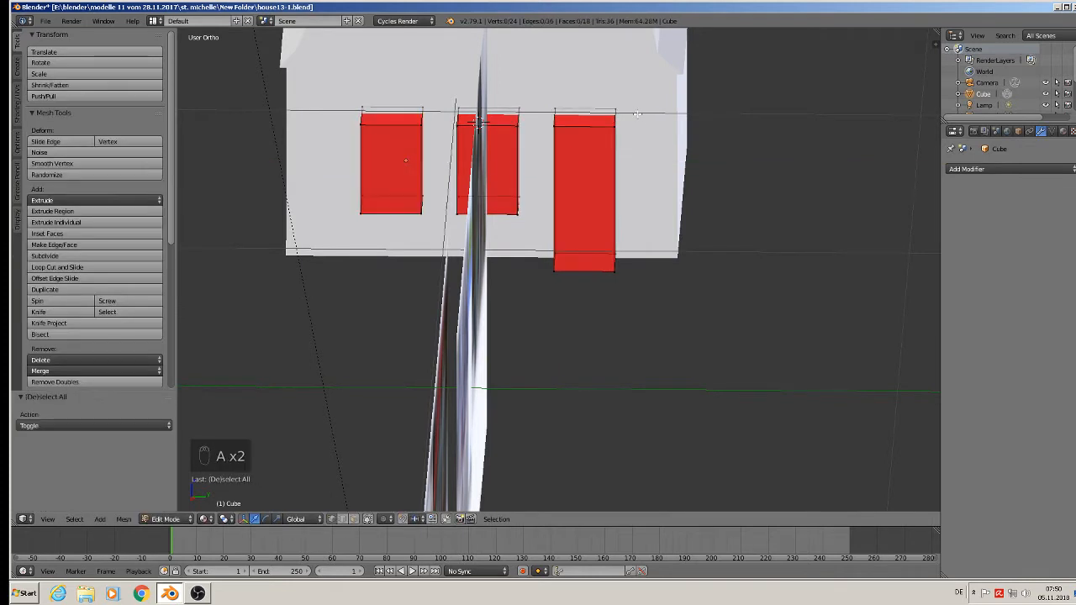
key("c")
left_click(614, 120)
left_click(613, 271)
key("Escape")
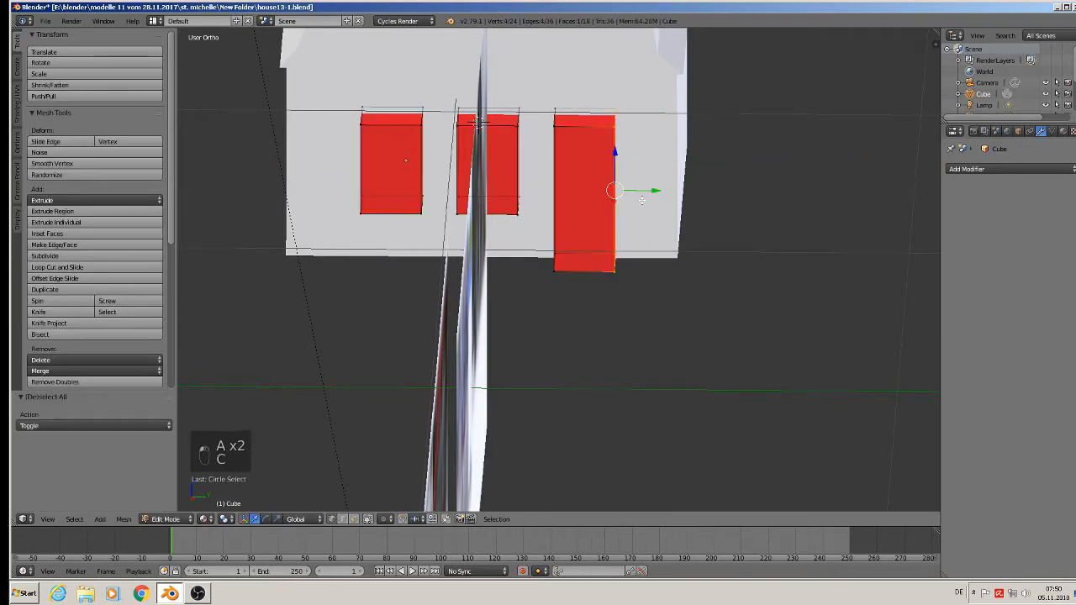
key("g")
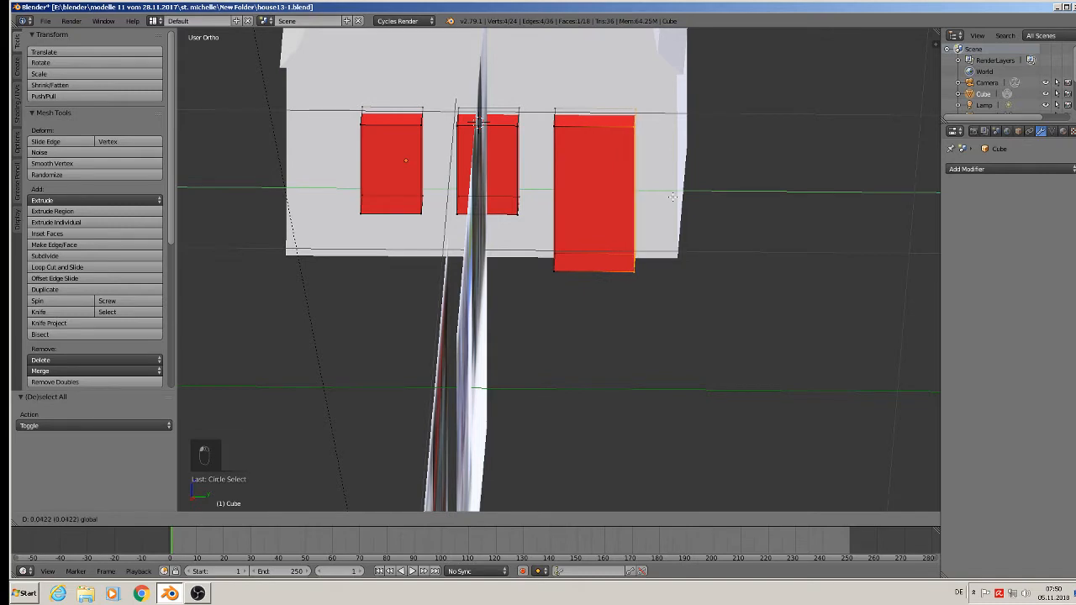
left_click(673, 197)
key("Tab")
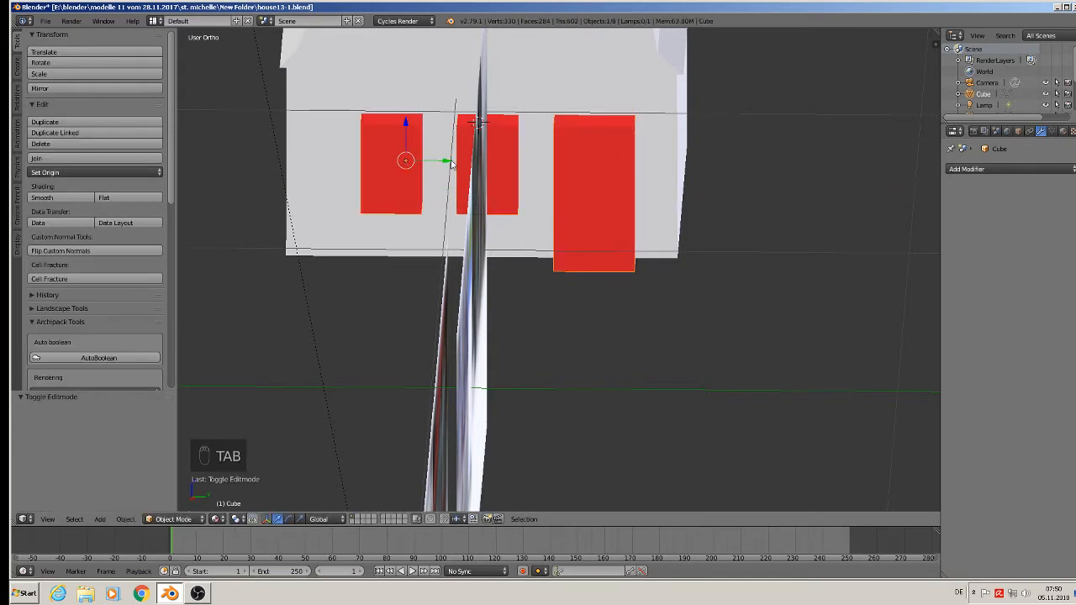
Shift the red boxes slightly along Y and about 0.037 along X to set their position in the gable wall.
left_click_drag(452, 163, 432, 163)
middle_click_drag(432, 163, 512, 152)
left_click_drag(473, 182, 453, 181)
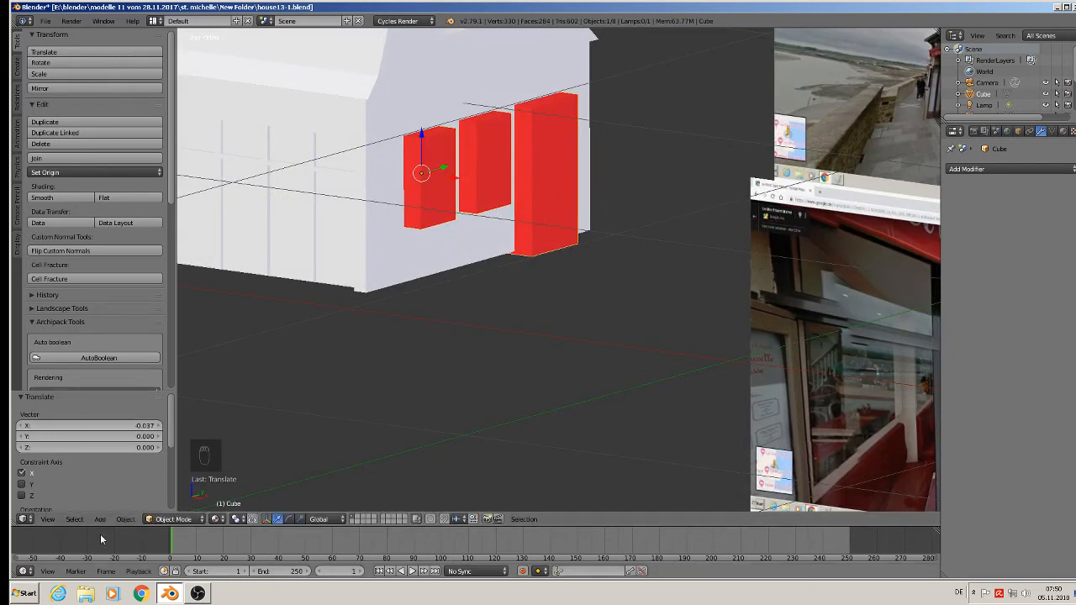
Apply the rotation and scale of the red boxes and of the house object.
left_click(125, 519)
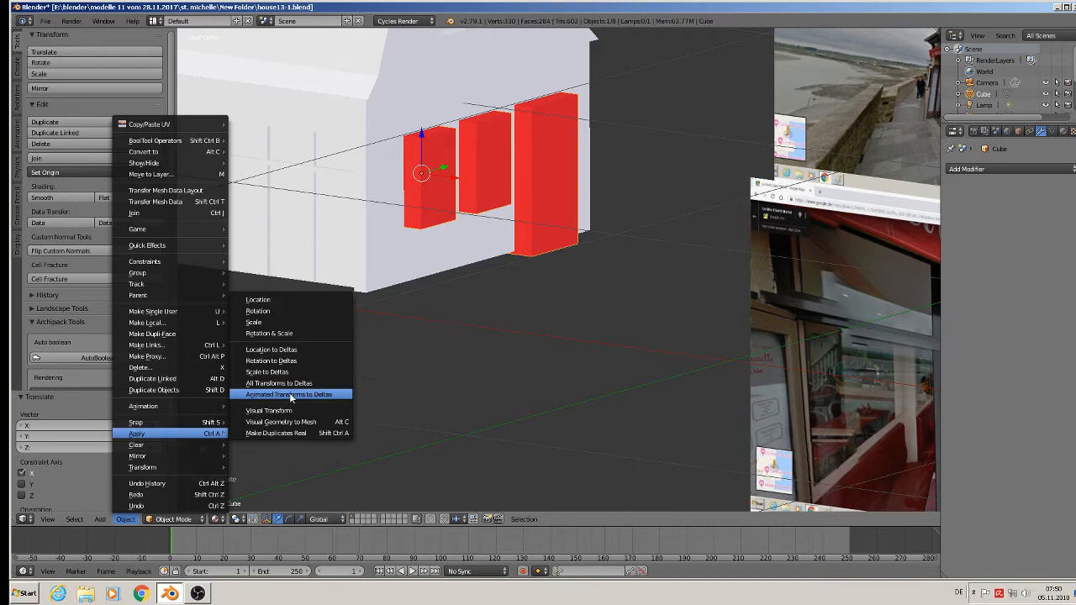
left_click(278, 333)
right_click(373, 176)
left_click(130, 519)
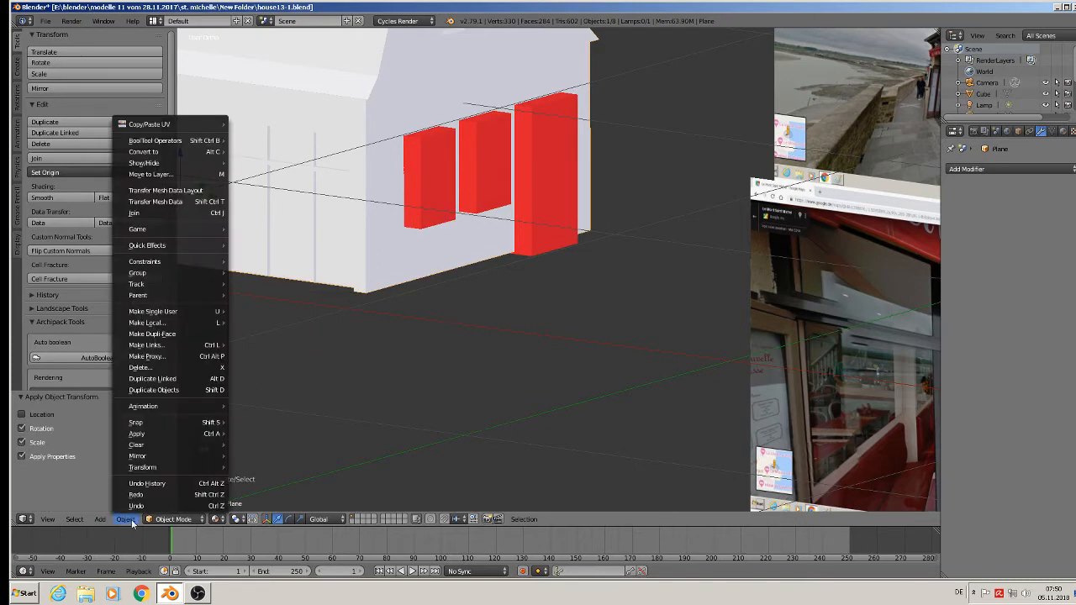
mouse_move(192, 434)
left_click(297, 334)
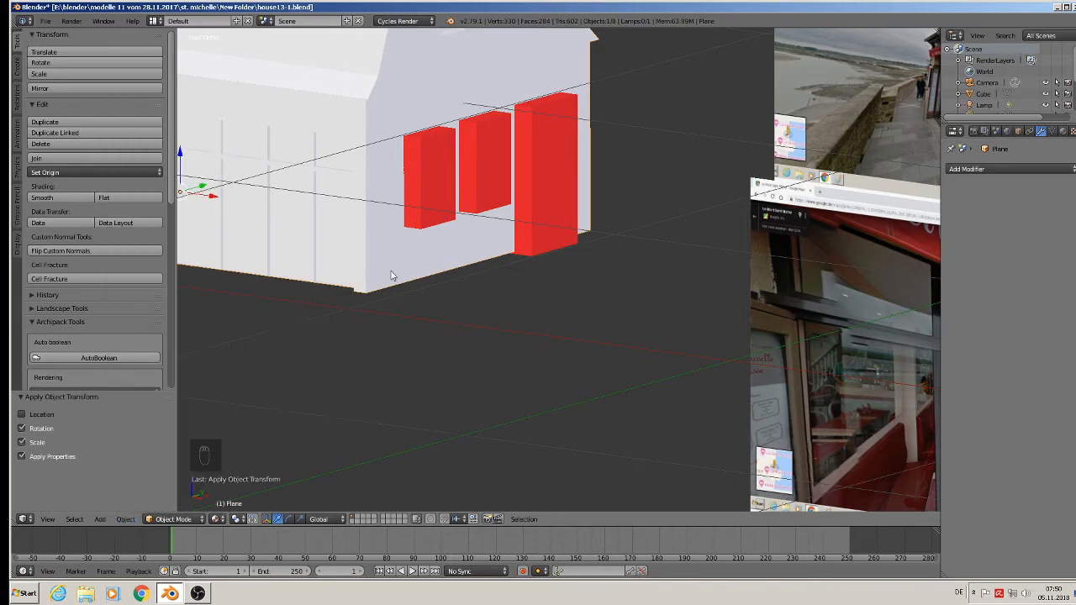
Cut the ground-floor window and door openings into the house with a Boolean modifier set to Difference with Cube, and apply it.
right_click(434, 188)
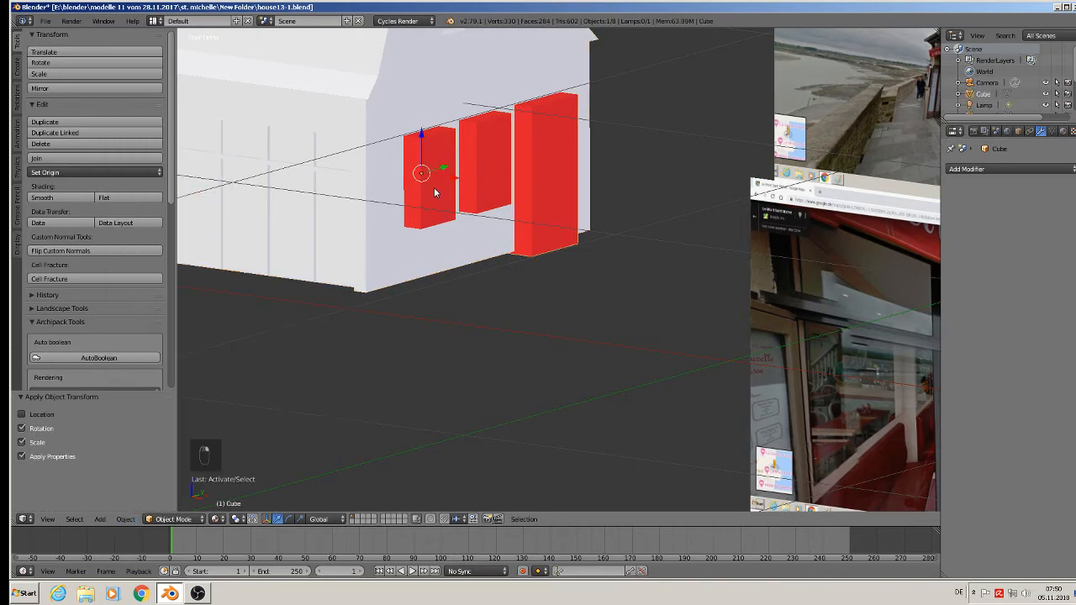
right_click(454, 92)
left_click(998, 171)
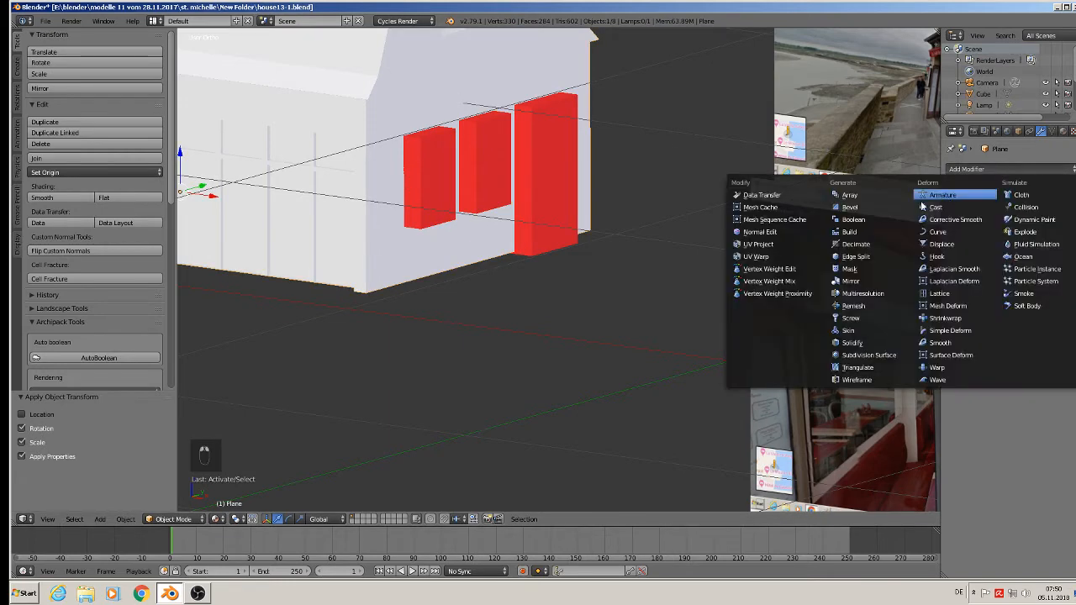
left_click(853, 219)
left_click(1028, 258)
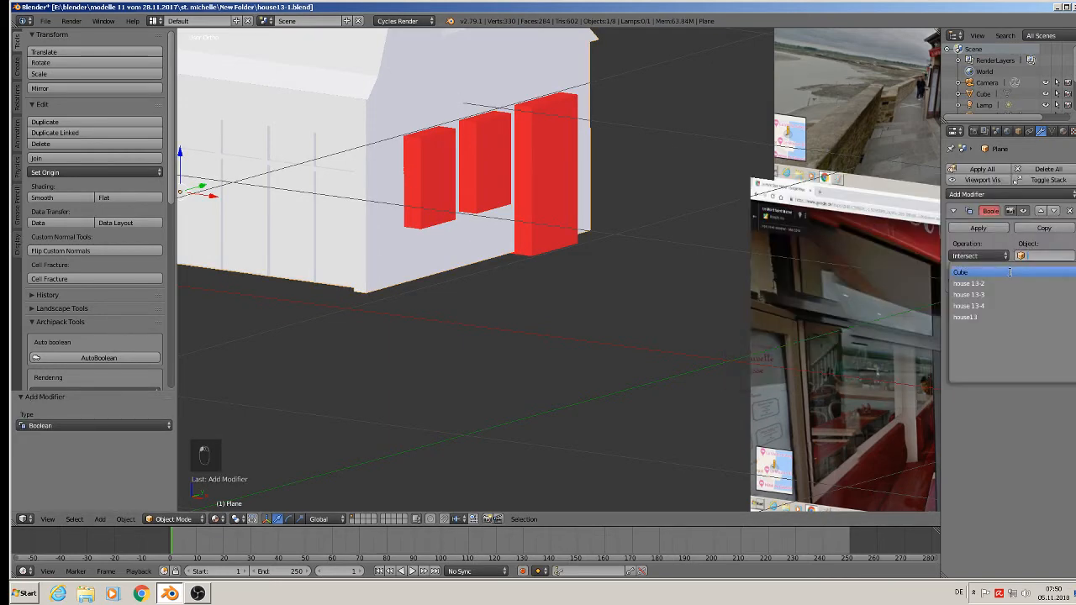
left_click(992, 272)
left_click(976, 255)
left_click(967, 219)
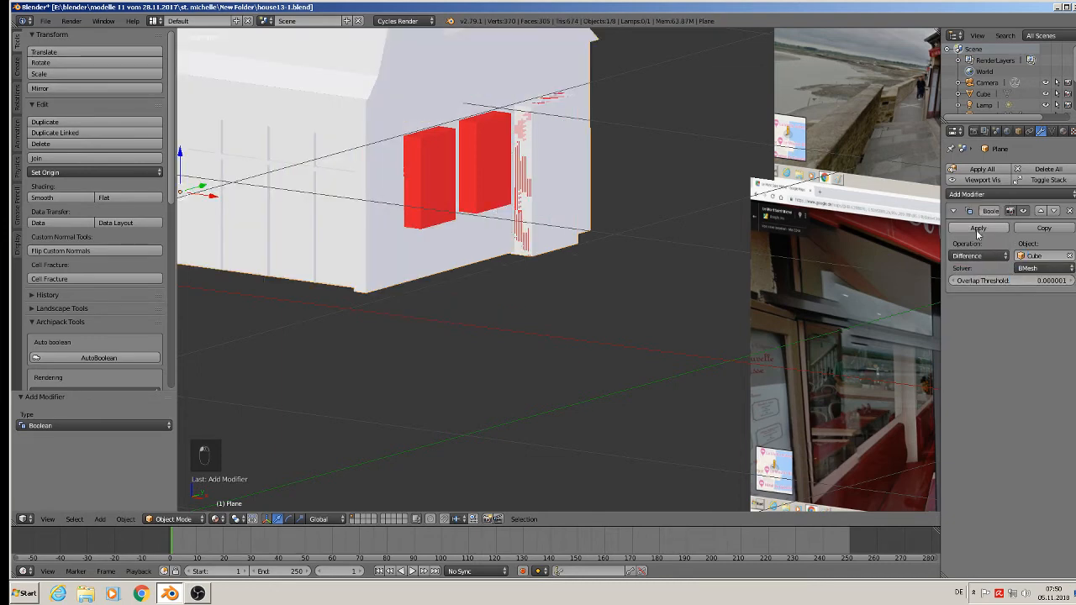
left_click(974, 227)
Move the red boxes about 0.871 along Y, clear of the new ground-floor openings.
right_click(447, 164)
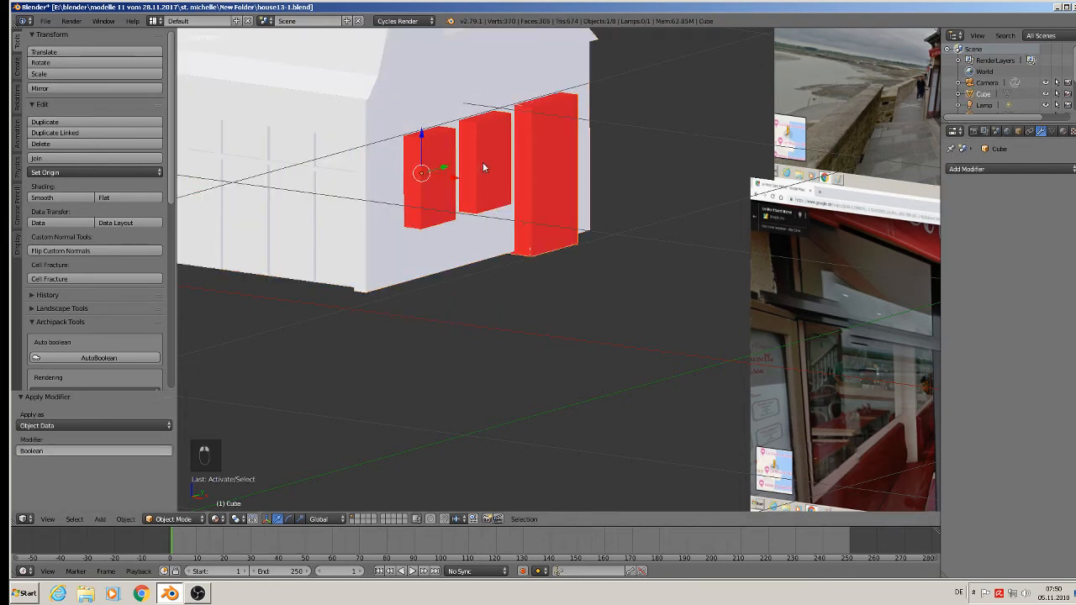
left_click_drag(447, 168, 676, 92)
scroll(622, 143, "down", 2)
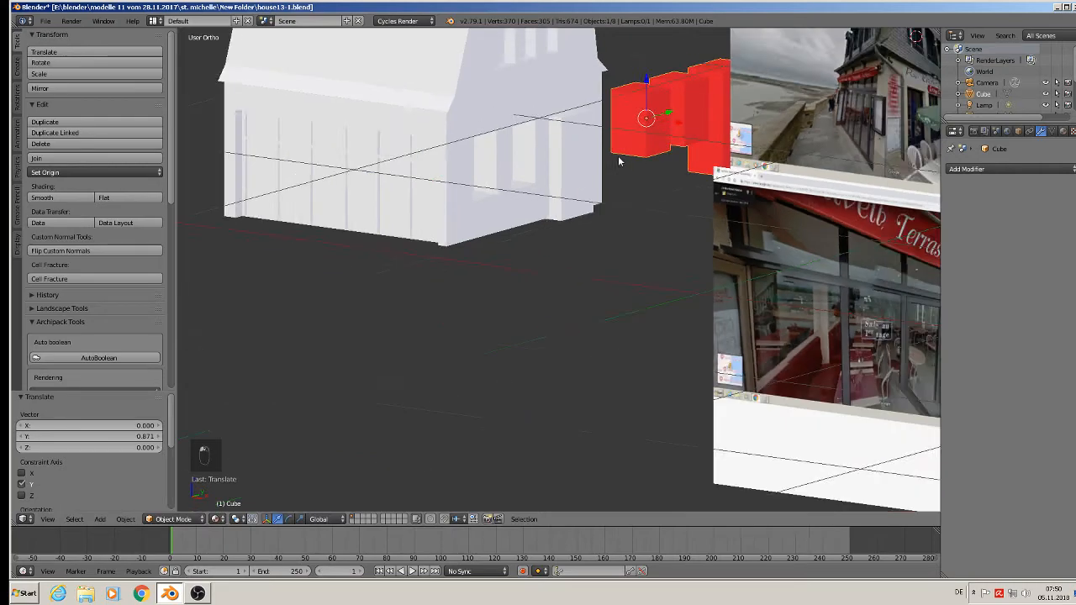
Delete the four outer corner vertices of the block projecting from the ground-floor door opening in the house's gable wall.
scroll(596, 152, "up", 4)
right_click(540, 108)
key("Tab")
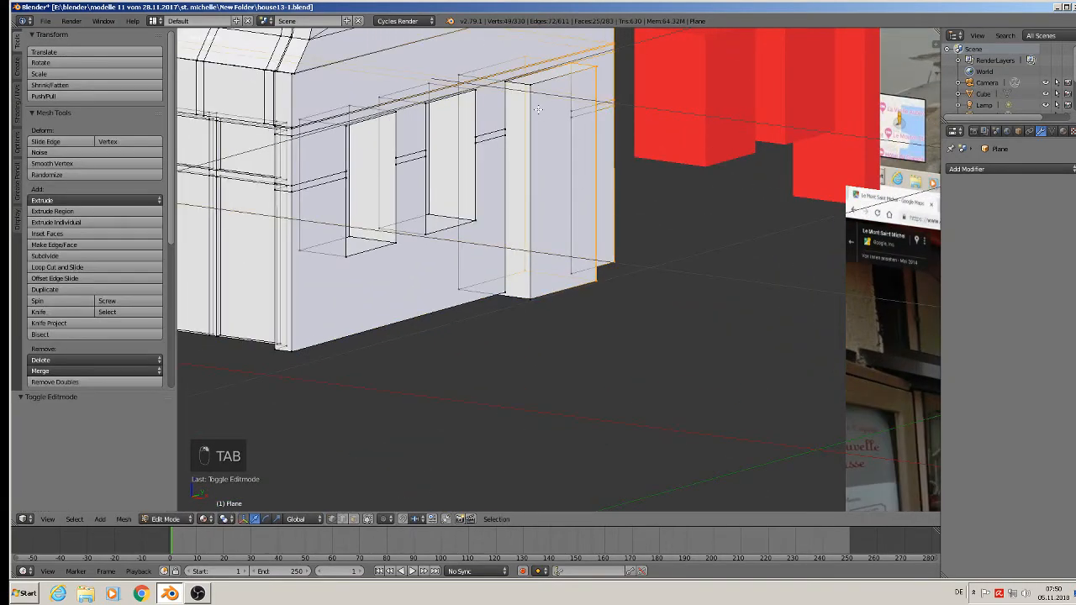
middle_click_drag(539, 106, 559, 145)
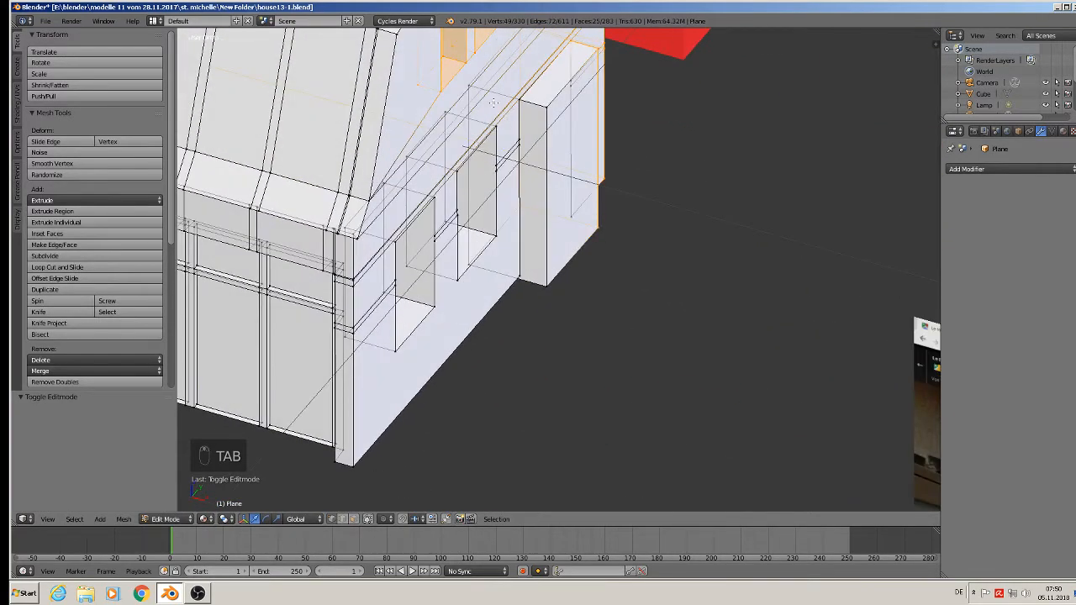
right_click(545, 109)
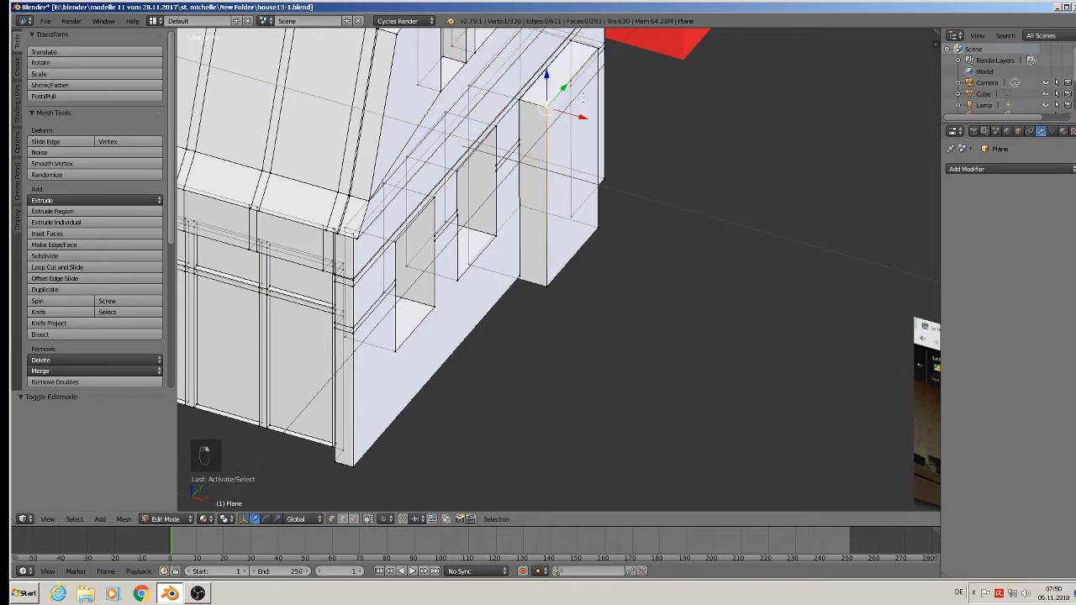
right_click(602, 48)
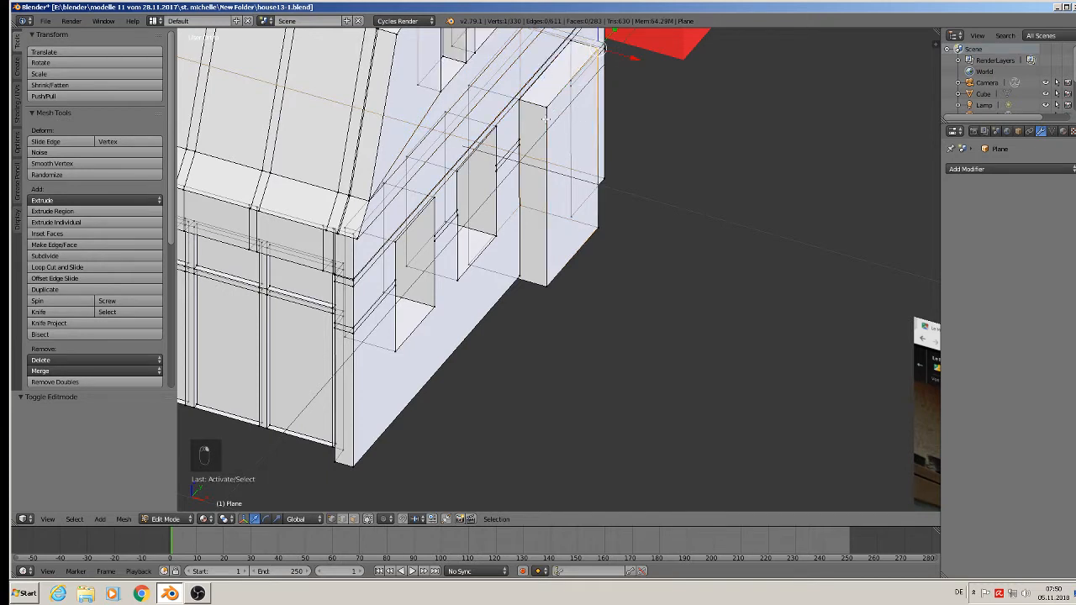
right_click(547, 109, "shift")
right_click(554, 286, "shift")
right_click(602, 227, "shift")
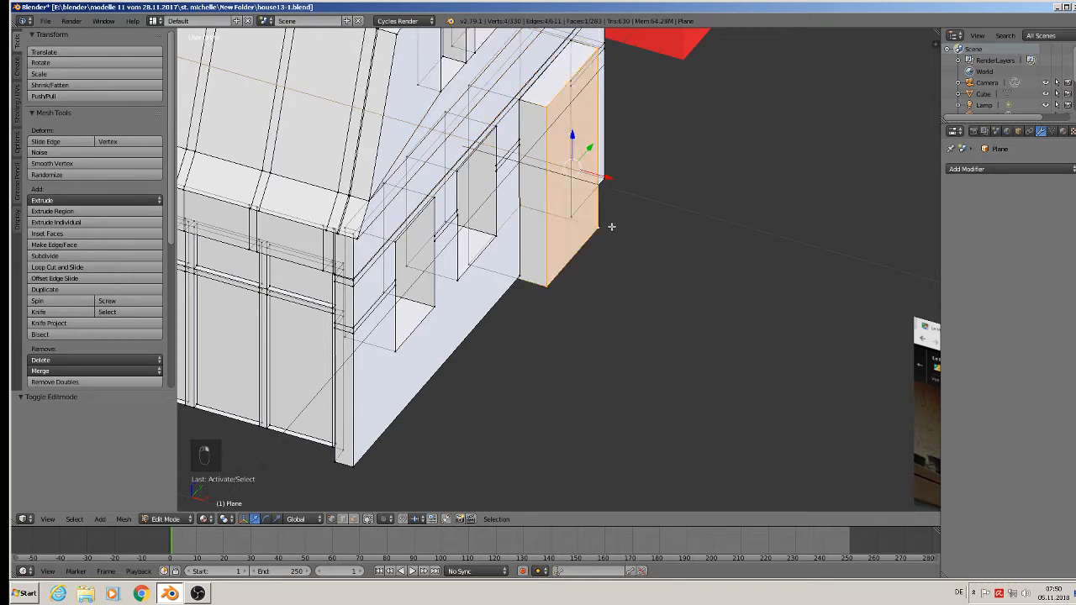
key("x")
left_click(607, 215)
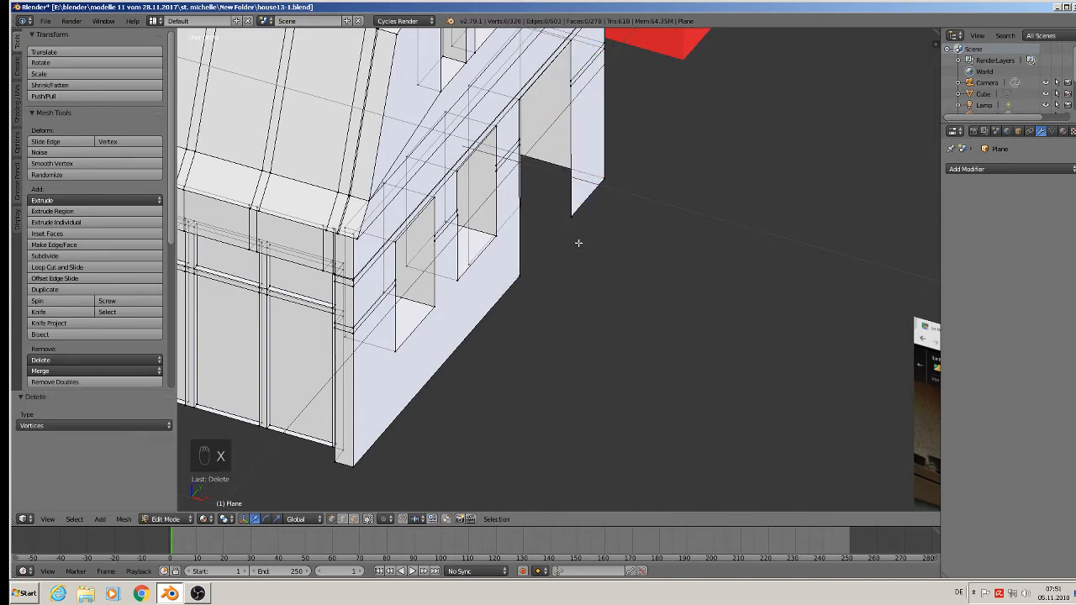
Fill the open jamb of the ground-floor doorway farther from the glazed front with a face, including the trim-band vertices.
middle_click_drag(579, 244, 540, 217)
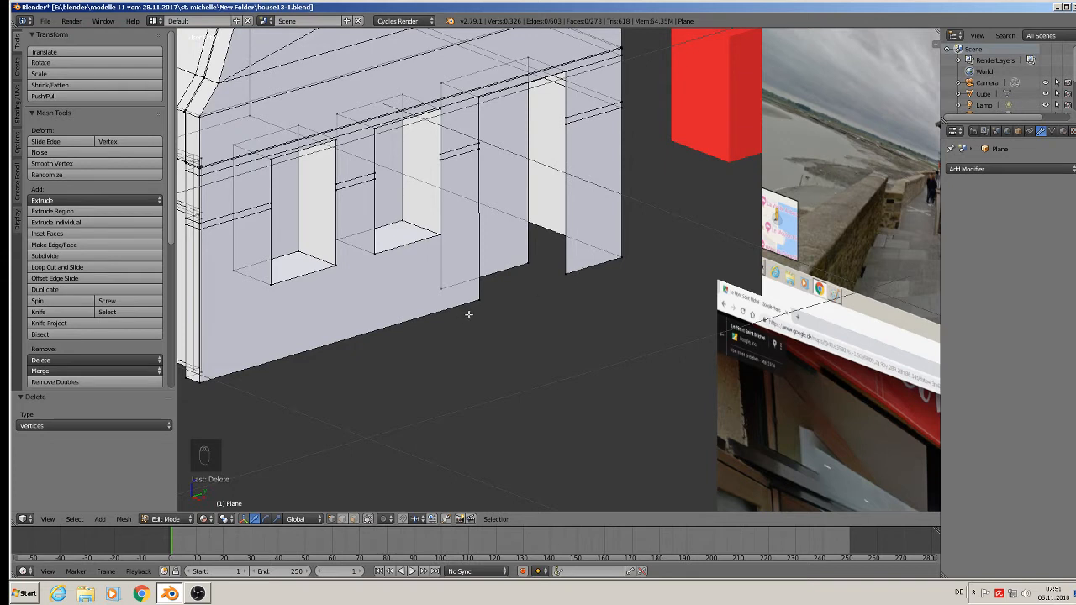
right_click(565, 277)
right_click(533, 257, "shift")
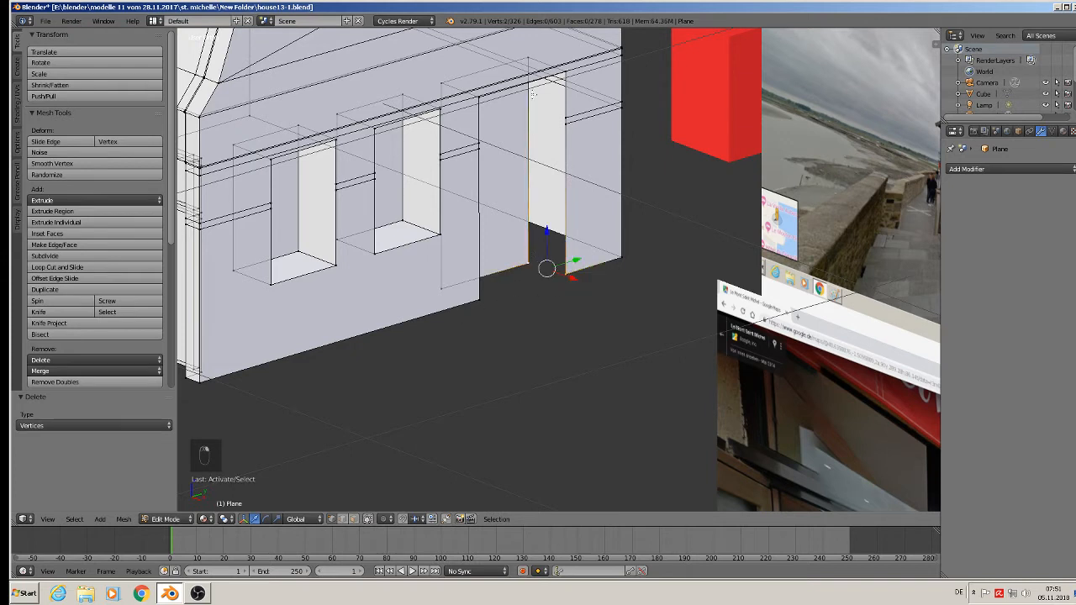
right_click(528, 53, "shift")
right_click(563, 74, "shift")
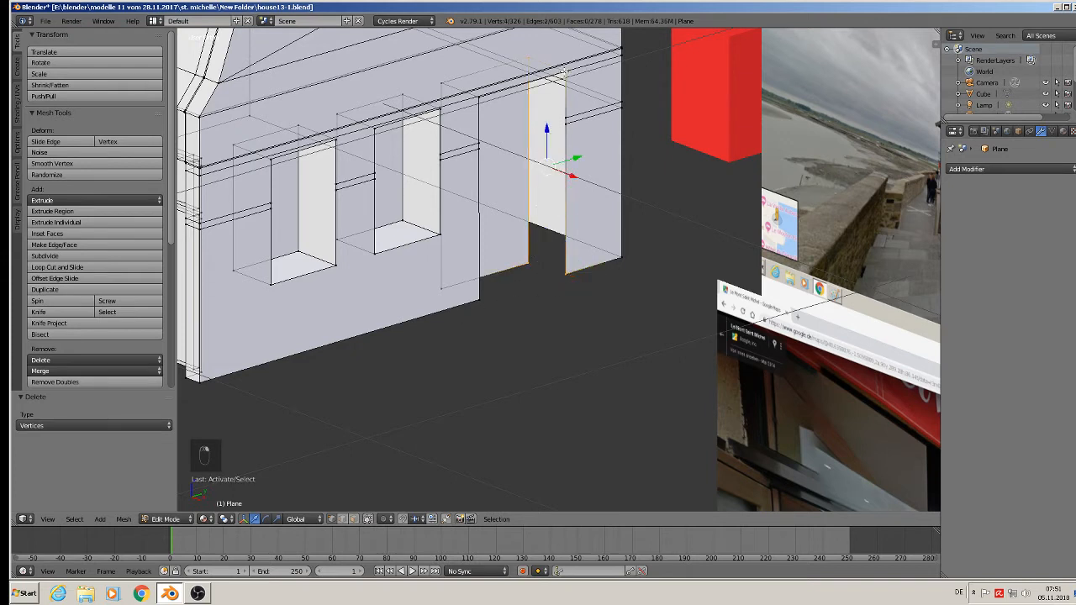
middle_click_drag(574, 129, 511, 218)
right_click(571, 113, "shift")
right_click(572, 123, "shift")
key("f")
Fill the doorway's opposite jamb, beside the ground-floor windows, with a face from its edge and trim-band vertices, and return to Object Mode.
right_click(434, 249)
right_click(451, 279, "shift")
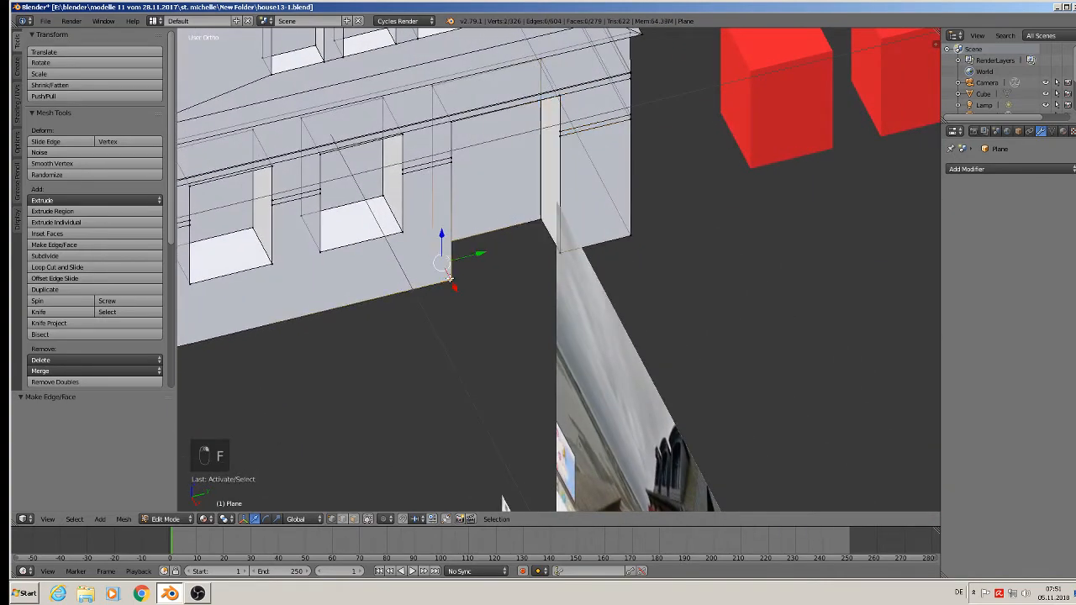
right_click(455, 159, "shift")
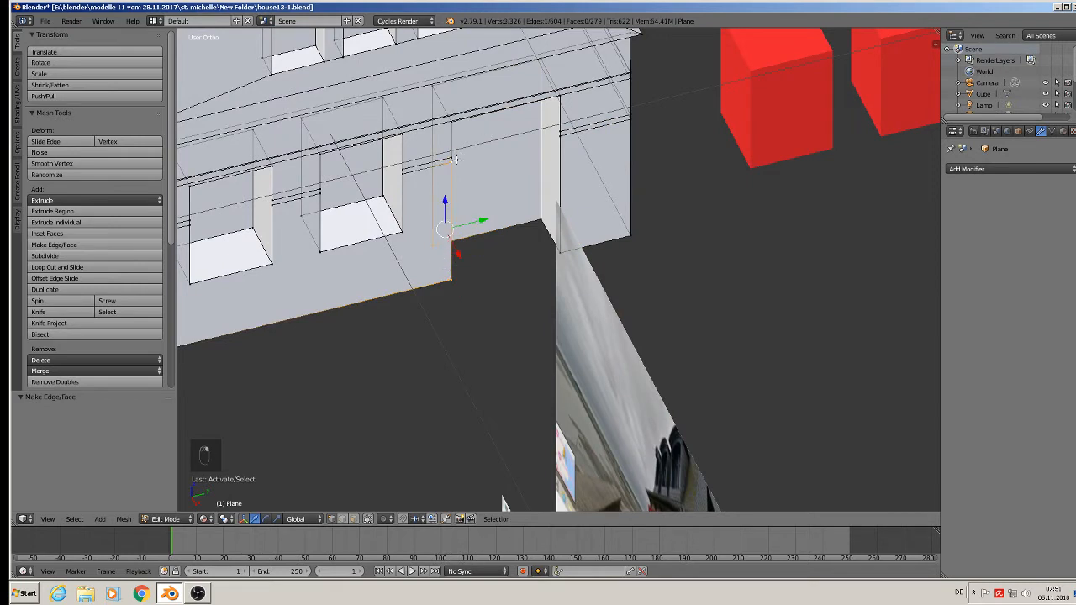
right_click(434, 160, "shift")
right_click(451, 123, "shift")
right_click(435, 87, "shift")
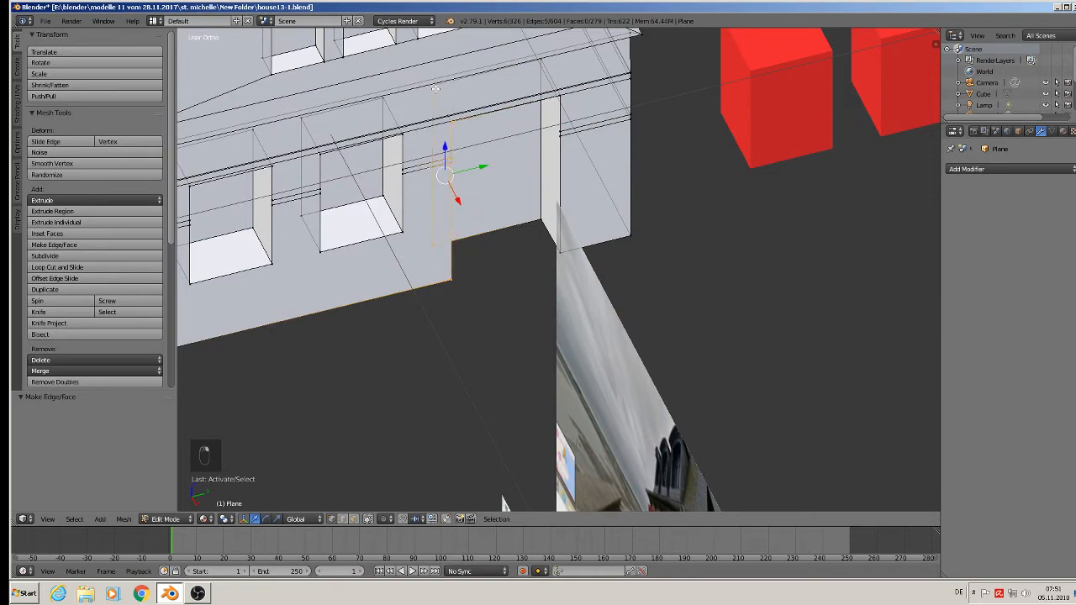
key("f")
key("Tab")
key("Tab")
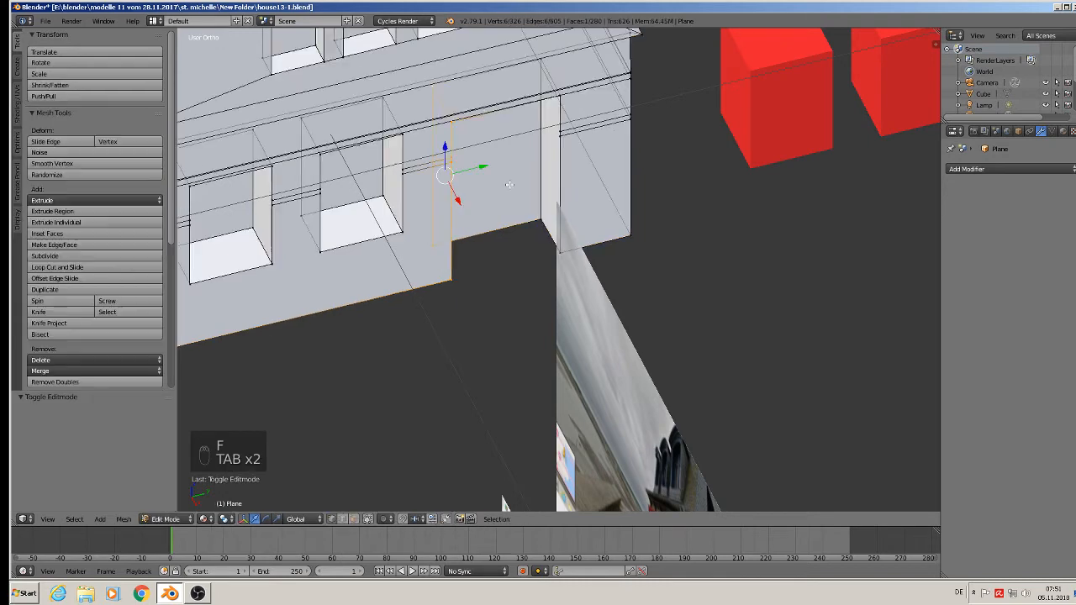
key("Tab")
Check the house's gable side with its completed openings and save the file.
middle_click_drag(469, 224, 696, 327)
scroll(697, 326, "down", 3)
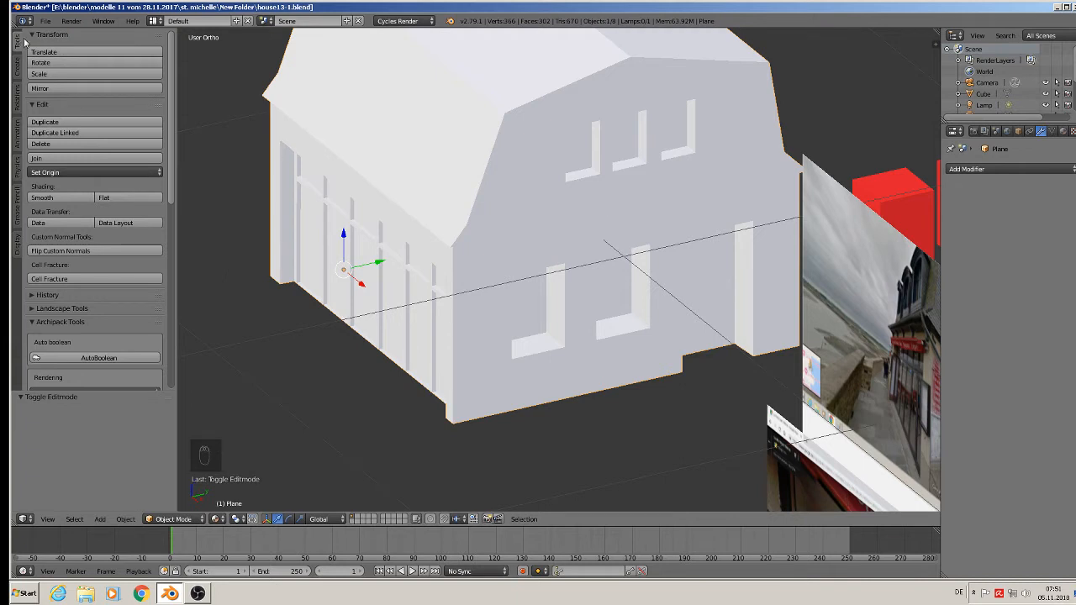
left_click(45, 20)
left_click(89, 107)
Examine the restaurant's terrace front and gable in the reference photos from the front view.
scroll(421, 158, "down", 2)
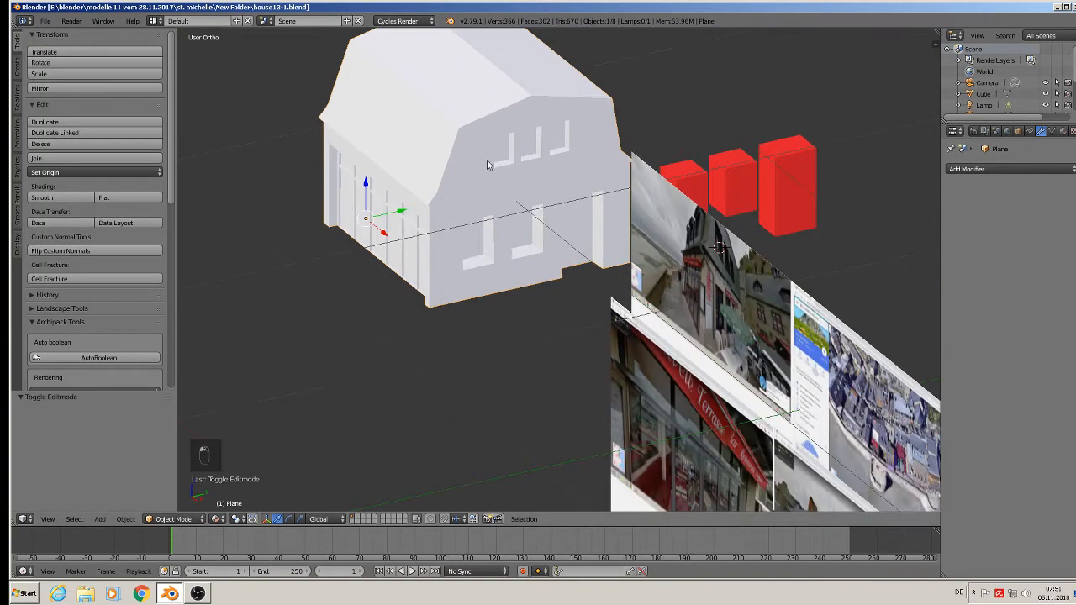
key("KP_1")
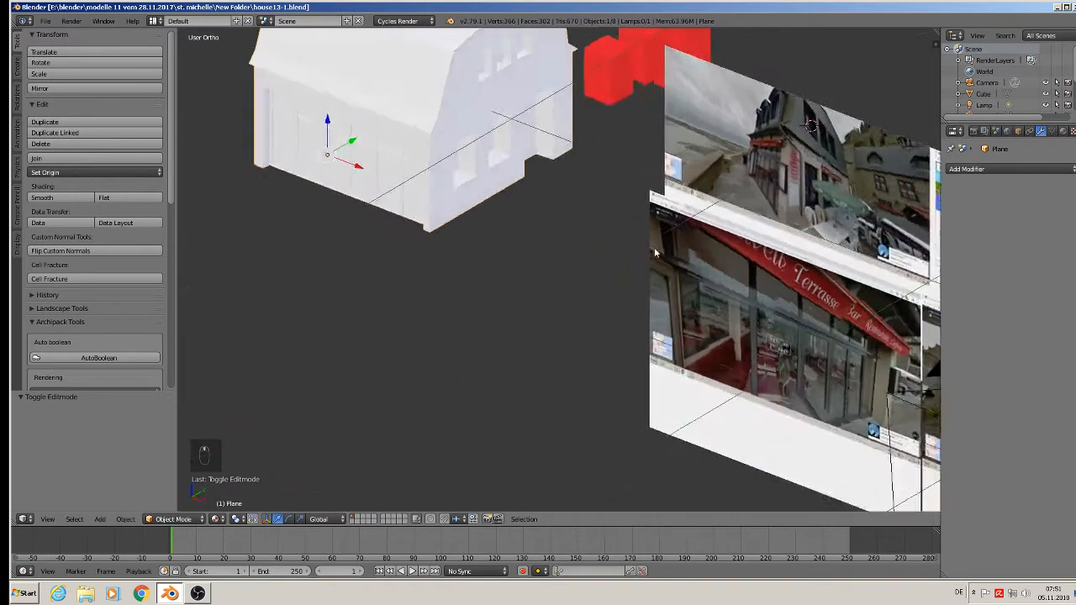
middle_click_drag(847, 123, 715, 321, "shift")
scroll(740, 174, "up", 6)
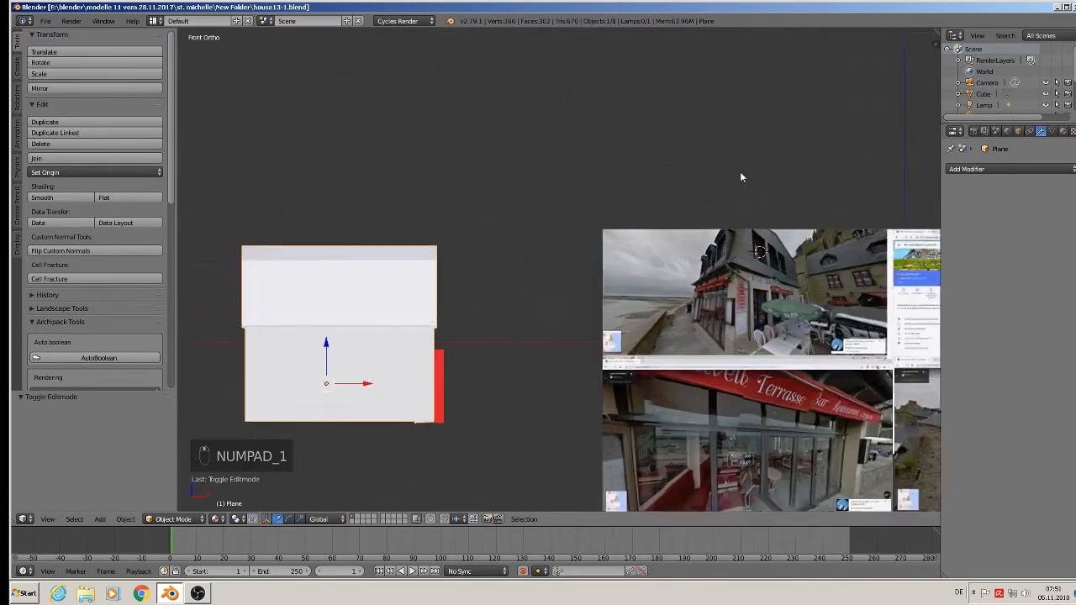
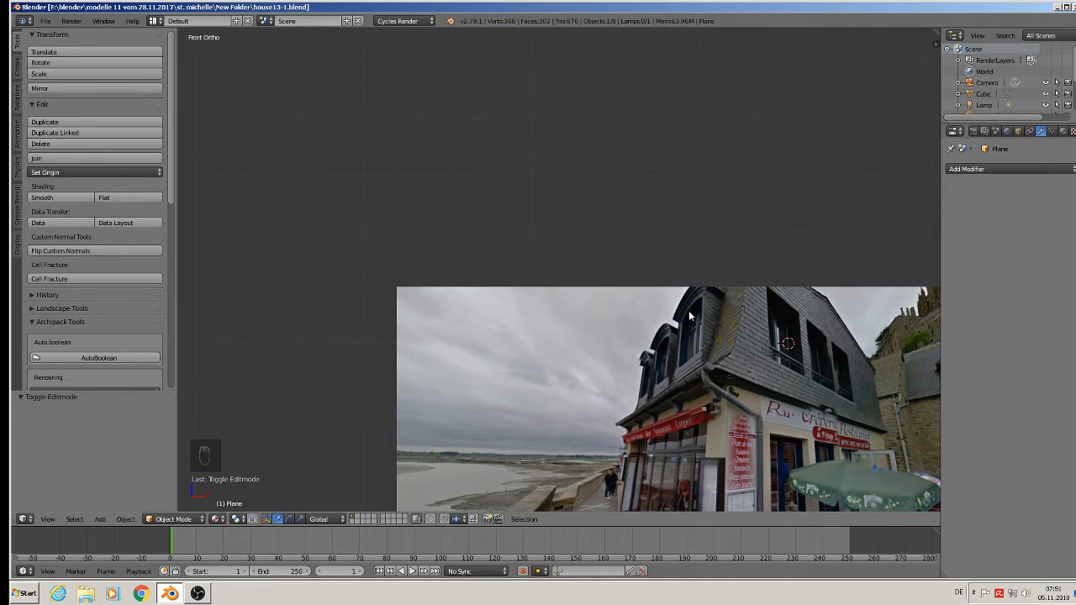
Add a 32-vertex mesh circle of radius 1, rotate it 90° about X and scale it down around the dormer reference.
left_click(107, 521)
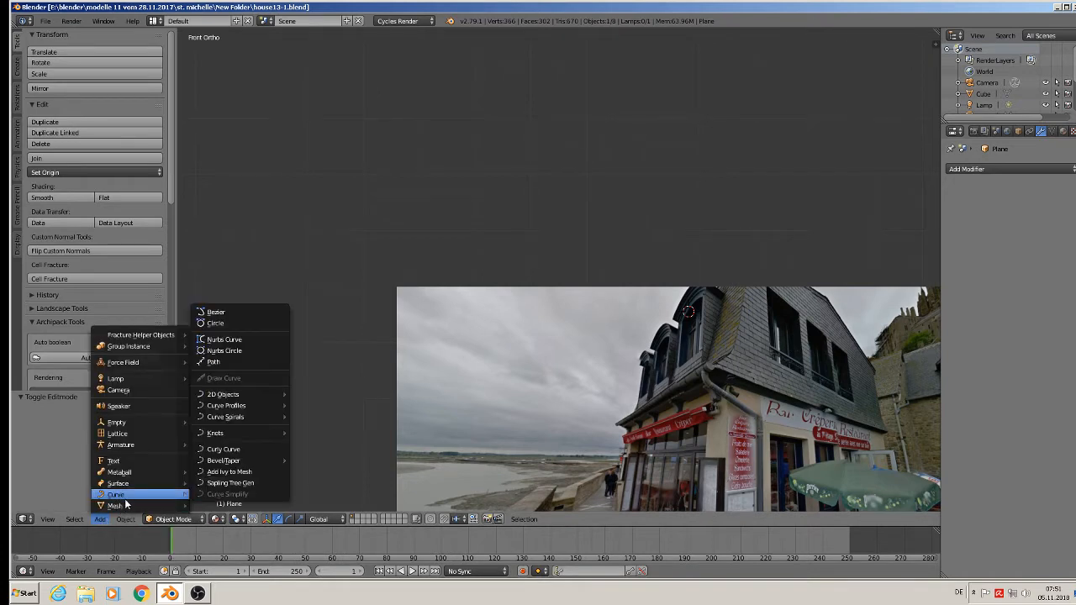
mouse_move(123, 508)
left_click(271, 263)
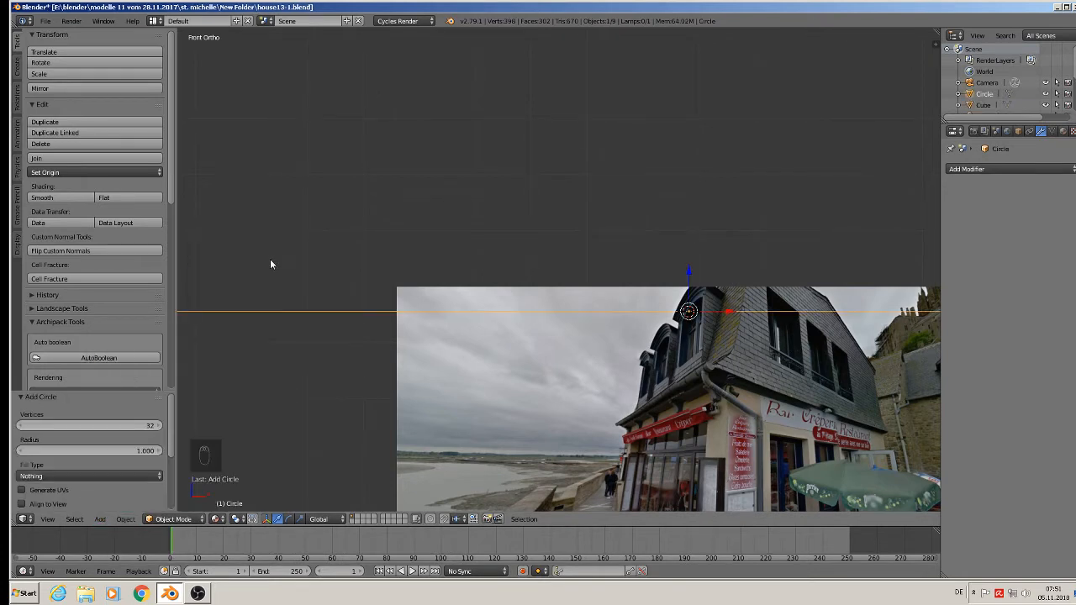
type("rx90")
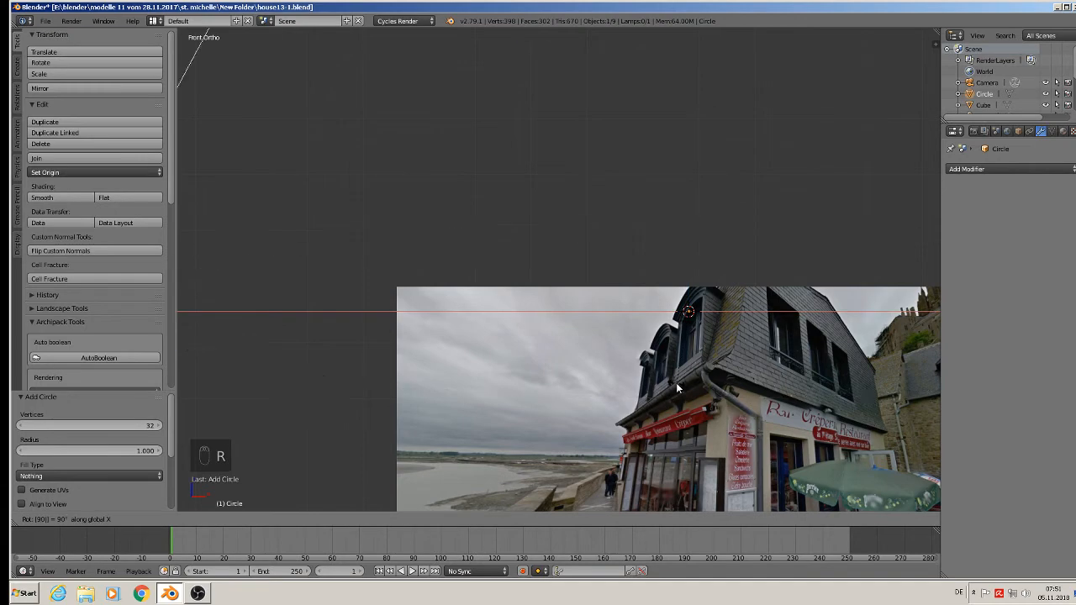
key("Return")
key("s")
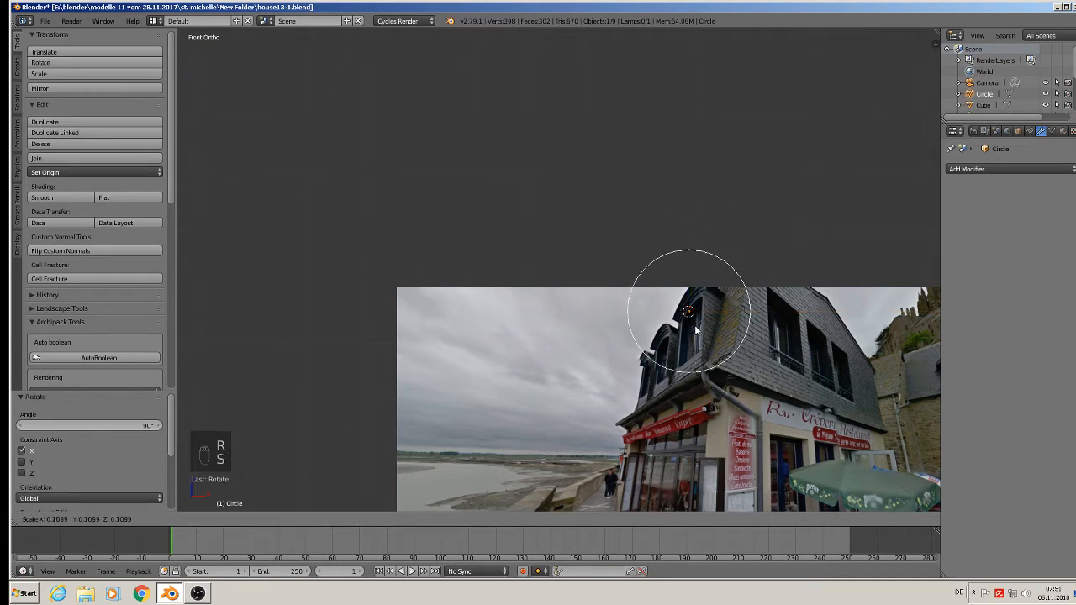
left_click(696, 326)
Enter Edit Mode and delete the vertices of the circle's lower part, keeping only an upper arc.
key("Tab")
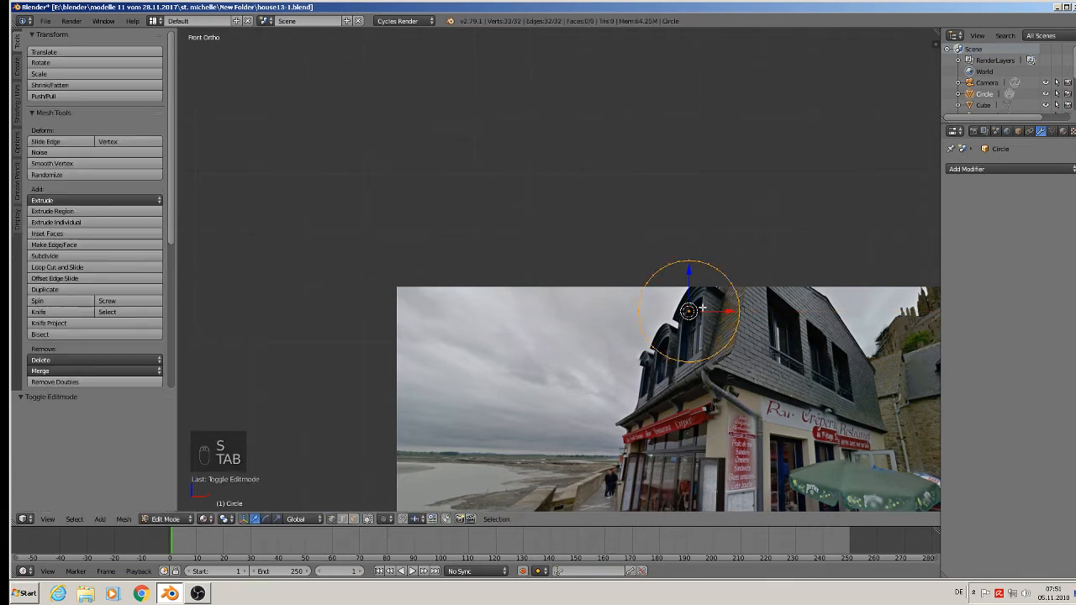
key("a")
key("a")
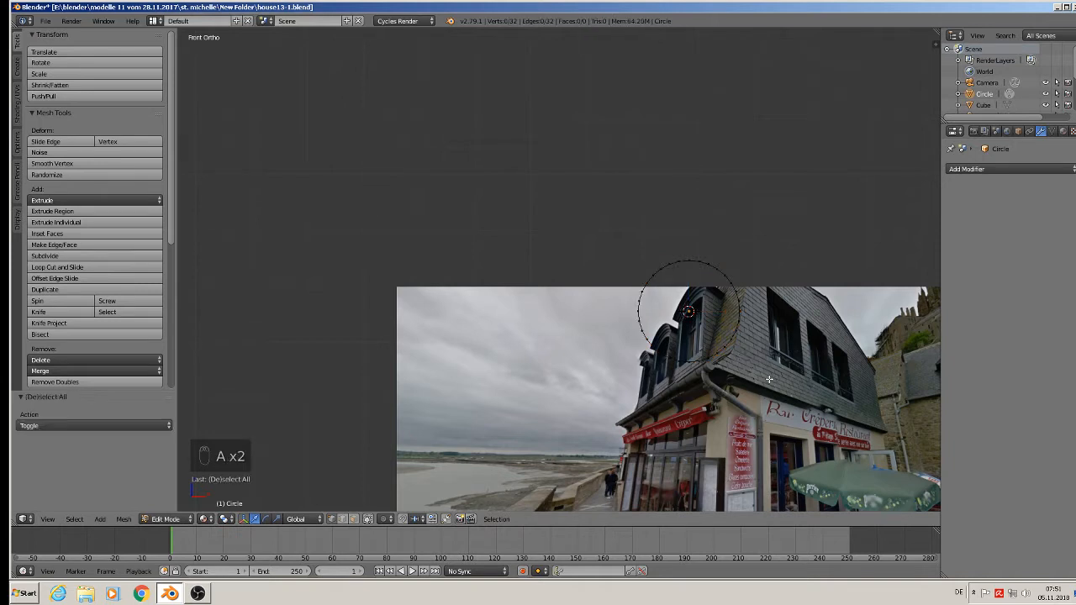
key("b")
left_click_drag(782, 384, 583, 297)
key("c")
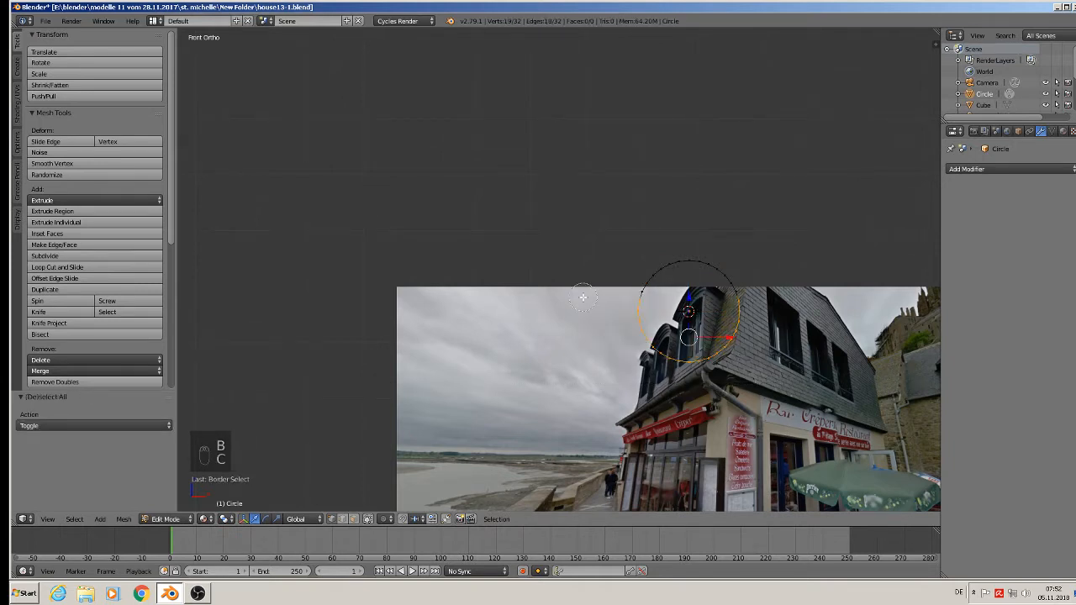
key("x")
left_click(583, 301)
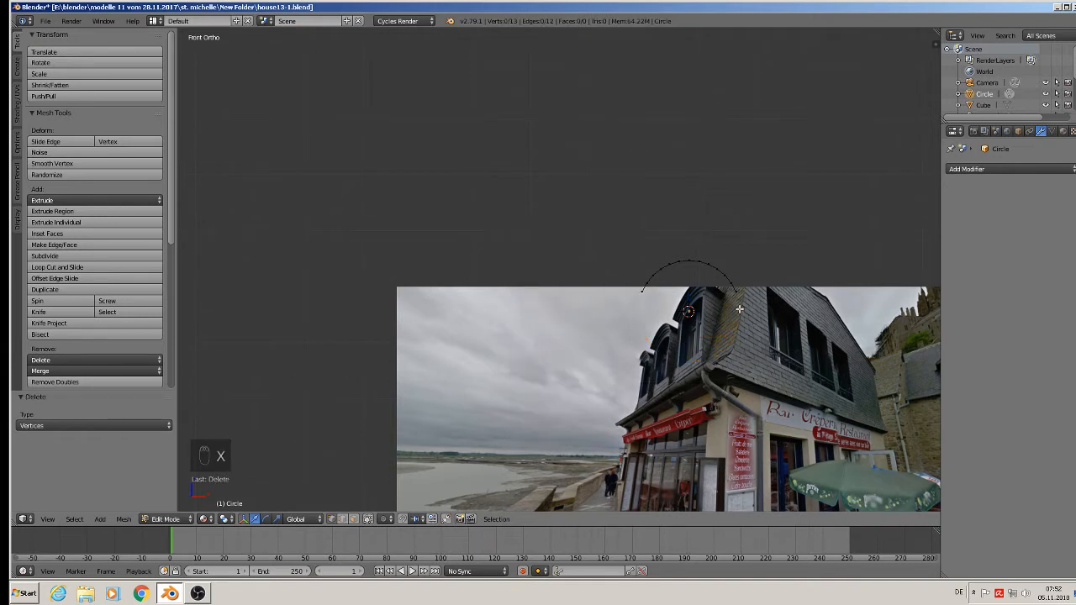
Flatten the arc to about 0.69 along Z, enlarge it by about 1.01 and raise it about 0.07 above the reference photo.
key("a")
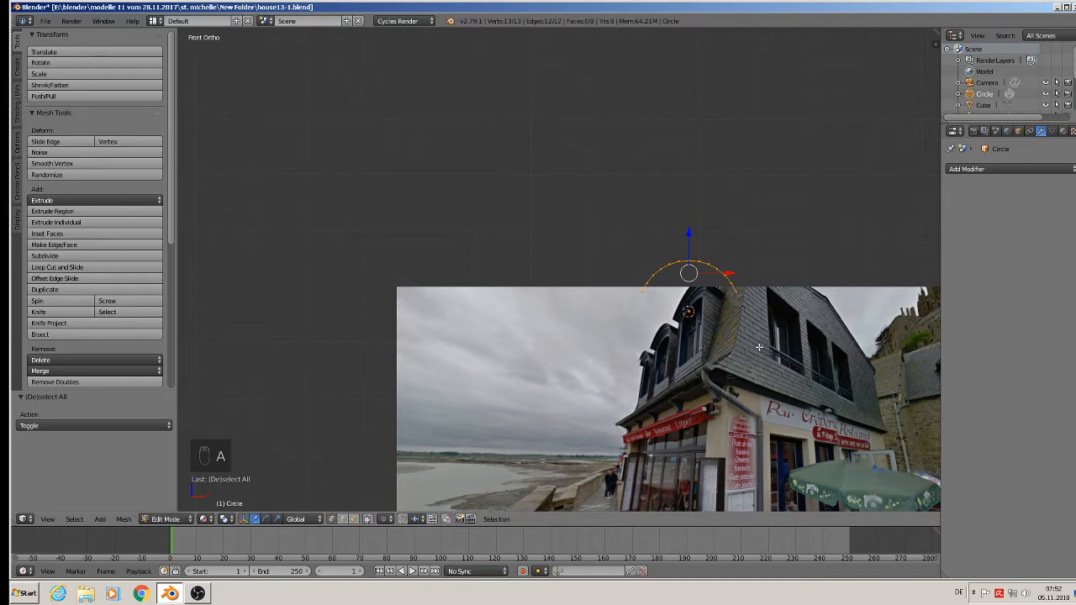
key("s")
key("z")
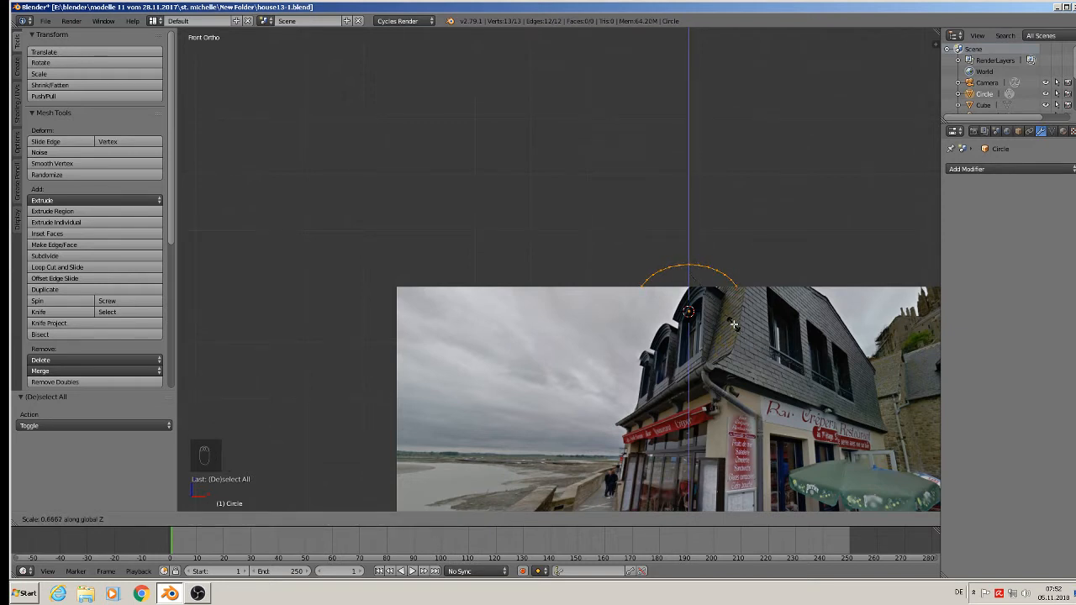
left_click(738, 325)
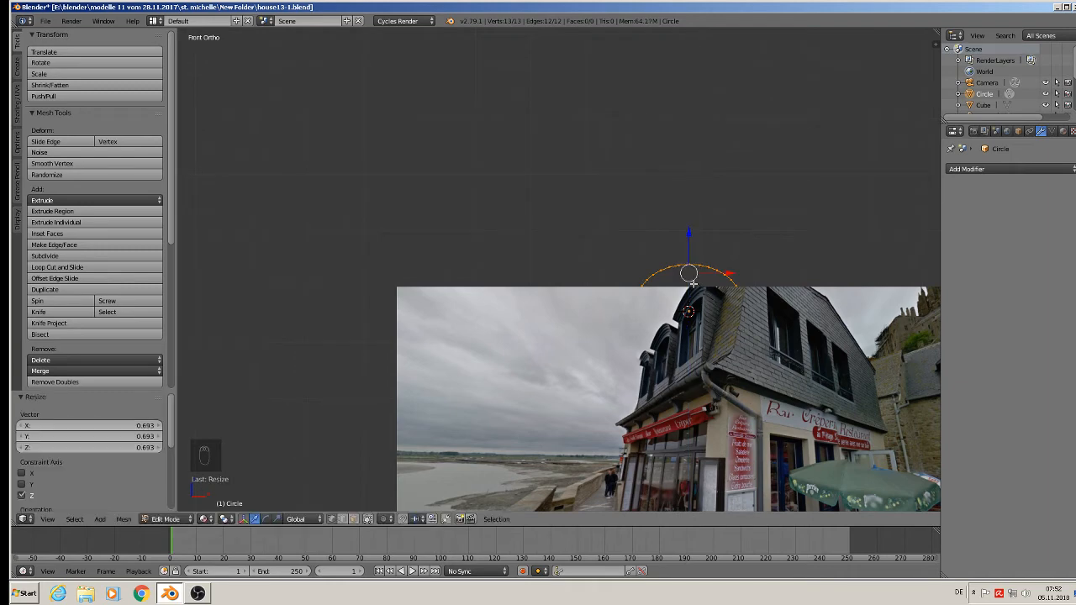
key("s")
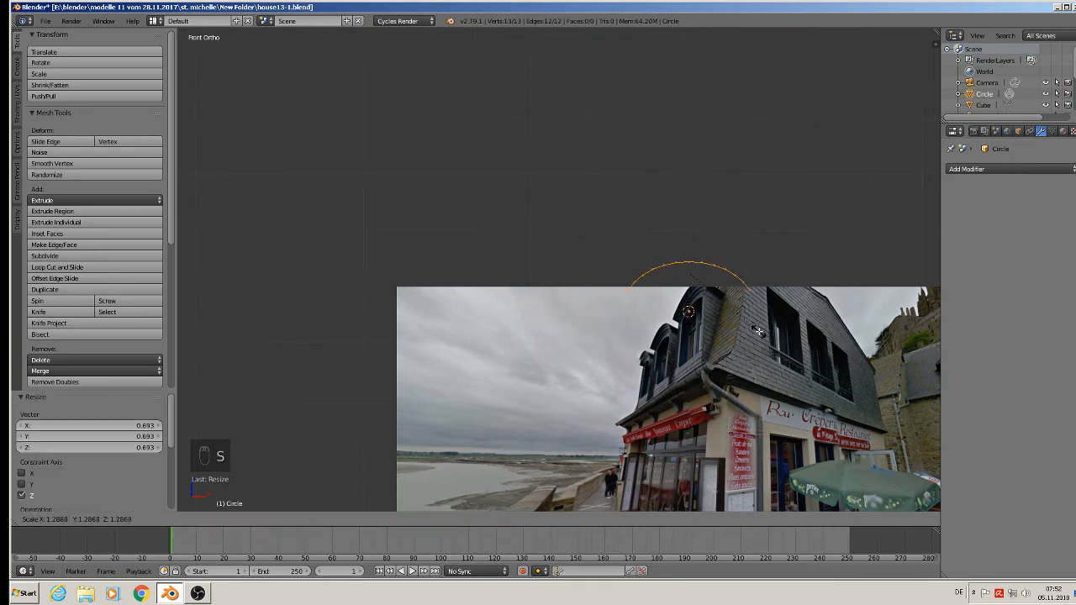
left_click(741, 320)
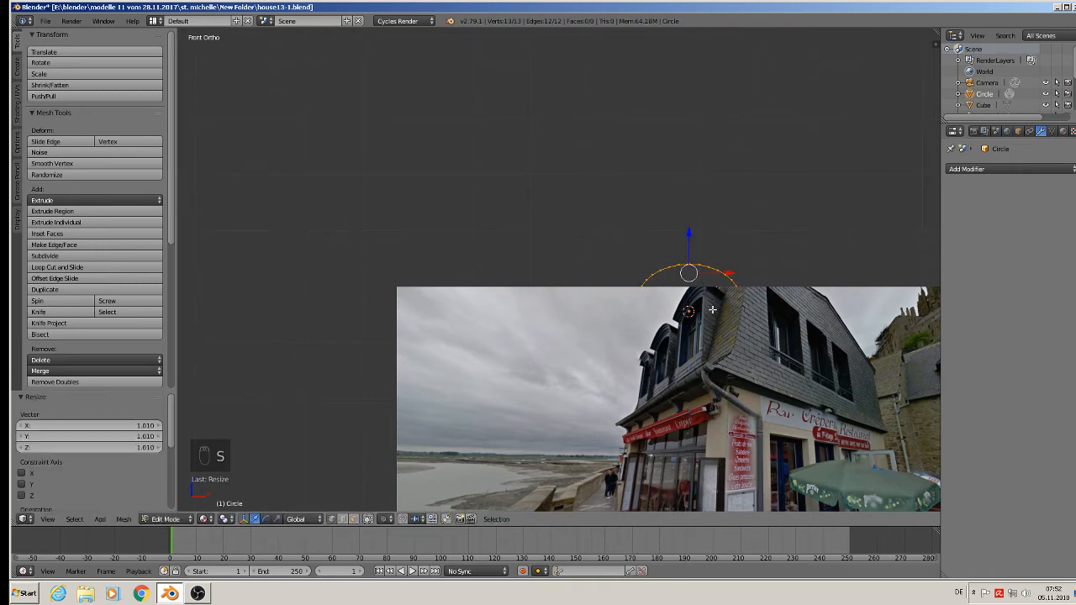
scroll(698, 296, "up", 4)
scroll(697, 317, "down", 1)
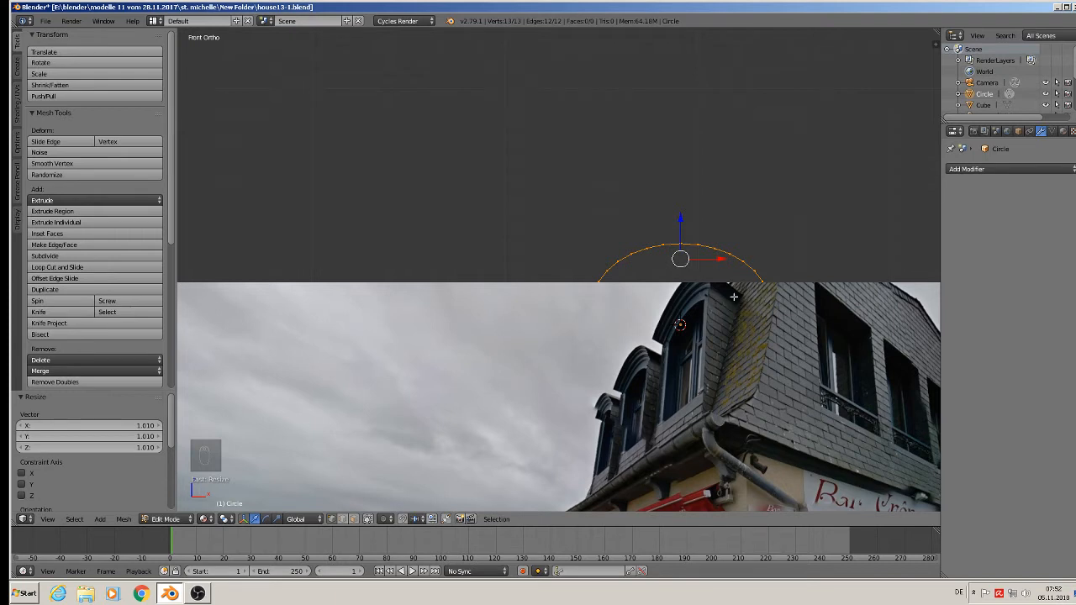
left_click_drag(682, 220, 682, 154)
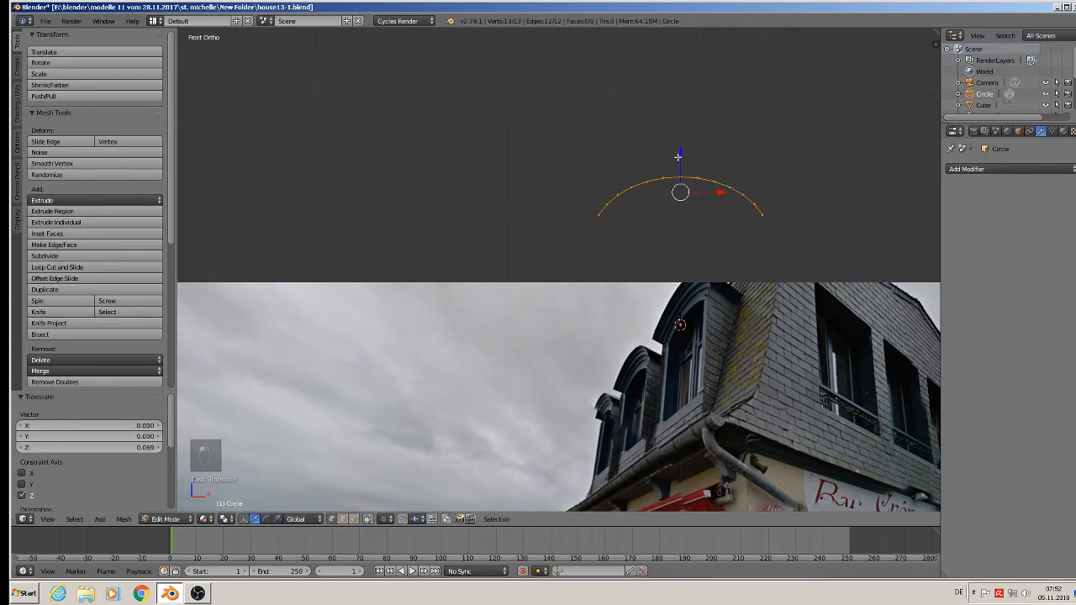
Apply Offset Edges with a width of 0.2 to the arc and shift the second arc about -0.001 along Z.
key("space")
left_click(706, 269)
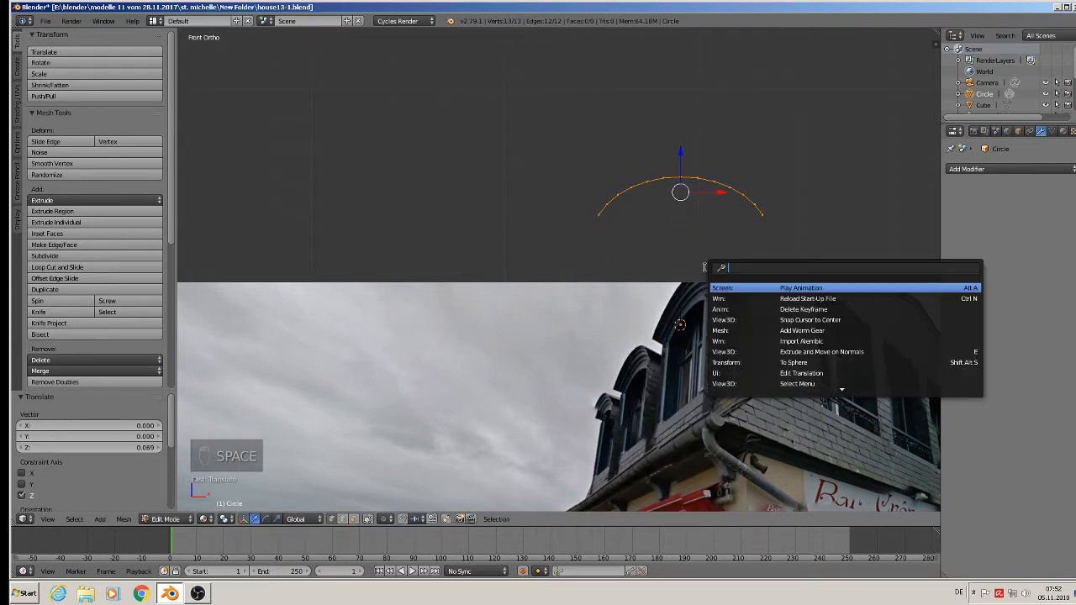
type("off")
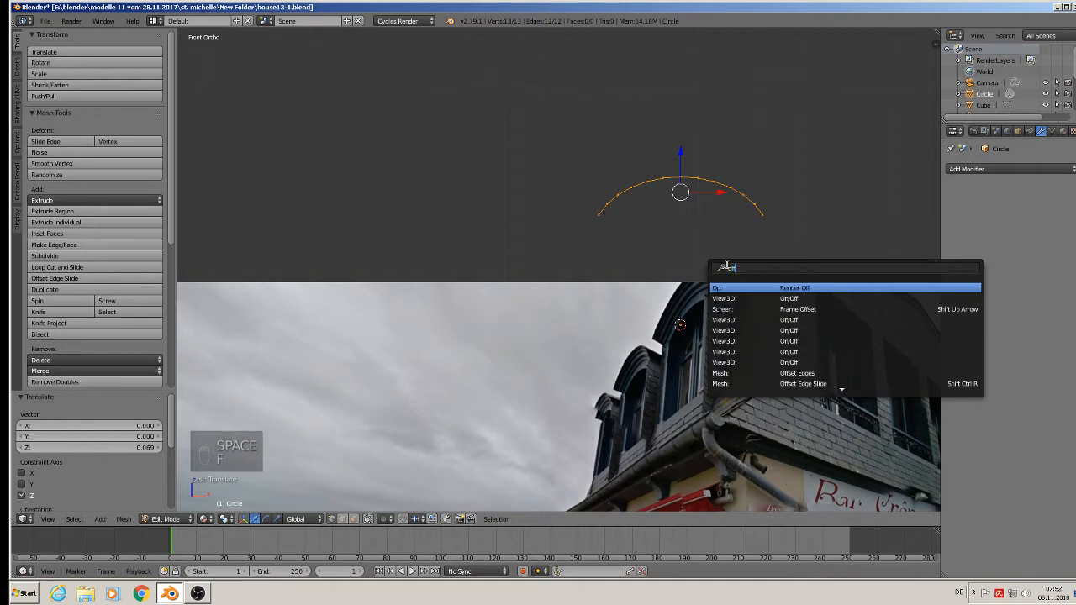
type("s")
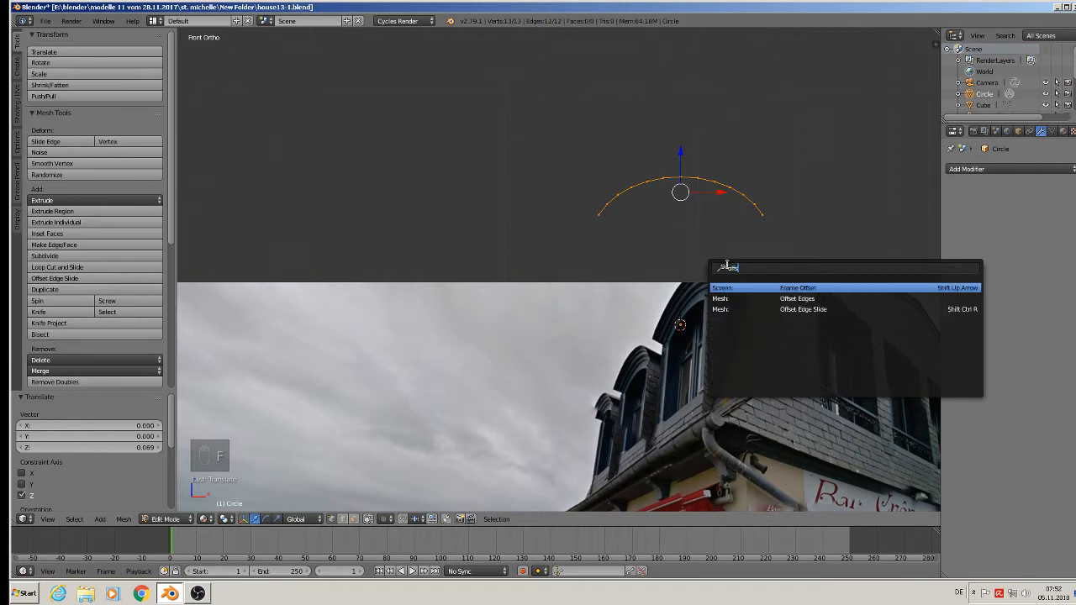
left_click(821, 300)
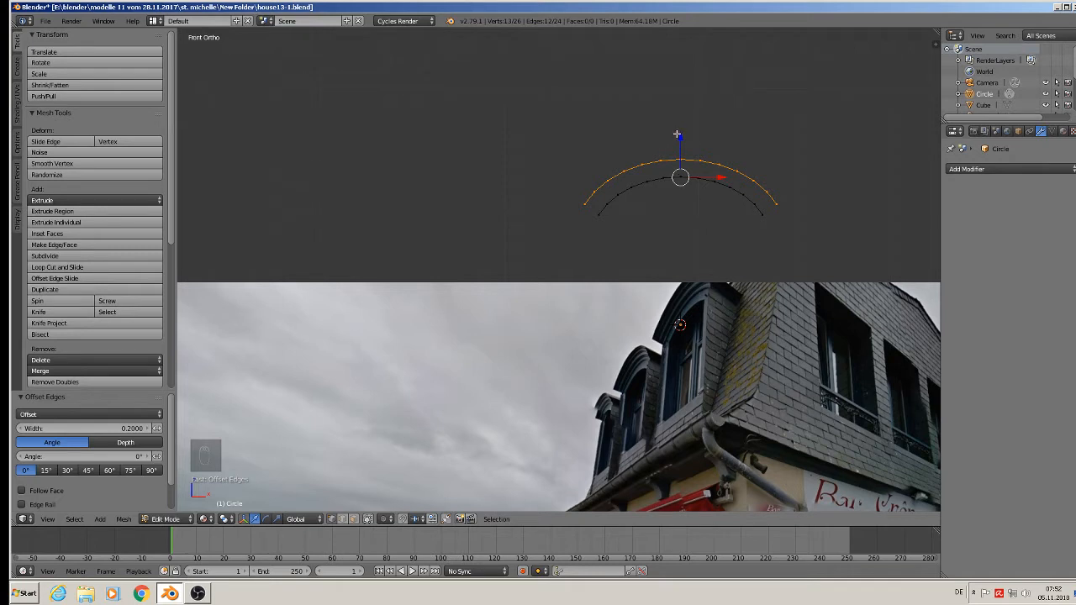
mouse_move(680, 135)
left_mouse_down()
mouse_move(679, 155)
mouse_move(680, 127)
mouse_move(680, 137)
left_mouse_up()
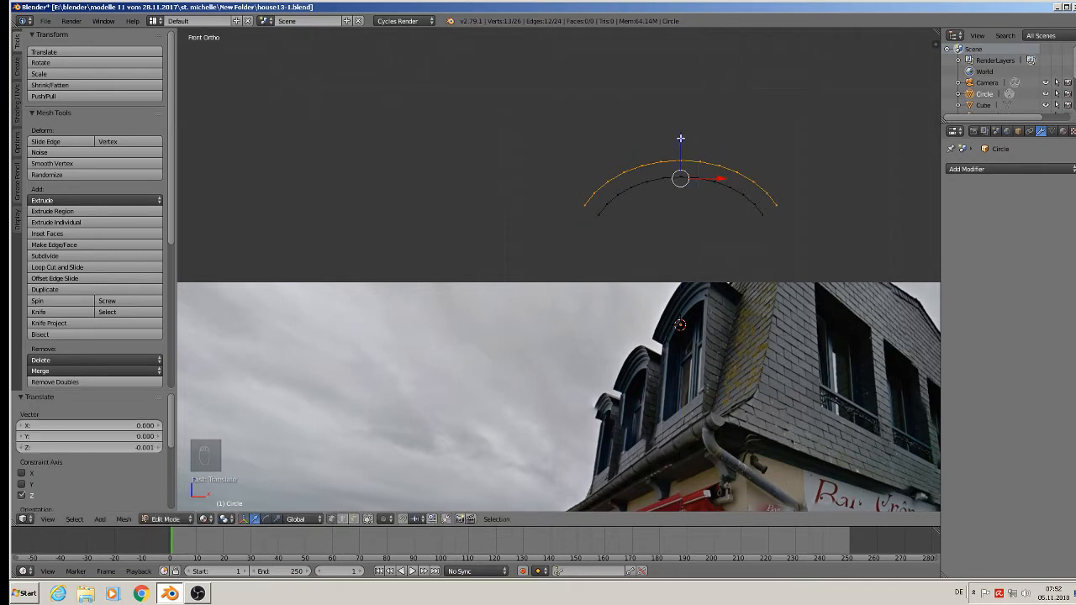
key("g")
right_click(677, 119)
key("s")
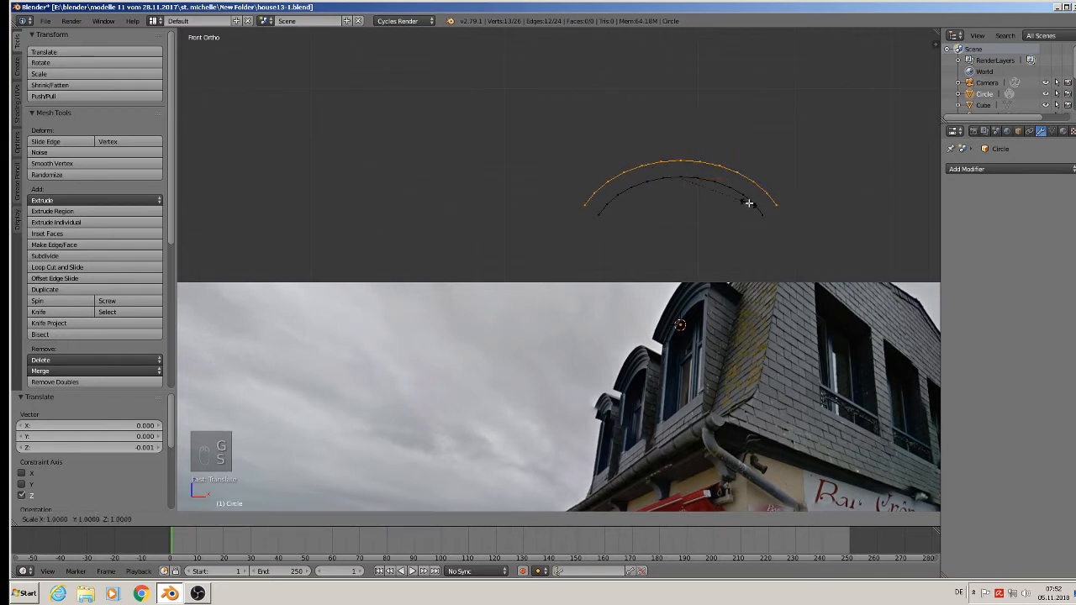
right_click(747, 202)
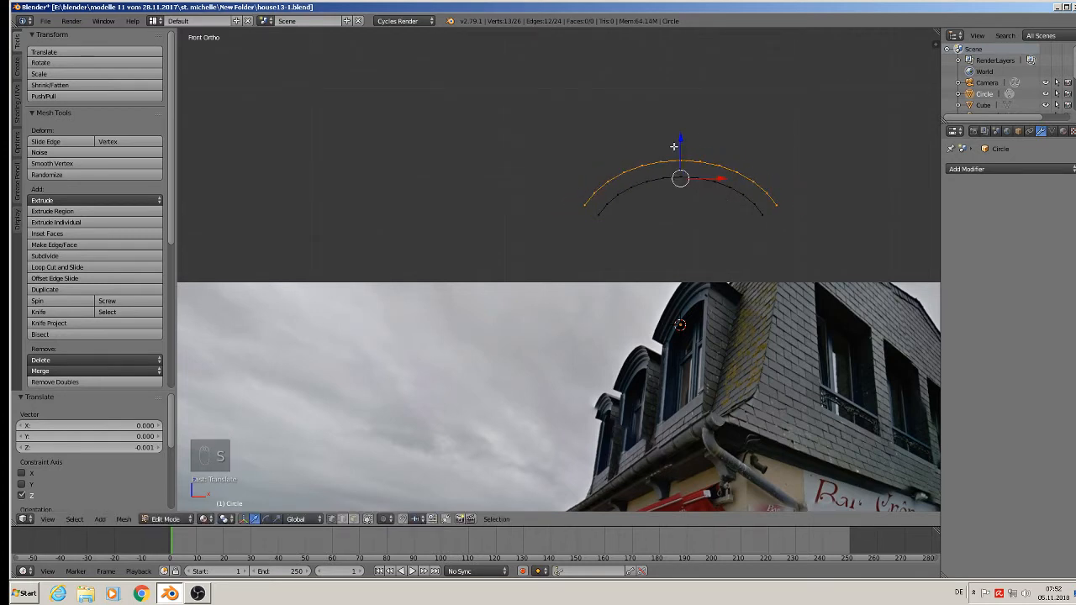
Scale the offset arc down to about 0.69 and position it vertically just beneath the crown of the original arc.
left_click_drag(683, 148, 680, 178)
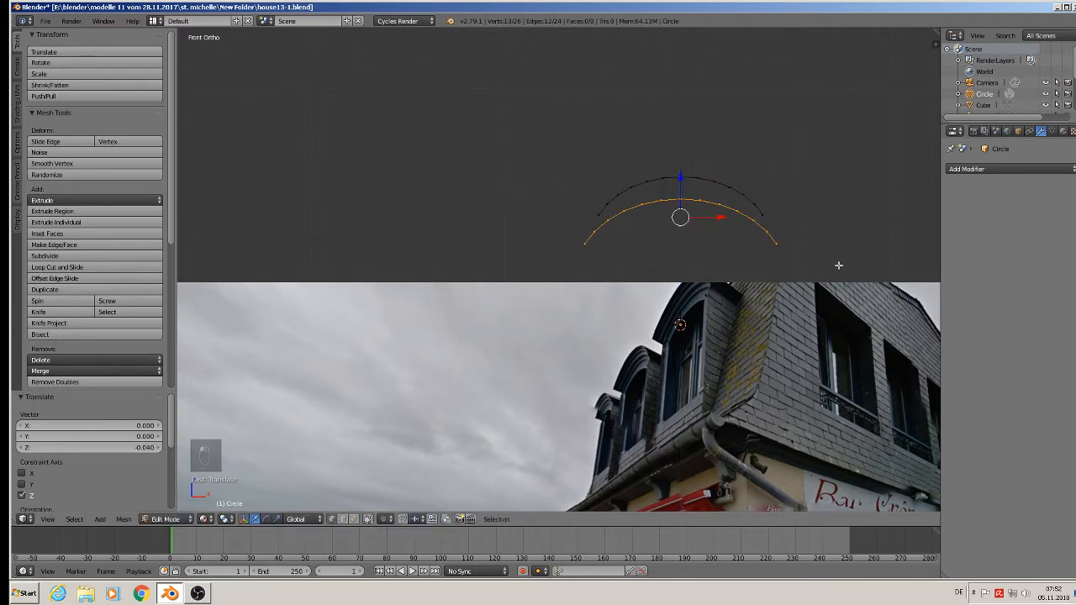
key("s")
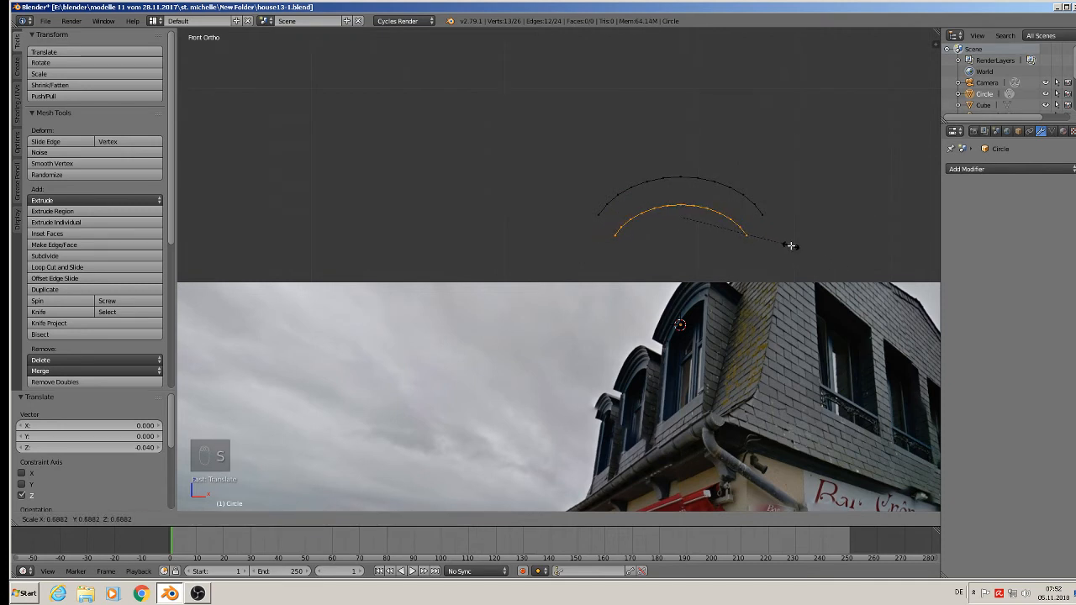
left_click(791, 244)
left_click_drag(679, 180, 681, 169)
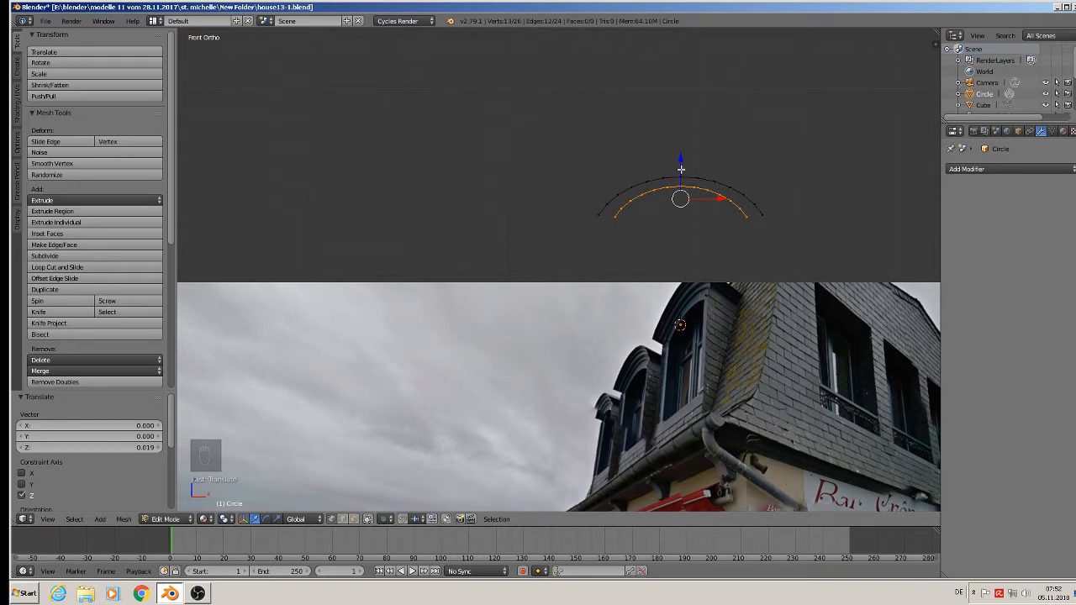
left_click_drag(681, 169, 682, 192)
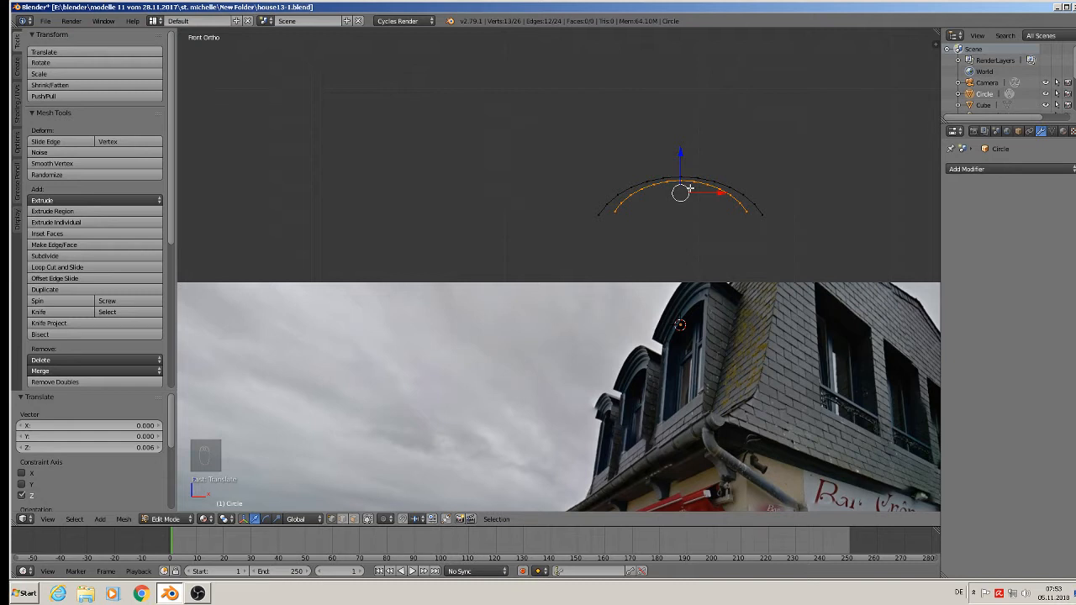
Widen the inner arc by about 1.11 along X so it follows the outer arc more closely.
key("s")
key("x")
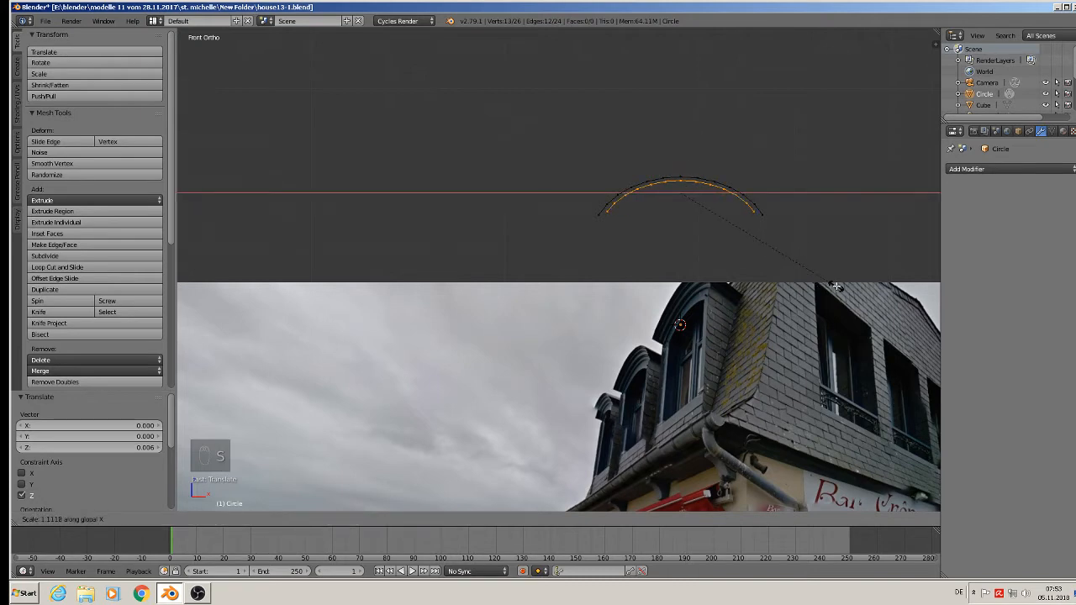
left_click(835, 287)
Extrude the inner arc's end vertex on the +X side by about 0.003 along X and -0.004 along Z.
scroll(832, 286, "up", 4)
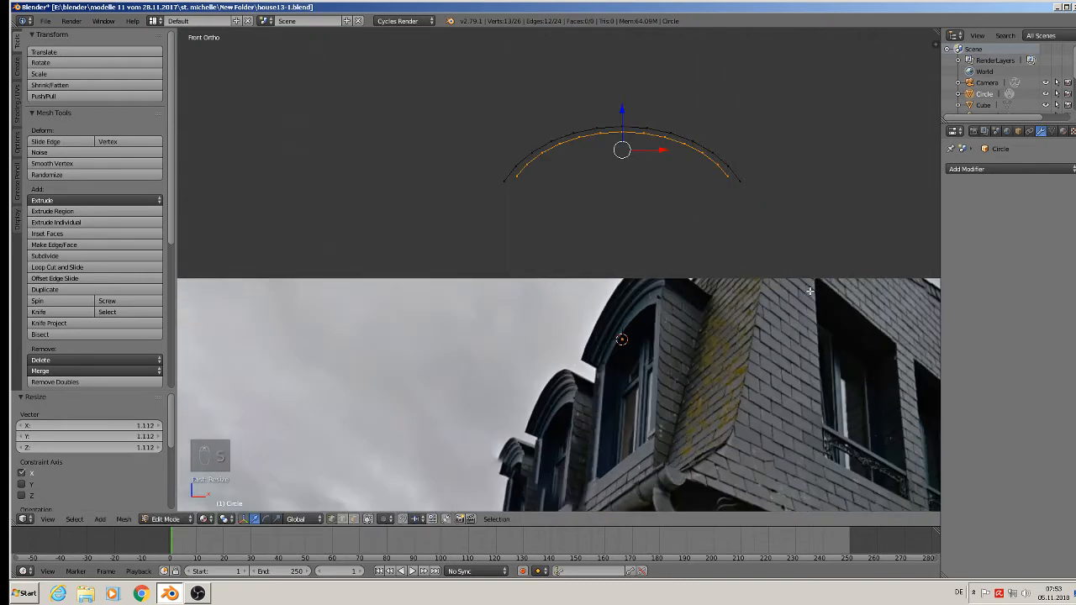
scroll(761, 244, "up", 4)
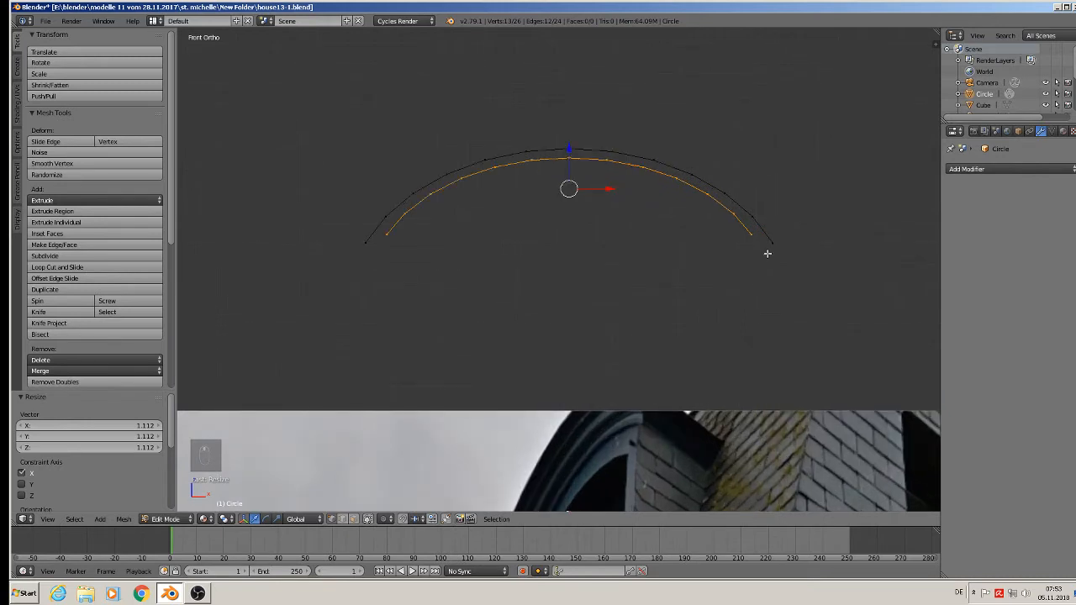
right_click(735, 217)
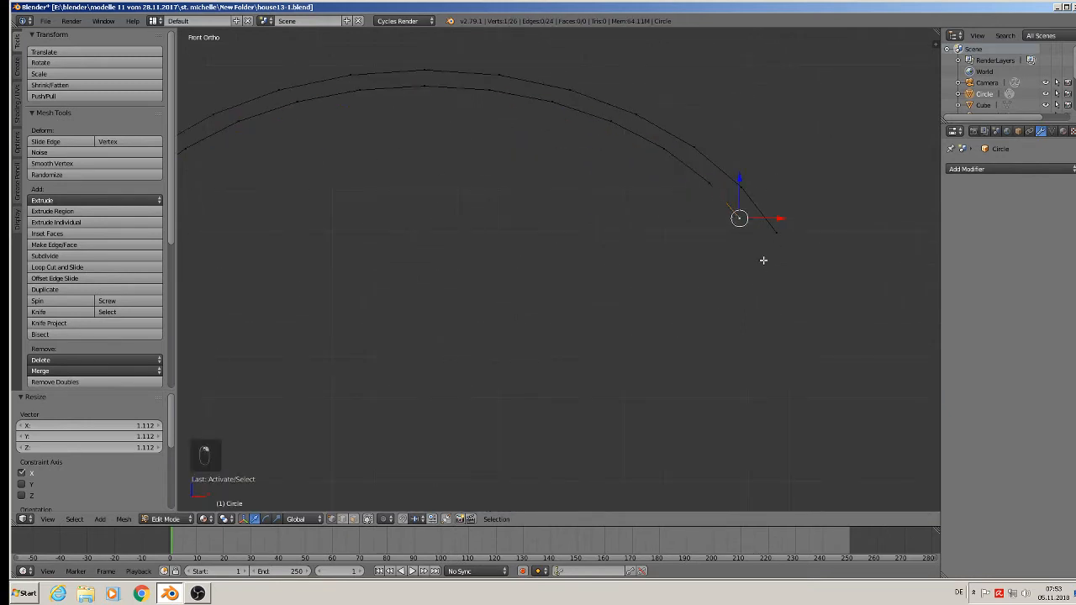
key("e")
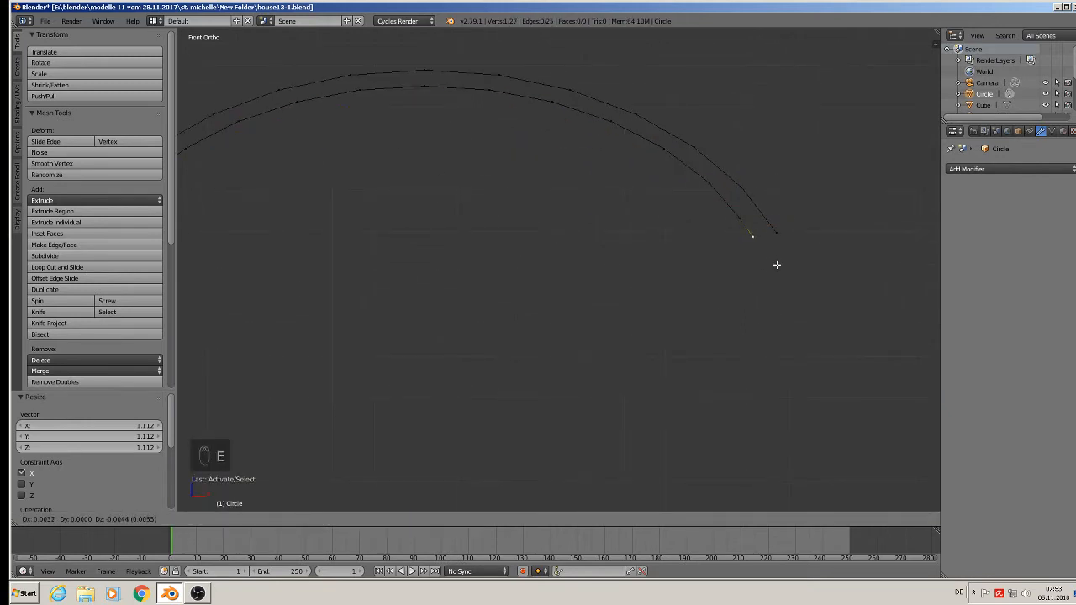
left_click(777, 265)
key("e")
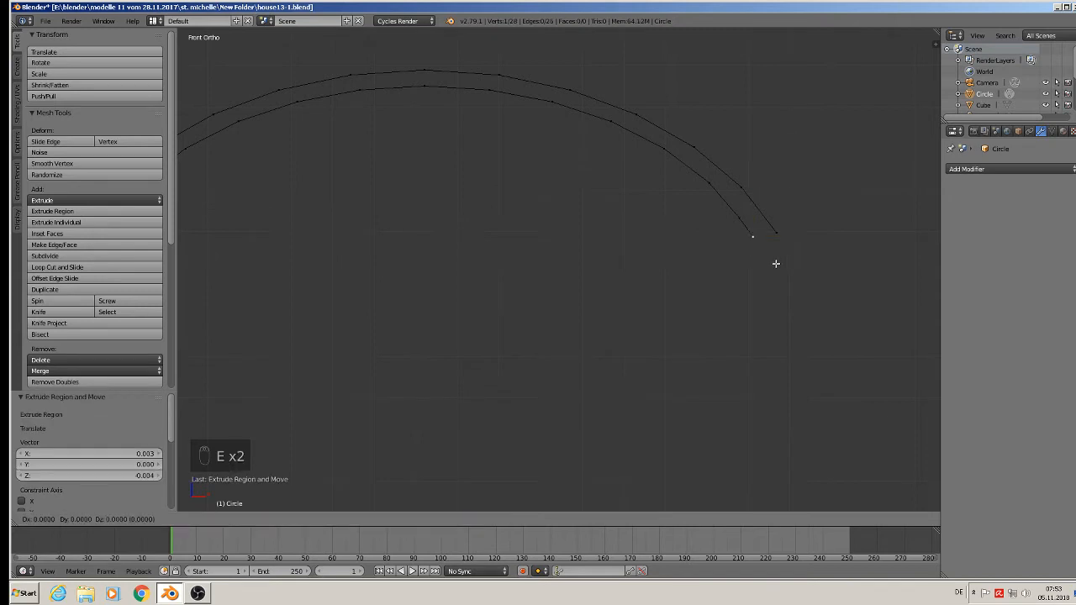
left_click(783, 262)
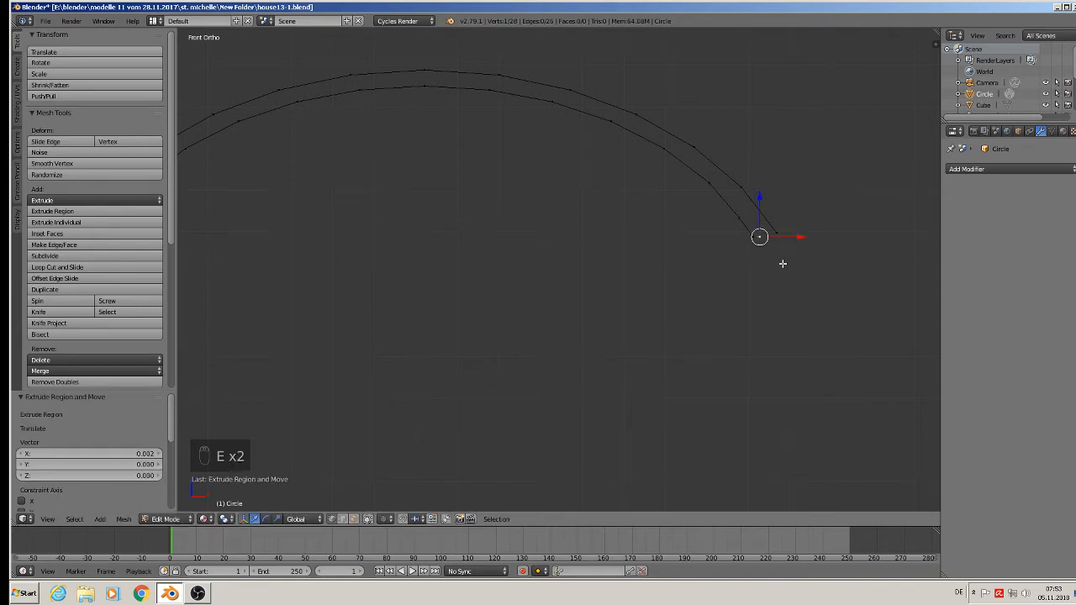
key("x")
left_click(781, 263)
Shift the extruded end vertex of the inner arc about -0.0005 along X to even the gap to the outer arc.
right_click(755, 236)
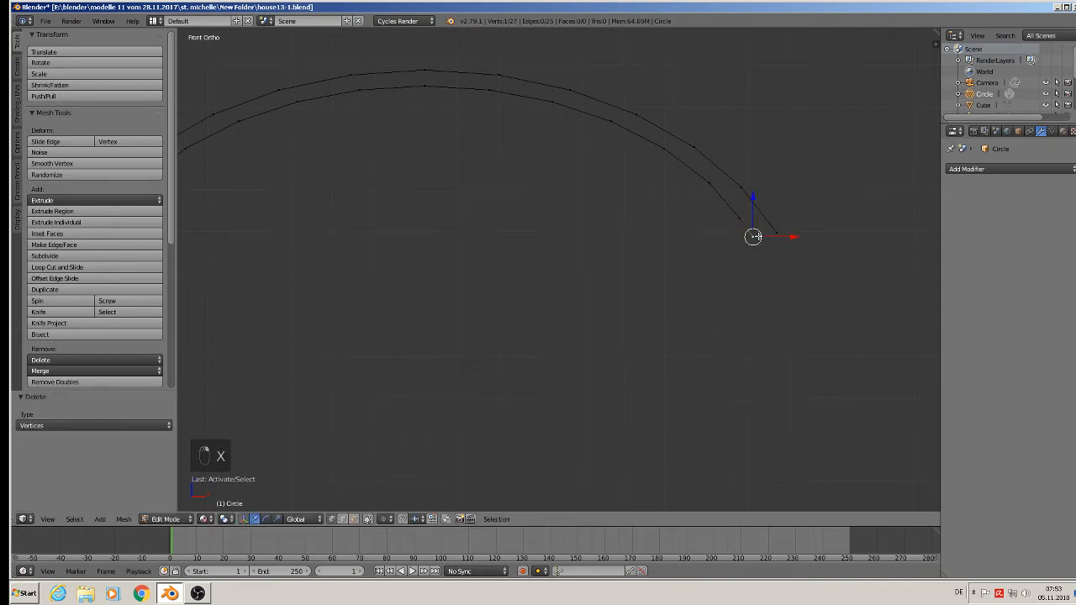
left_click_drag(752, 210, 783, 234)
scroll(758, 242, "down", 1)
middle_click_drag(445, 275, 687, 250, "shift")
scroll(544, 227, "up", 2)
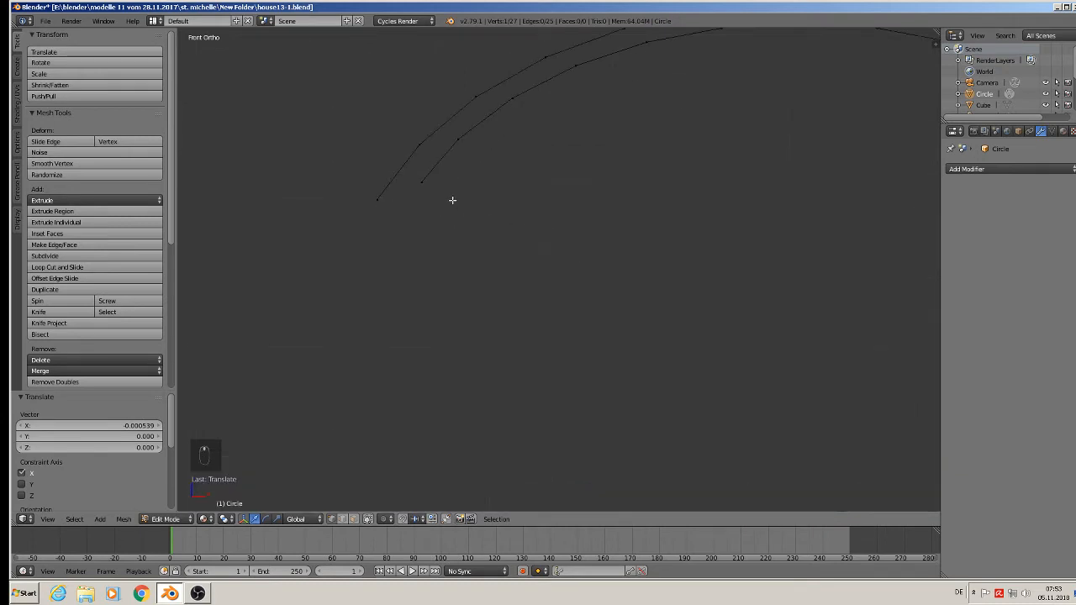
Extrude the inner arc's end vertex on the -X side by about -0.003 along X and -0.004 along Z.
right_click(433, 187)
key("e")
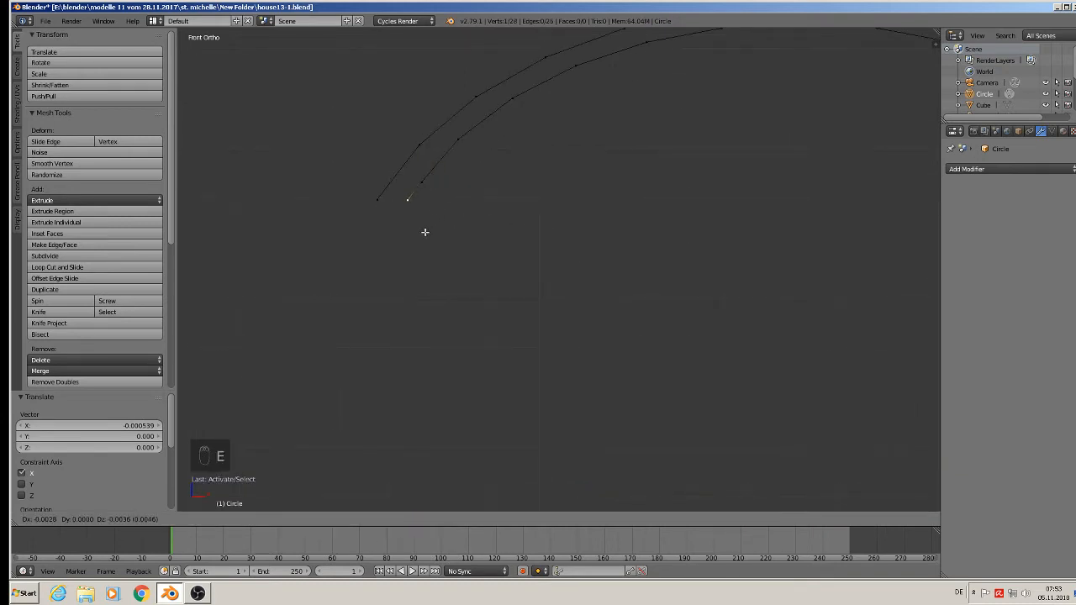
left_click(425, 232)
scroll(435, 233, "down", 4)
middle_click_drag(474, 229, 352, 217, "shift")
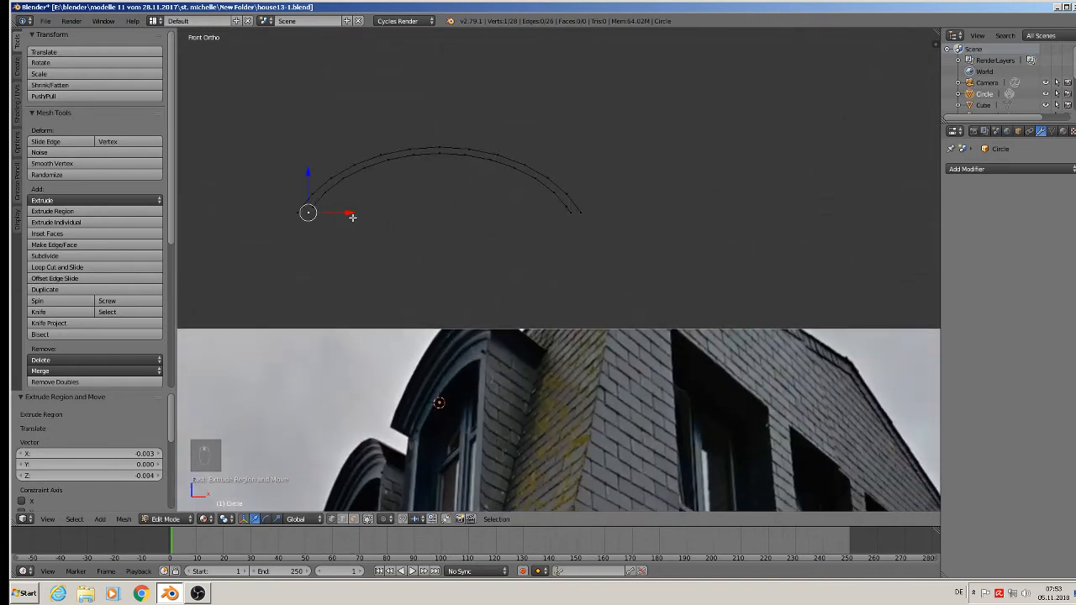
scroll(352, 217, "down", 1)
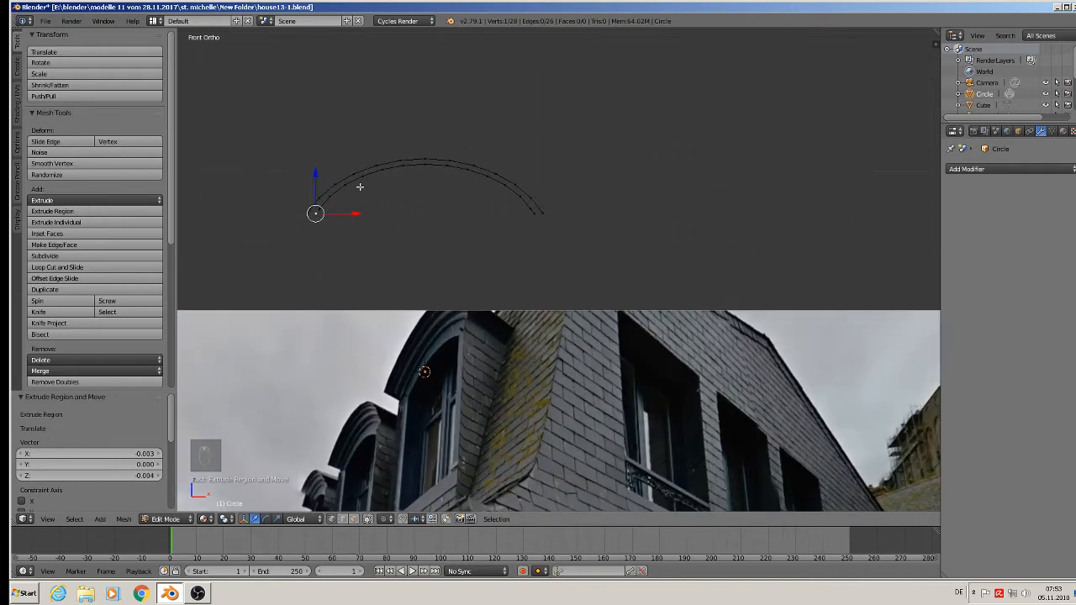
Duplicate the inner arc and move the copy about -0.005 along Z.
right_click(359, 177, "alt")
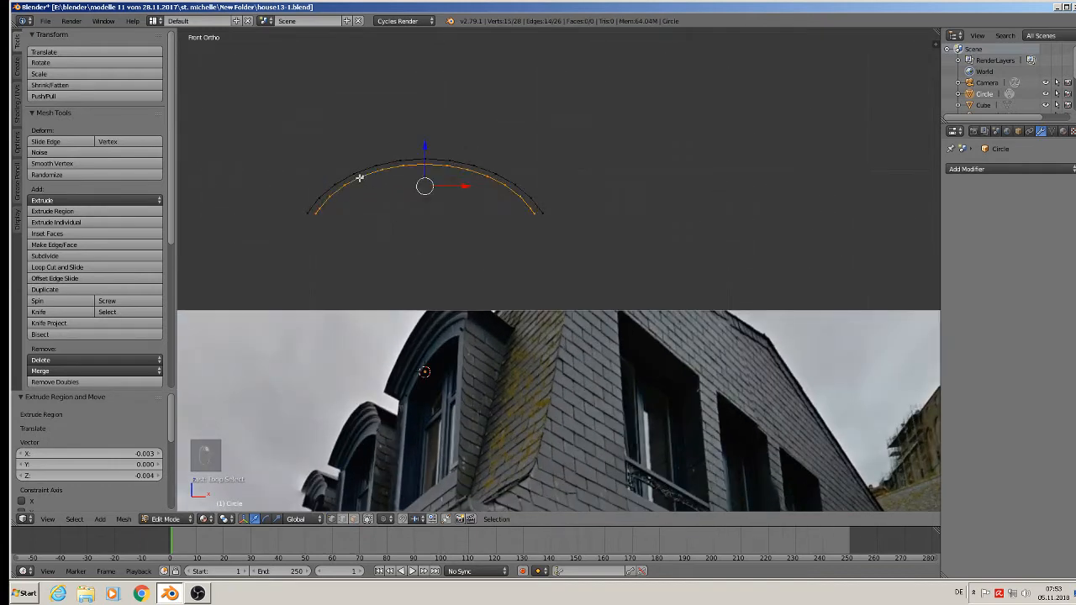
key("shift+d")
right_click(362, 179)
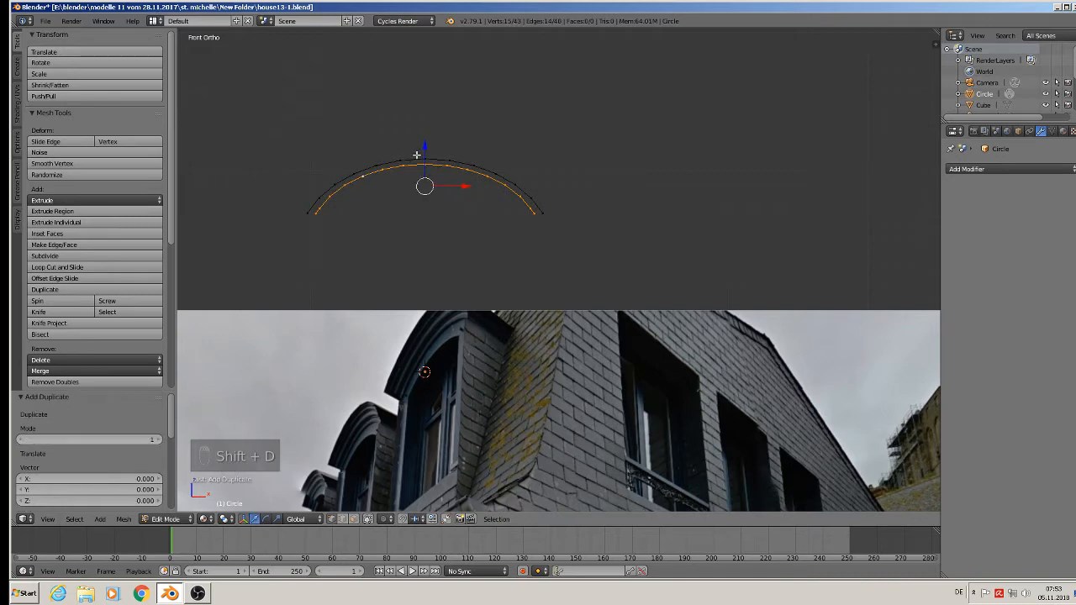
left_click_drag(424, 150, 425, 163)
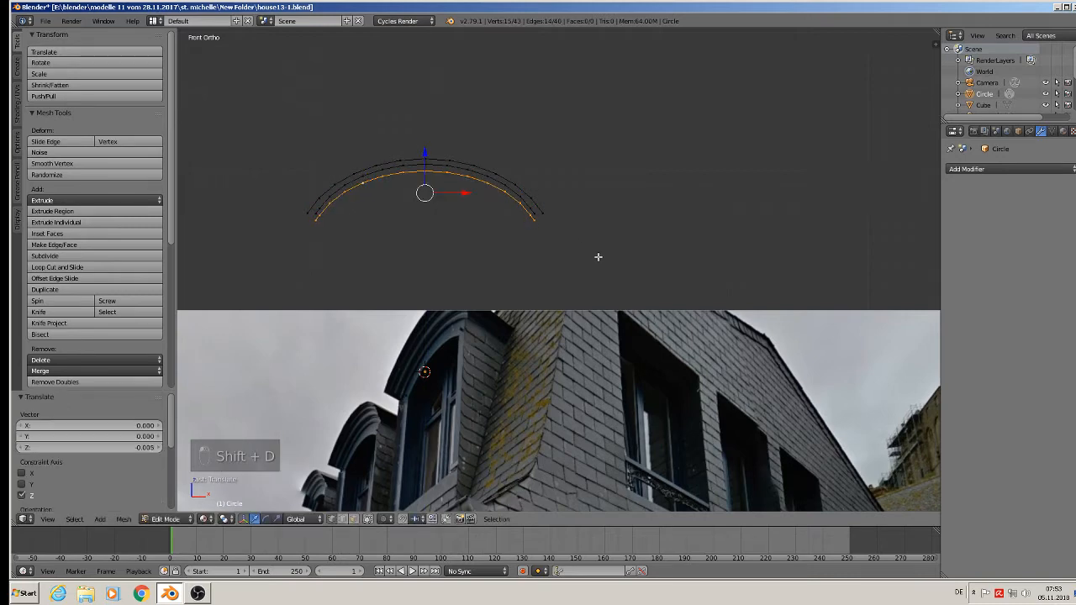
Scale the duplicated arc to about 0.943 along X and raise it about 0.002 along Z.
key("s")
key("x")
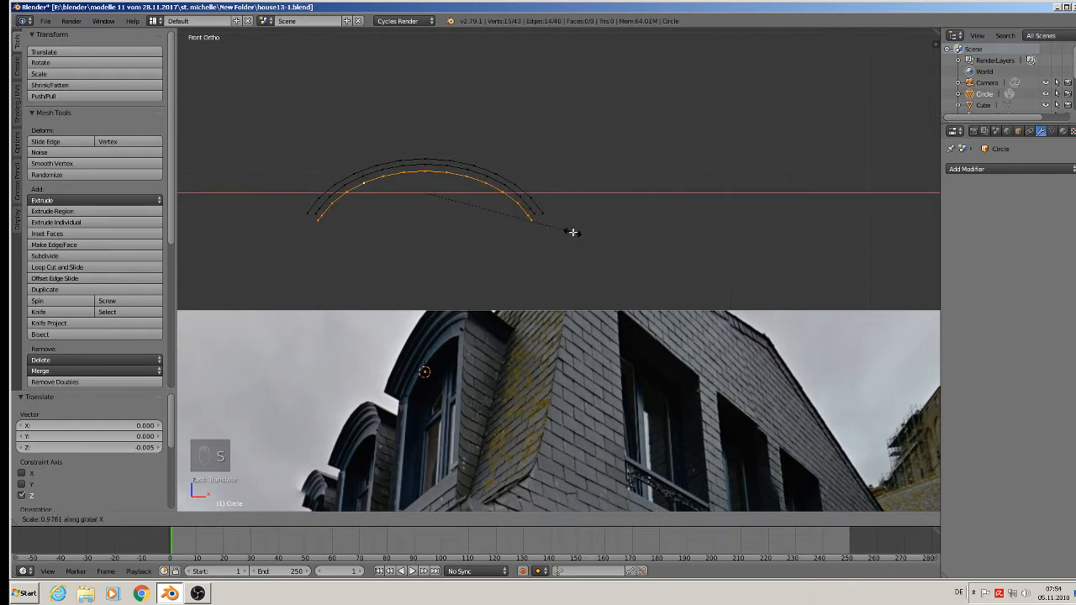
left_click(568, 231)
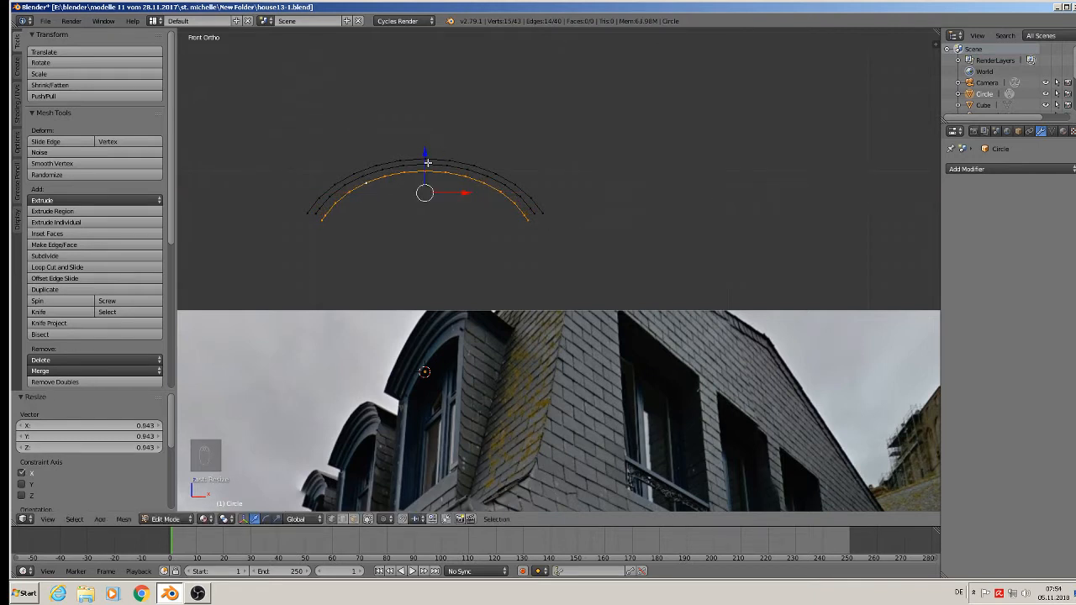
left_click_drag(427, 162, 428, 159)
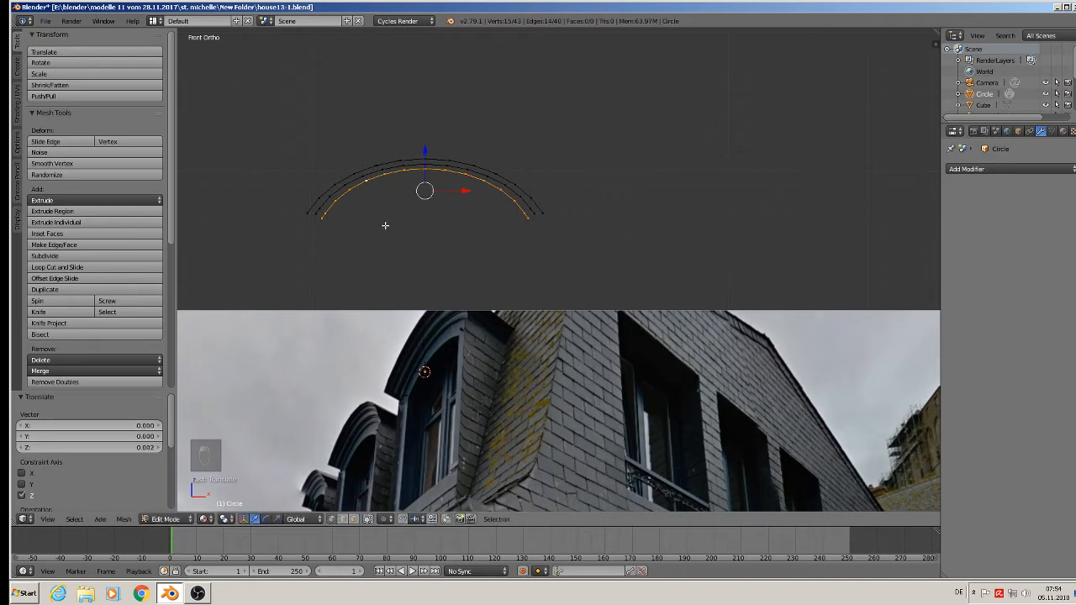
Delete the lowest end vertex on both sides of the innermost arc so its ends align with the other arcs.
scroll(367, 230, "up", 3)
right_click(285, 217)
key("x")
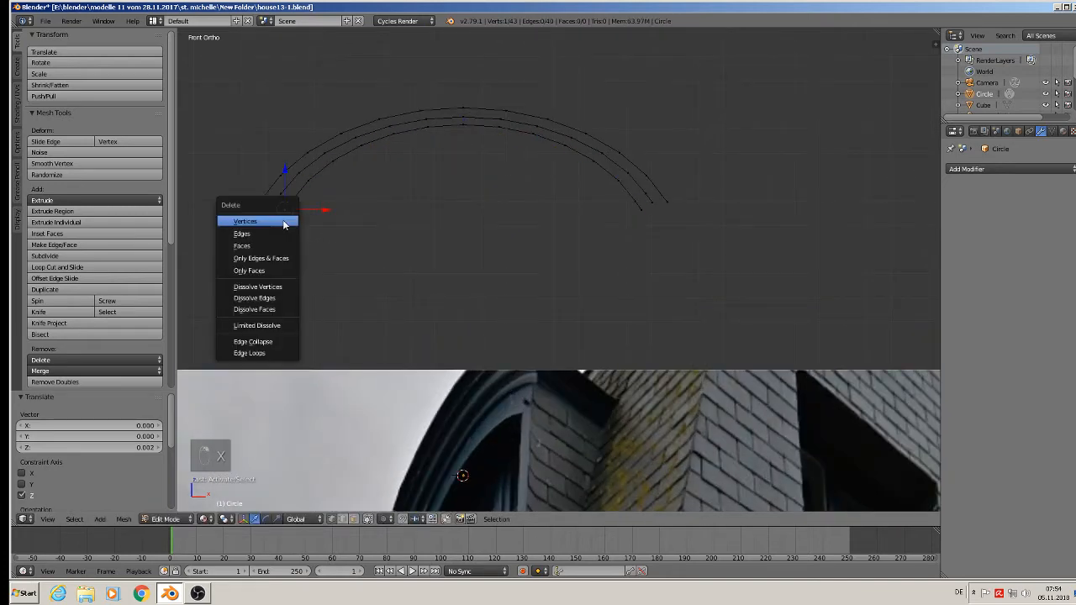
left_click(284, 218)
right_click(641, 210)
key("x")
left_click(646, 221)
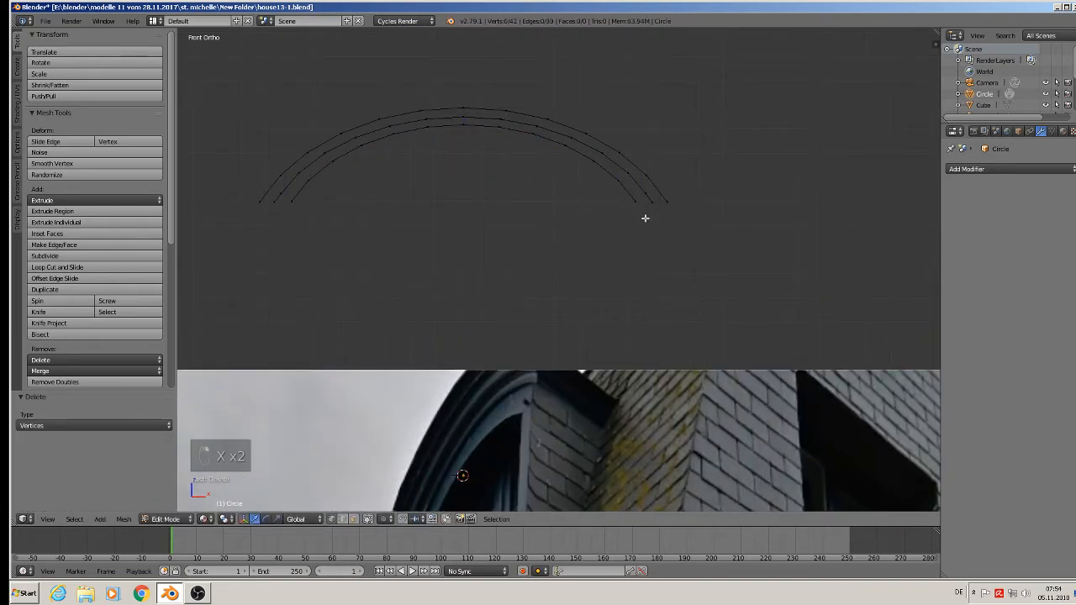
scroll(645, 217, "up", 2)
scroll(645, 199, "down", 3)
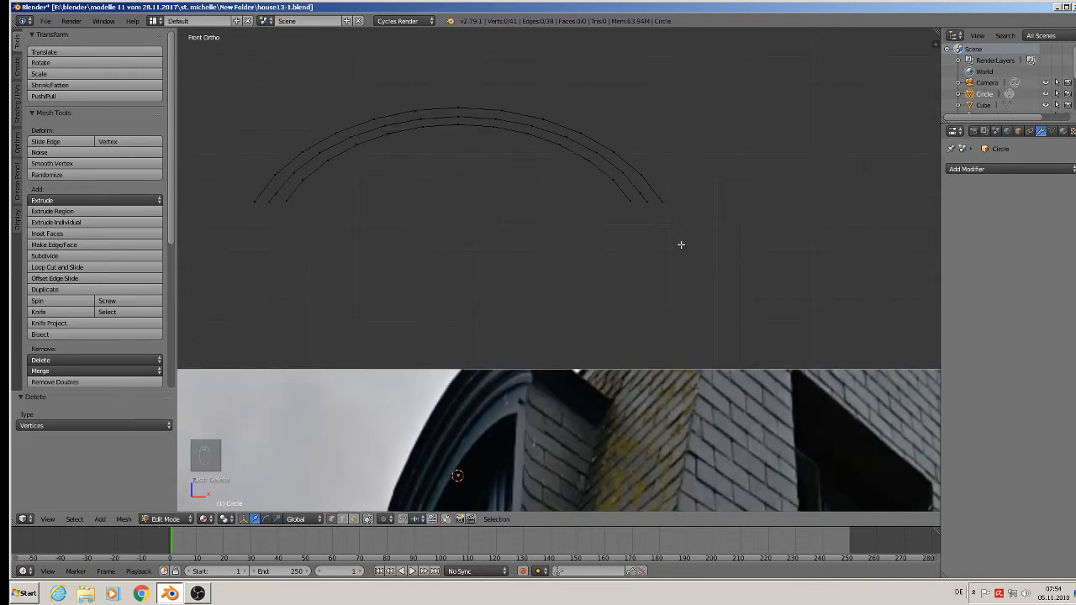
Select the outer and middle arcs and fill the band between them with a face.
scroll(681, 245, "down", 1)
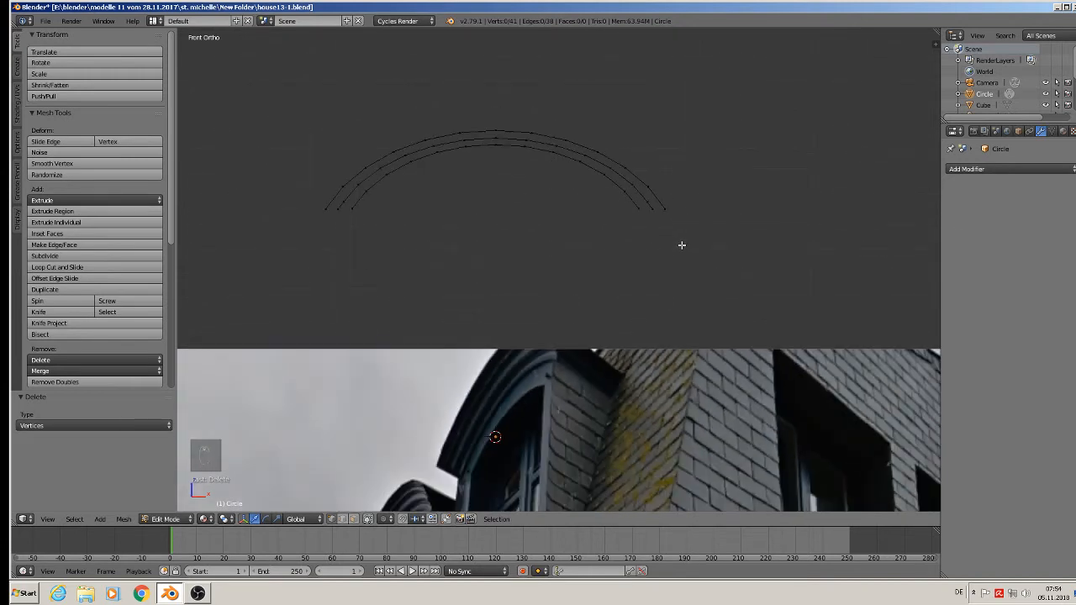
right_click(448, 134, "alt")
right_click(451, 143, "alt+shift")
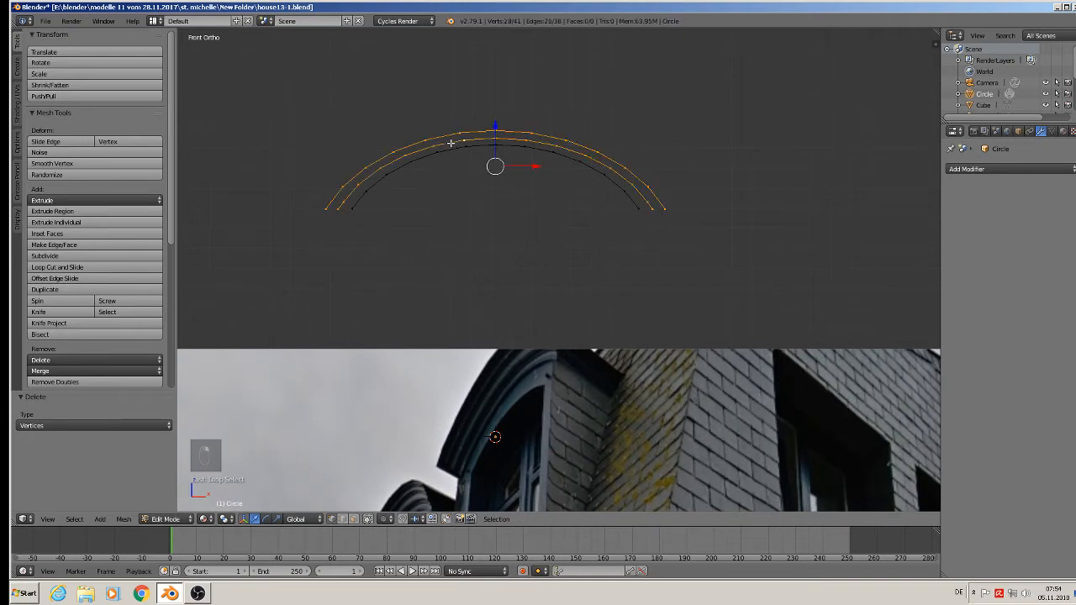
key("f")
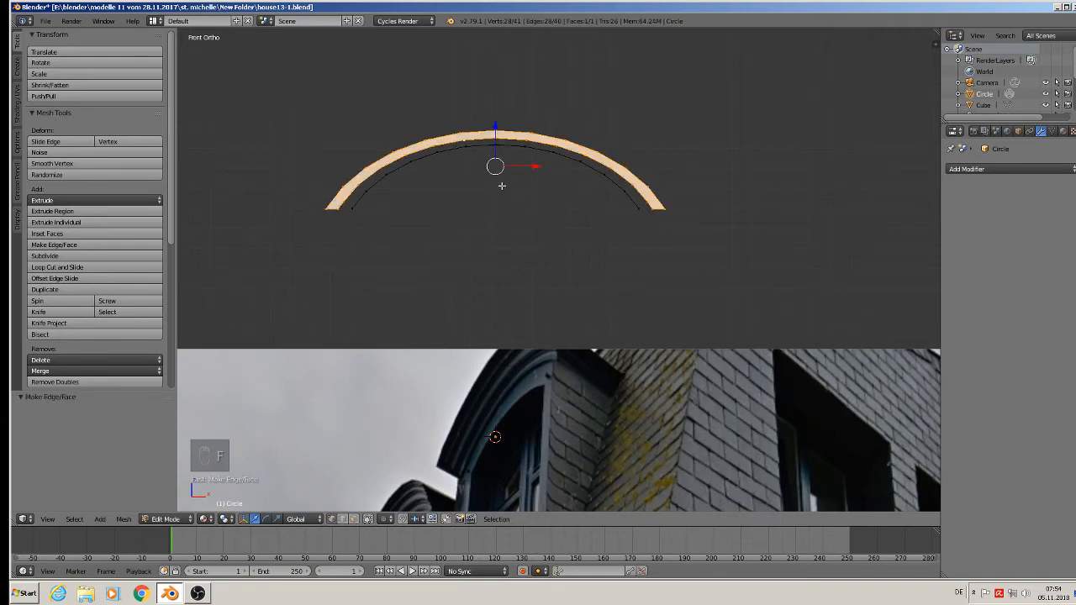
Select the lower edge of the filled band along the middle arc and extrude it about 0.007 along Y.
middle_click_drag(502, 186, 449, 222)
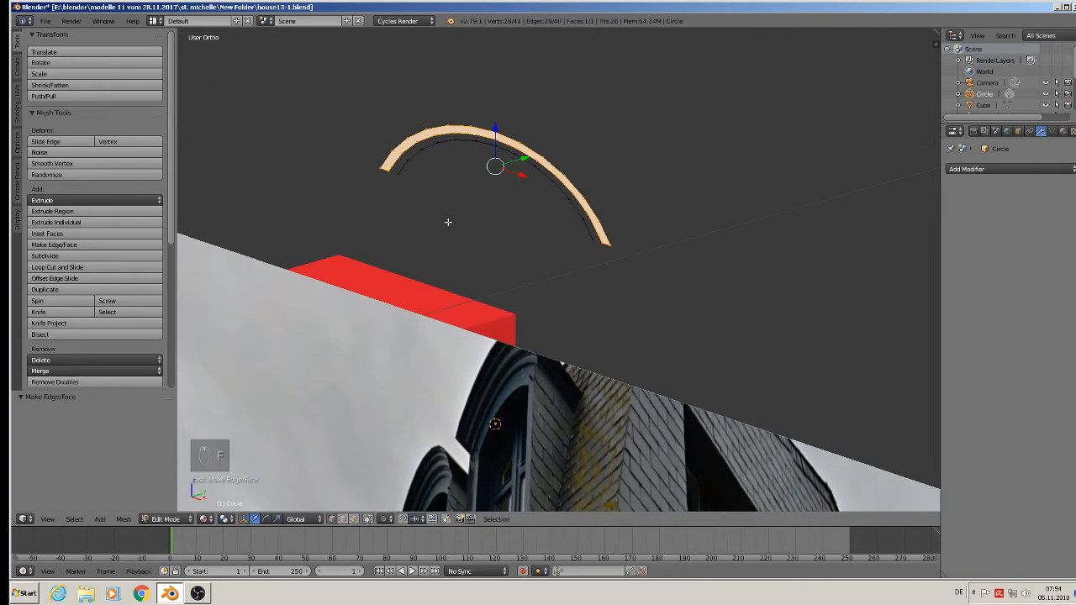
right_click(475, 134, "alt")
right_click(485, 139)
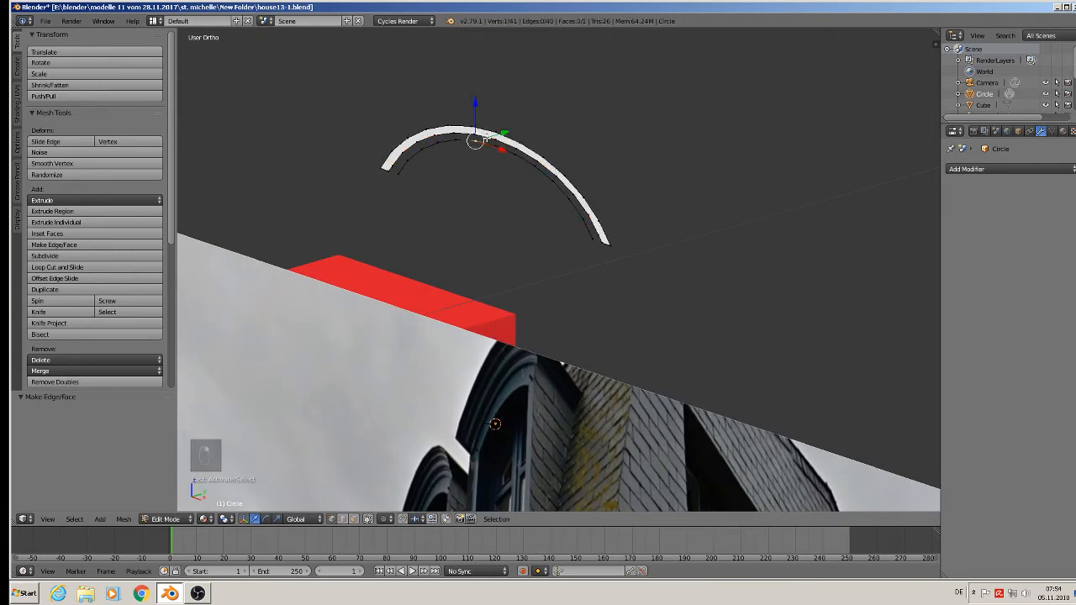
right_click(487, 136, "alt")
scroll(483, 138, "up", 2)
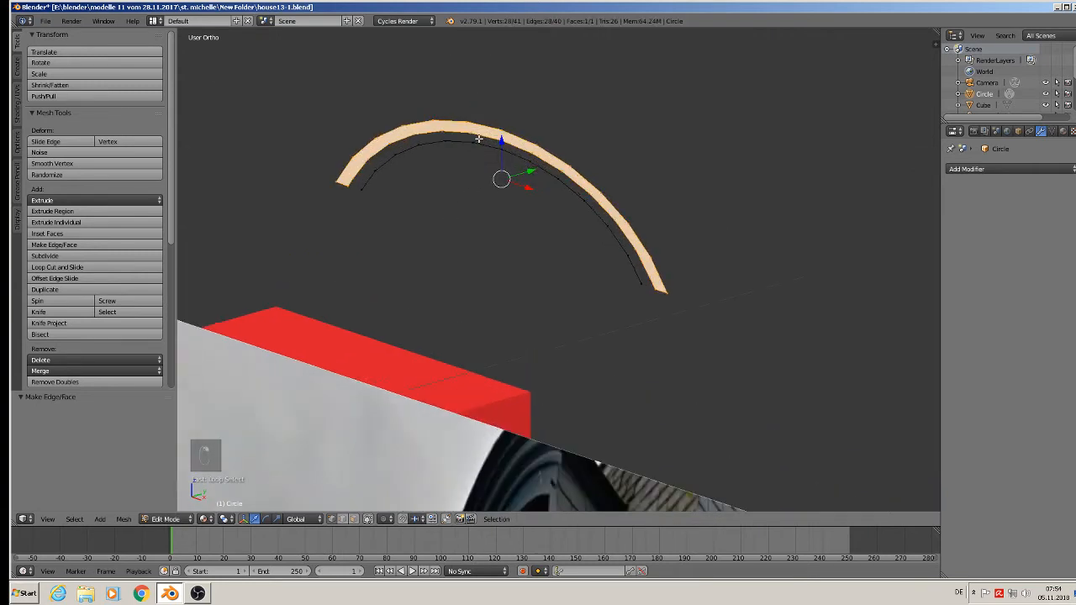
right_click(361, 186)
right_click(657, 287, "ctrl")
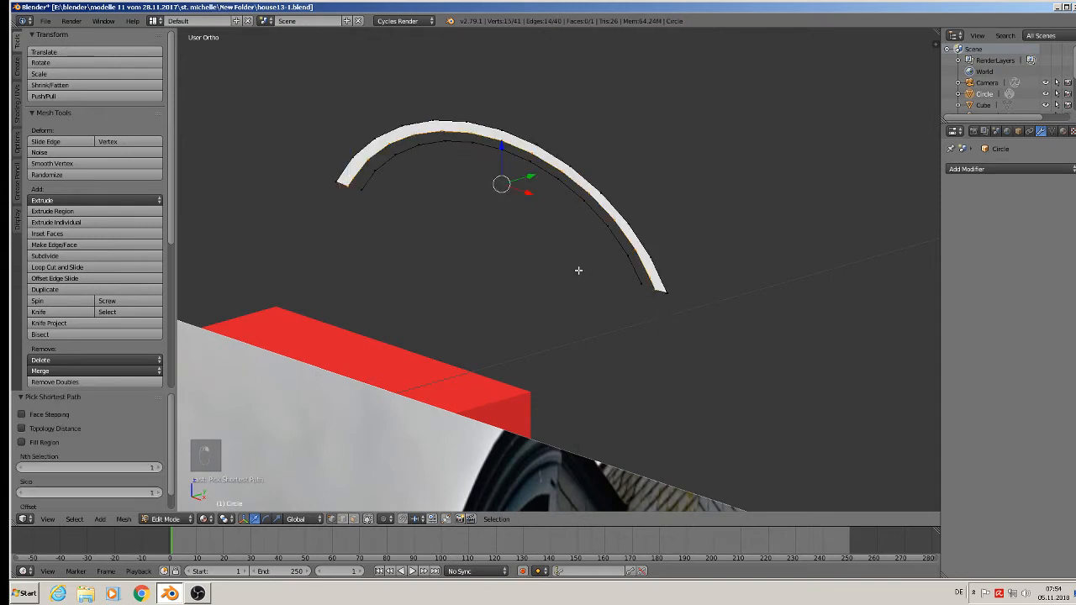
middle_click_drag(579, 270, 551, 277)
key("e")
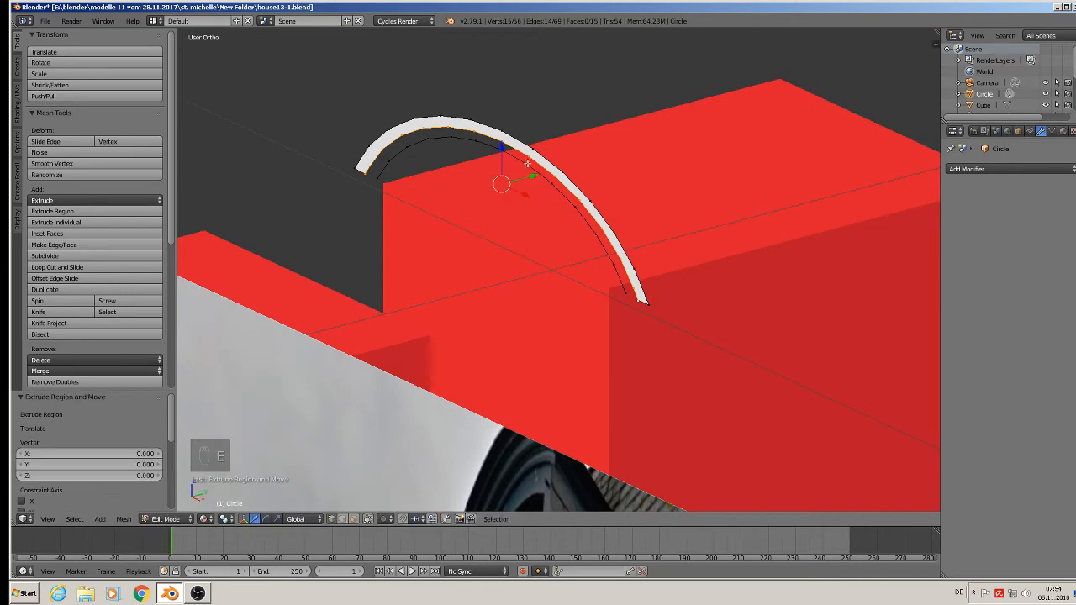
key("g")
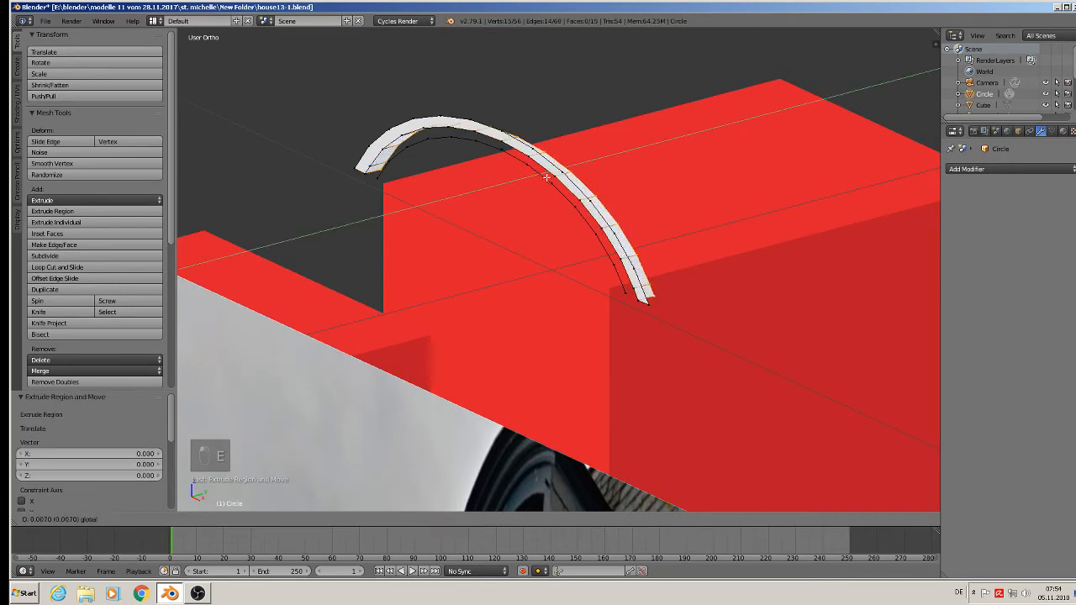
left_click_drag(546, 177, 547, 178)
middle_click_drag(546, 179, 583, 190)
Select the loose innermost arc and move it about 0.008 along Y, level with the back of the extruded lip.
right_click(486, 156, "alt")
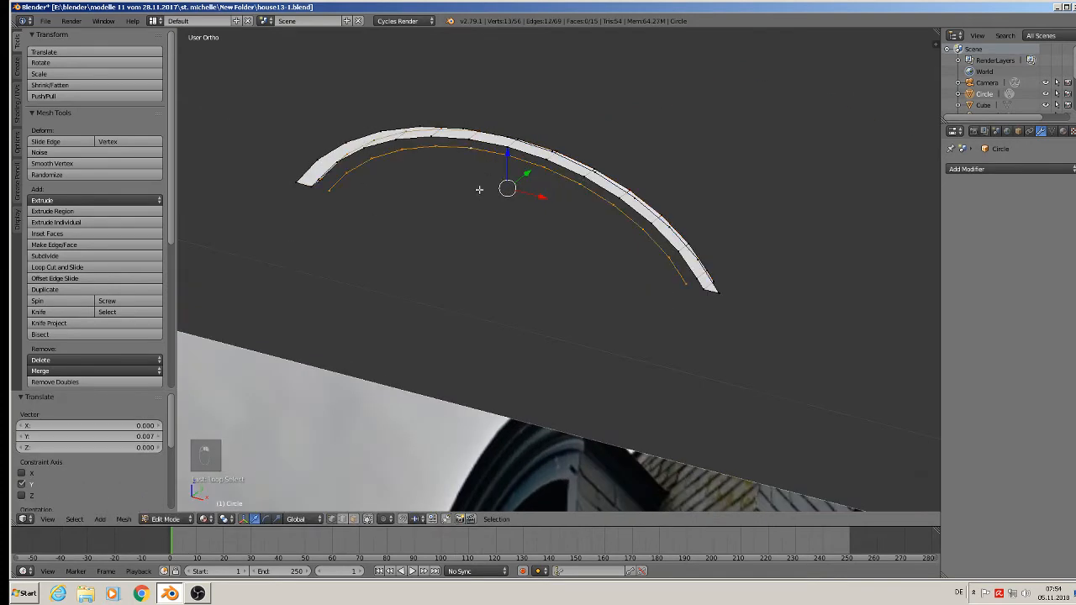
middle_click_drag(479, 191, 547, 163)
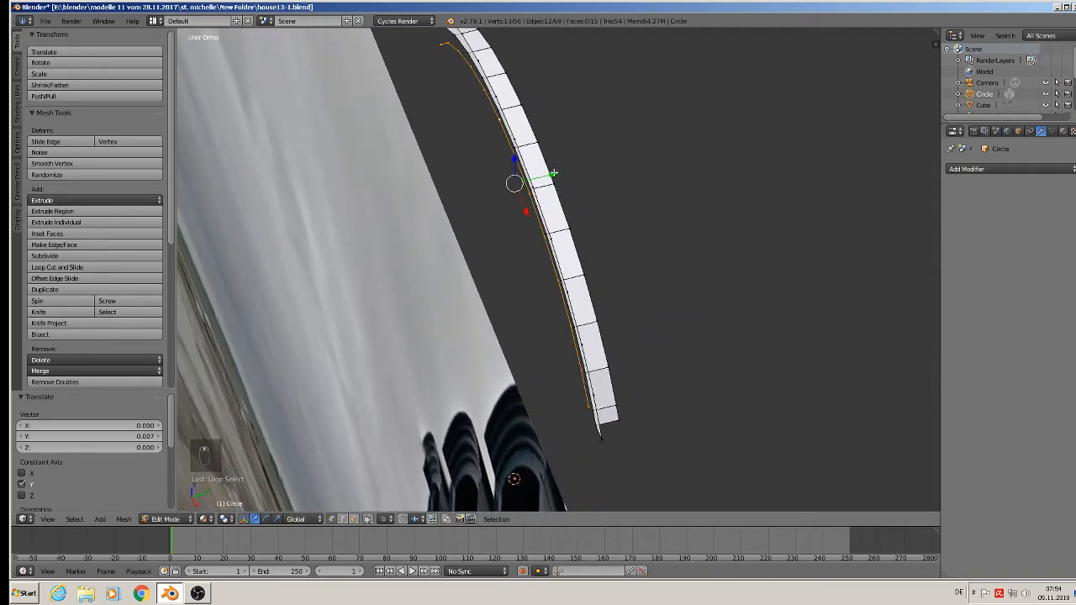
left_click_drag(553, 174, 577, 173)
middle_click_drag(577, 173, 657, 106)
Fill a face between the innermost arc and the back edge of the extruded lip.
middle_click_drag(429, 183, 409, 168)
right_click(400, 171, "alt+shift")
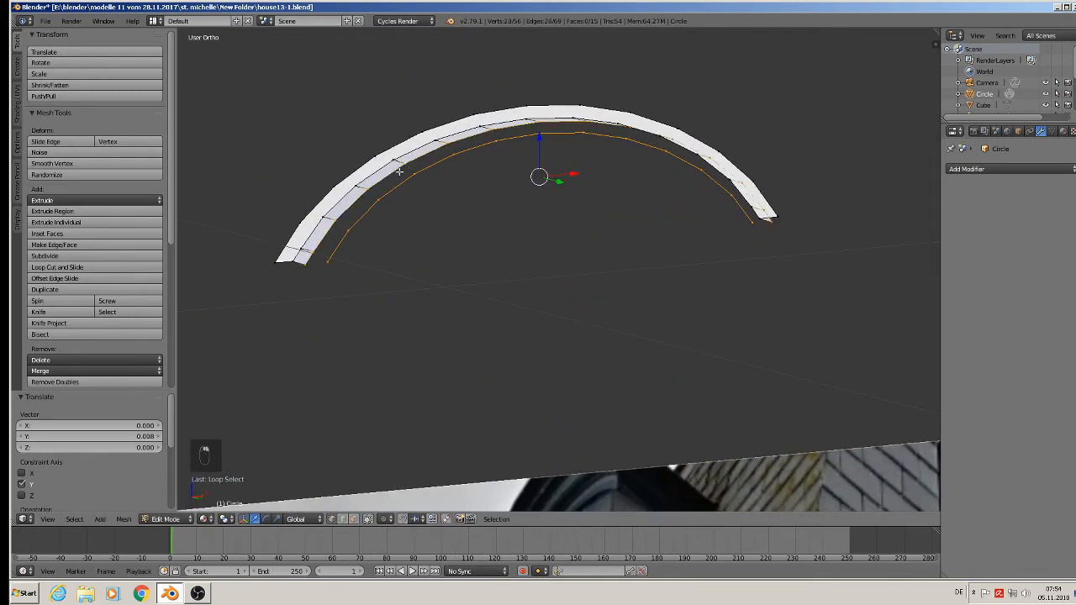
key("f")
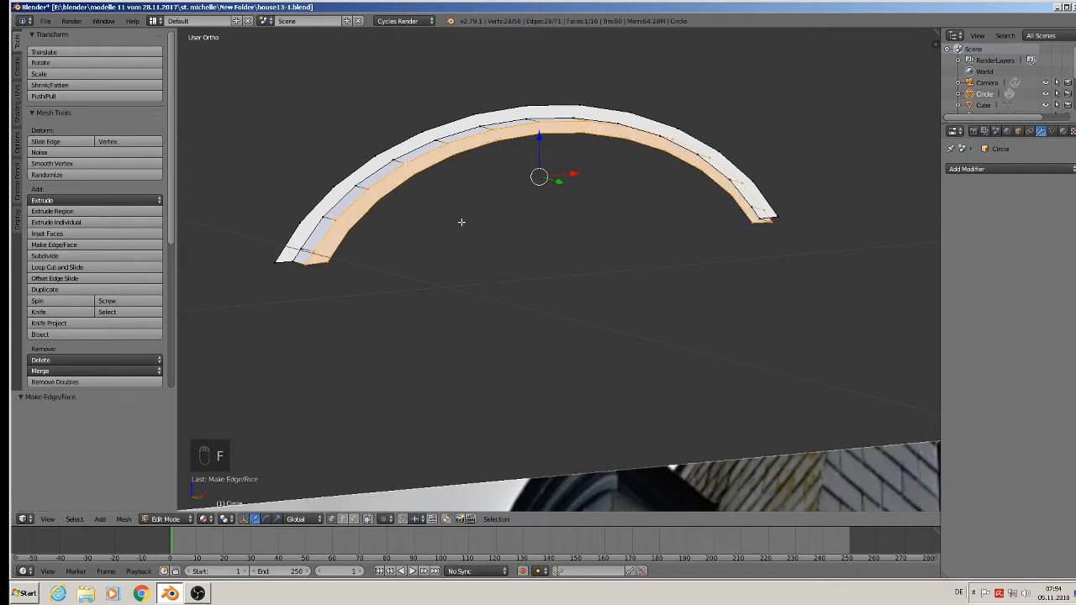
Select the innermost arc edge from end to end and extrude it about 0.005 along Y.
middle_click_drag(463, 223, 458, 234)
right_click(475, 143, "alt")
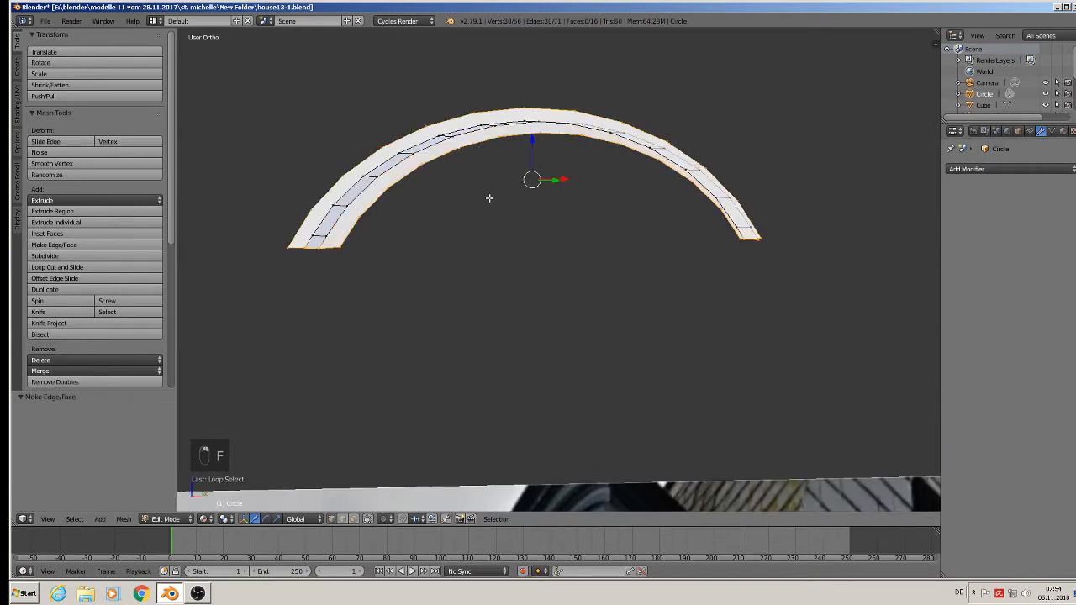
middle_click_drag(492, 188, 301, 230)
right_click(333, 227)
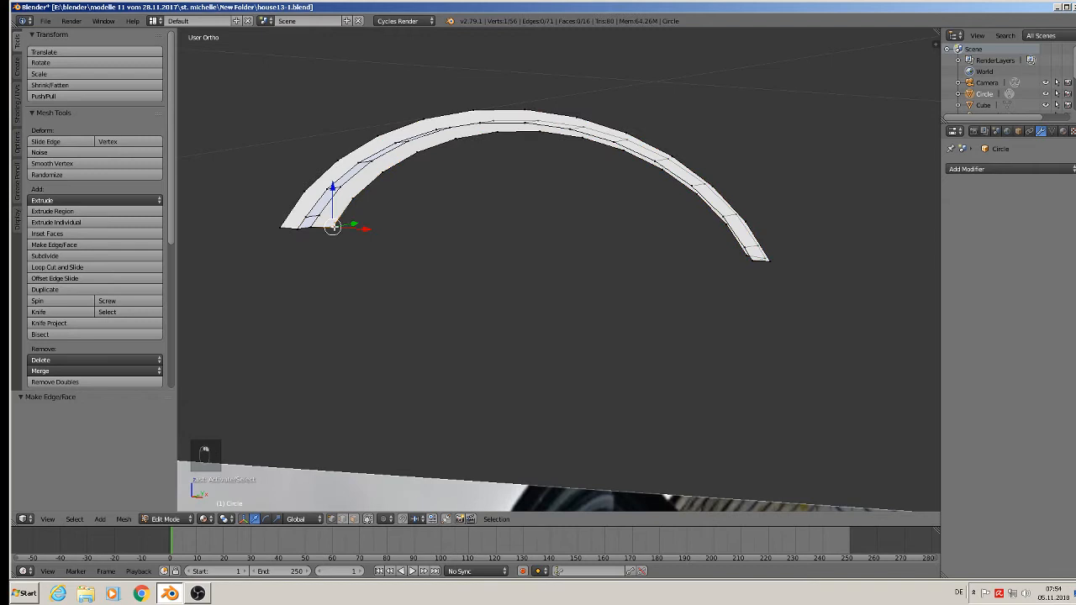
right_click(746, 259, "ctrl")
middle_click_drag(677, 294, 634, 305)
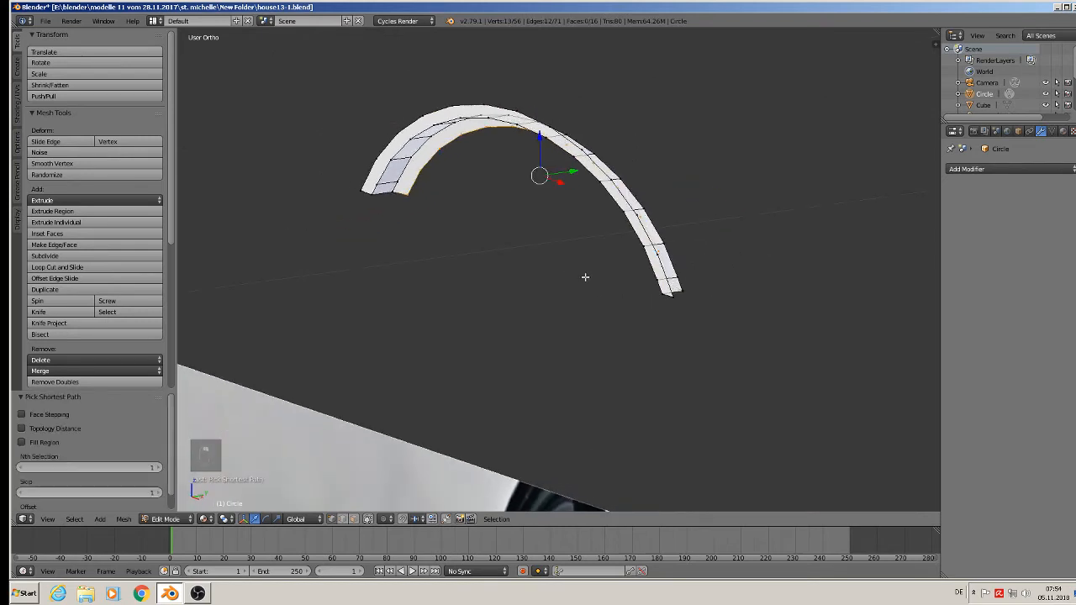
key("e")
left_click_drag(565, 173, 579, 171)
Select the outermost arc edge, extrude it about 0.1 along Y to form the roof surface, and return to Object Mode.
right_click(491, 105, "alt")
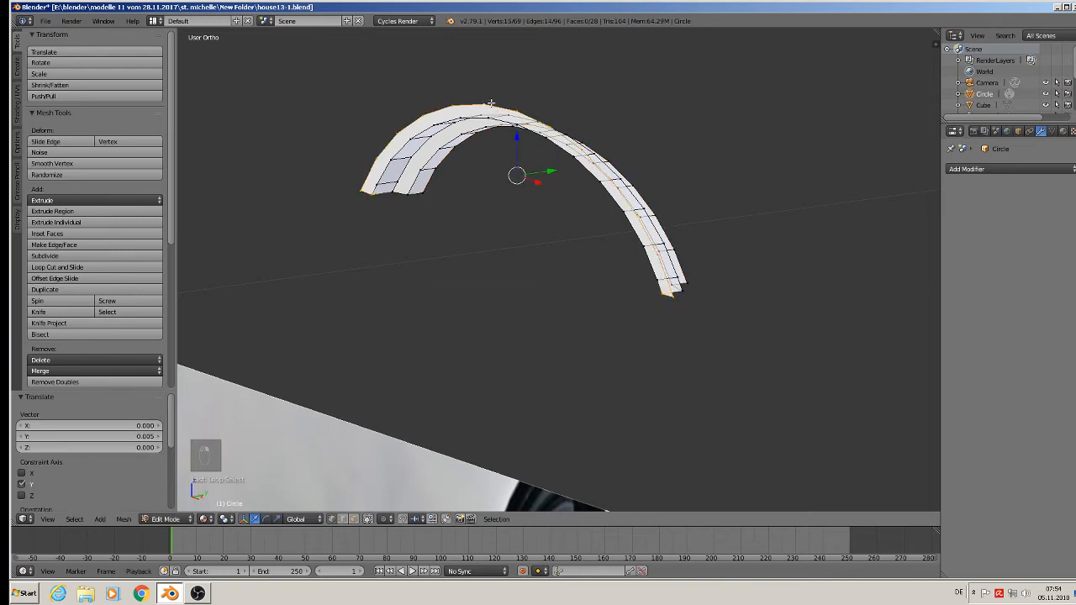
right_click(373, 196, "shift")
right_click(655, 294, "shift")
scroll(509, 256, "down", 5)
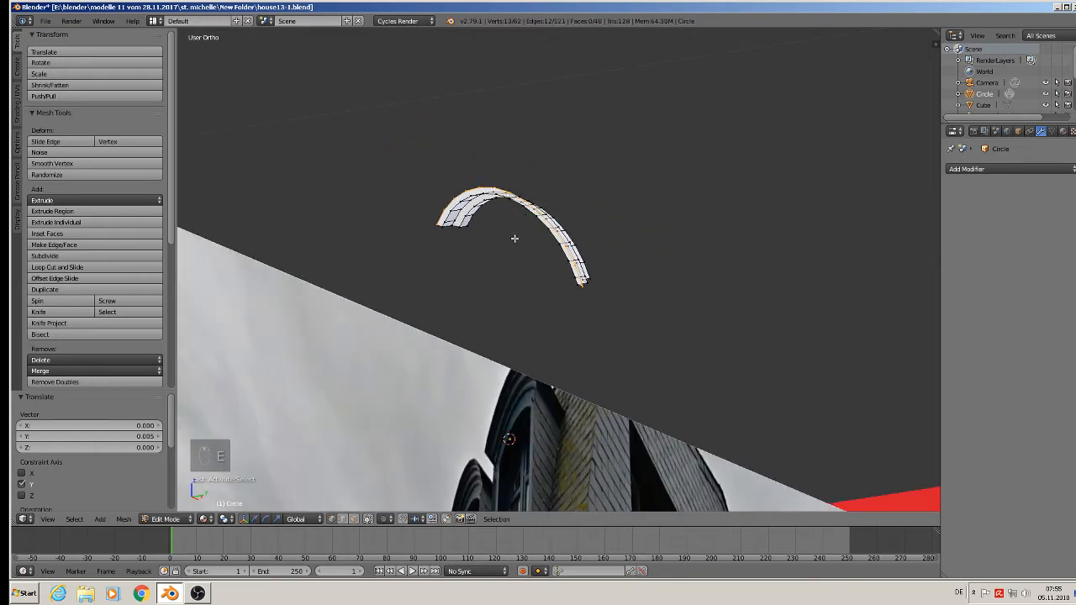
key("e")
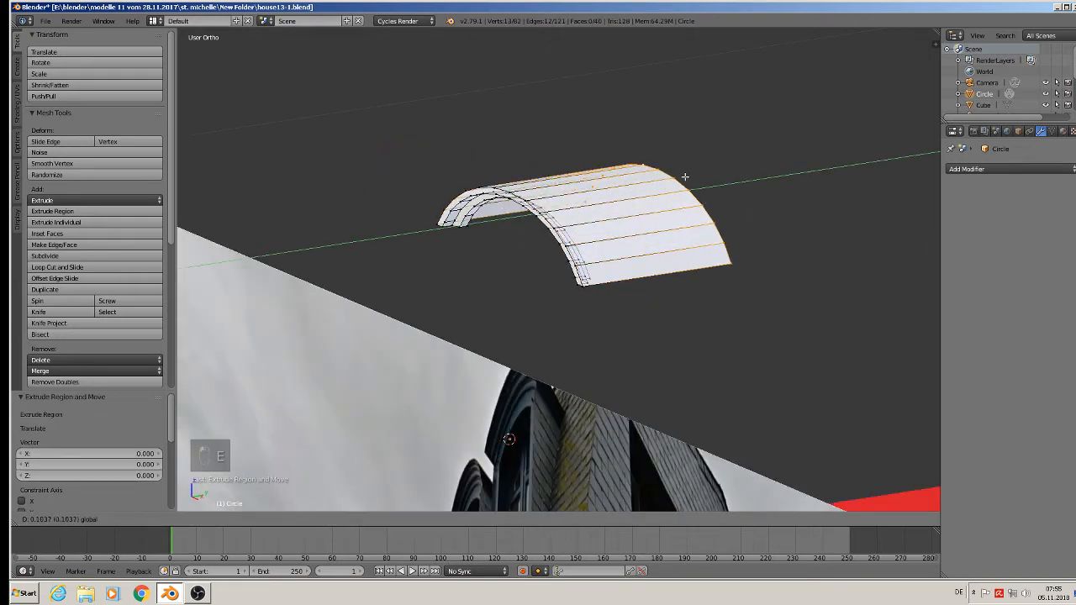
left_click(689, 175)
scroll(659, 261, "down", 3)
key("Tab")
Reopen the dormer roof mesh for editing, select the innermost arc edge of the front trim and duplicate it in place.
mouse_move(652, 276)
middle_mouse_down()
mouse_move(706, 302)
mouse_move(667, 284)
middle_mouse_up()
scroll(652, 276, "up", 4)
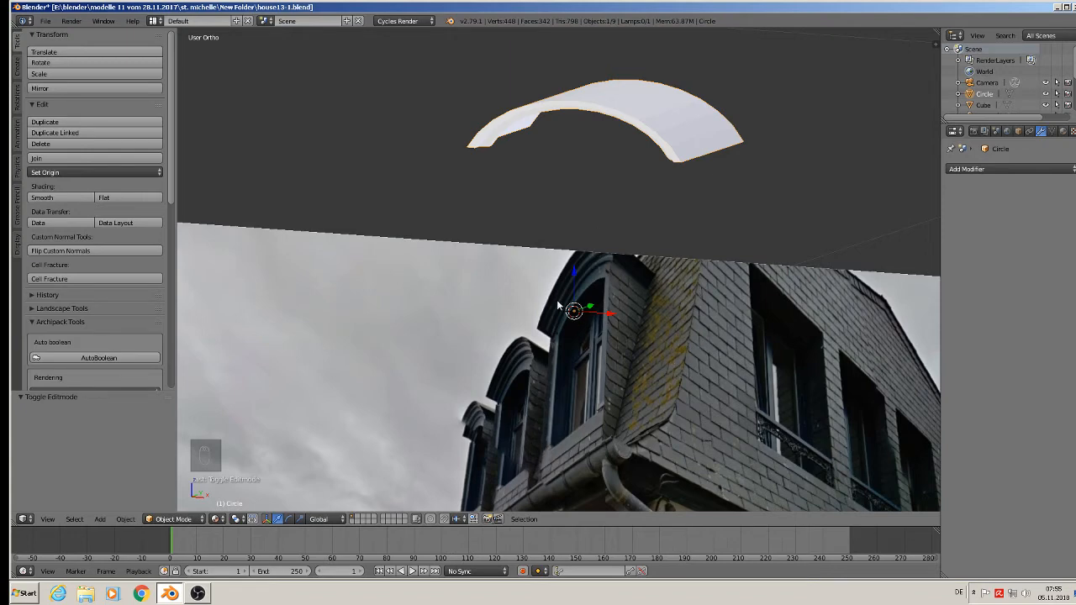
middle_click_drag(620, 165, 668, 168)
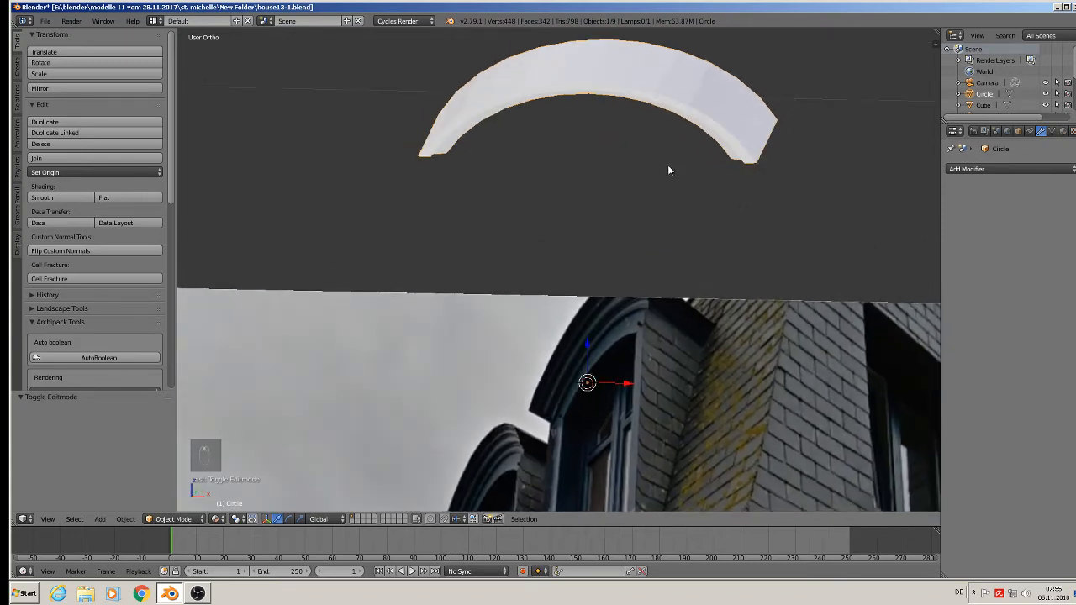
key("Tab")
scroll(529, 131, "up", 3)
left_click(485, 114, "alt")
mouse_move(536, 163)
middle_mouse_down()
mouse_move(512, 154)
mouse_move(512, 138)
mouse_move(571, 166)
mouse_move(558, 164)
middle_mouse_up()
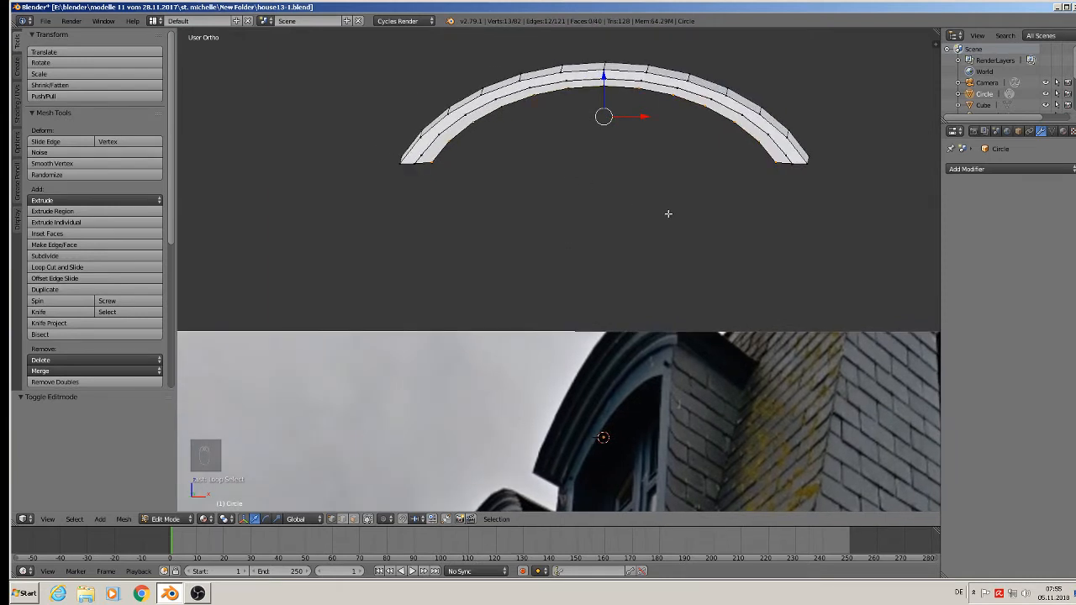
key("shift+d")
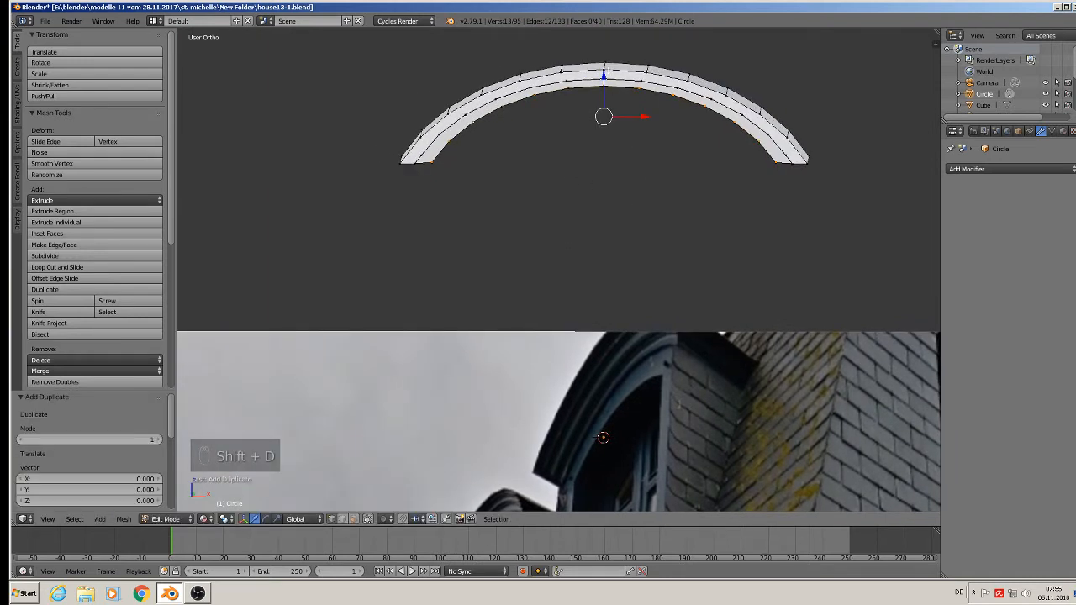
Lower the duplicated arc about 0.013 along Z and scale it uniformly to about 0.87.
key("z")
left_click(614, 100)
key("s")
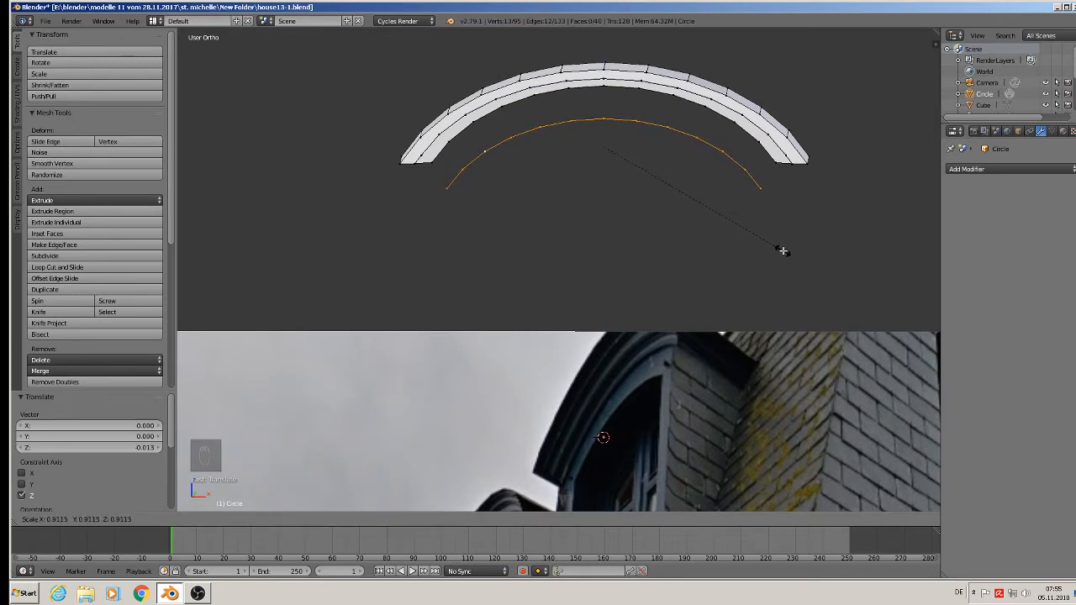
left_click(773, 246)
middle_click_drag(774, 245, 575, 162)
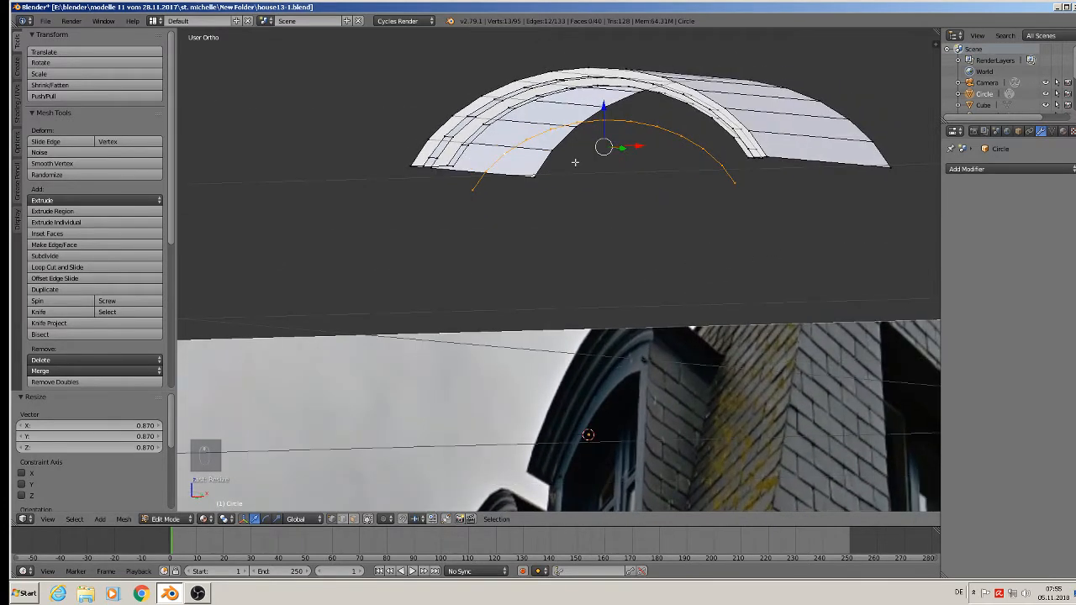
Select the front trim's inner arc together with the scaled arc and fill a face between them.
left_click(507, 114, "alt+shift")
middle_click_drag(507, 114, 713, 145)
key("f")
scroll(730, 233, "down", 5)
Extrude the new arch face's two inner end vertices down about 0.15 along Z and join their lower ends with an edge.
right_click(710, 131)
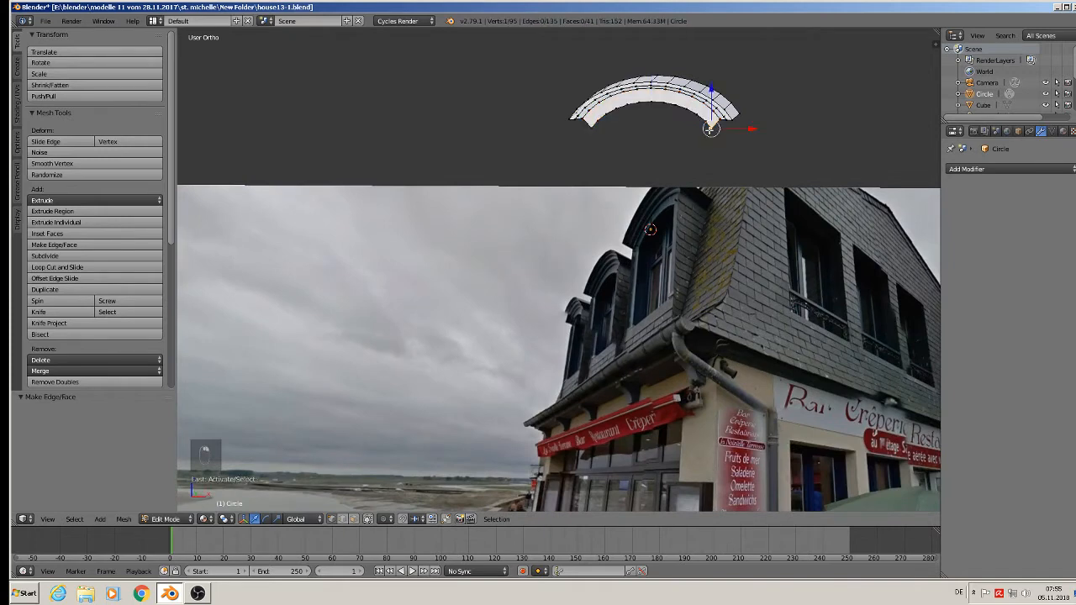
right_click(594, 134, "shift")
key("e")
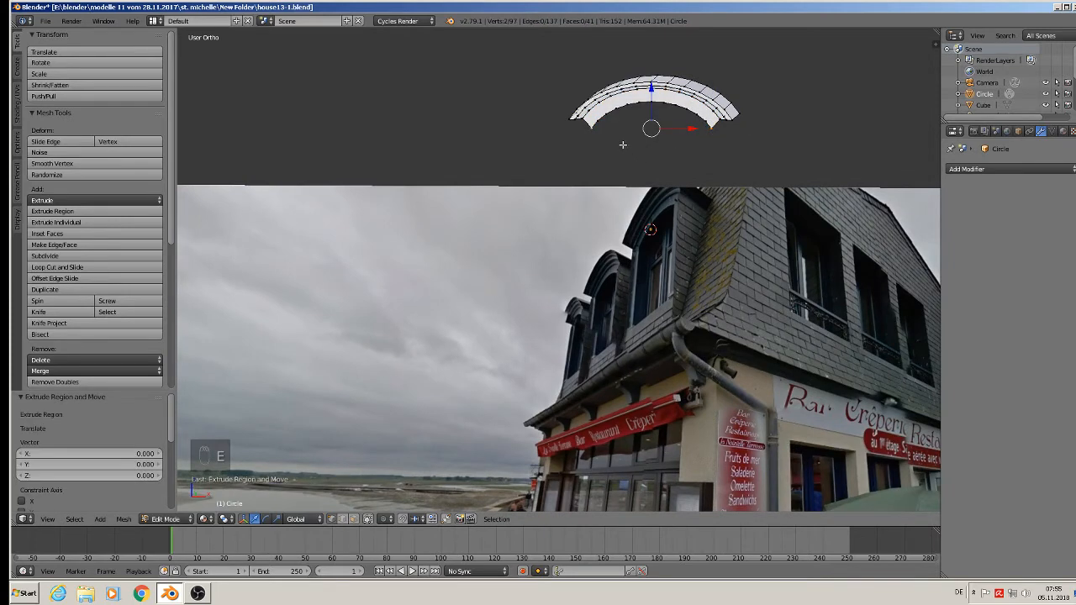
key("g")
key("z")
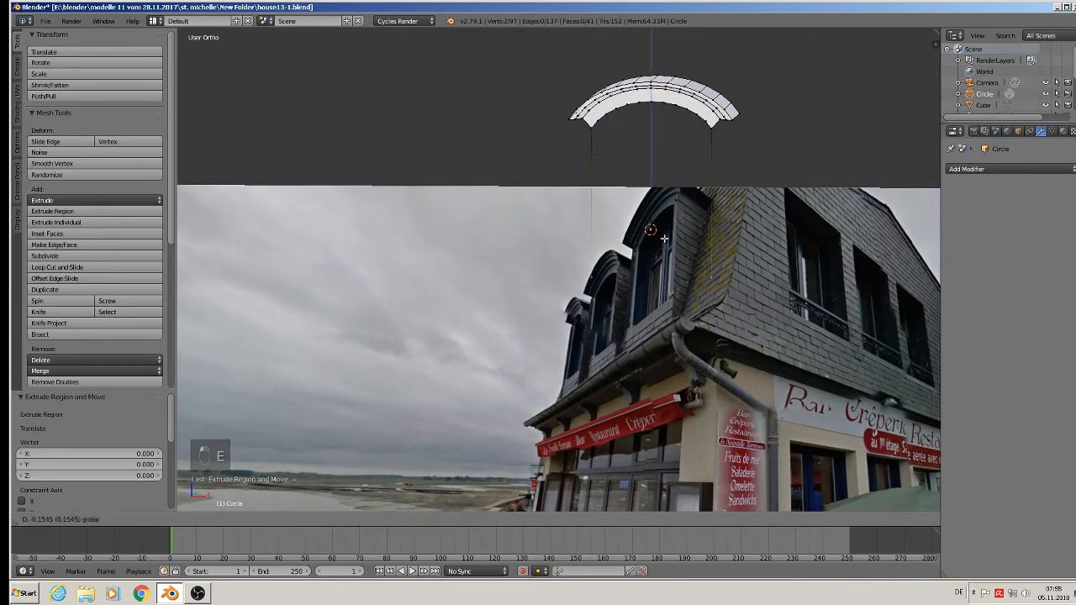
left_click(664, 239)
key("f")
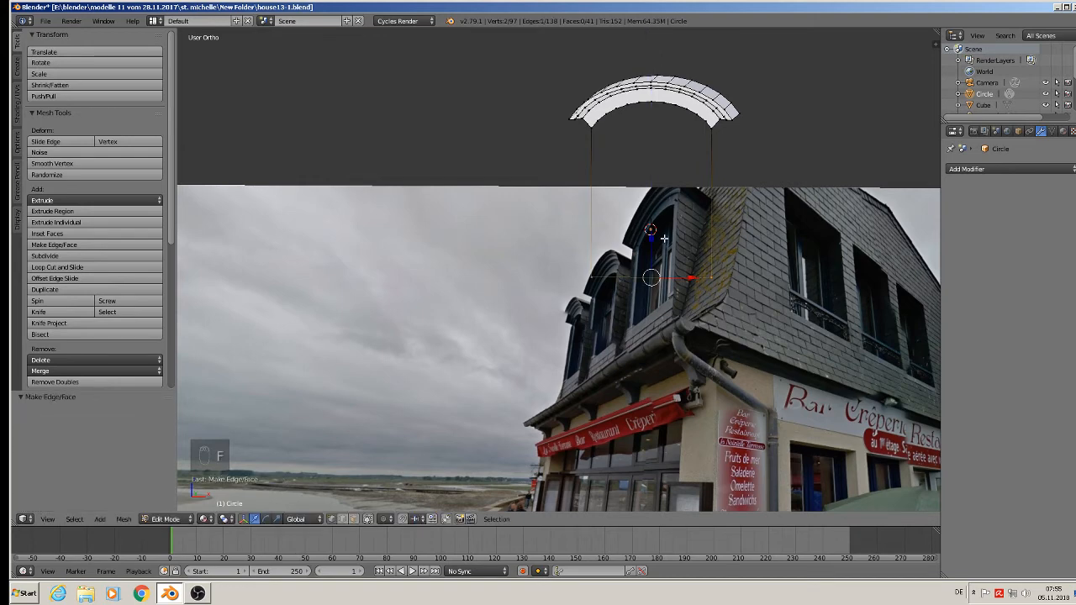
In Object Mode, move the dormer upward clear of the reference photo and reopen its mesh for editing.
middle_click_drag(665, 239, 657, 202)
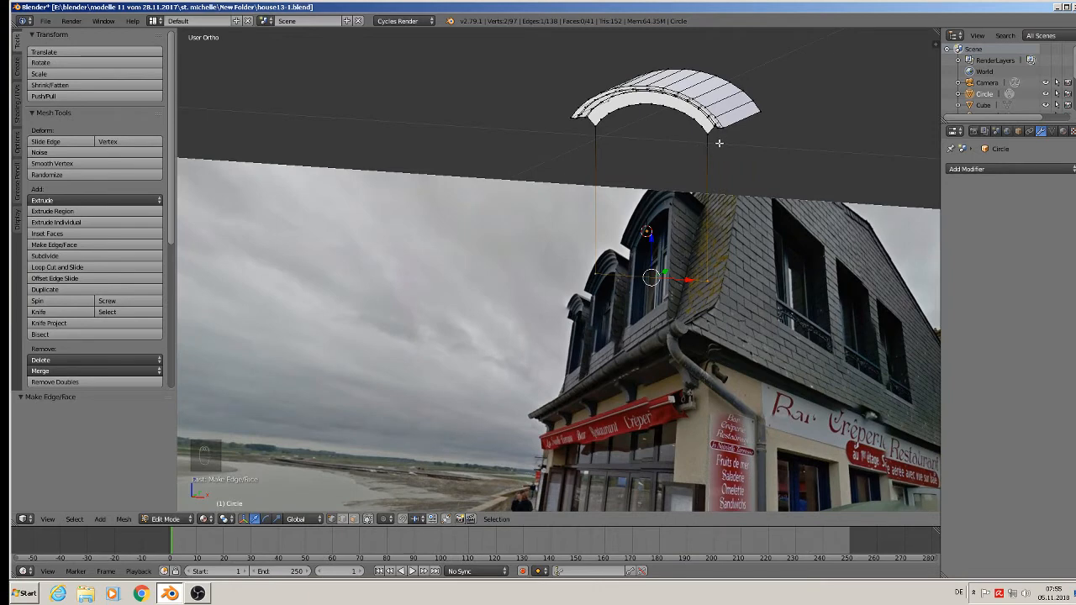
right_click(711, 279)
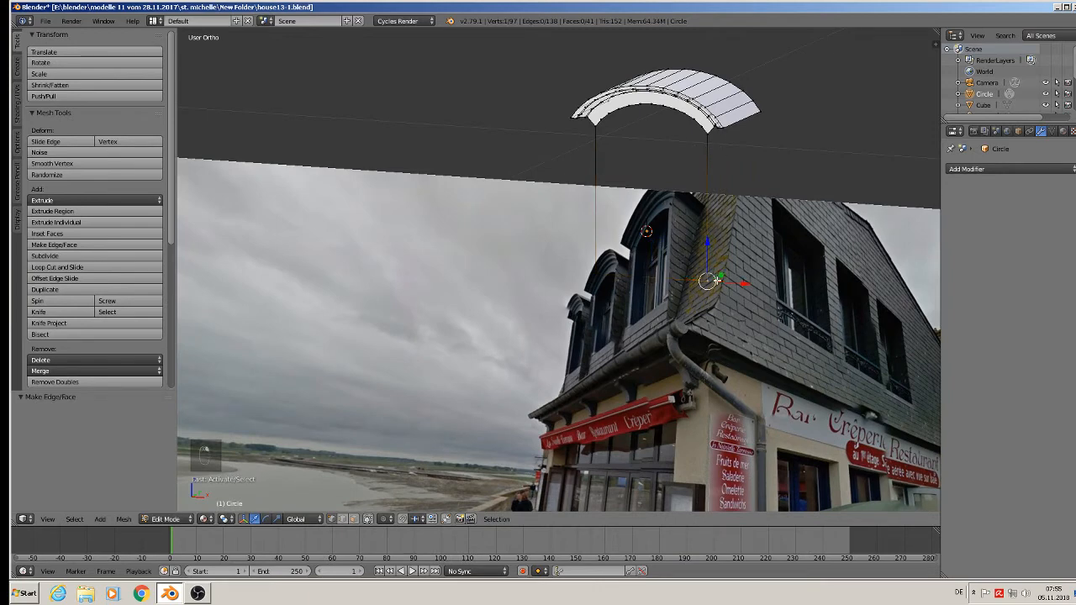
scroll(709, 282, "down", 5)
key("Tab")
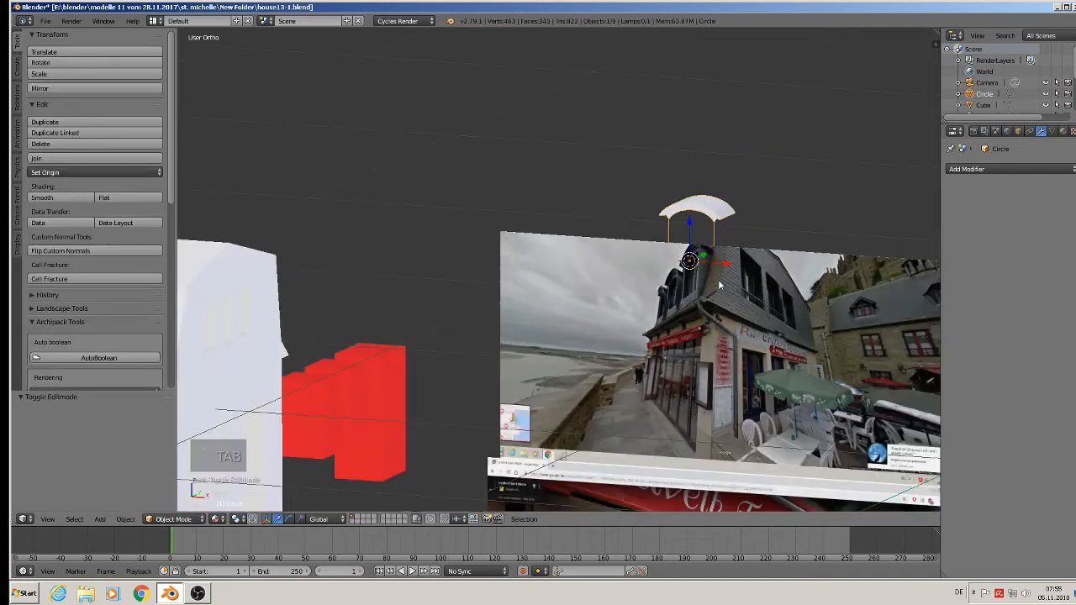
left_click_drag(693, 229, 707, 121)
scroll(703, 173, "up", 5)
key("Tab")
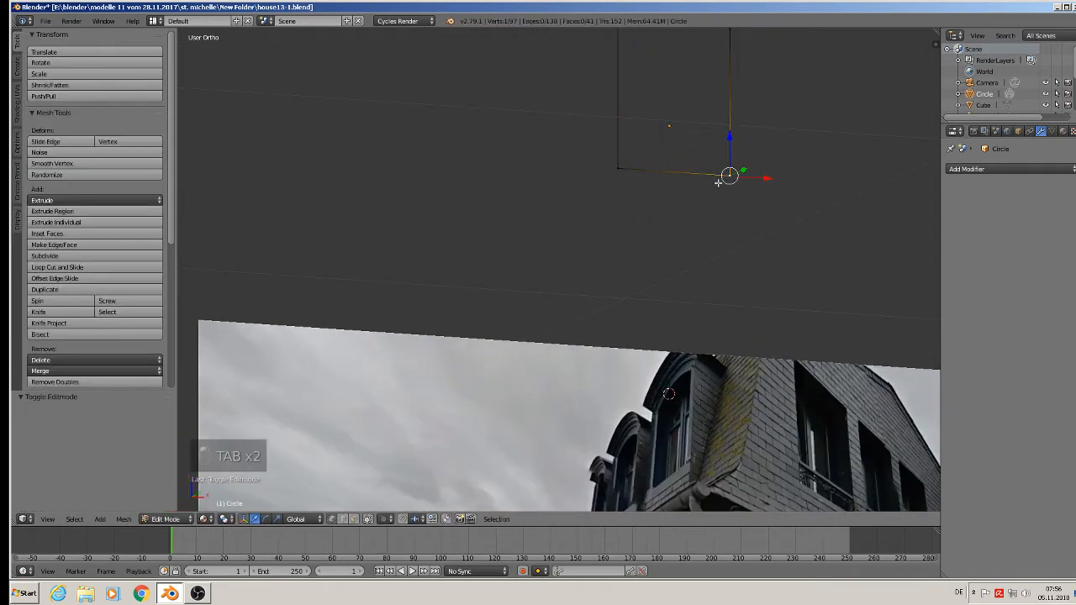
Extrude the frame's bottom edge down about 0.015 along Z and widen the new edge to about 1.197 along X.
right_click(631, 171, "shift")
middle_click_drag(640, 226, 613, 290, "shift")
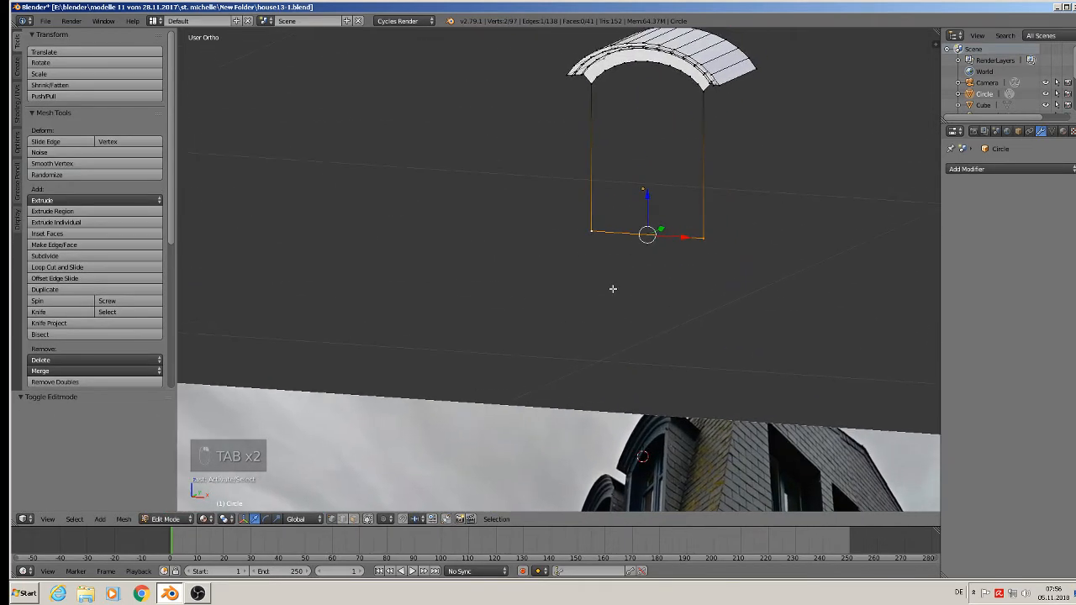
key("e")
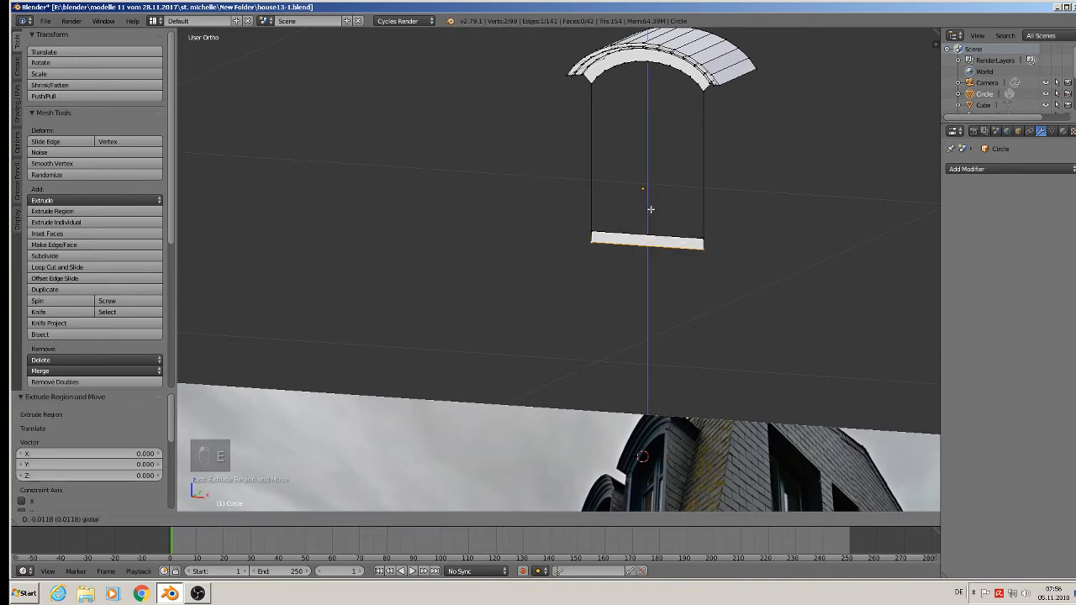
left_click(651, 209)
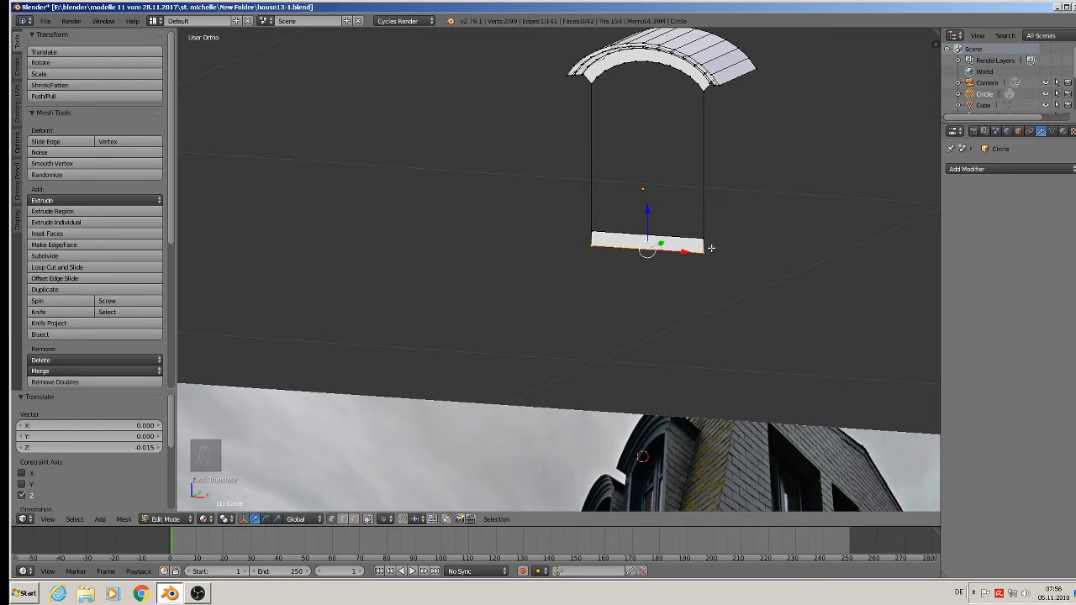
key("s")
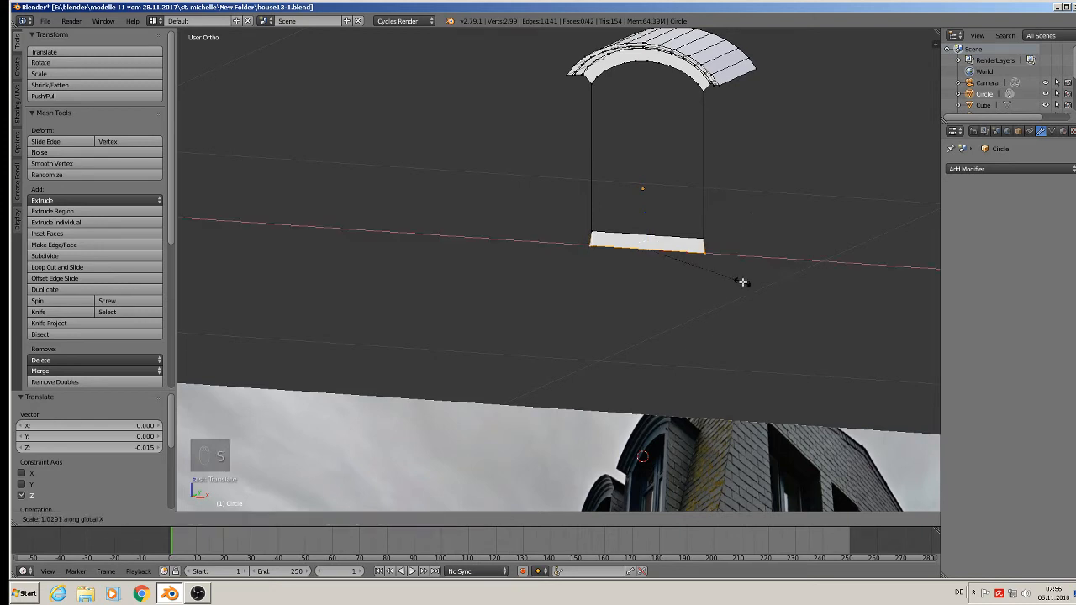
left_click(756, 286)
Try to fill the frame's right side face between the arch end and the sill, and undo the fill.
right_click_drag(716, 244, 729, 126)
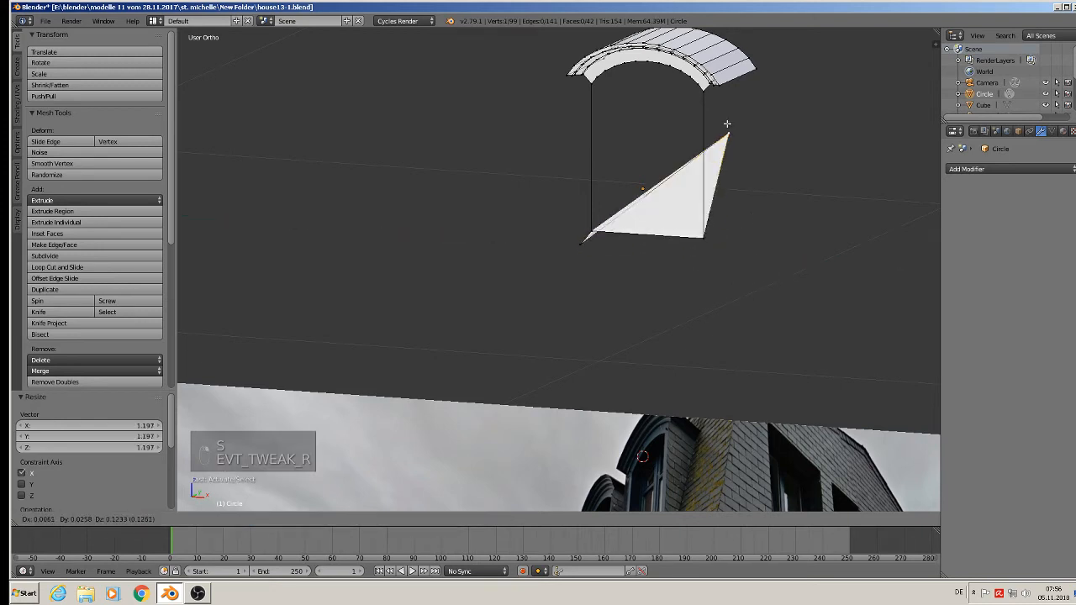
right_click(722, 206)
scroll(728, 143, "up", 3)
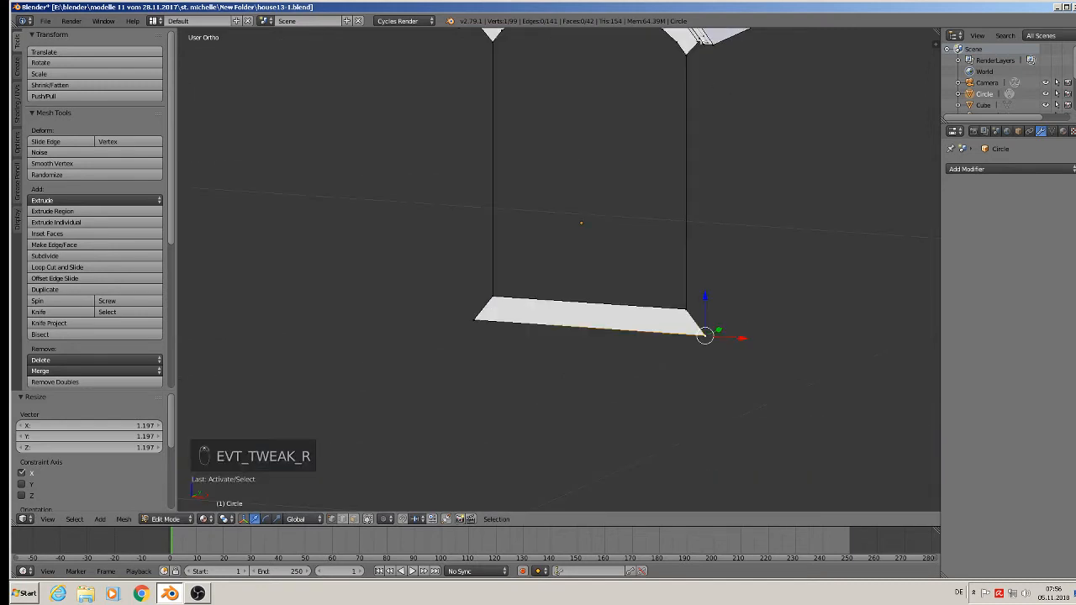
right_click(699, 40, "shift")
right_click(689, 59, "shift")
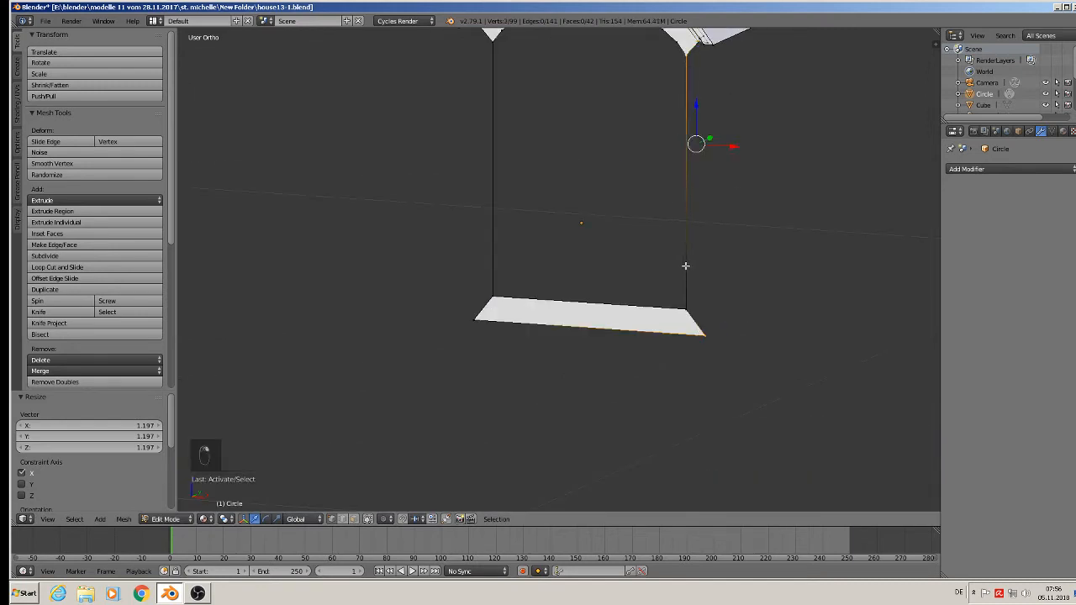
right_click(690, 303, "shift")
key("f")
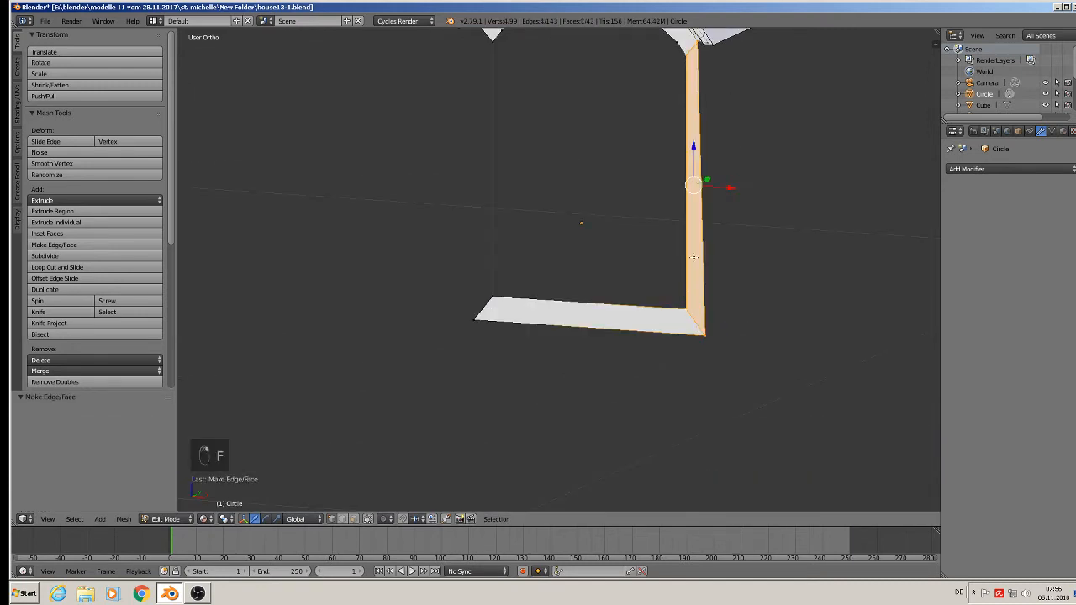
middle_click_drag(698, 120, 606, 278, "shift")
middle_click_drag(606, 278, 687, 254)
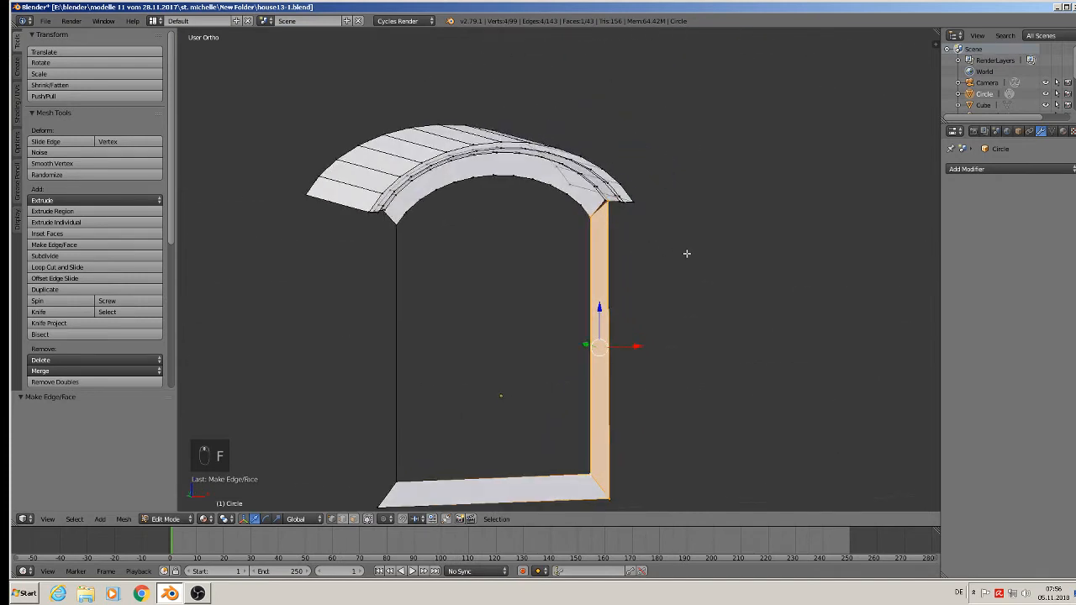
scroll(619, 199, "up", 6)
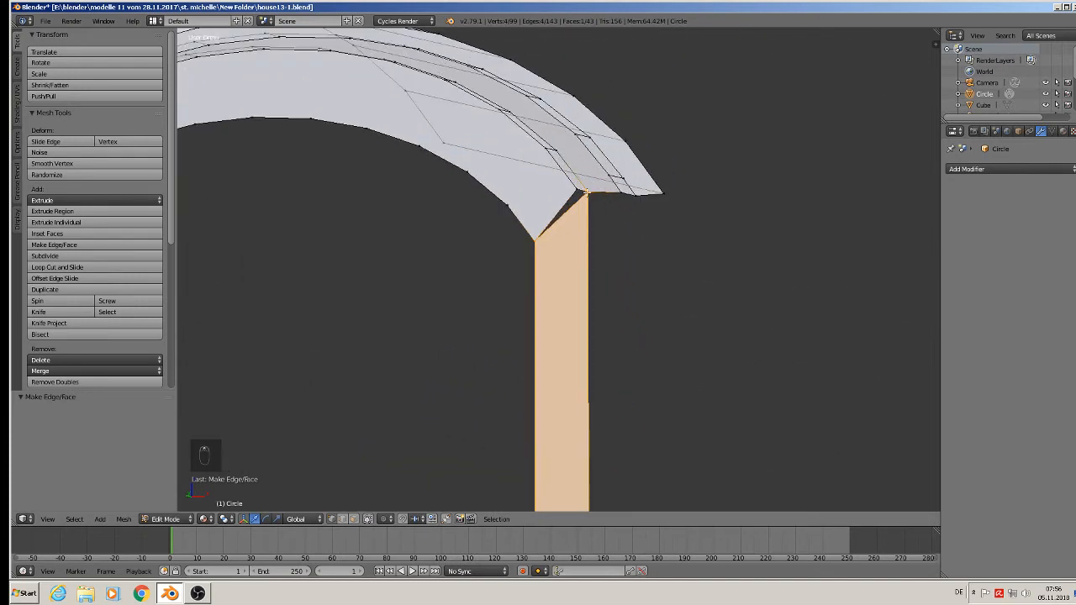
key("ctrl+z")
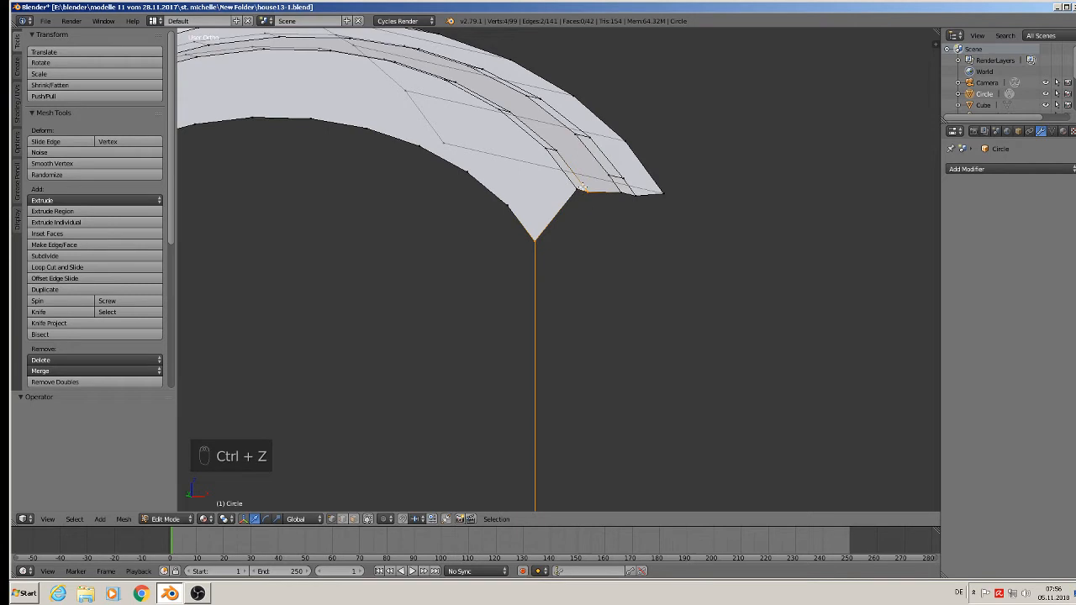
Fill the frame's right side using the arch face's end corners, and nudge its lower outer corner up and about 0.003 inward along X.
right_click(583, 187)
right_click(547, 239, "shift")
scroll(565, 264, "down", 5)
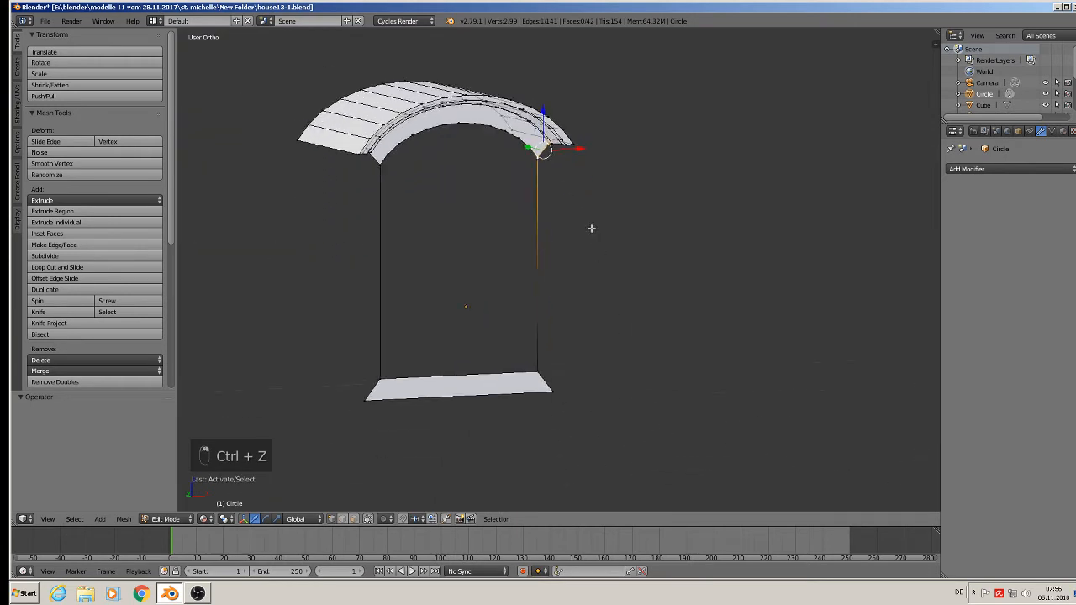
right_click(552, 385, "shift")
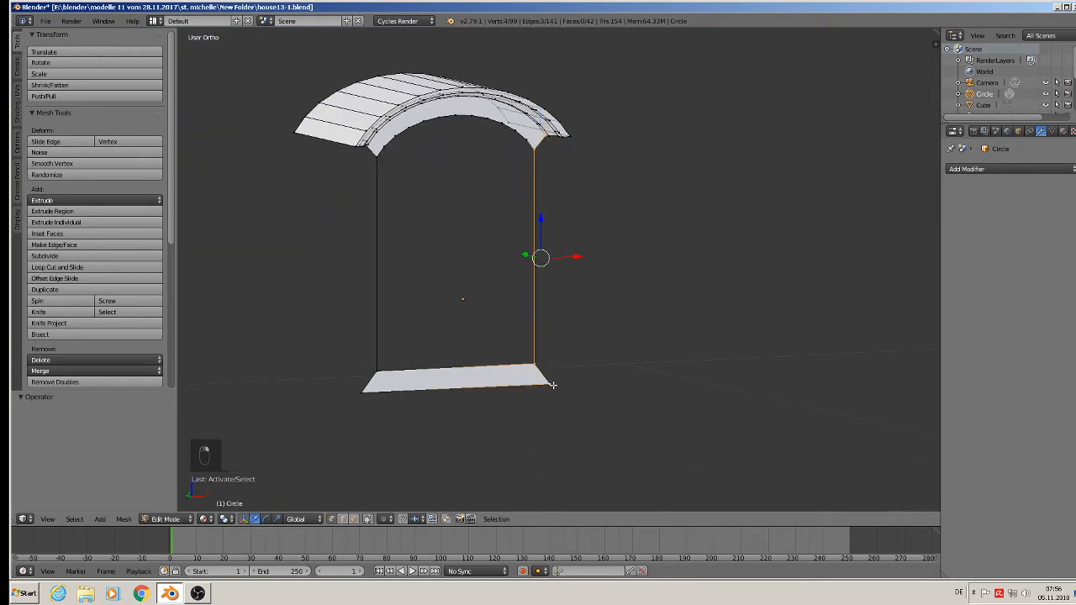
key("f")
middle_click_drag(552, 380, 508, 336)
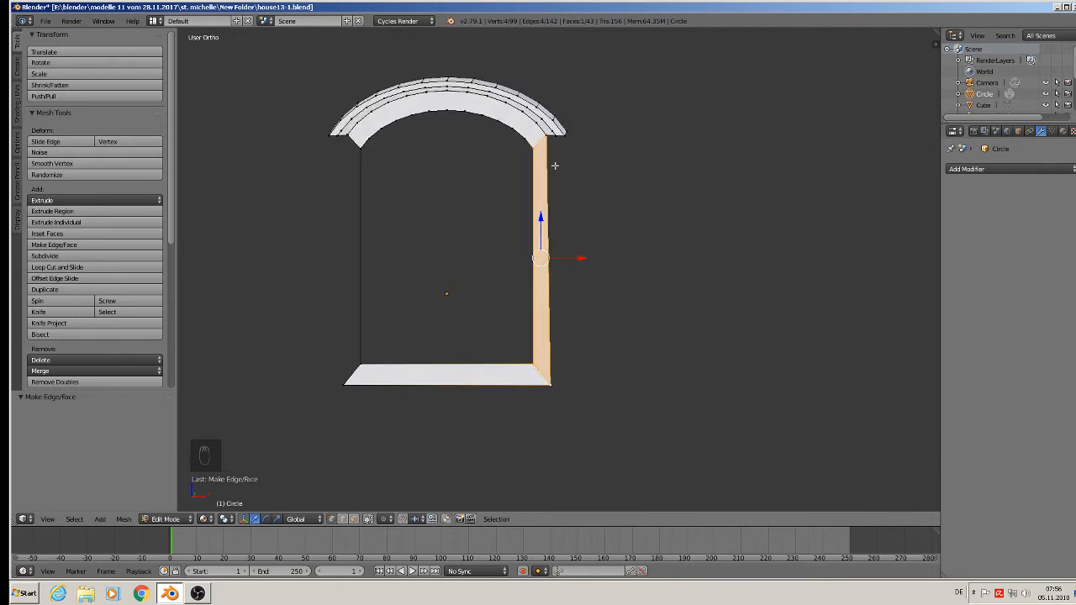
right_click(554, 386)
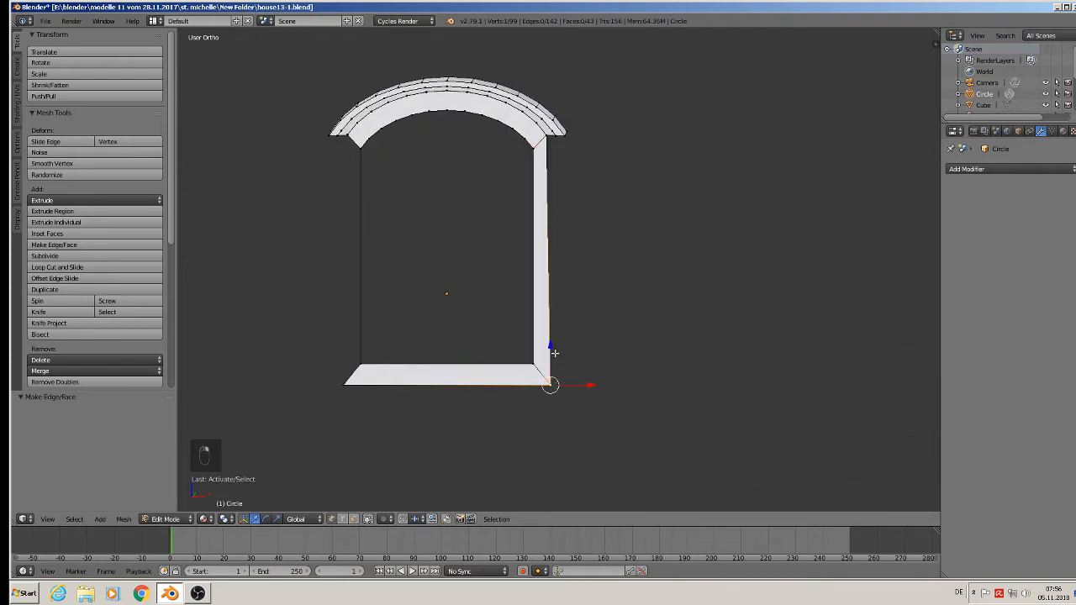
left_click_drag(553, 349, 582, 376)
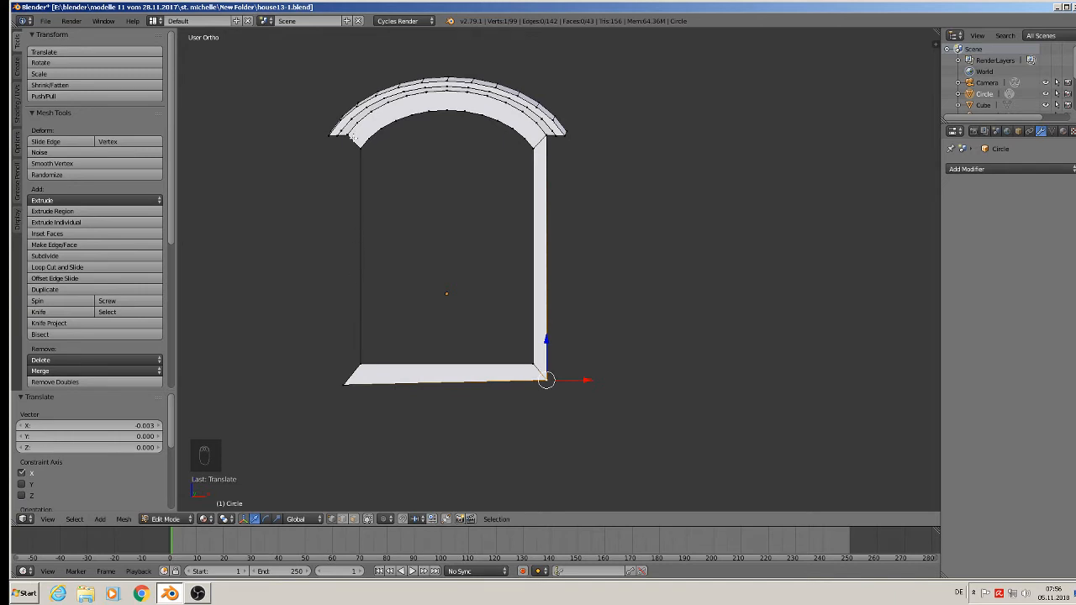
Fill the frame's left side between arch end and sill, and nudge its lower outer corner up and about 0.003 inward along X.
right_click(355, 143)
middle_click_drag(349, 156, 583, 155)
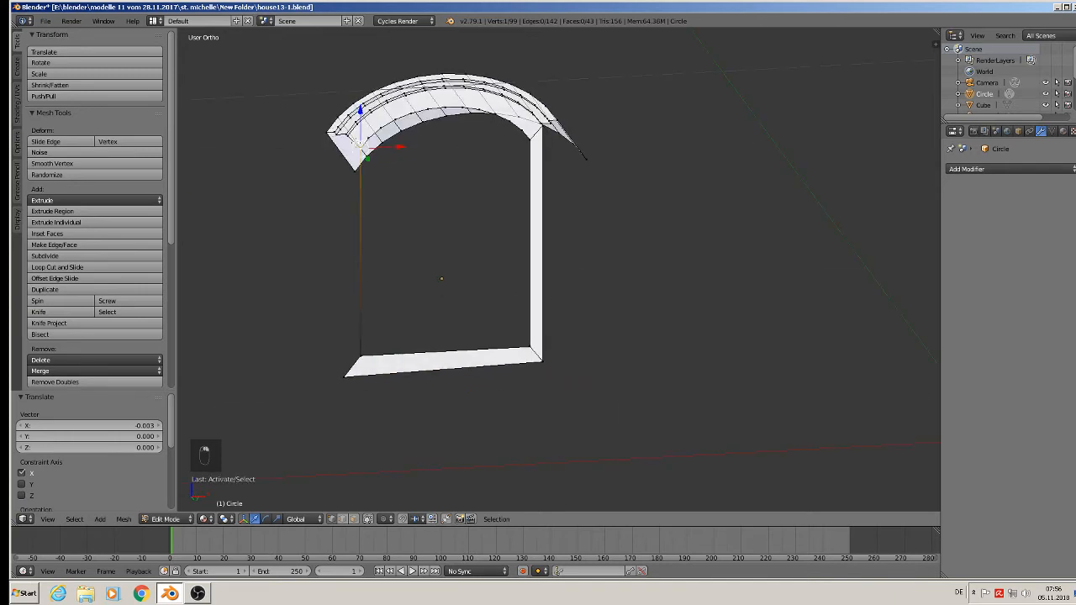
right_click(350, 137, "shift")
right_click(353, 367, "shift")
right_click(364, 360, "shift")
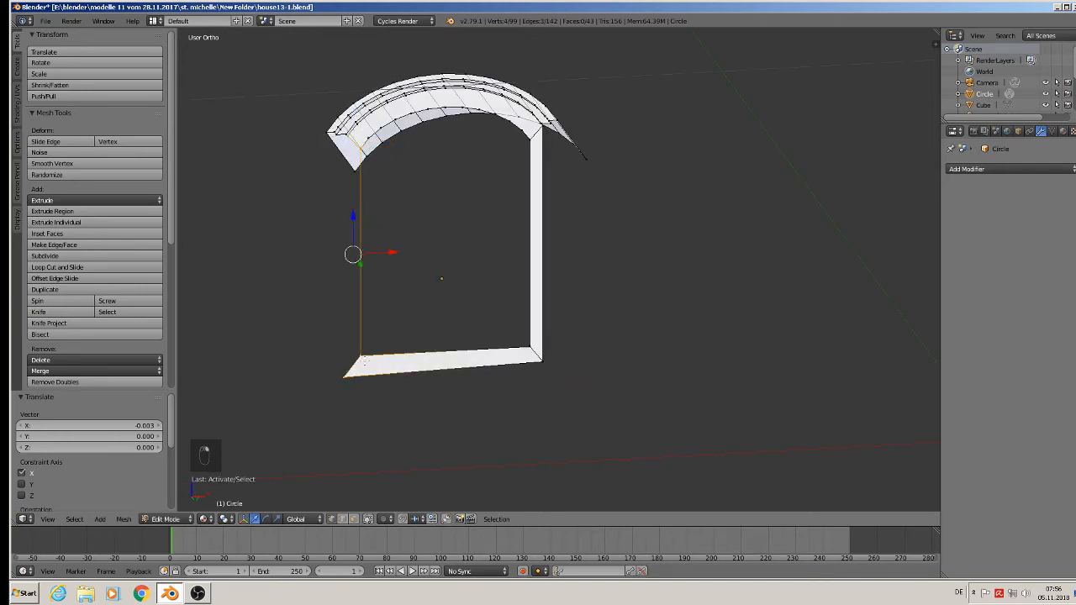
key("f")
middle_click_drag(389, 334, 405, 368)
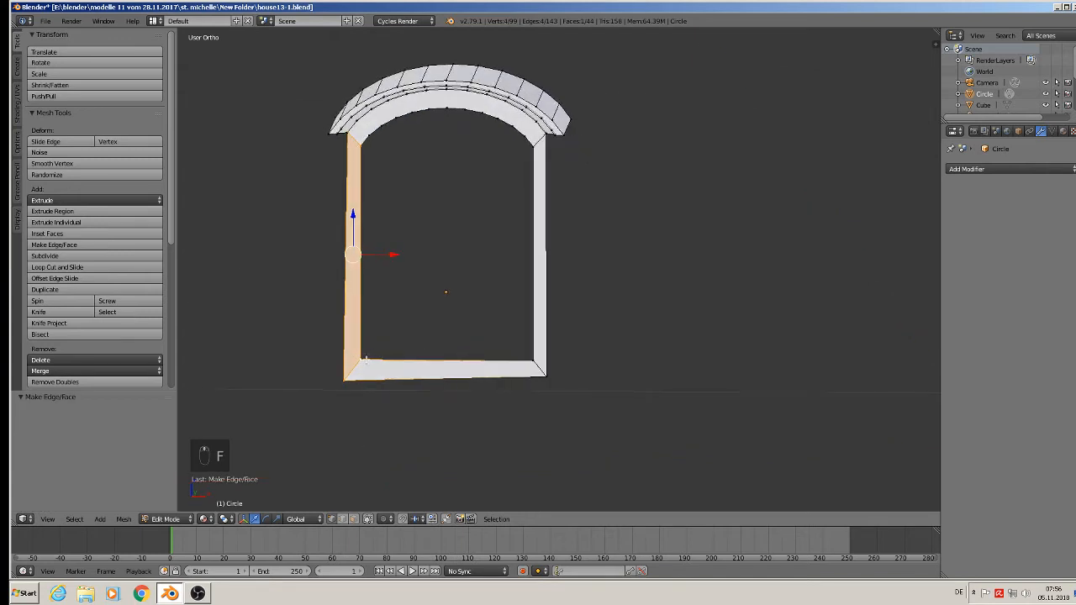
right_click(344, 376)
left_click_drag(345, 352, 387, 375)
Select the full inner outline of the window opening, including arch, sides and sill, and extrude it about 0.01 along Y.
scroll(442, 289, "down", 1)
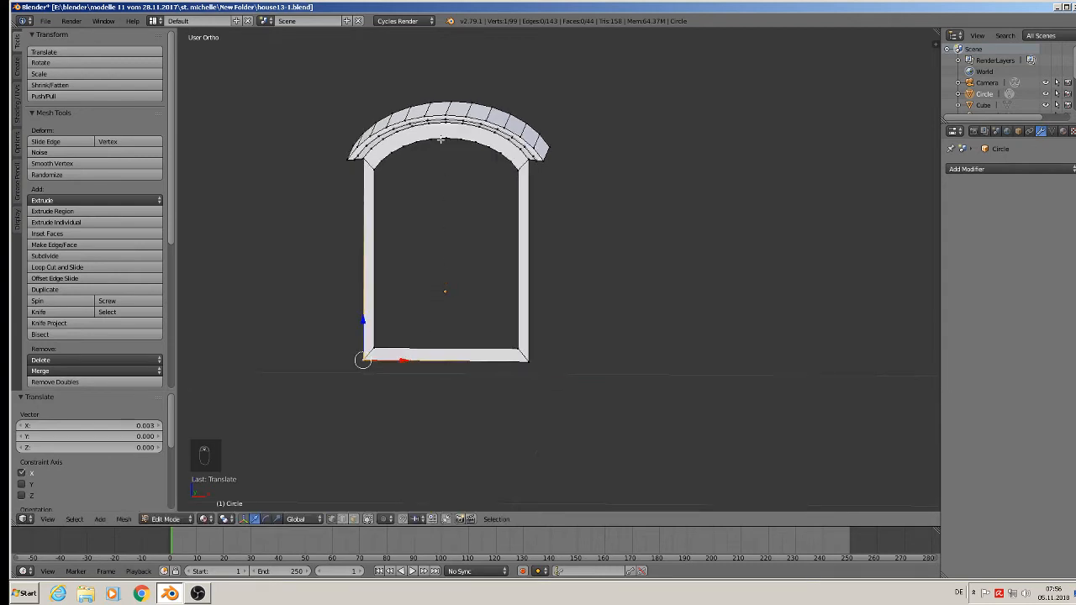
scroll(442, 144, "up", 2)
middle_click_drag(488, 225, 446, 258)
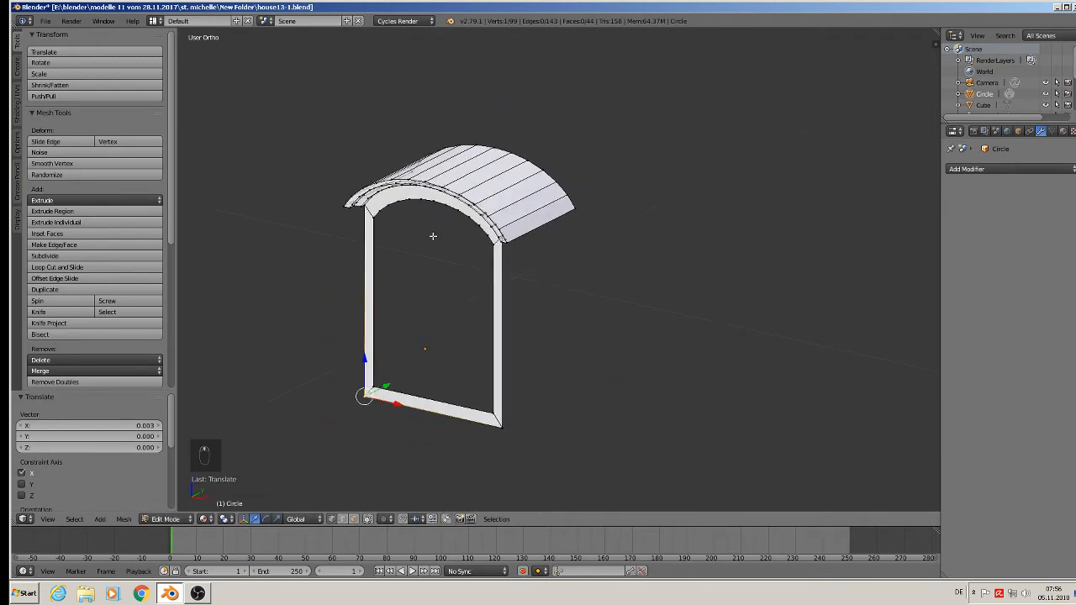
right_click(422, 205, "alt")
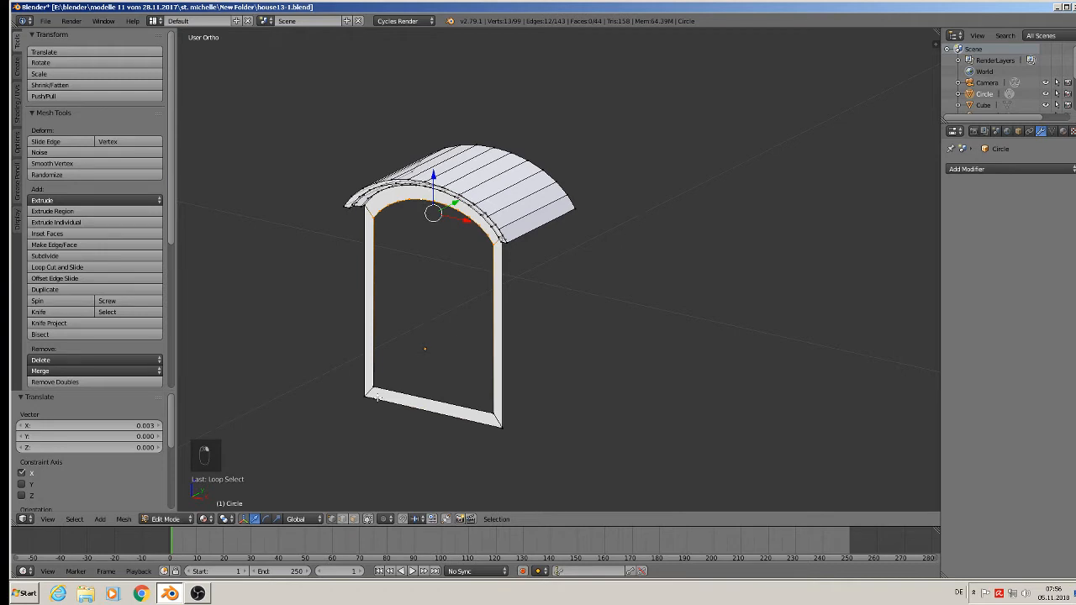
right_click(377, 399, "shift")
right_click(379, 385)
right_click(409, 206, "alt")
right_click(380, 379, "shift")
right_click(489, 407, "shift")
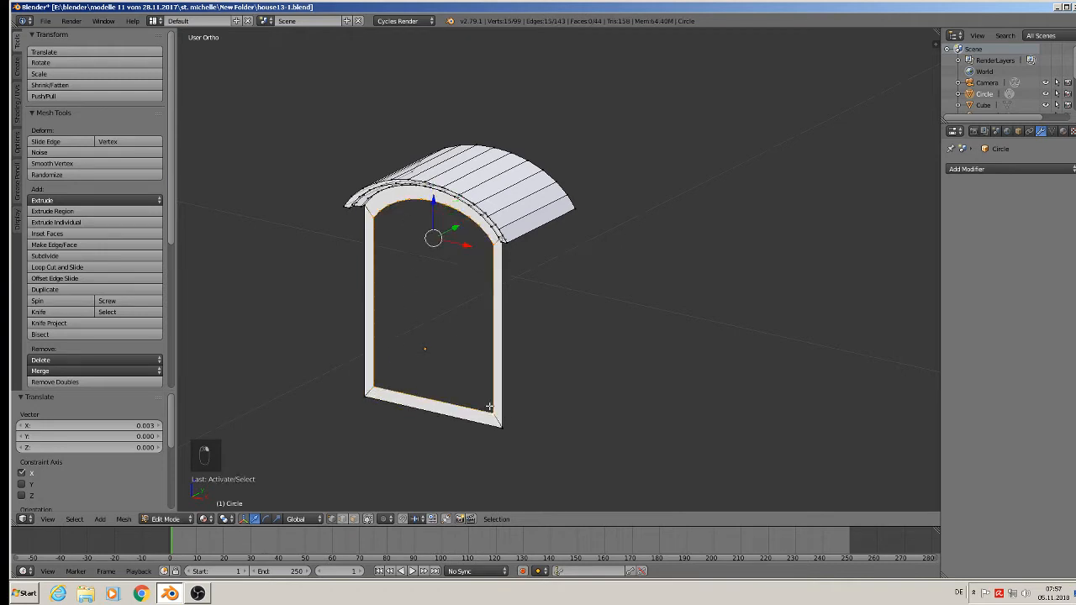
scroll(457, 301, "up", 2)
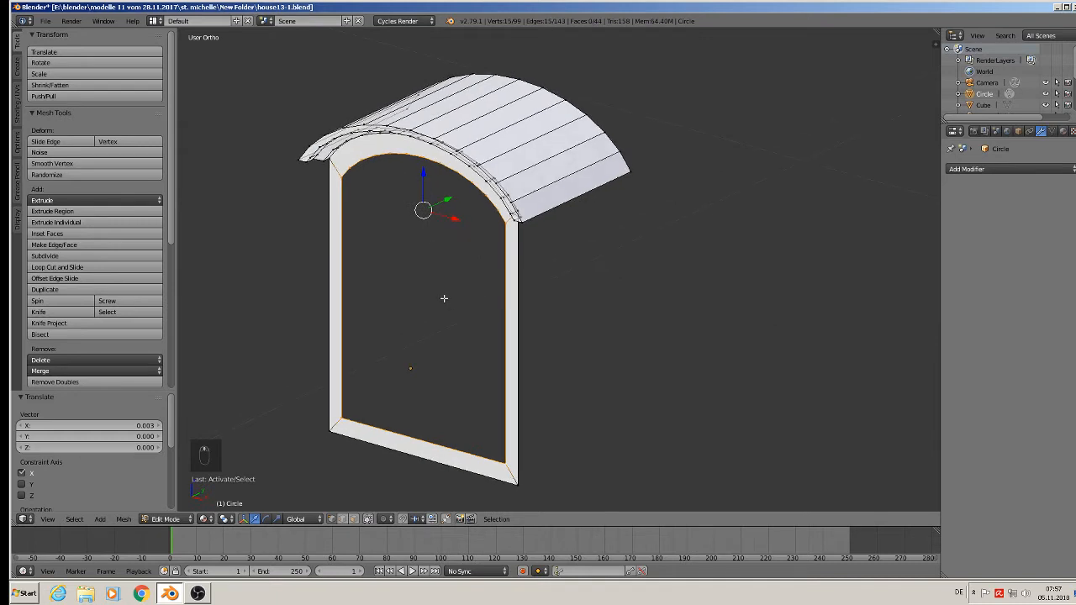
key("e")
left_click_drag(445, 200, 460, 197)
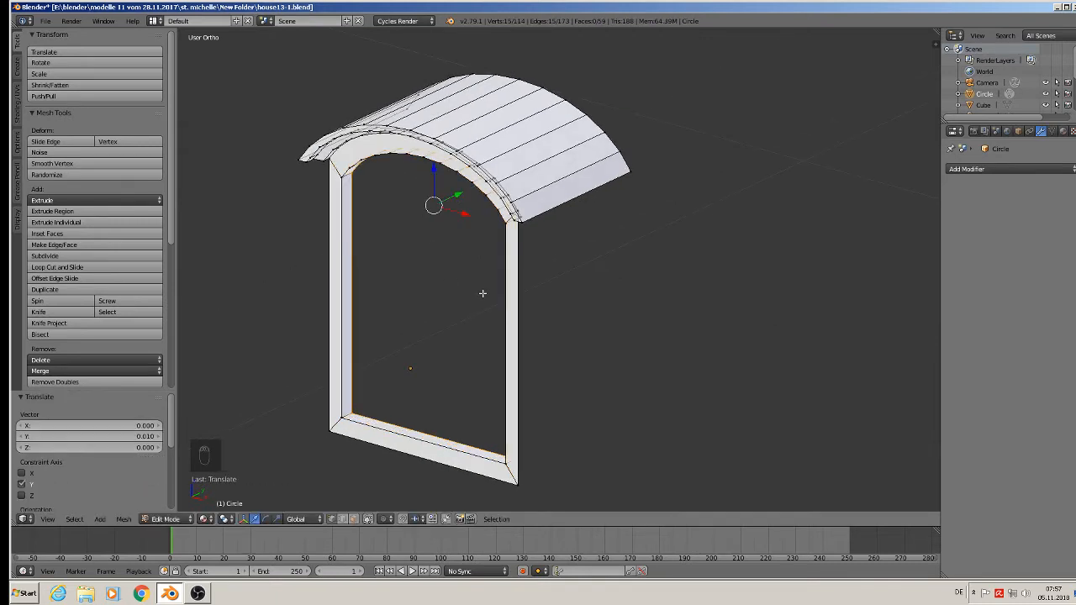
Select the inner corner at each end of the outer roof trim and extrude both along Y to near the roof's rear edge.
scroll(486, 293, "down", 2)
middle_click_drag(487, 293, 551, 250)
scroll(560, 198, "up", 3)
middle_click_drag(550, 250, 569, 206)
right_click(525, 184)
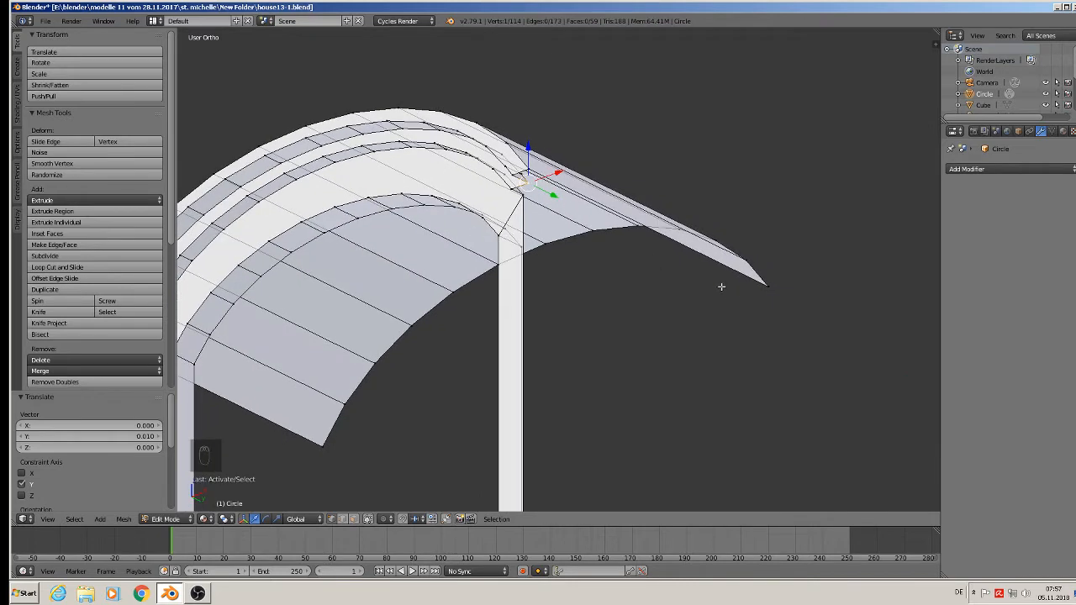
middle_click_drag(540, 243, 788, 206, "shift")
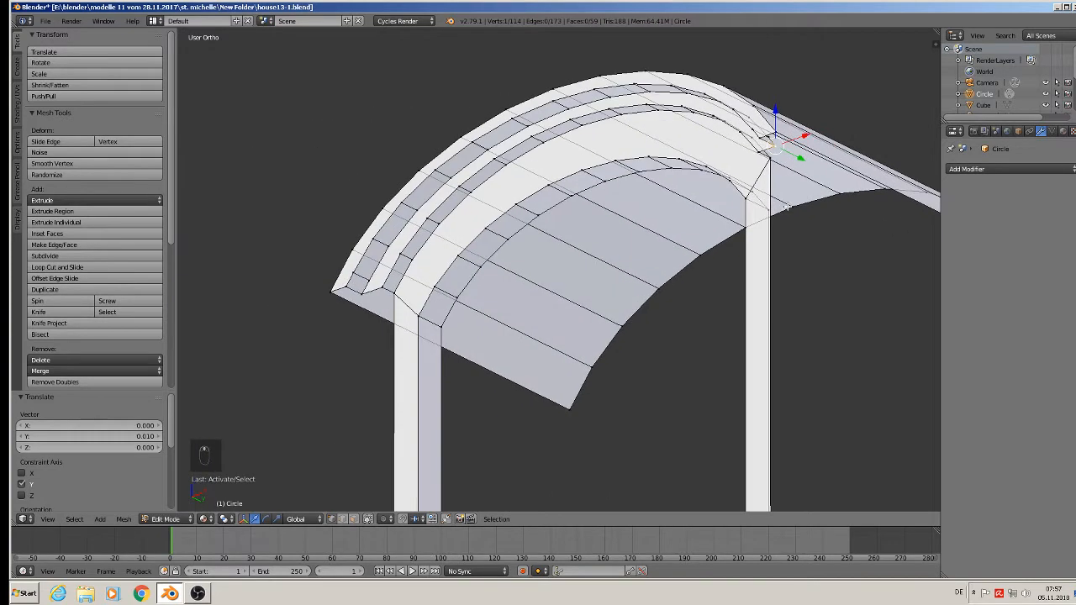
right_click(362, 294, "shift")
middle_click_drag(505, 328, 455, 353)
key("e")
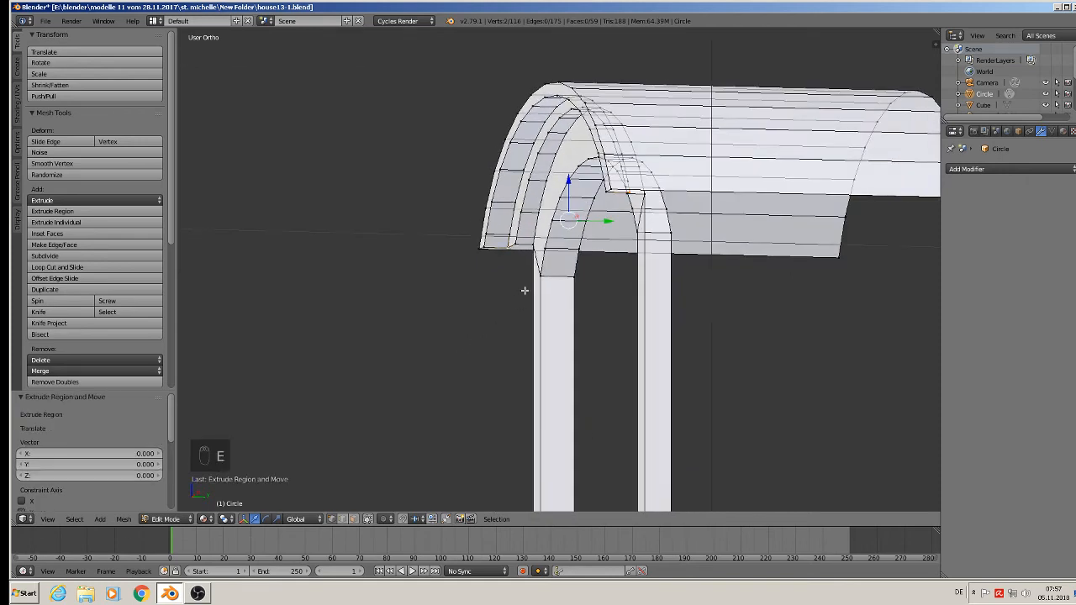
left_click(833, 231)
middle_click_drag(832, 230, 790, 265)
left_click_drag(805, 234, 872, 244)
middle_click_drag(872, 245, 577, 246, "shift")
left_click_drag(577, 247, 624, 262)
Fill the narrow strip beneath the roof's right edge, between the trim end and the rear corners.
middle_click_drag(623, 263, 451, 117)
right_click(454, 114)
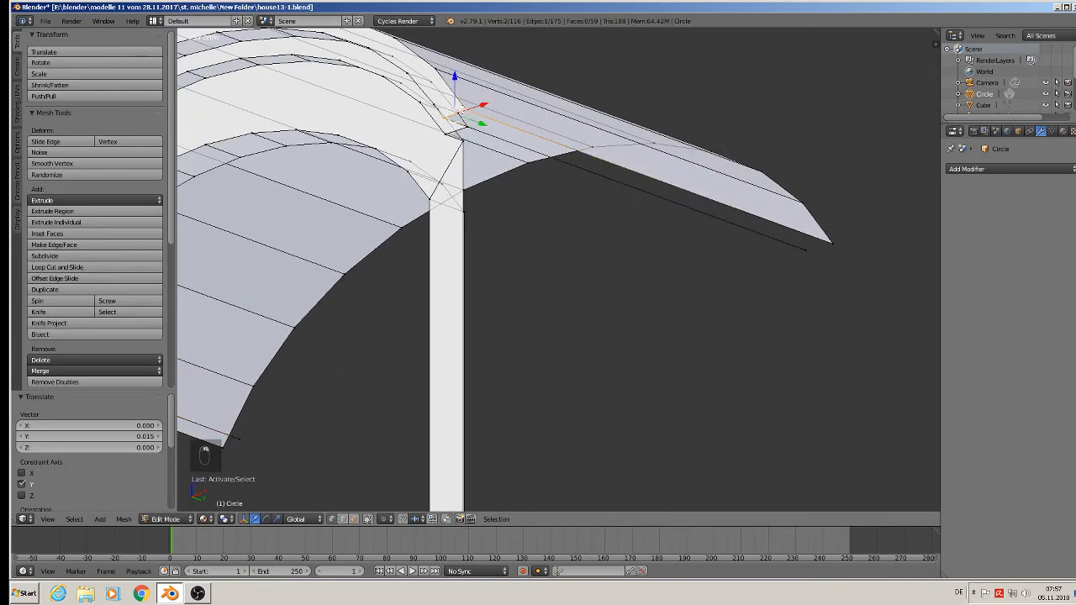
left_click(370, 518)
right_click(839, 243, "shift")
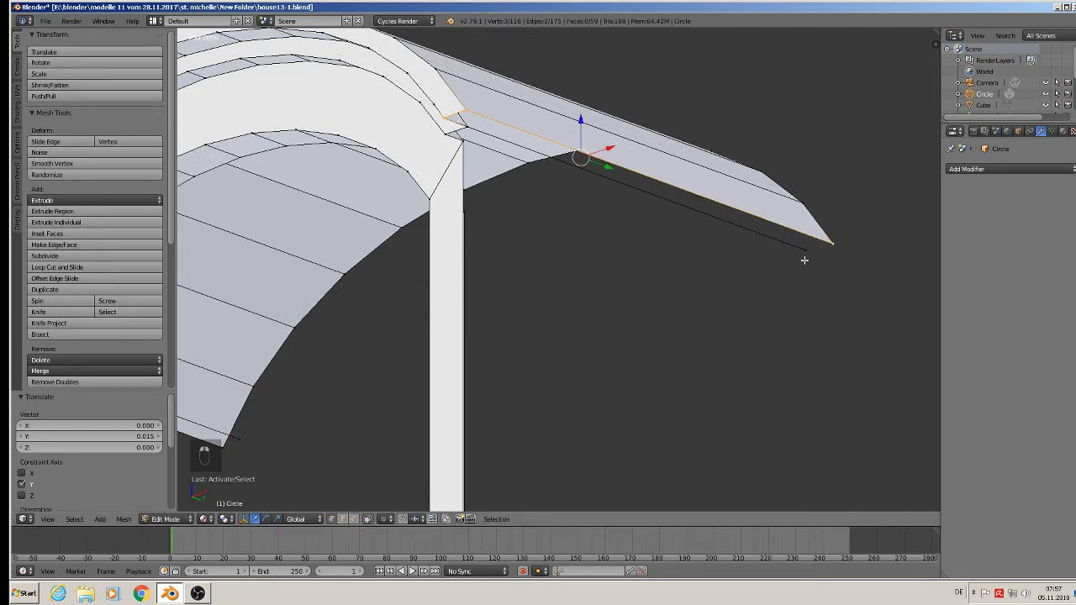
right_click(804, 255, "shift")
right_click(474, 127, "shift")
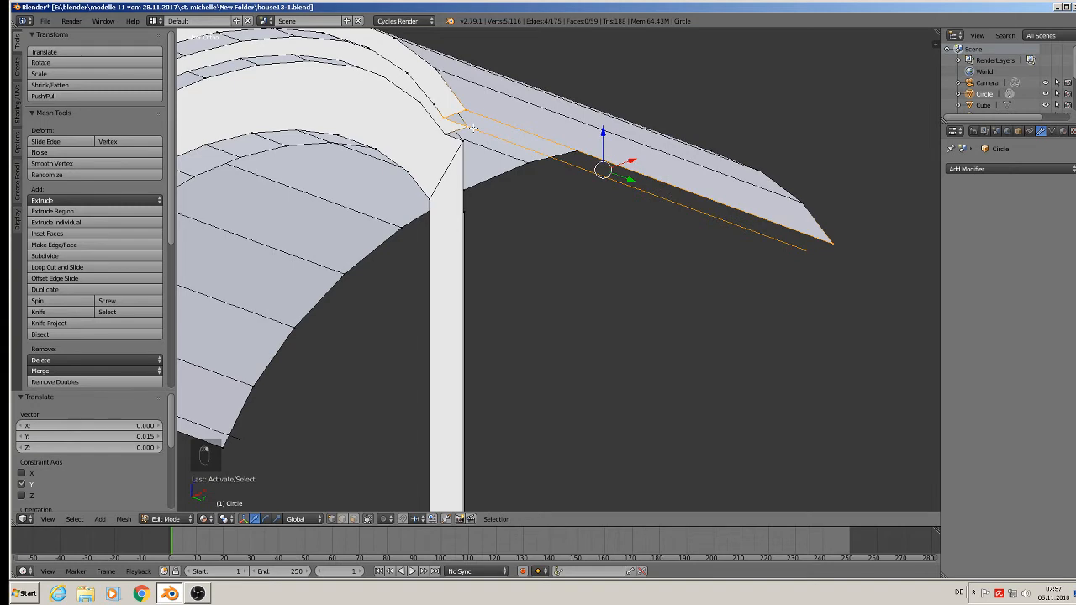
key("f")
middle_click_drag(473, 127, 542, 146)
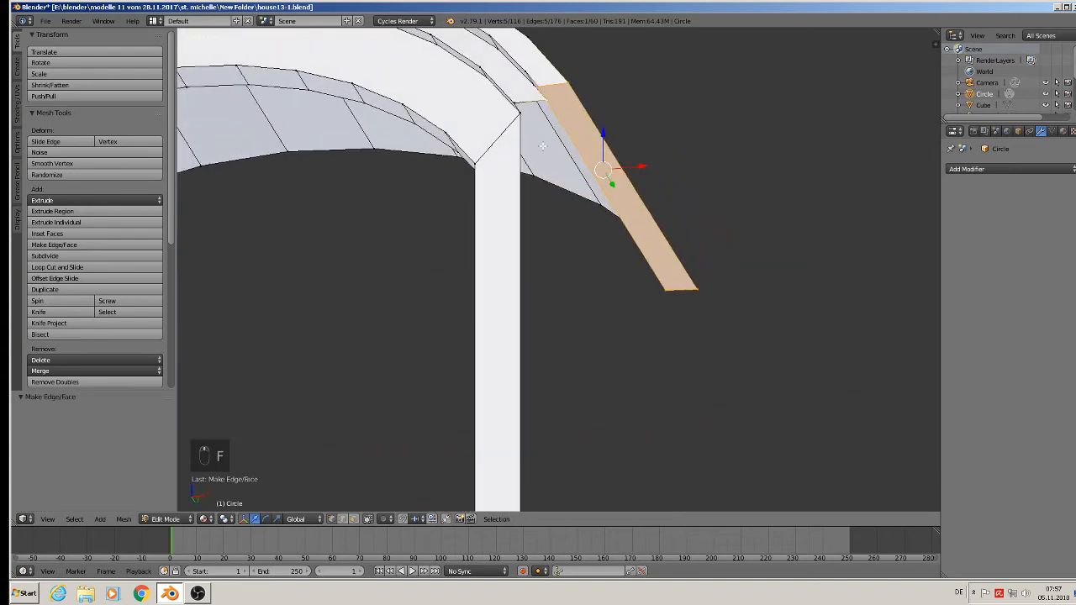
Fill the matching narrow strip beneath the roof's left edge using its front and rear corner points.
scroll(528, 127, "down", 3)
middle_click_drag(402, 174, 703, 127, "shift")
scroll(372, 112, "up", 2)
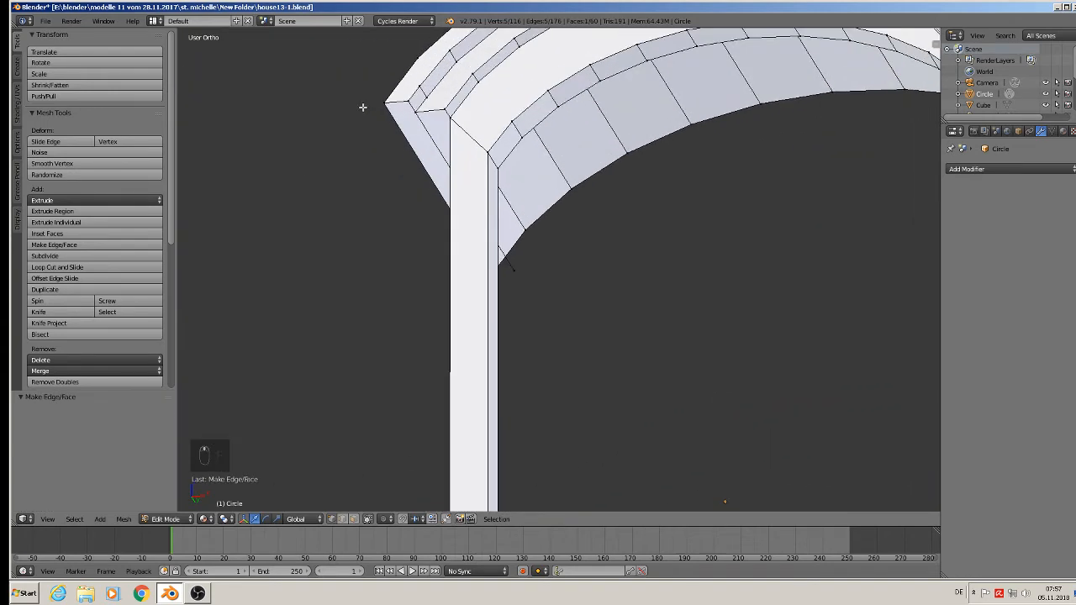
scroll(406, 96, "up", 2)
right_click(406, 101)
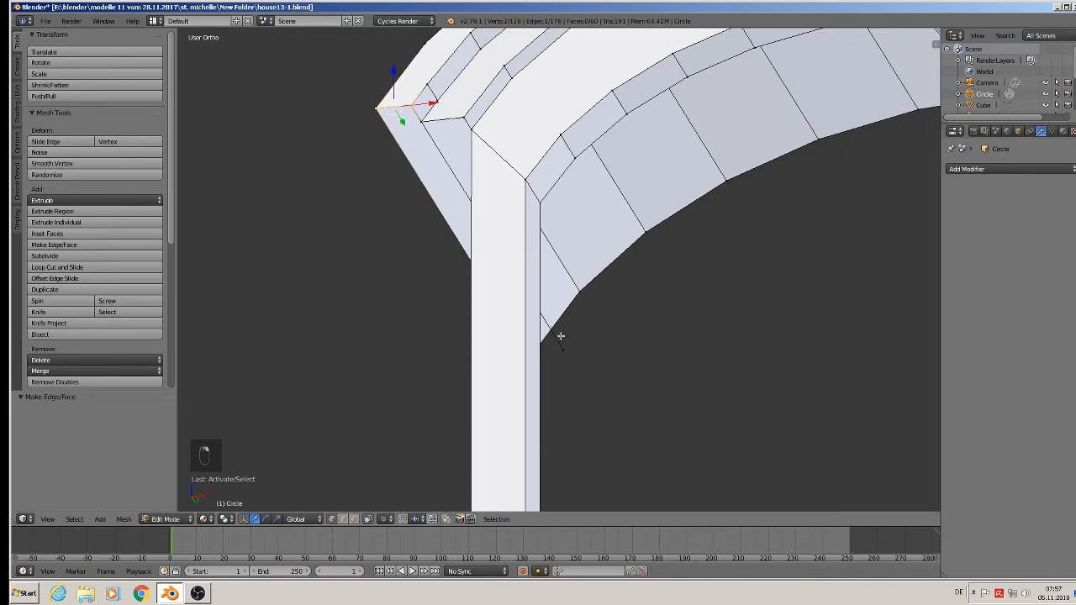
right_click(564, 344, "shift")
middle_click_drag(560, 367, 598, 376)
right_click(356, 316, "shift")
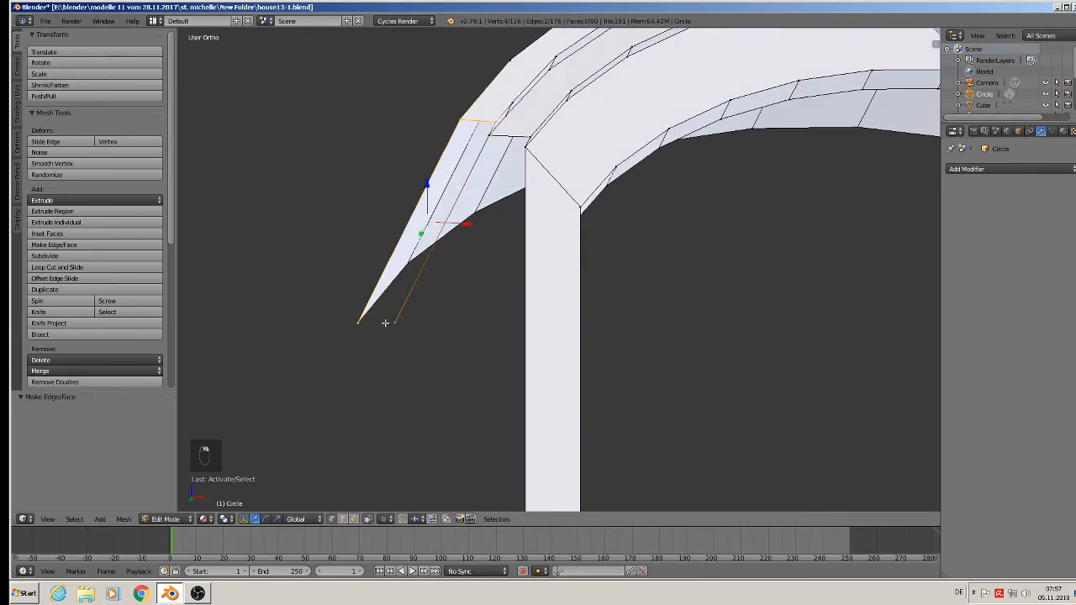
key("f")
Select the outer top corners of both window frame posts and extrude them about 0.098 along Y toward the roof's rear.
middle_click_drag(502, 179, 495, 146)
right_click(457, 109)
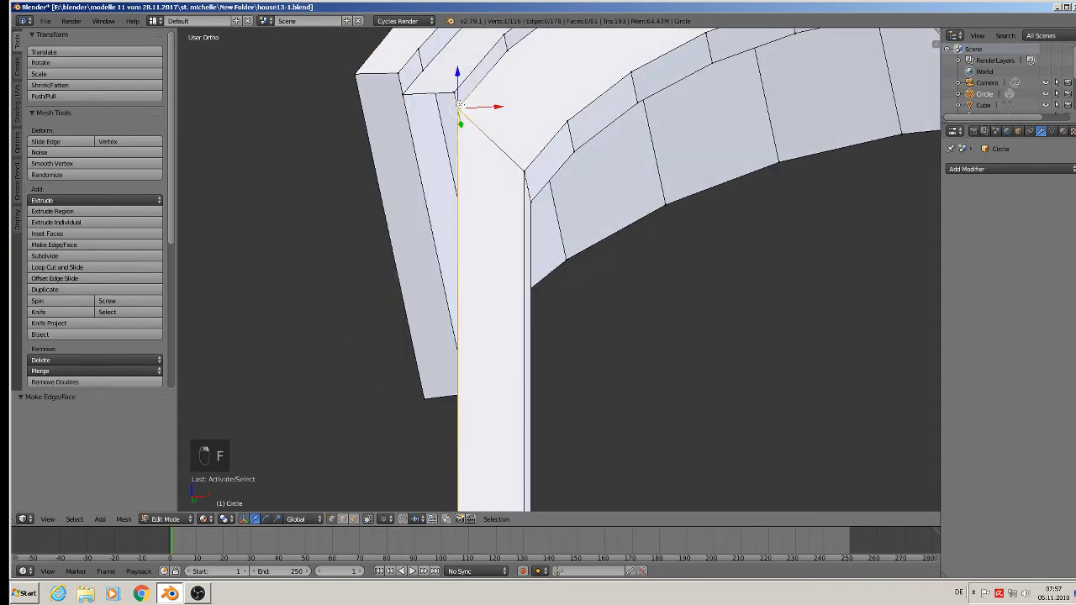
scroll(502, 164, "down", 4)
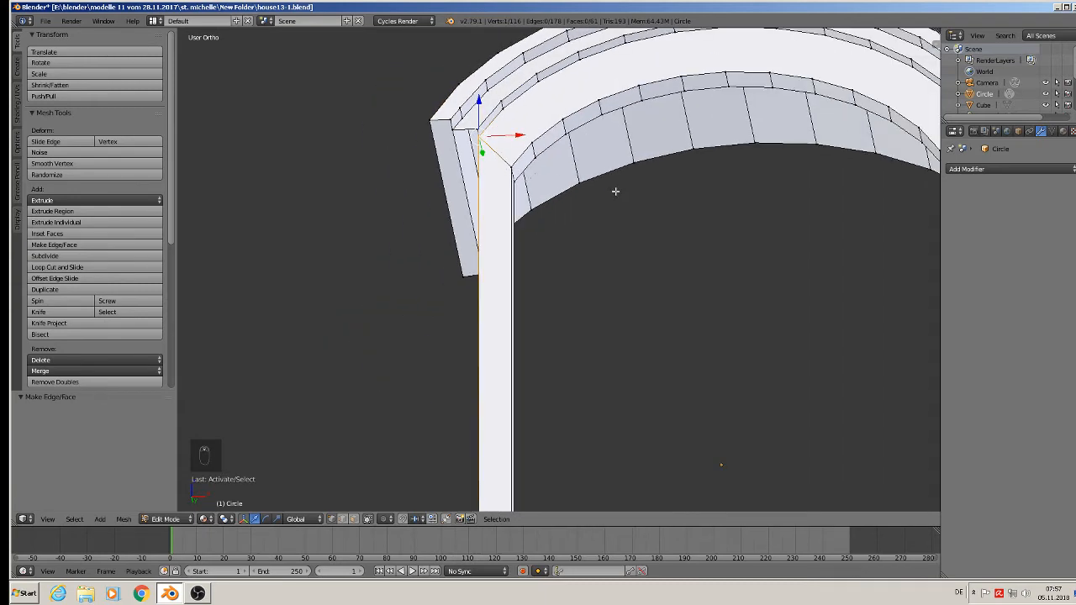
middle_click_drag(635, 198, 321, 230, "shift")
scroll(594, 157, "up", 2)
scroll(656, 147, "up", 2)
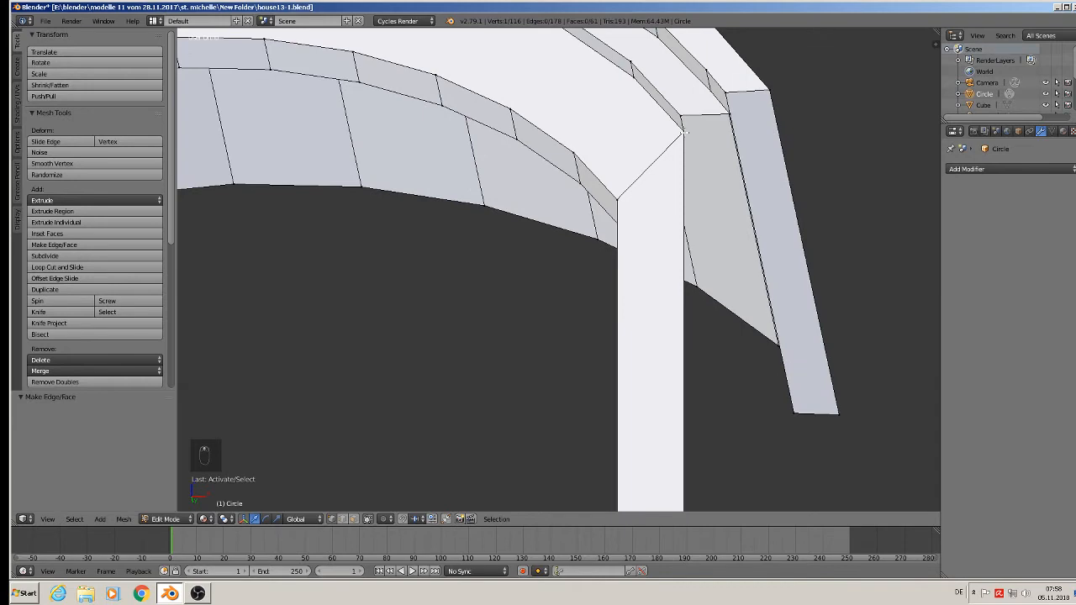
right_click(684, 132, "shift")
middle_click_drag(654, 219, 568, 237)
scroll(569, 238, "down", 6)
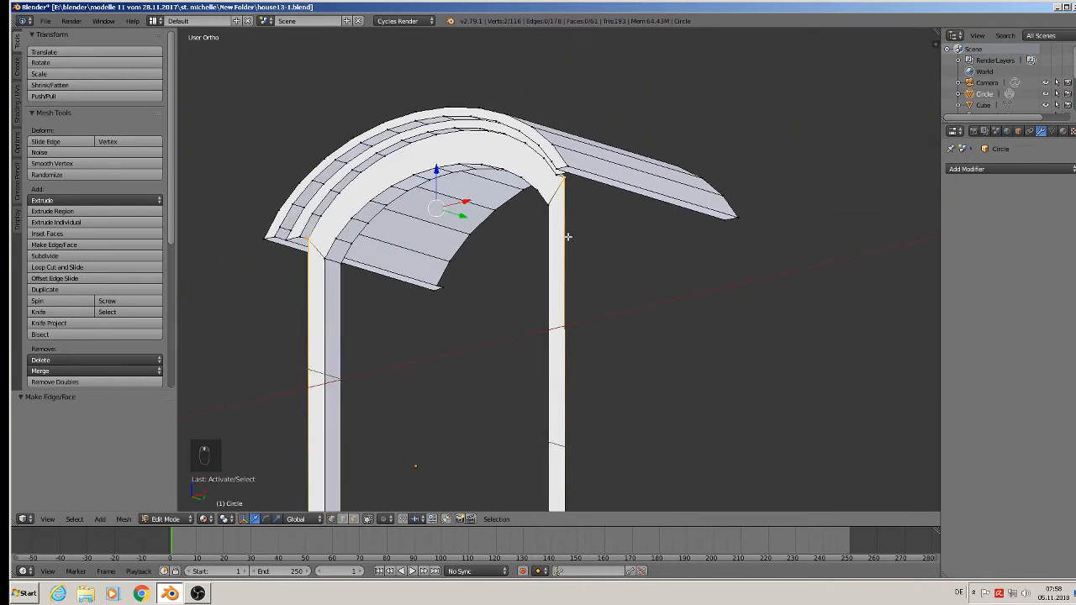
middle_click_drag(485, 232, 482, 235)
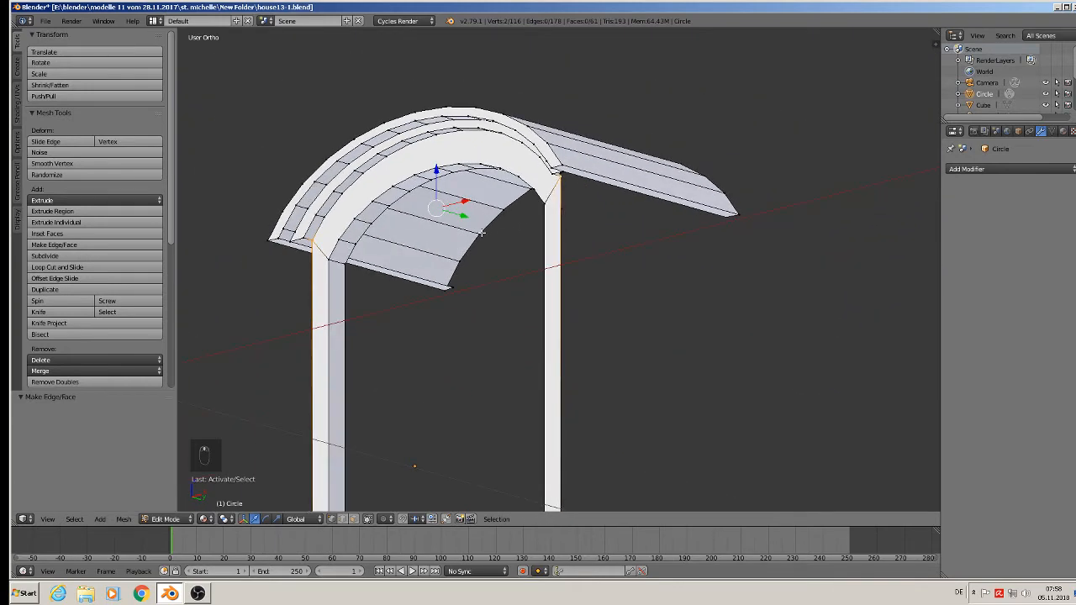
key("e")
left_click_drag(460, 216, 626, 250)
Fill the second underside strip on the right, between the first eave strip and the edge extruded from the frame corner.
middle_click_drag(619, 192, 605, 141)
scroll(607, 127, "up", 2)
scroll(581, 60, "up", 2)
right_click(549, 107)
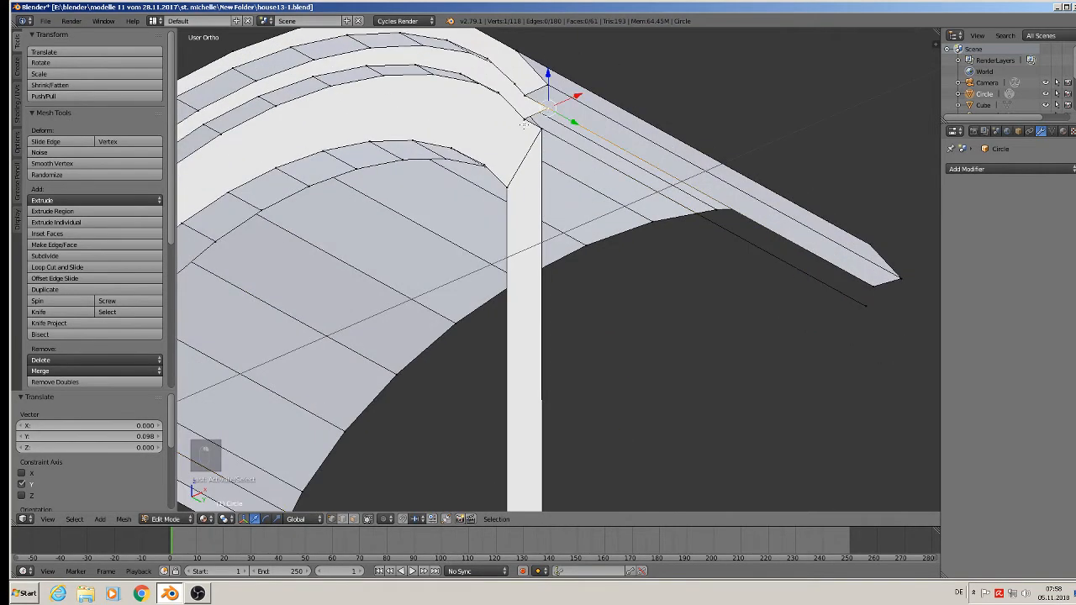
right_click(525, 124, "shift")
right_click(541, 131, "shift")
right_click(875, 305, "shift")
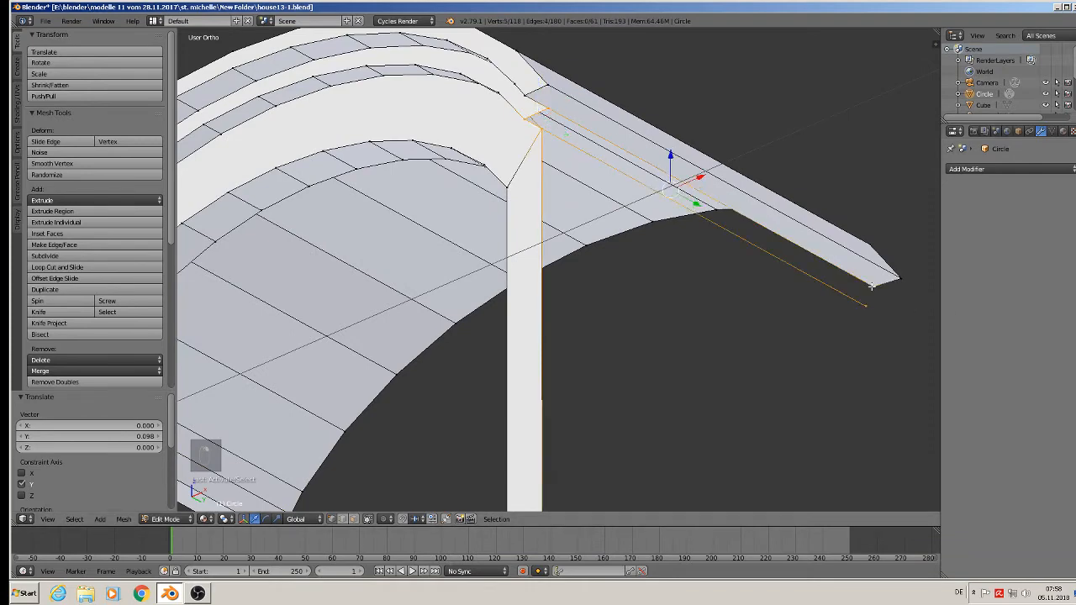
key("f")
scroll(629, 268, "down", 3)
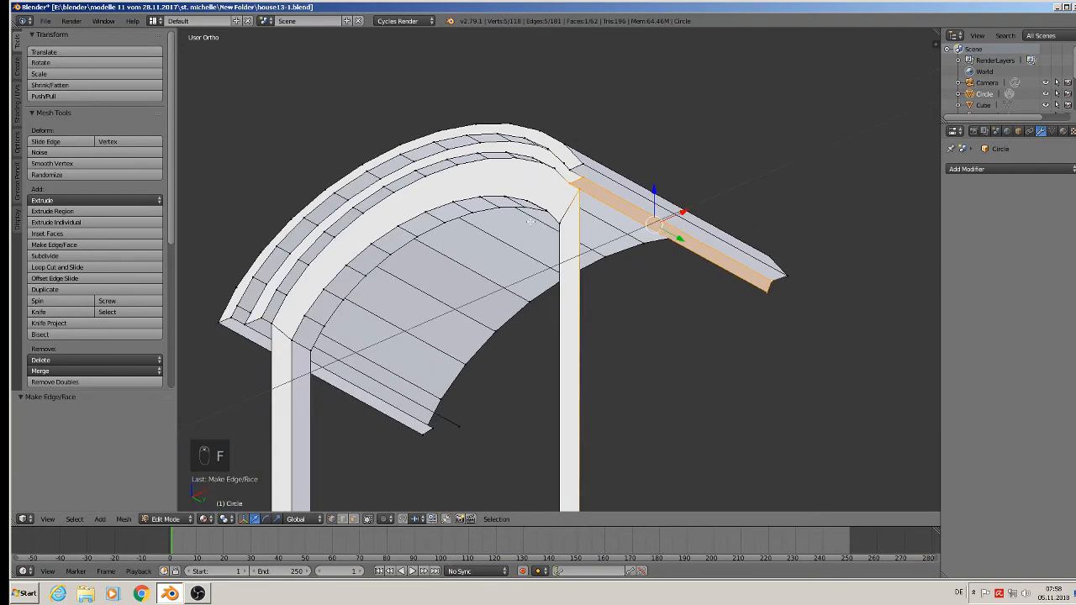
Fill the second underside strip on the left, between the first eave strip and the edge extruded from the frame corner.
middle_click_drag(532, 219, 693, 174, "shift")
scroll(539, 227, "up", 2)
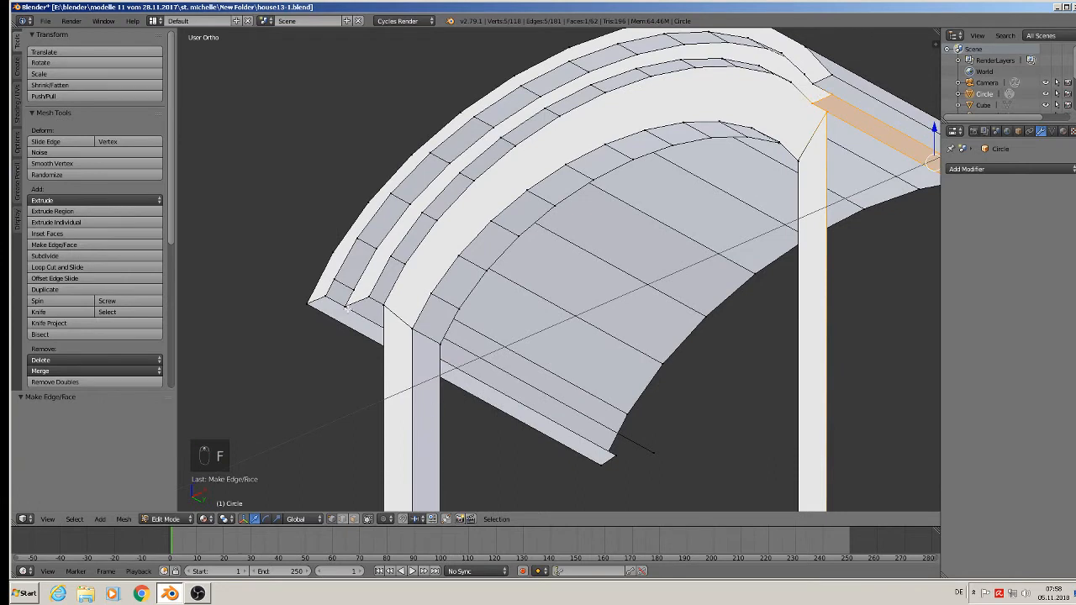
right_click(348, 309)
right_click(370, 295, "shift")
right_click(381, 301, "shift")
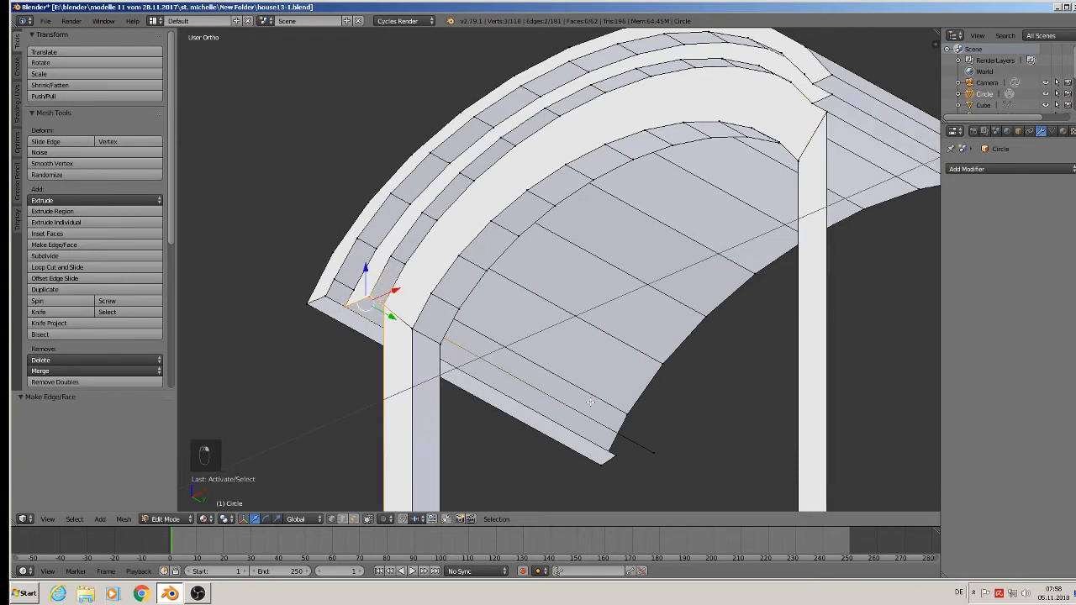
right_click(619, 444, "shift")
right_click(622, 448, "shift")
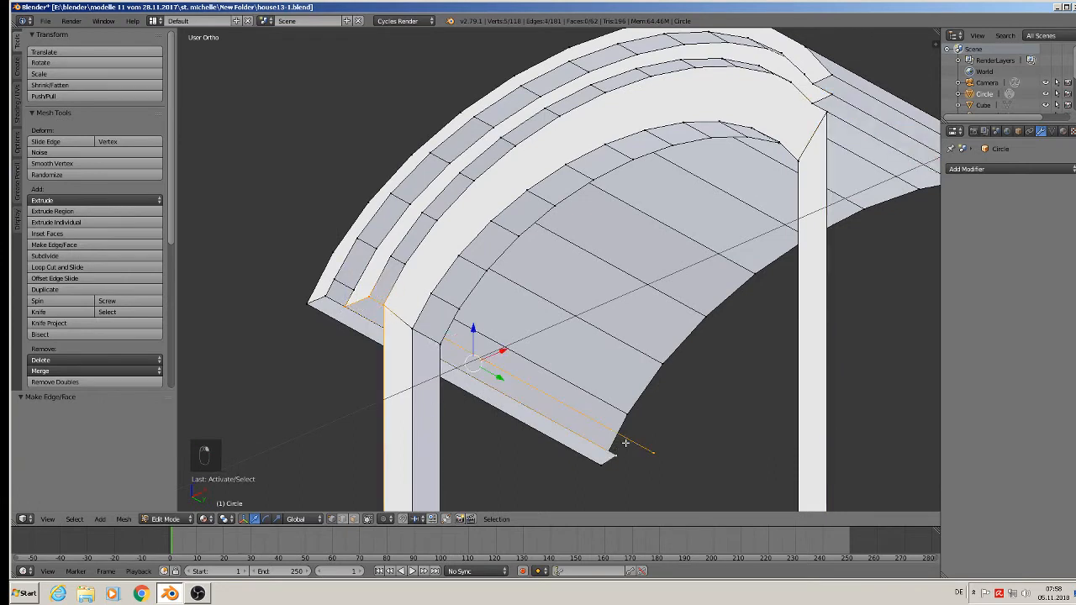
key("f")
Examine the dormer's roof underside and frame in object mode, and resume mesh editing.
scroll(626, 443, "down", 2)
key("Tab")
scroll(656, 443, "up", 2)
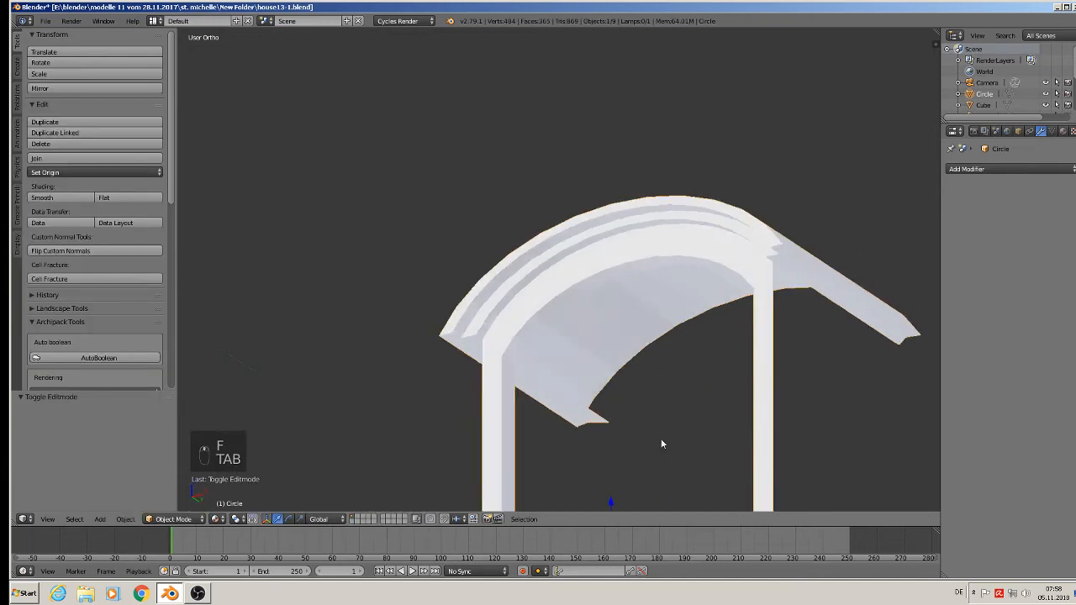
middle_click_drag(662, 440, 633, 460)
middle_click_drag(716, 376, 600, 239, "shift")
scroll(600, 239, "up", 2)
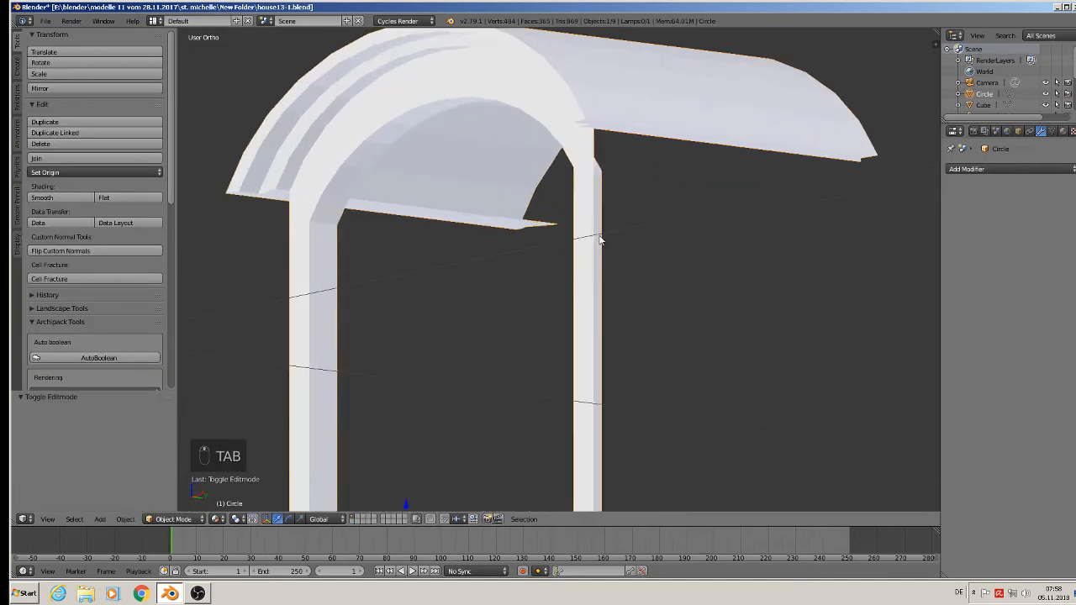
key("Tab")
scroll(665, 208, "down", 2)
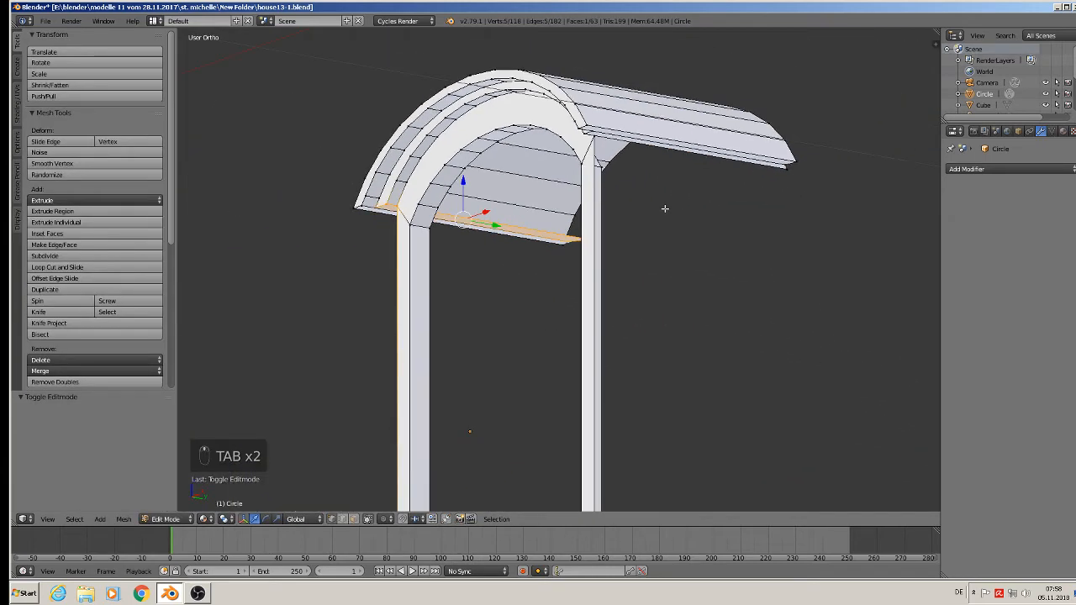
Extrude the rear inner corners of both eave strips down about 0.153 along Z, and adjust their height toward the sill.
scroll(745, 198, "up", 1)
scroll(761, 176, "up", 3)
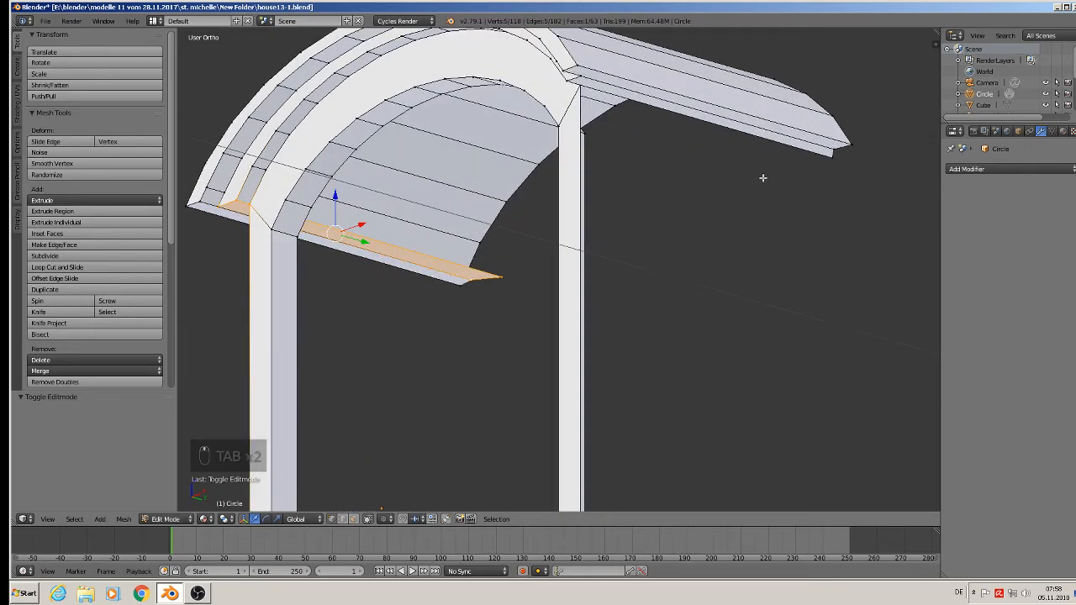
right_click(831, 160)
right_click(500, 287, "shift")
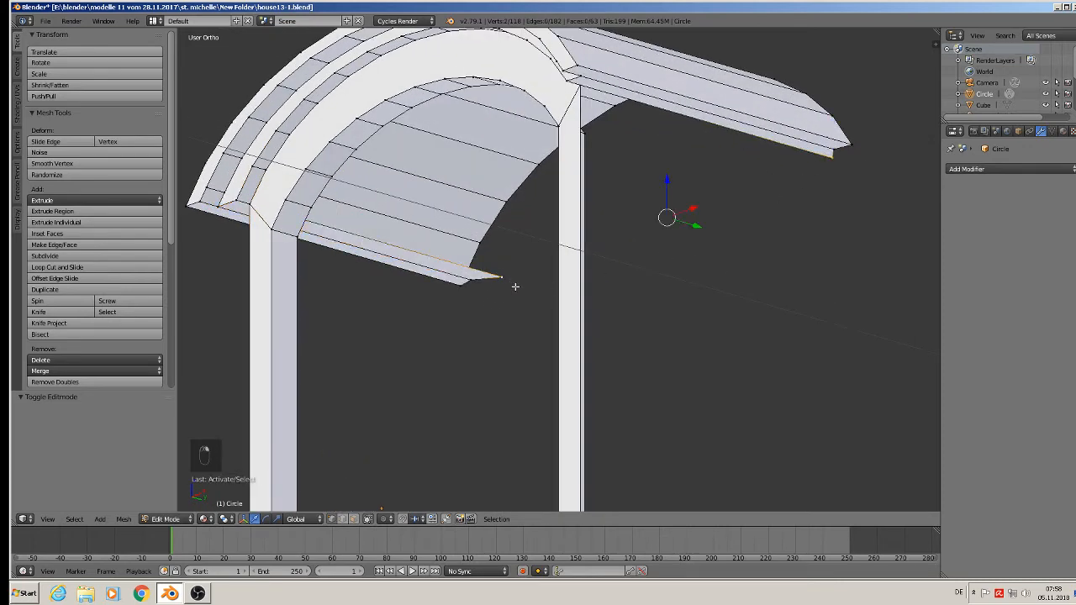
scroll(538, 299, "down", 5)
key("e")
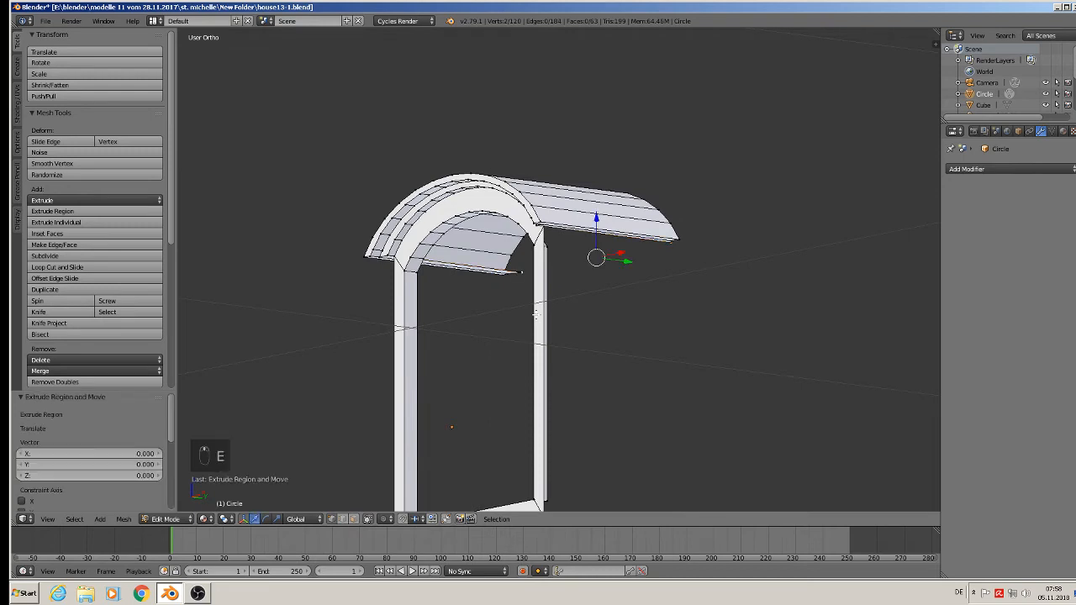
key("z")
left_click(597, 477)
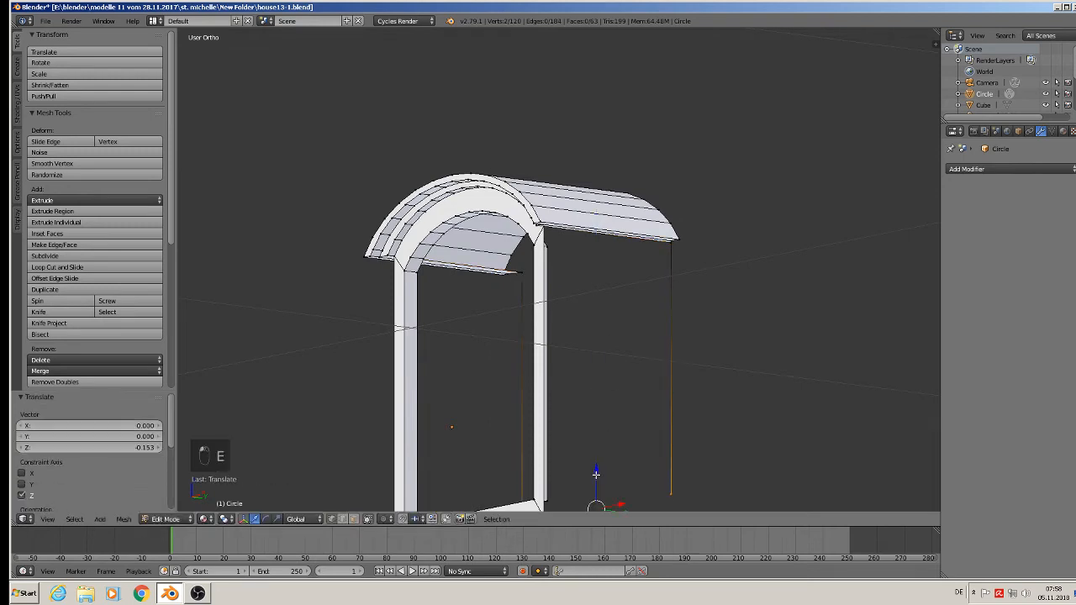
middle_click_drag(596, 473, 579, 339, "shift")
left_click_drag(603, 342, 601, 379)
middle_click_drag(509, 407, 581, 376)
mouse_move(603, 377)
left_mouse_down()
mouse_move(609, 349)
mouse_move(605, 363)
left_mouse_up()
Fill the dormer's right side wall using the frame's lower and upper outer corners and the rear vertical edge.
scroll(541, 384, "up", 6)
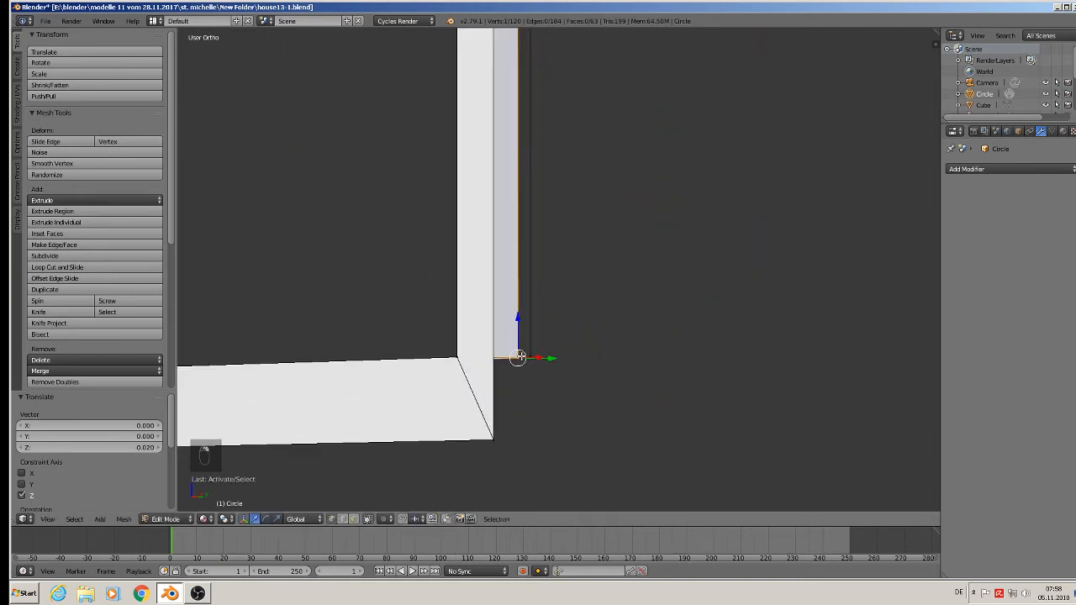
middle_click_drag(519, 357, 544, 407)
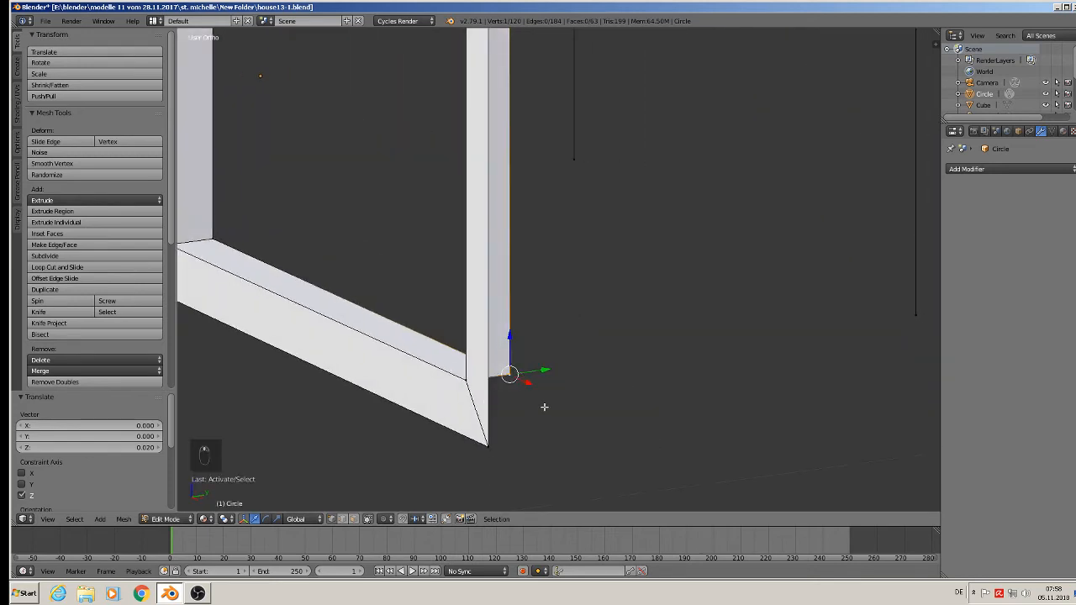
scroll(544, 407, "down", 3)
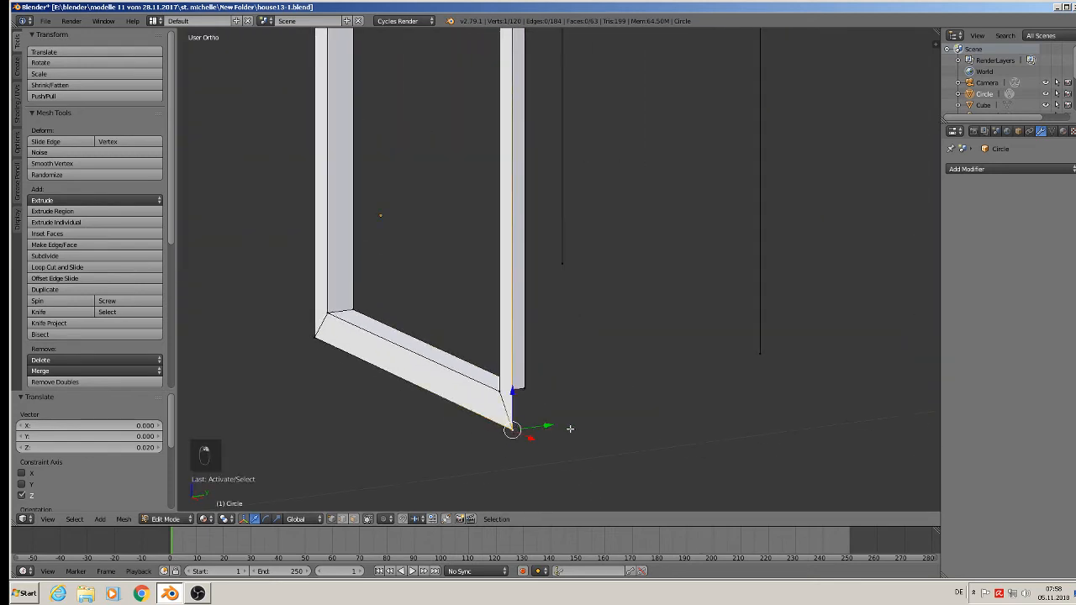
scroll(575, 429, "down", 3)
right_click(682, 389, "shift")
mouse_move(689, 163)
middle_mouse_down()
mouse_move(701, 168)
mouse_move(696, 146)
middle_mouse_up()
right_click(678, 145, "shift")
right_click(510, 114, "shift")
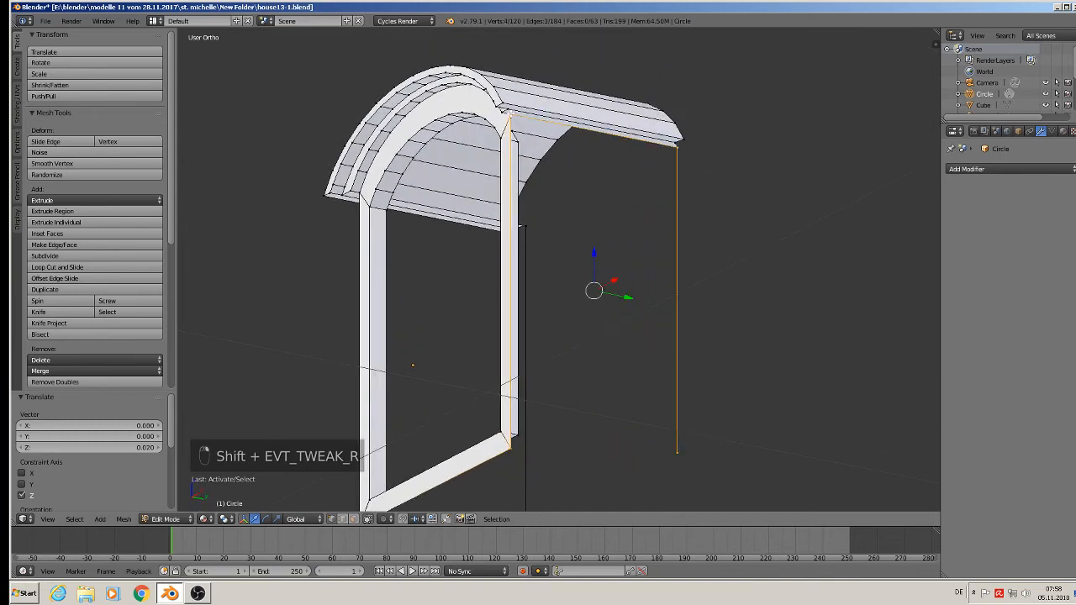
key("f")
middle_click_drag(588, 181, 586, 276)
Lower the right side wall's rear bottom corner by about 0.011 along Z.
right_click(690, 445)
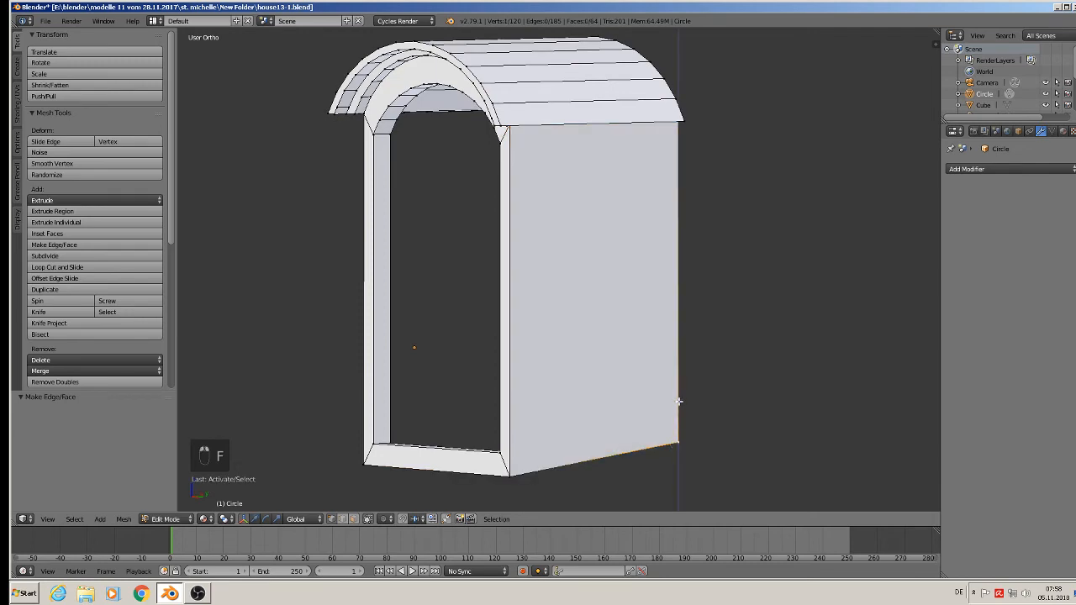
key("g")
key("z")
left_click(681, 424)
Fill the dormer's left side wall using the frame's upper and lower outer corners and the rear vertical edge.
middle_click_drag(682, 424, 730, 344)
scroll(731, 345, "up", 2)
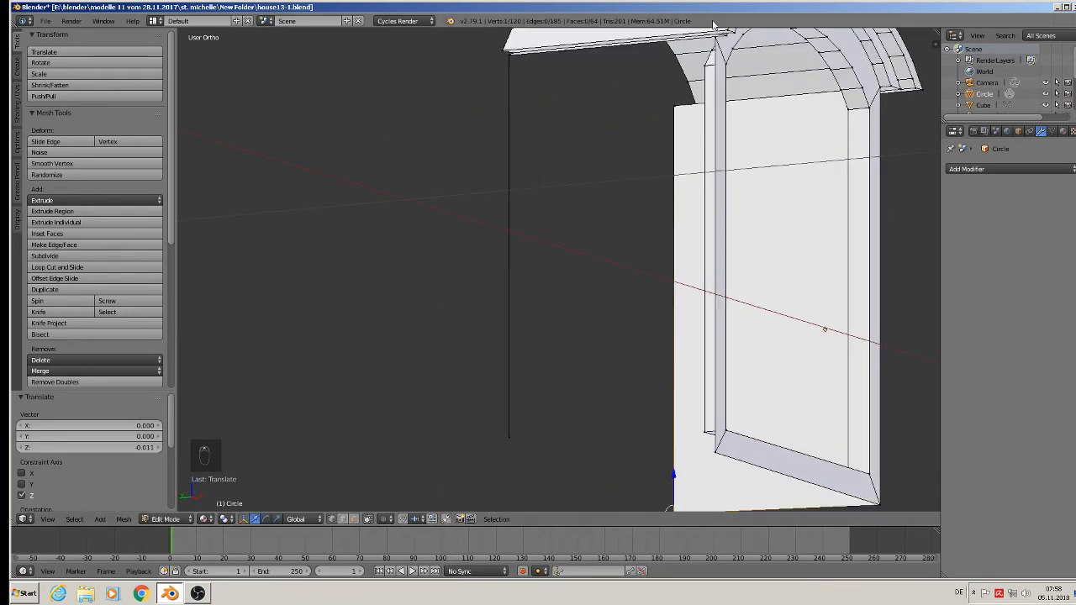
right_click(682, 78)
right_click(530, 68, "shift")
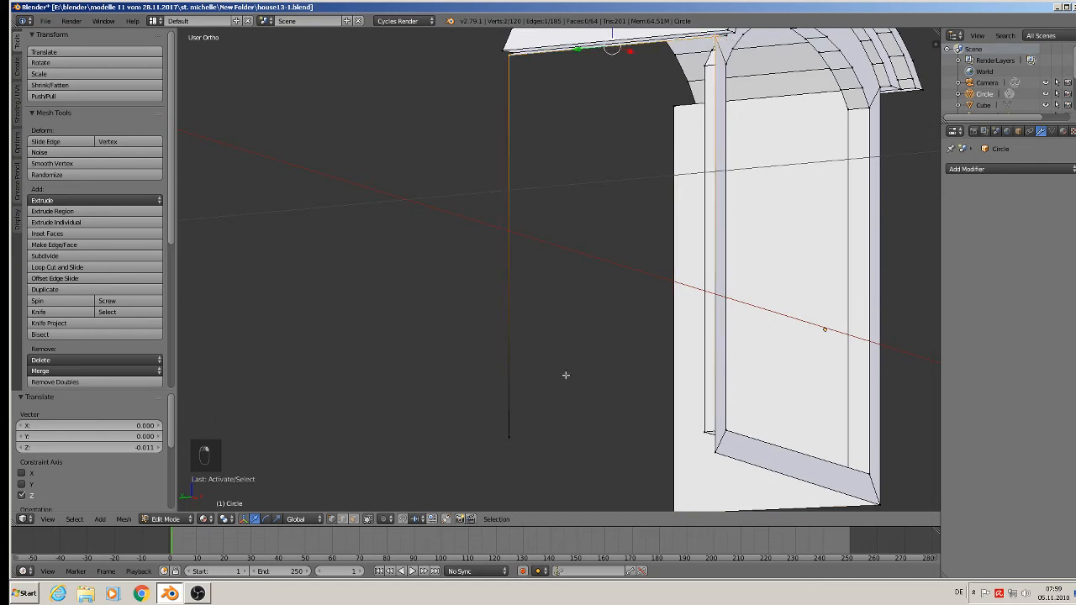
right_click(503, 451, "shift")
right_click(723, 458, "shift")
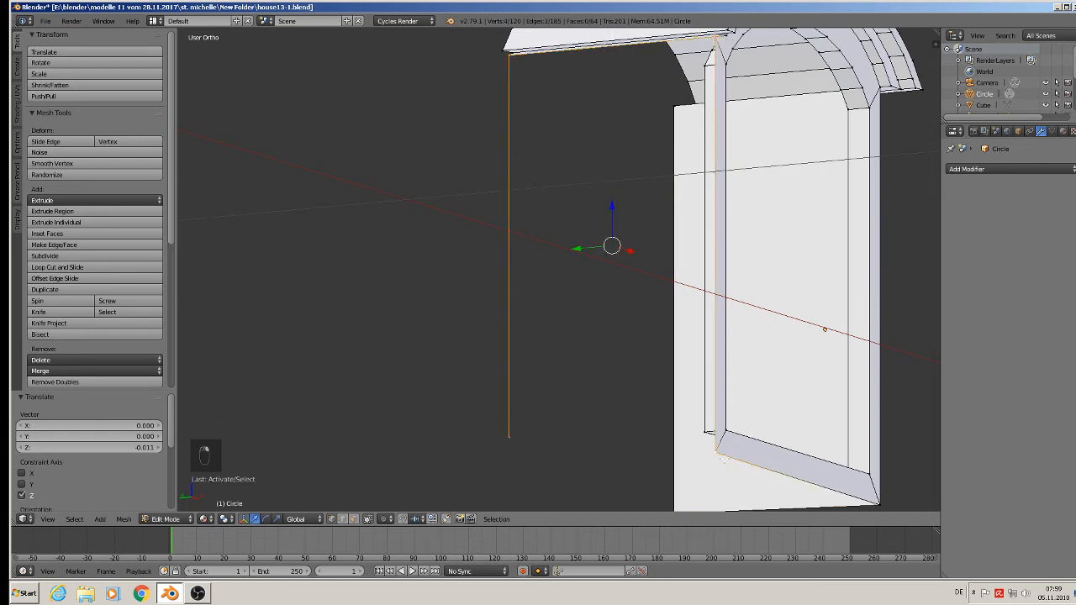
key("f")
scroll(707, 457, "down", 3)
Lower the left side wall's rear bottom corner by about 0.012 along Z.
middle_click_drag(705, 457, 743, 469)
right_click(580, 446)
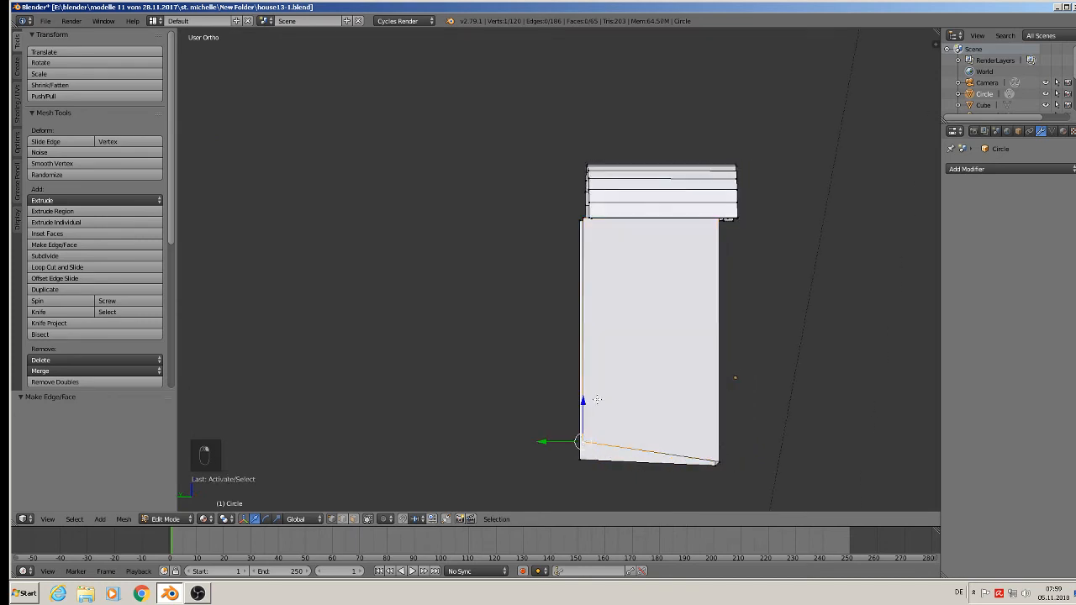
key("g")
key("z")
left_click(587, 423)
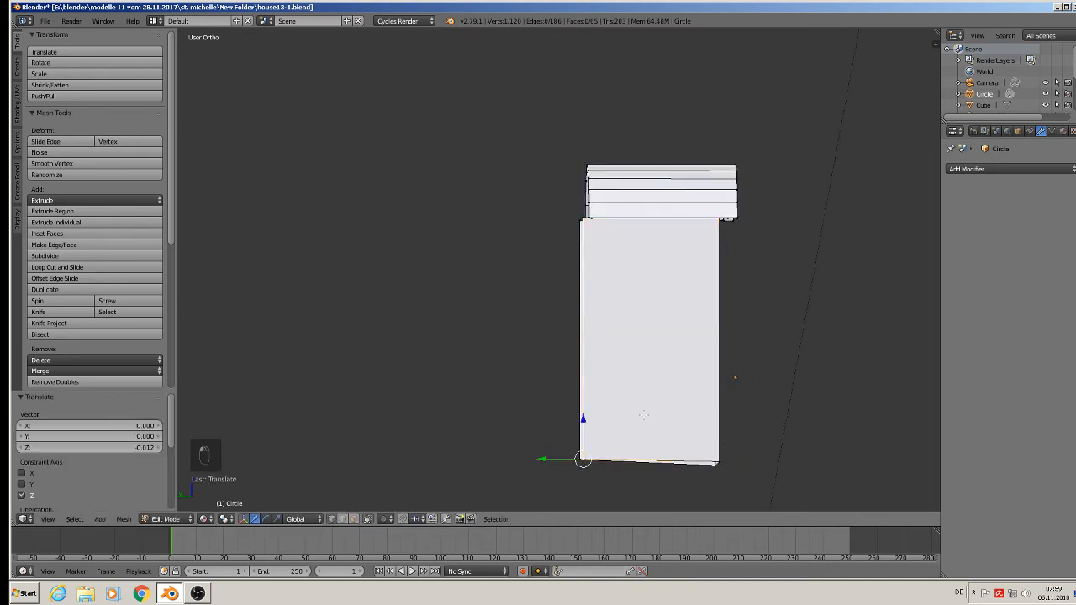
scroll(648, 416, "down", 1)
Select the rear edge vertices of the dormer's roof and both side walls, and flatten them by scaling to 0 along Y.
middle_click_drag(687, 372, 637, 273)
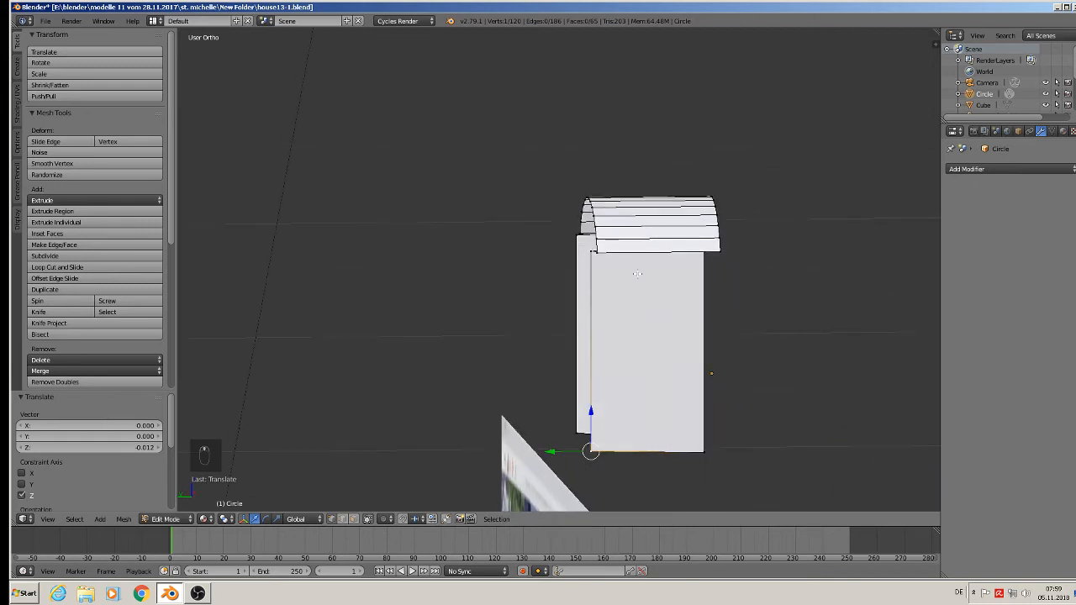
right_click(597, 241, "alt")
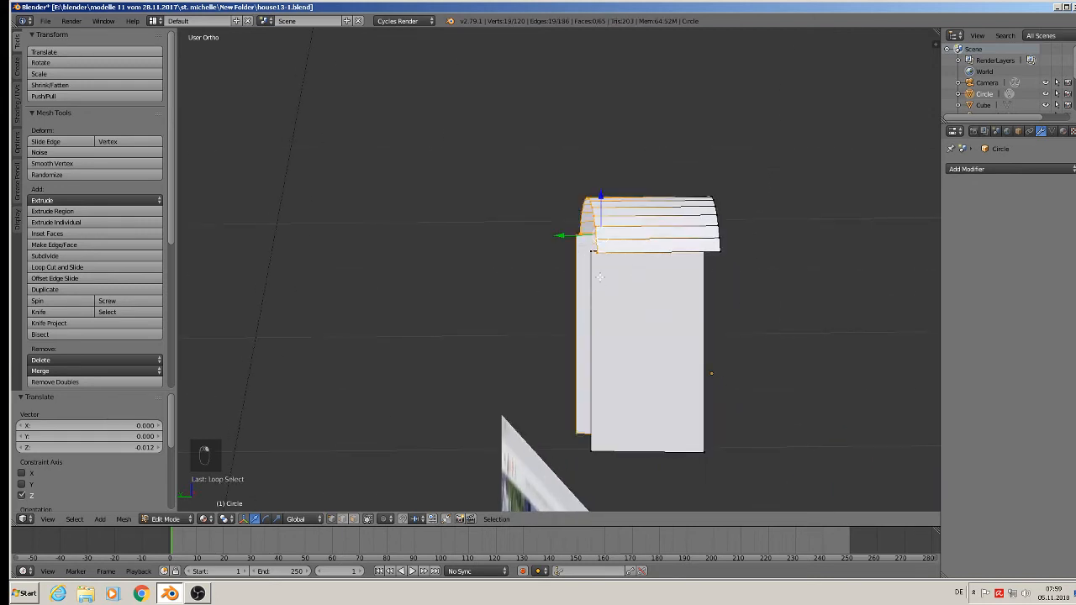
key("c")
left_click(588, 254)
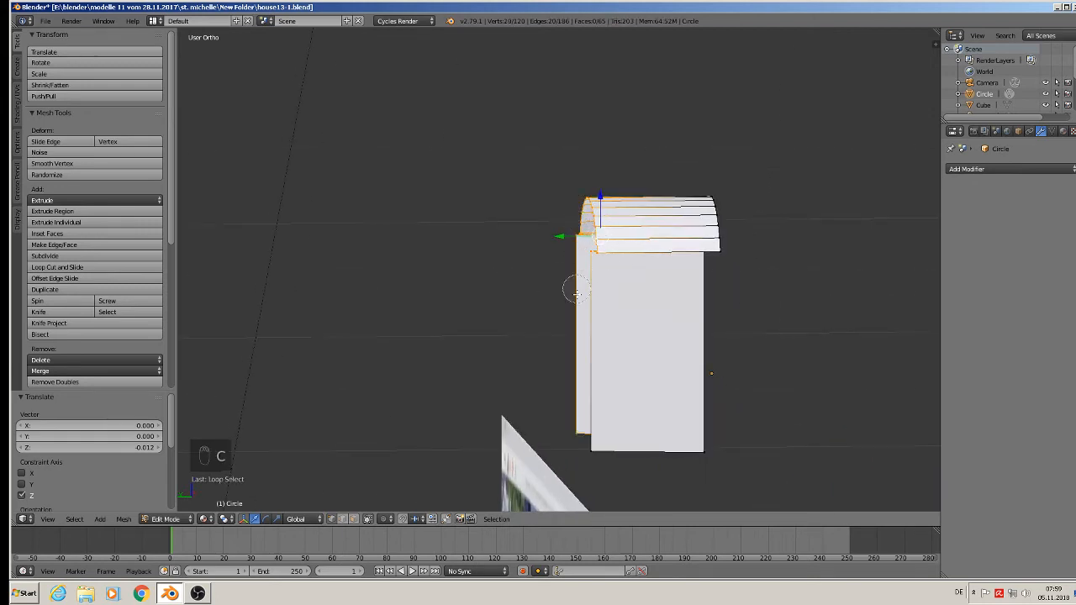
left_click(591, 456)
right_click(590, 473)
key("s")
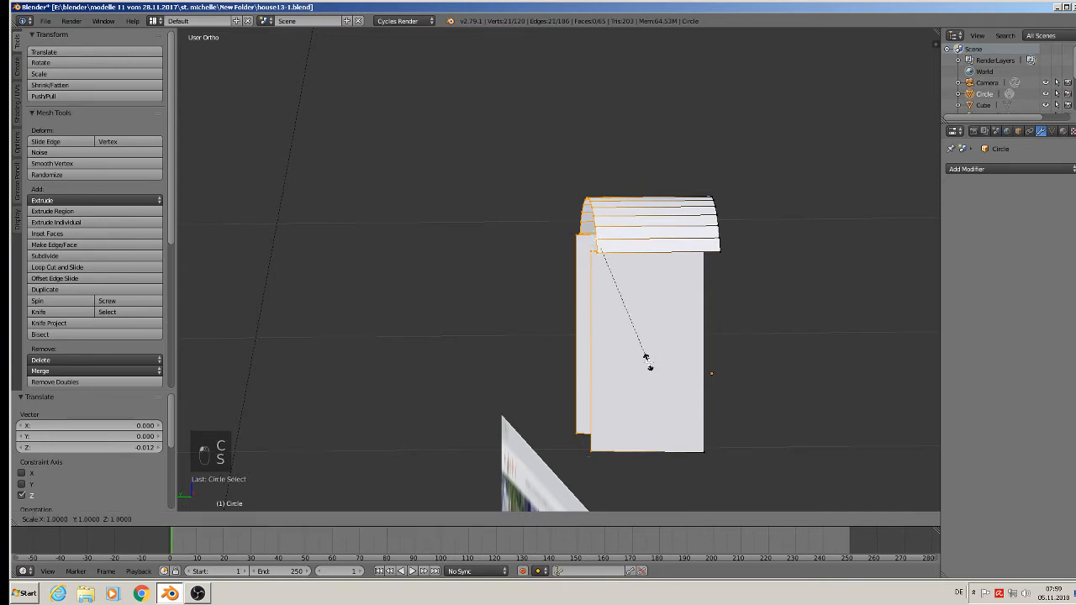
key("y")
key("0")
left_click(646, 360)
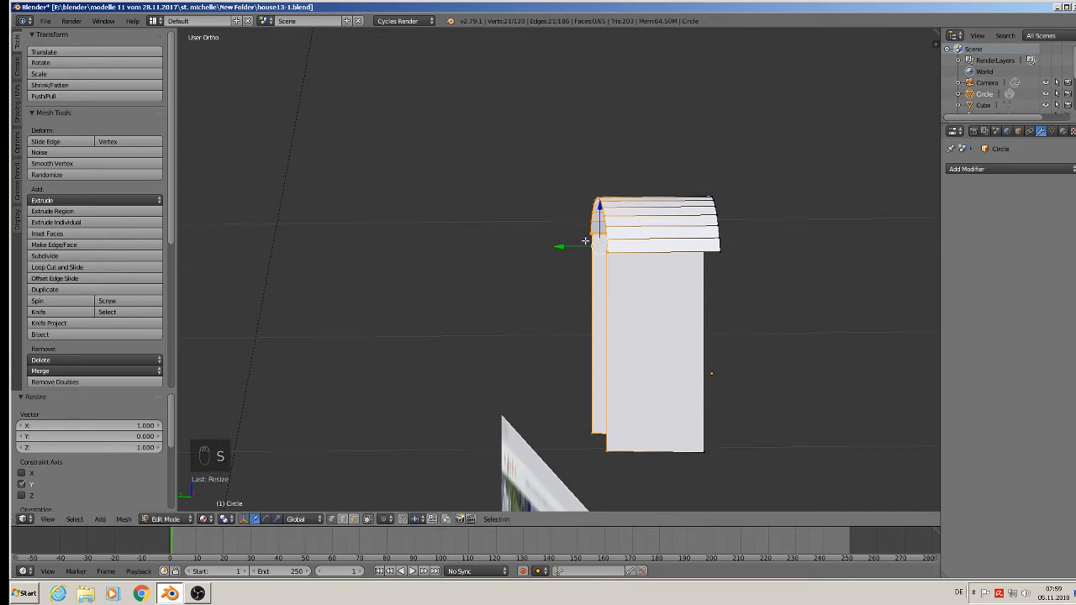
Move the flattened rear edge of the roof and walls back about 0.109 along Y to deepen the dormer.
key("g")
key("y")
left_click(440, 247)
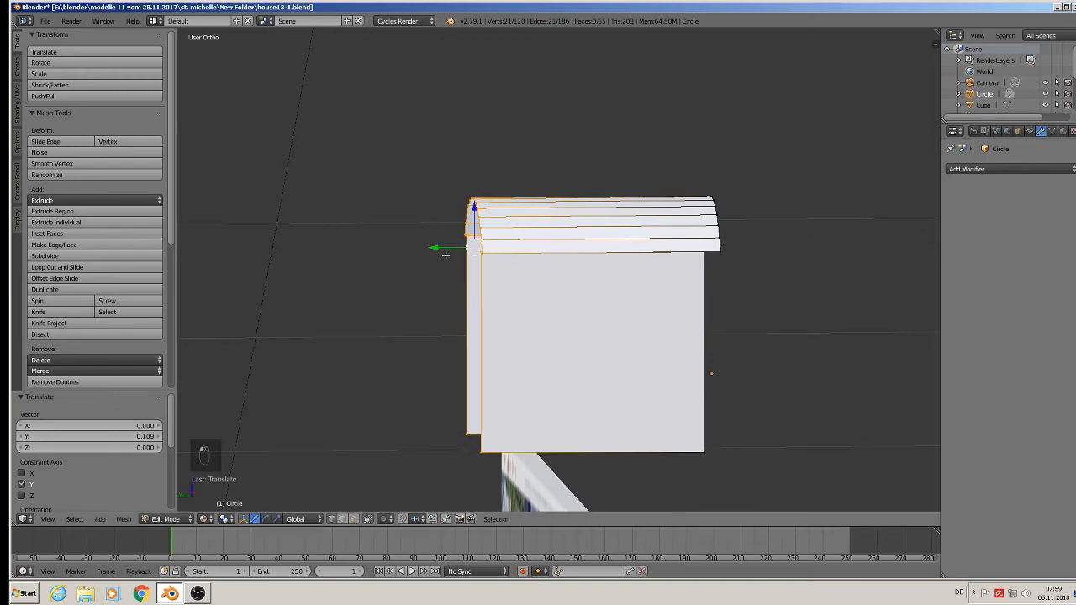
middle_click_drag(440, 248, 545, 216)
Return to object mode and save the file house13-1.blend.
key("Tab")
scroll(545, 216, "down", 3)
left_click(45, 21)
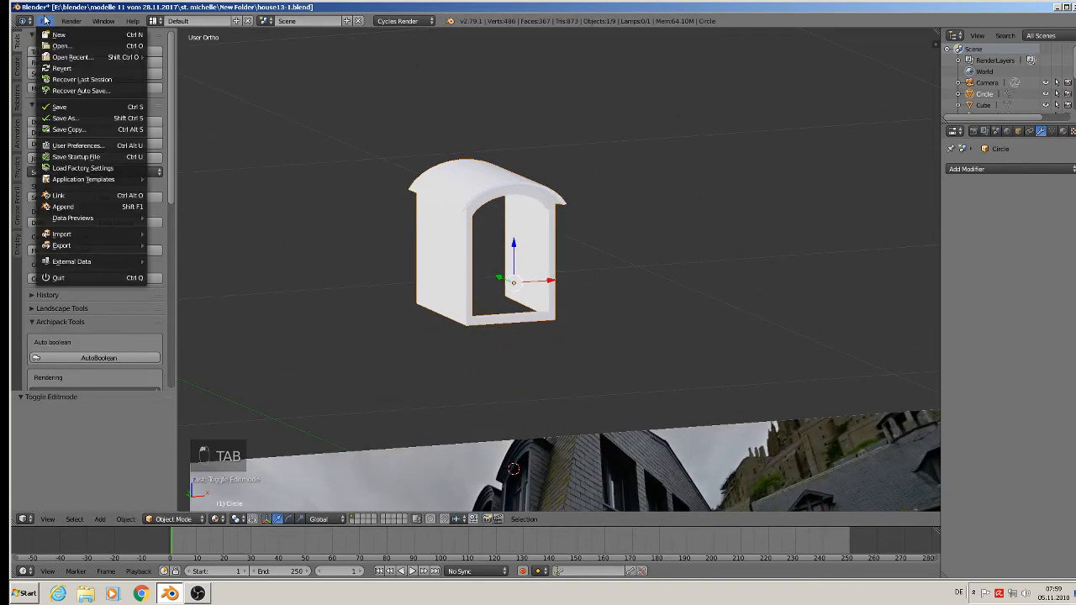
left_click(61, 107)
Examine the deepened dormer beside the reference photo, and resume mesh editing at its arched opening.
scroll(685, 203, "down", 2)
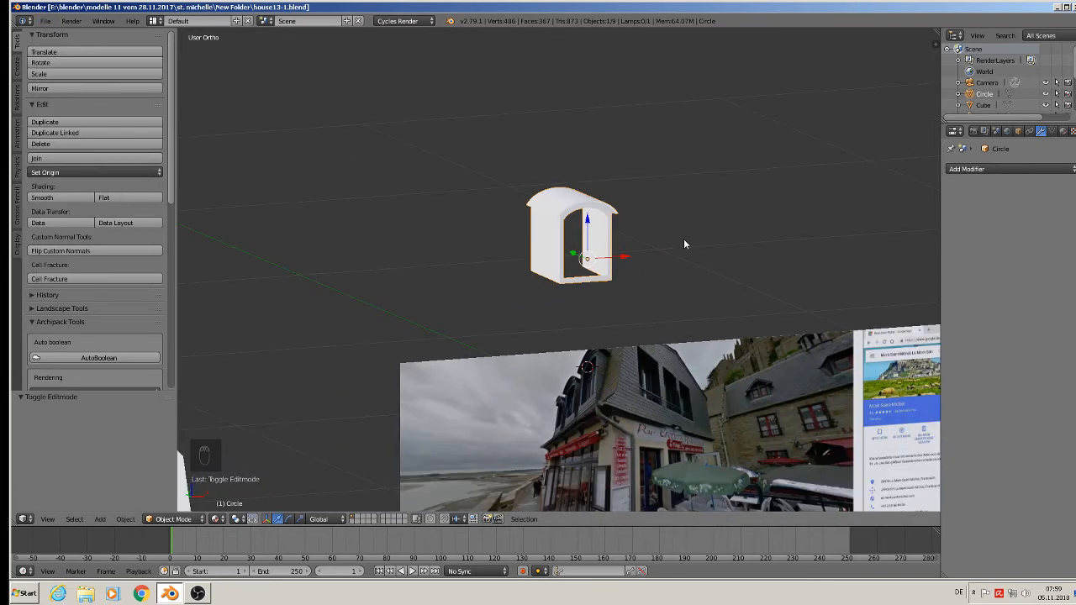
scroll(685, 244, "up", 3)
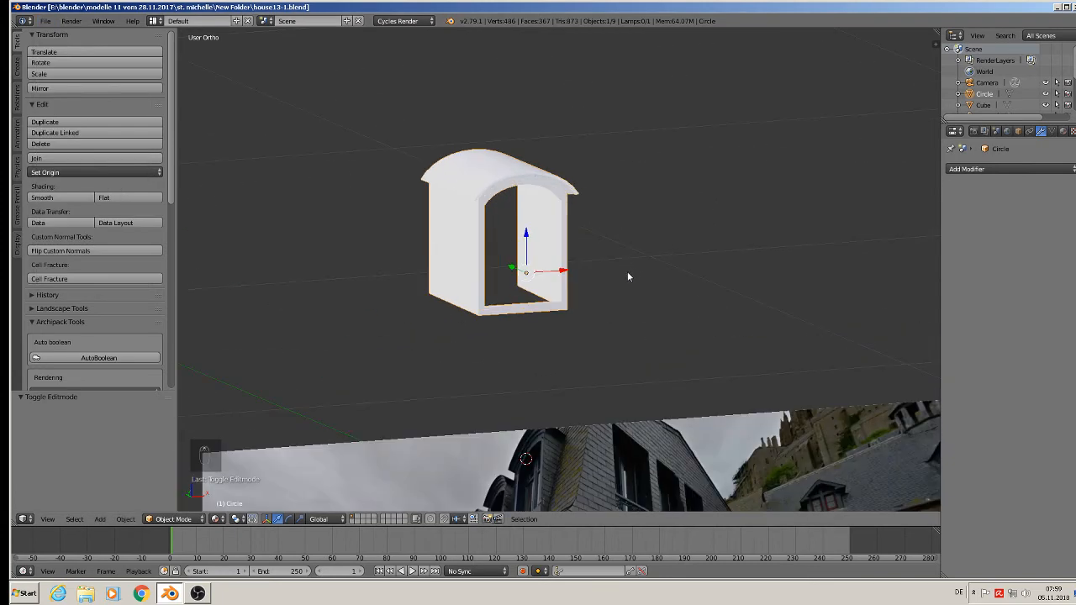
scroll(523, 220, "up", 2)
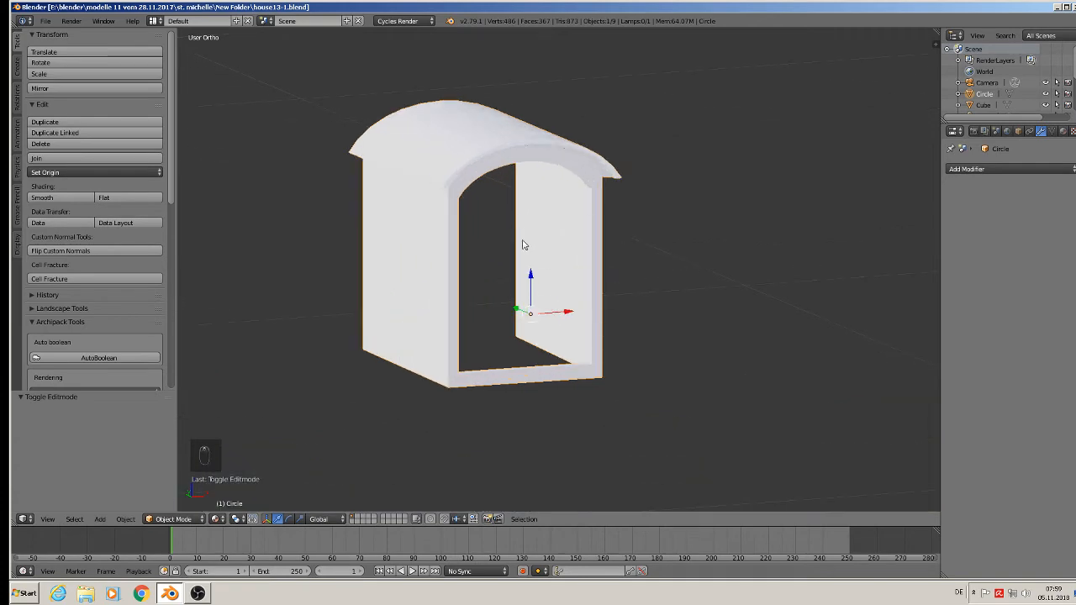
scroll(558, 247, "down", 1)
key("Tab")
scroll(546, 219, "up", 4)
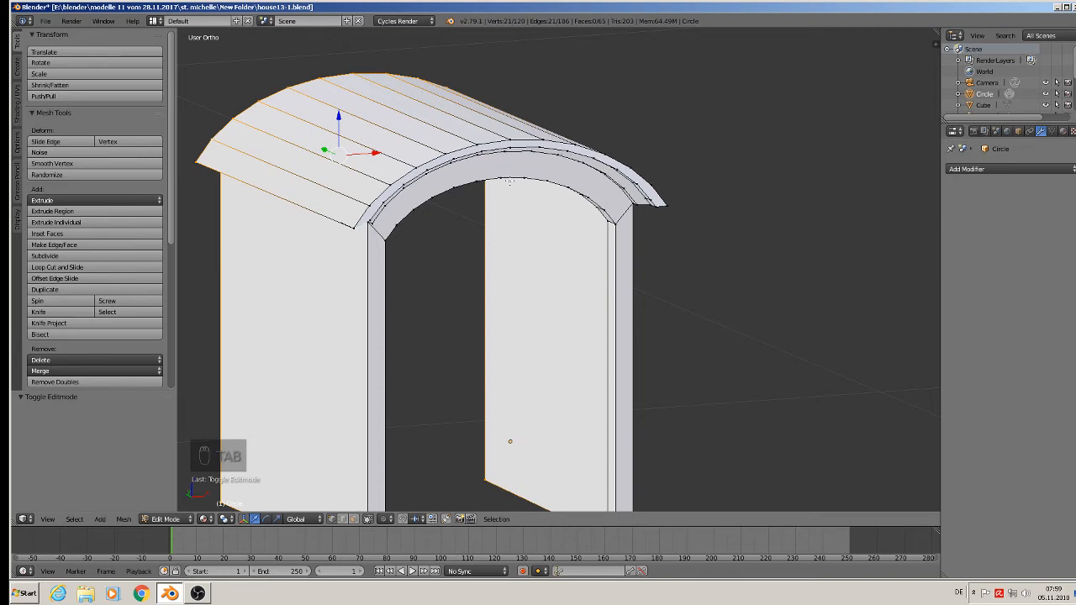
middle_click_drag(520, 227, 523, 206)
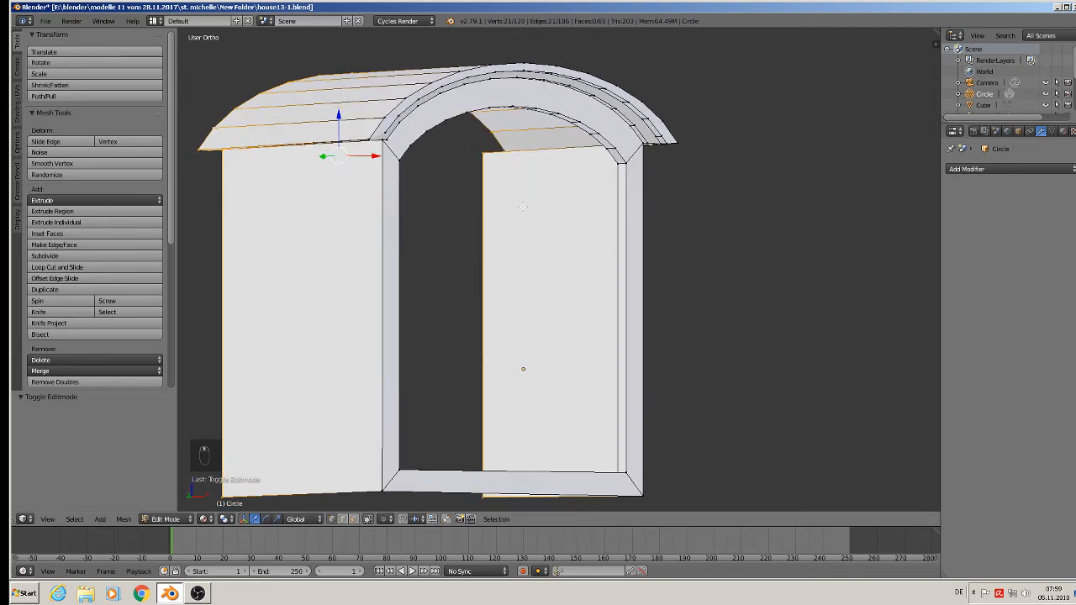
Try to duplicate the frame's inner edge loop together with the rear edges still selected, and offset the copy slightly along Y.
right_click(616, 230, "alt+shift")
middle_click_drag(616, 230, 551, 249)
key("shift+d")
right_click(521, 192)
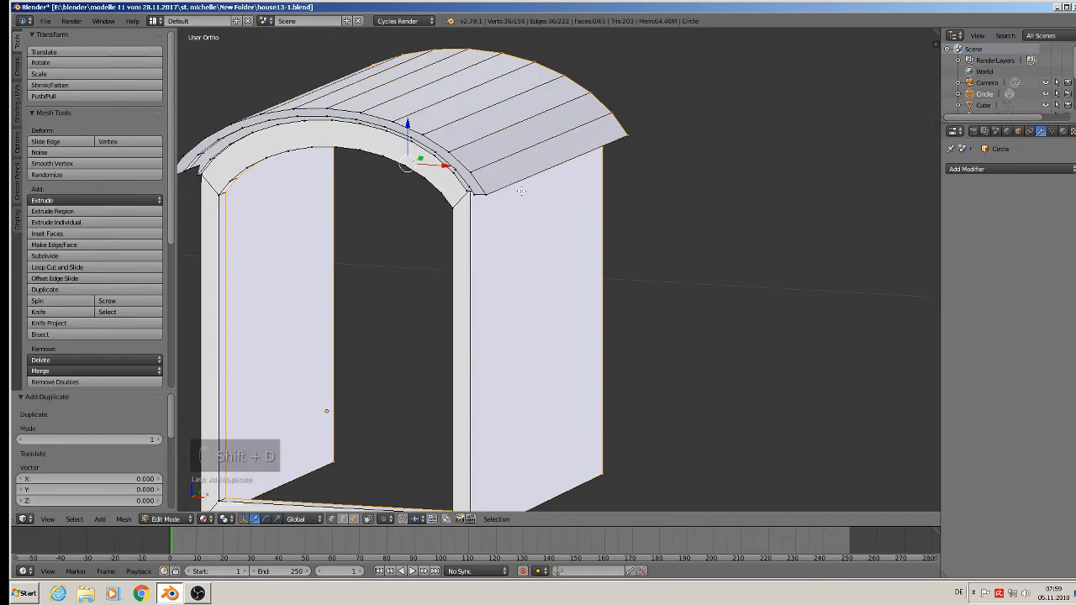
key("g")
key("y")
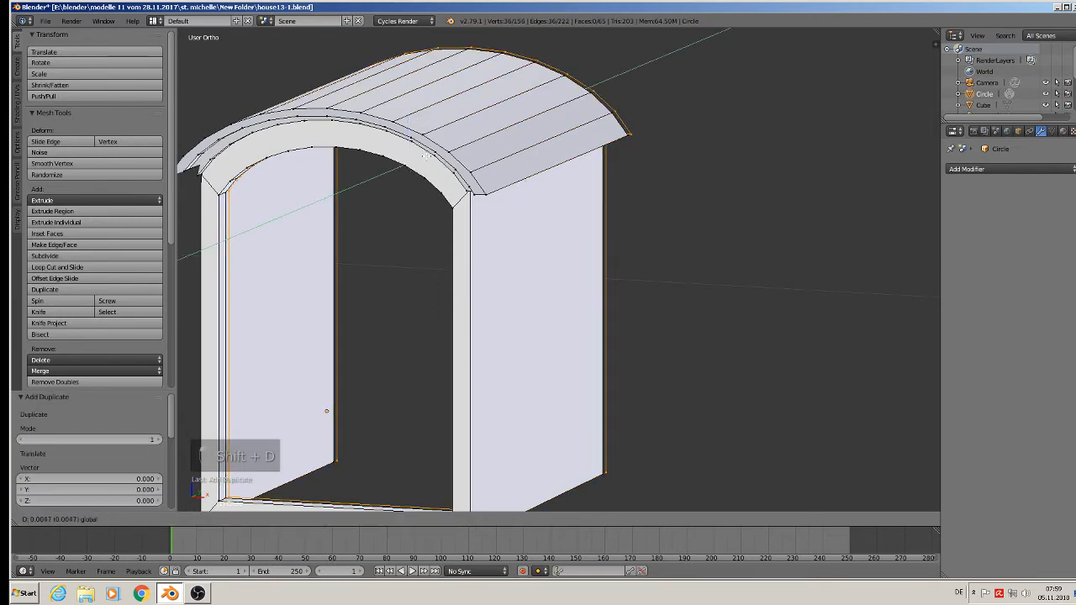
left_click(426, 156)
Try to fill the duplicated edges and extrude the faces about 0.024 along Y.
key("f")
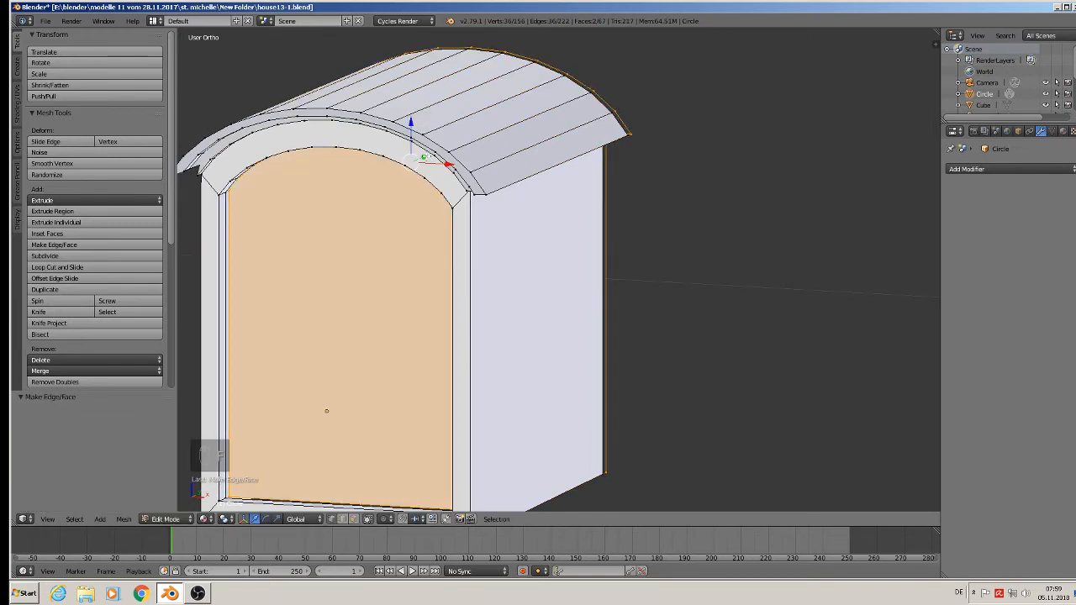
key("e")
key("Escape")
left_click_drag(427, 158, 433, 157)
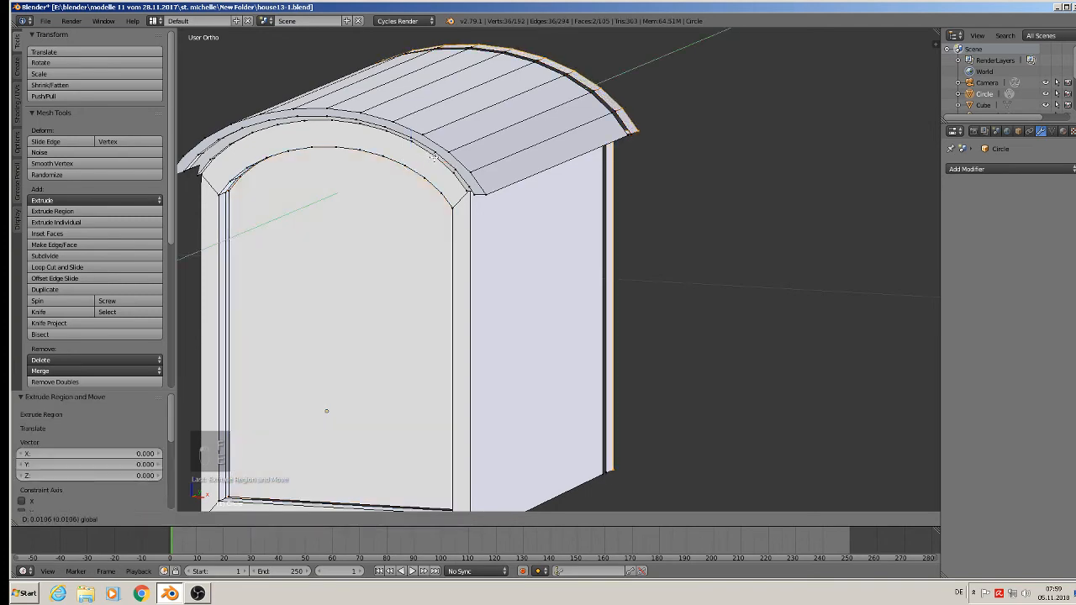
Undo the extrusion, the fill and the duplication of the combined edge selection.
key("Escape")
key("ctrl+z")
key("ctrl+z")
key("ctrl+z")
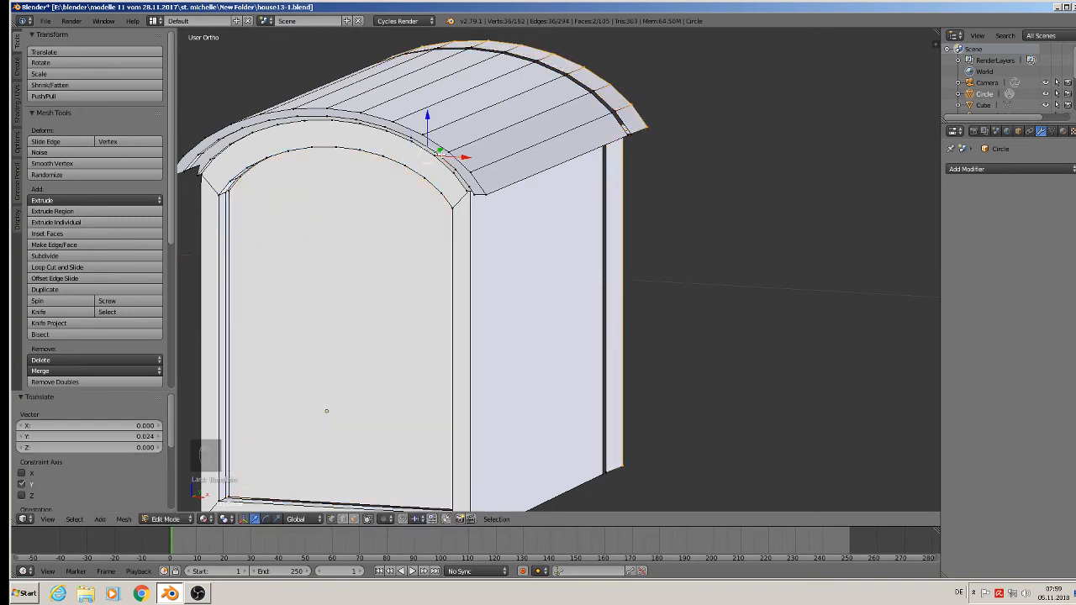
middle_click_drag(378, 200, 290, 217)
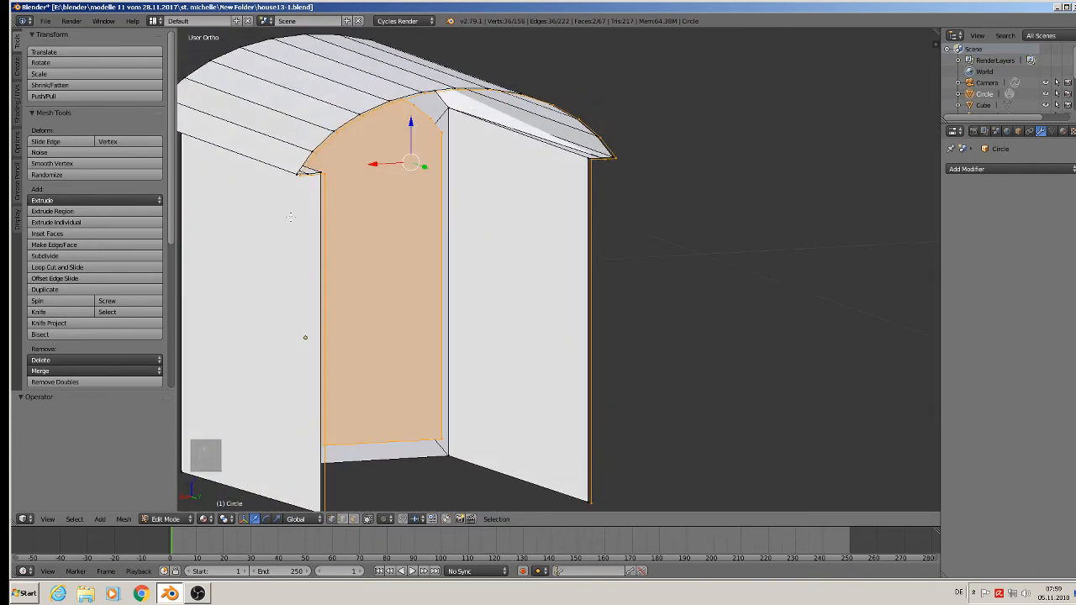
key("ctrl+z")
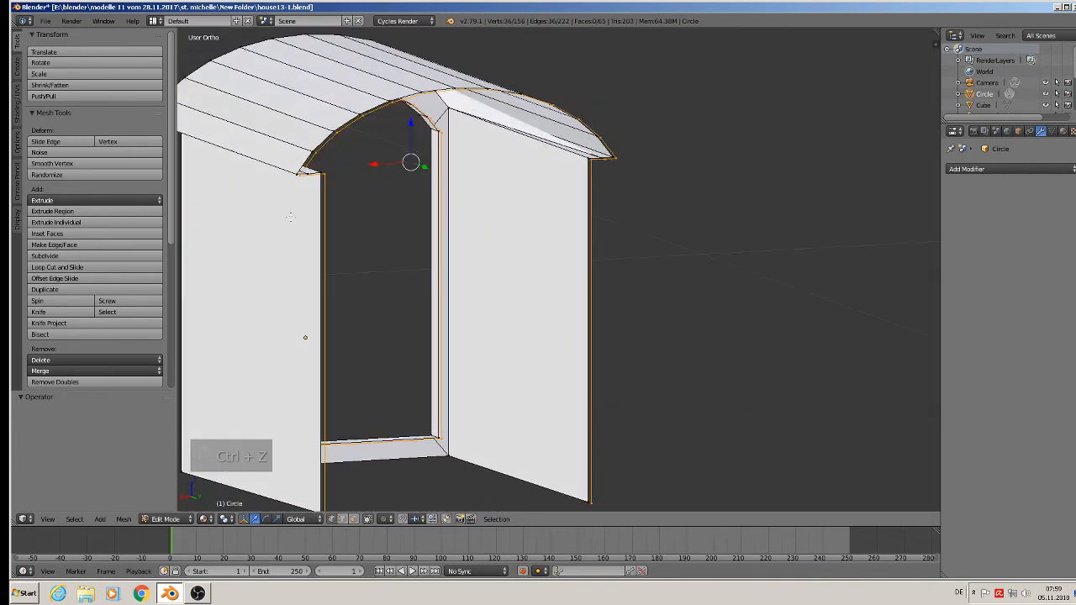
key("ctrl+z")
key("ctrl+z")
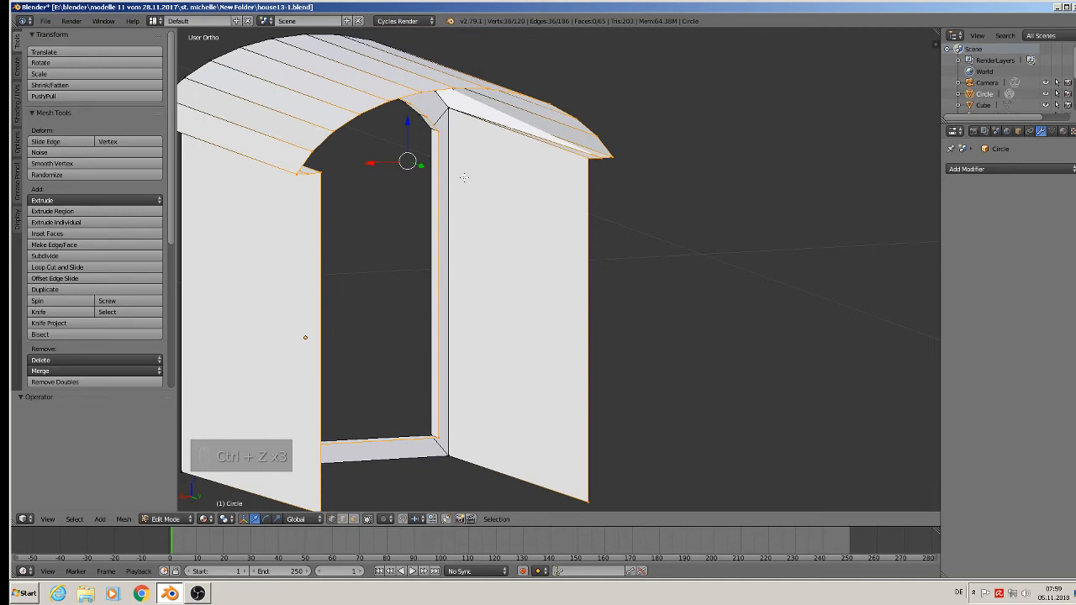
Select only the window frame's rear inner edge loop, duplicate it, and move the copy about 0.004 along Y.
right_click(428, 125, "alt")
right_click(432, 121, "alt")
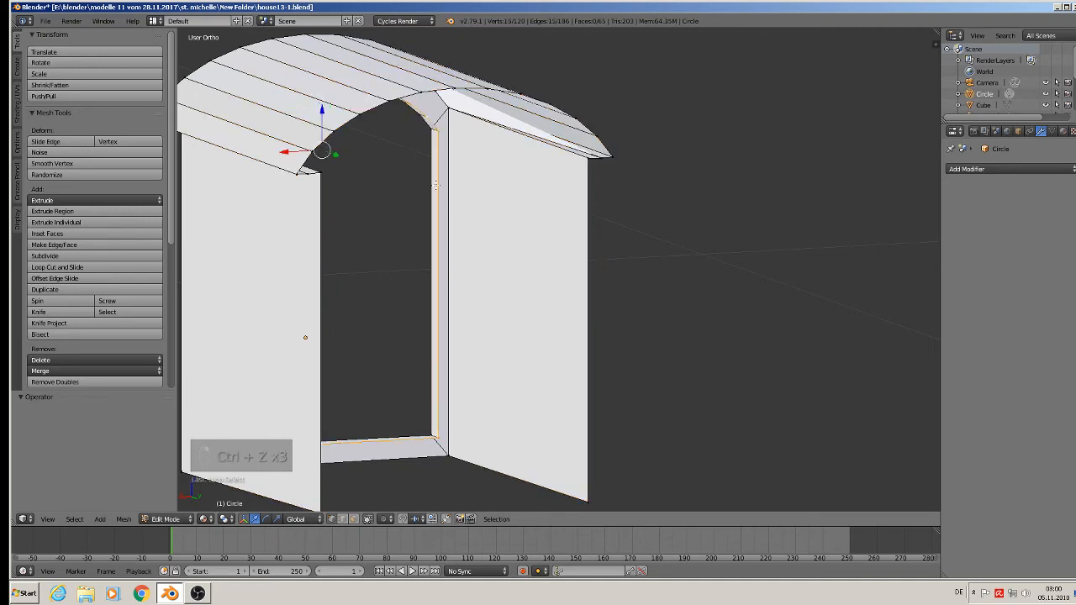
middle_click_drag(435, 186, 447, 242)
key("shift+d")
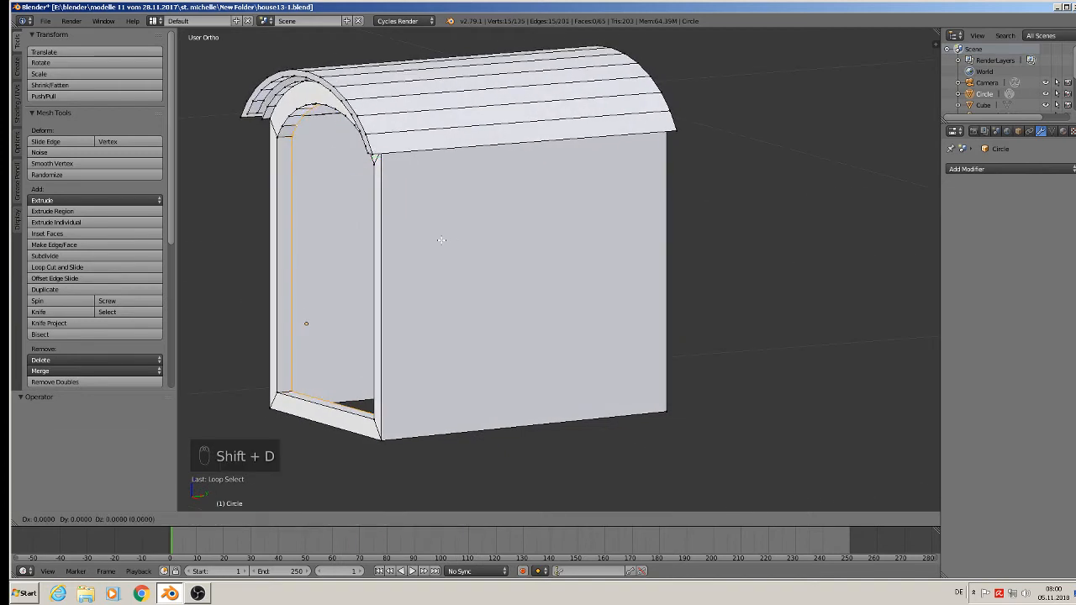
right_click(401, 174)
left_click_drag(378, 158, 385, 159)
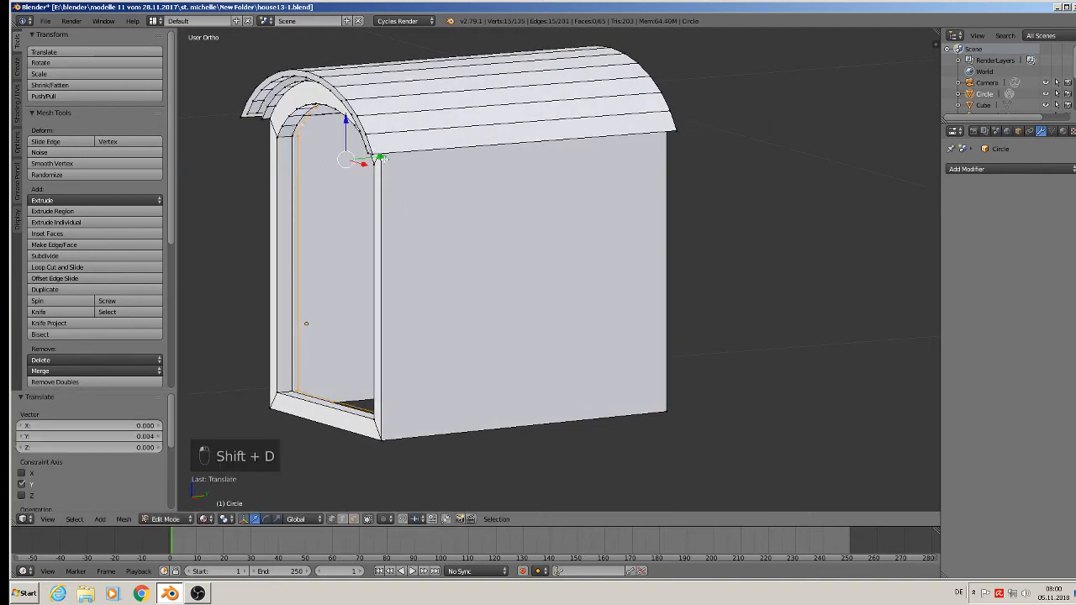
Fill the duplicated loop as a window panel and extrude it about 0.006 along Y.
key("f")
key("e")
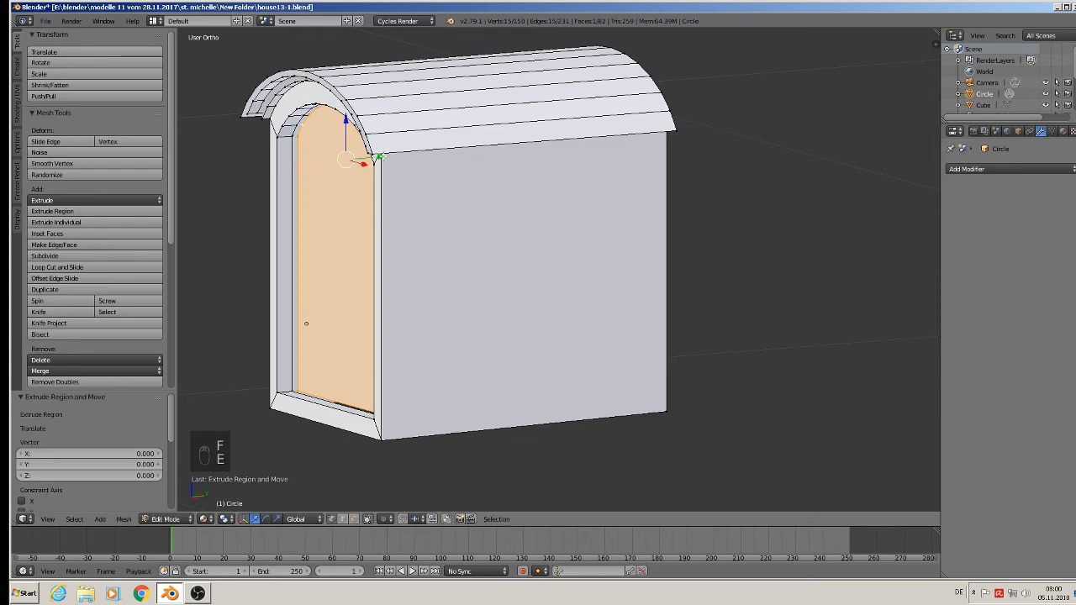
left_click(393, 157)
middle_click_drag(392, 157, 428, 176)
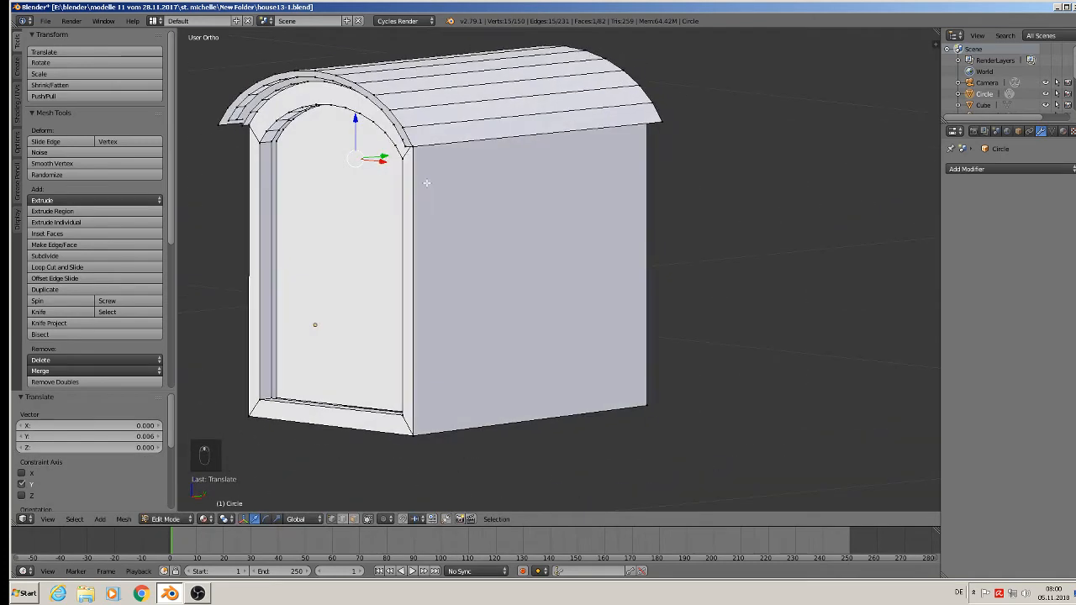
Examine the new panel's fit inside the arched frame, and compare it with the dormer windows in the reference photo.
key("Tab")
key("Tab")
scroll(347, 97, "up", 5)
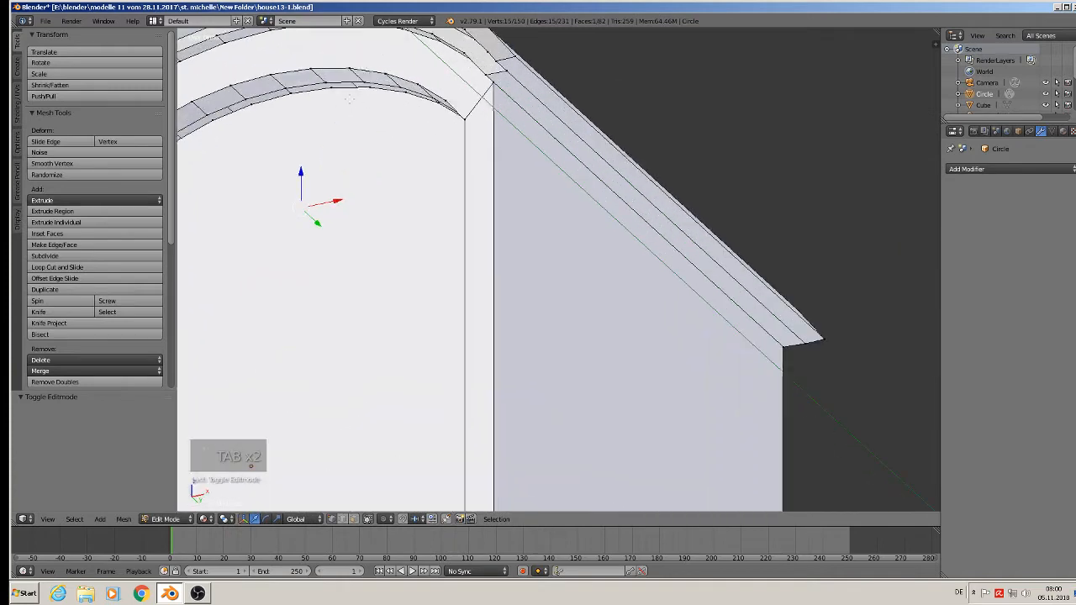
scroll(347, 97, "down", 6)
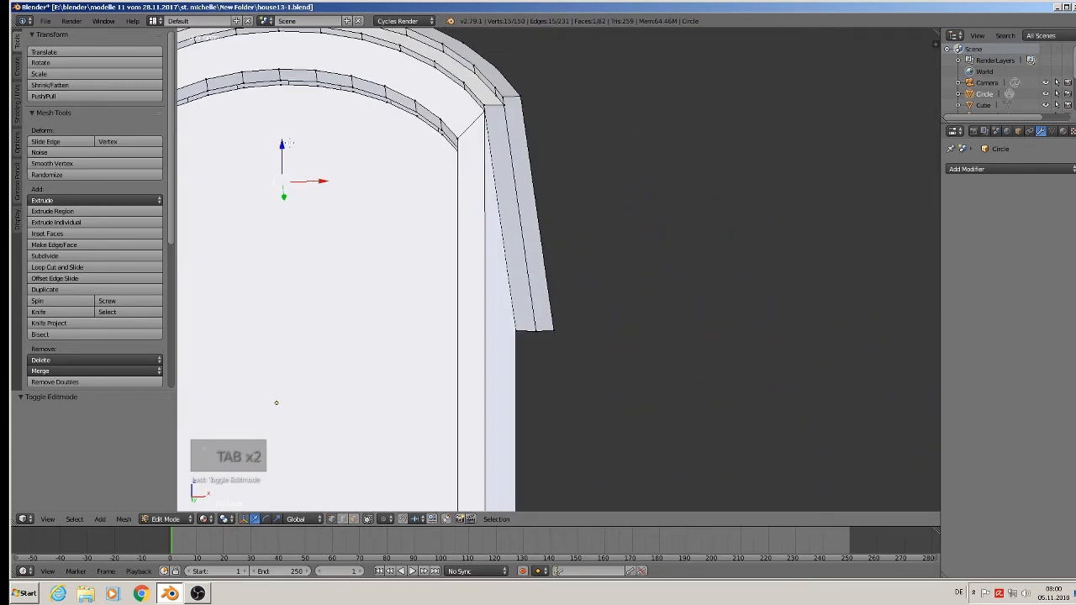
scroll(306, 124, "up", 2)
middle_click_drag(277, 94, 385, 67, "shift")
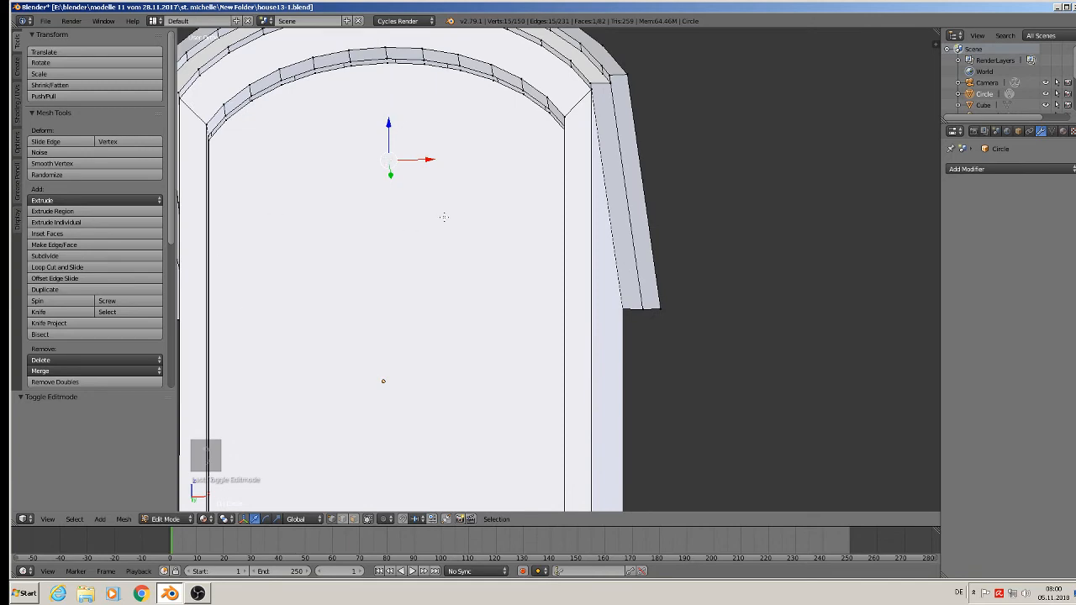
scroll(423, 233, "down", 4)
middle_click_drag(422, 238, 423, 285)
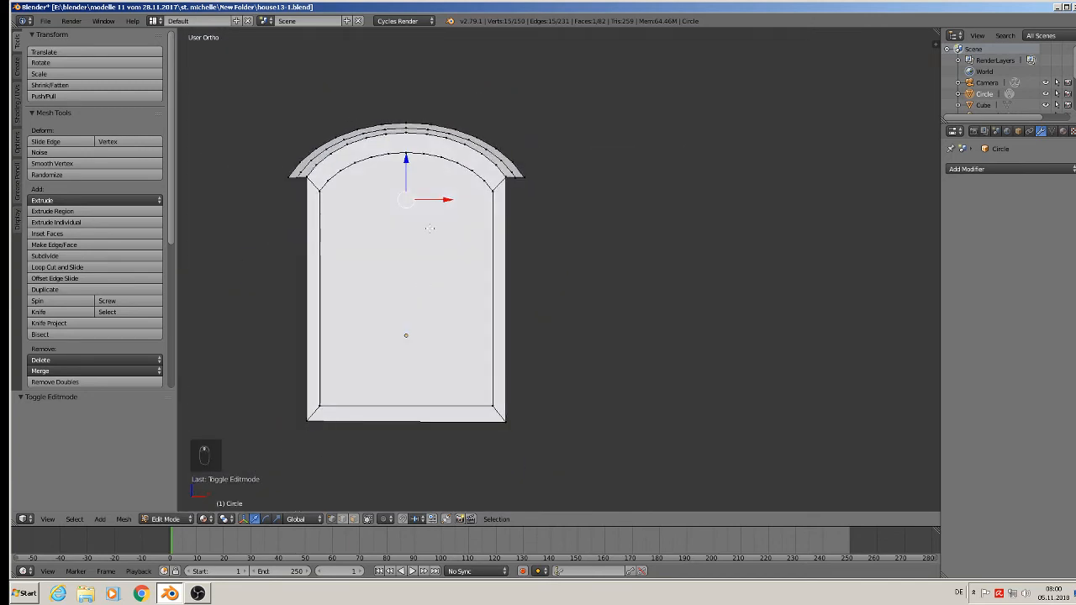
scroll(438, 243, "down", 9)
scroll(532, 400, "up", 7)
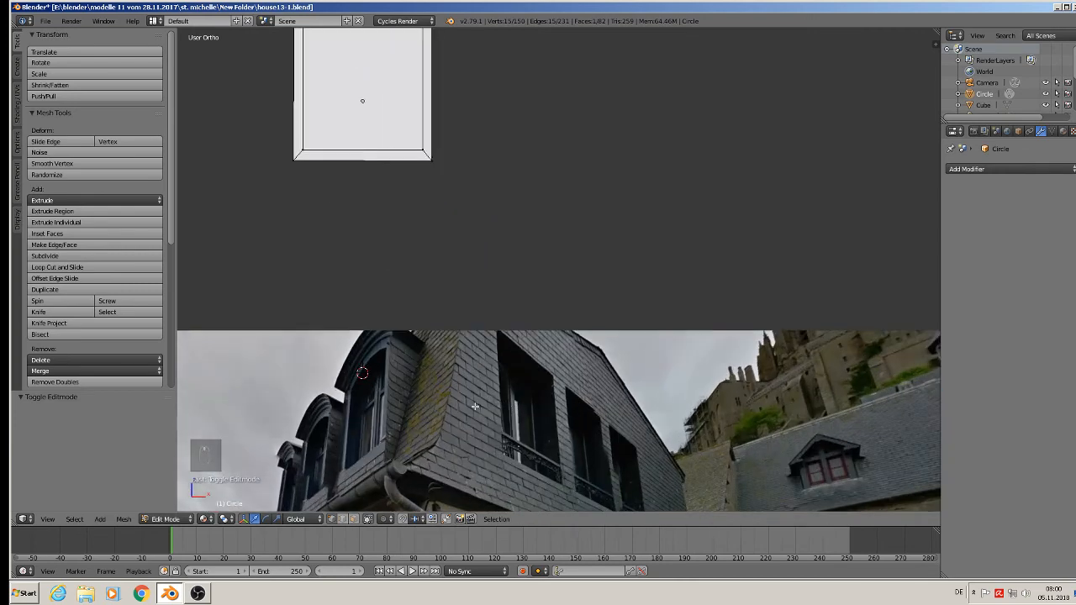
Select the arched window frame's rear inner edge loop, extrude it, and scale the new loop inward, finishing with a factor of 0.928.
scroll(475, 407, "up", 3)
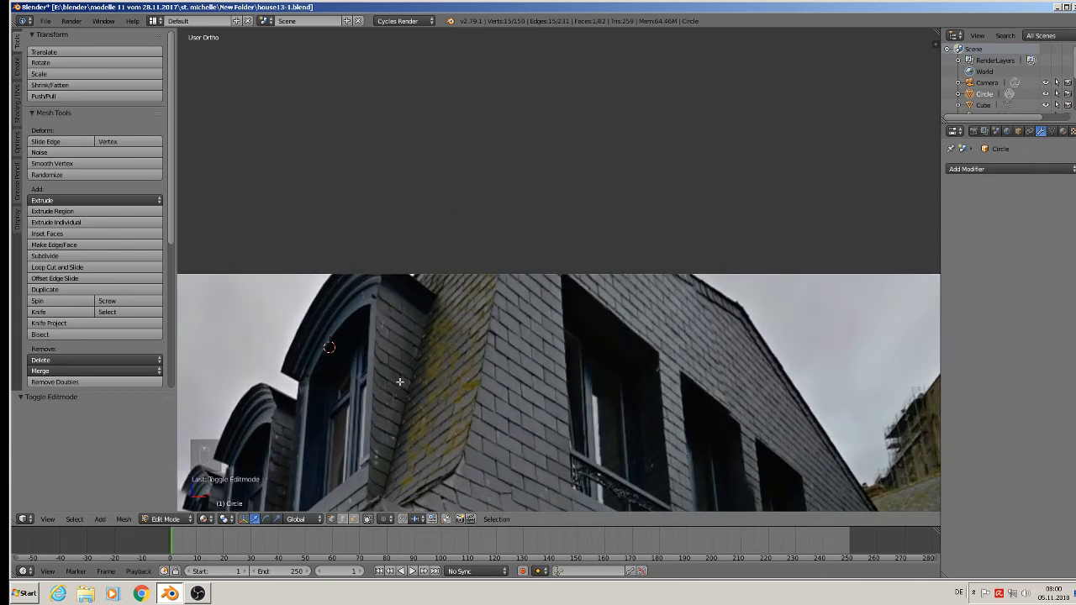
scroll(400, 382, "down", 5)
scroll(440, 129, "up", 6)
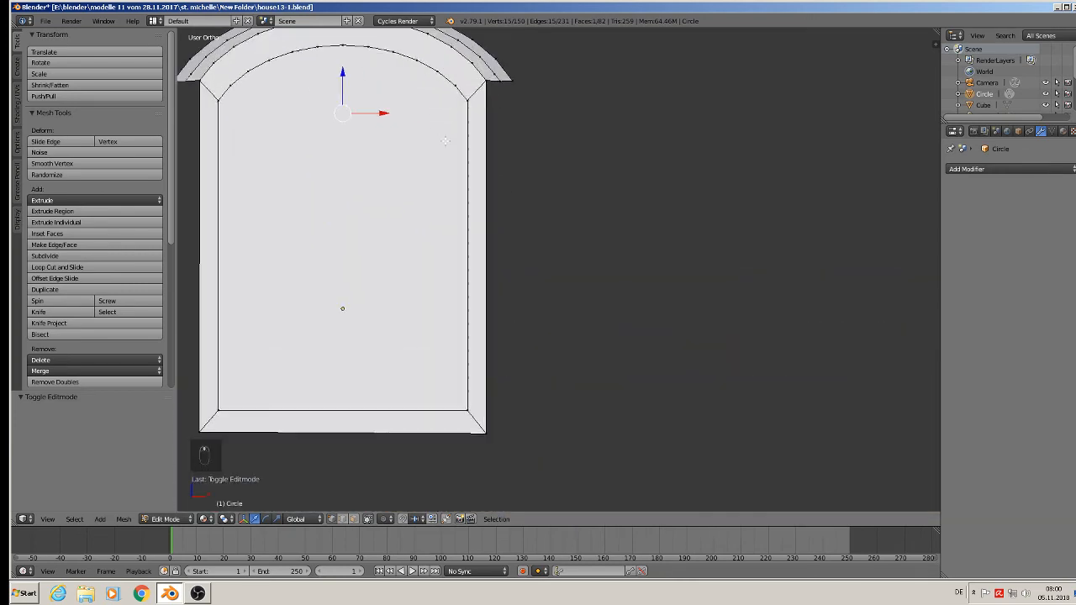
middle_click_drag(446, 141, 413, 152)
scroll(305, 118, "up", 2)
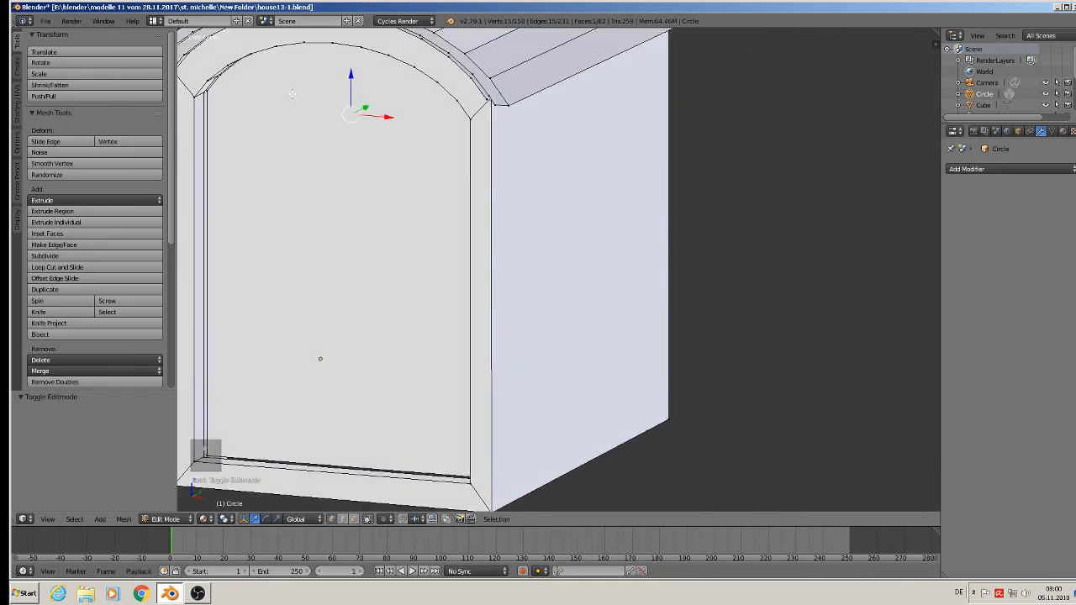
right_click(209, 95, "alt")
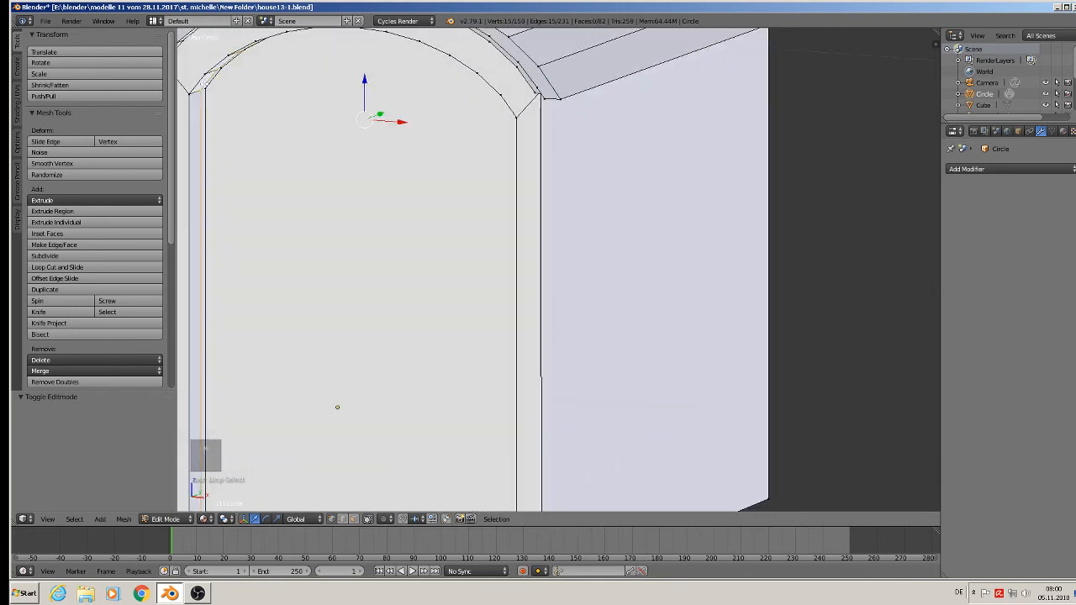
scroll(225, 101, "down", 3)
key("e")
key("s")
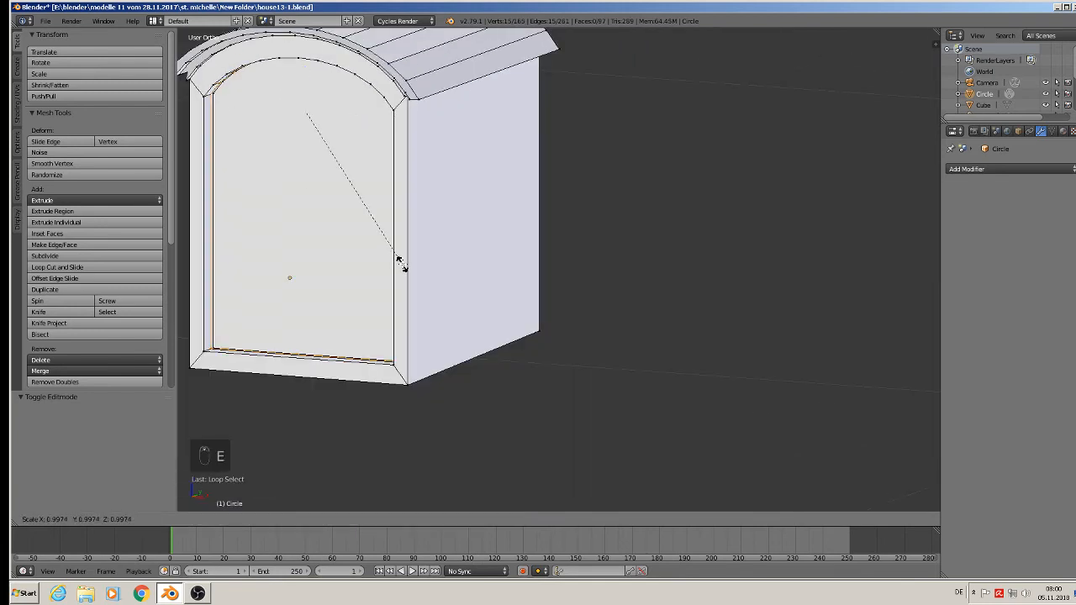
left_click(392, 238)
middle_click_drag(392, 239, 444, 224)
key("s")
left_click(435, 224)
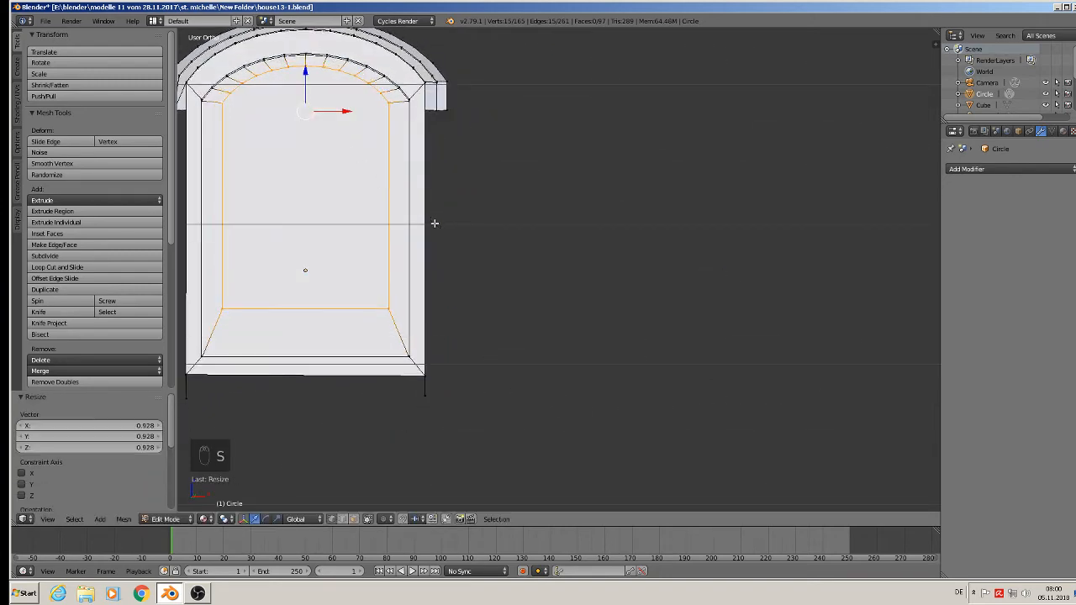
Select the two bottom corner vertices of the new inner loop and move them 0.021 down along Z.
right_click(382, 300)
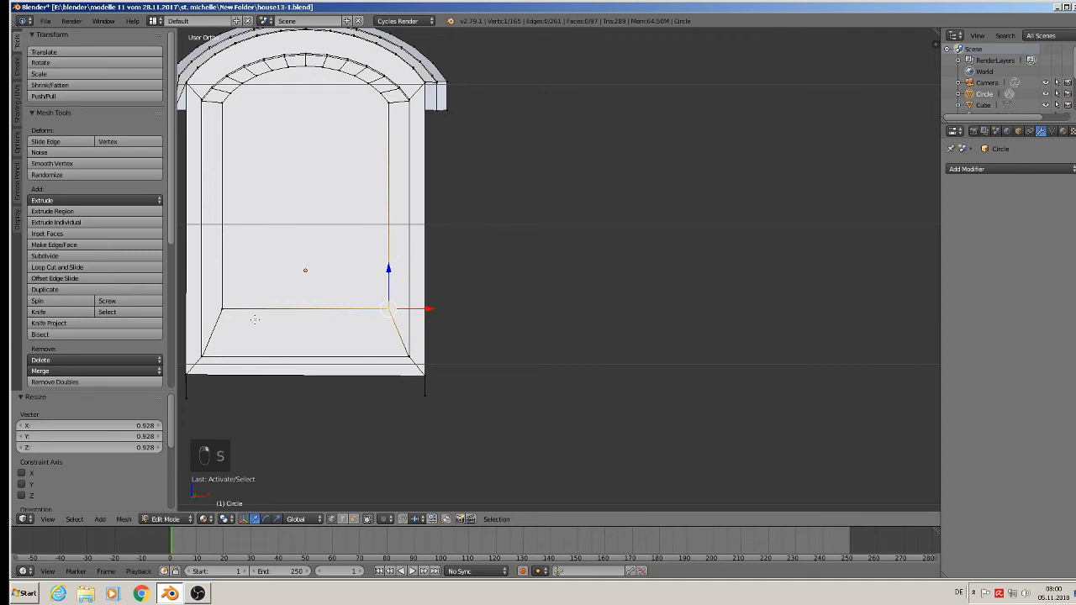
right_click(225, 308, "shift")
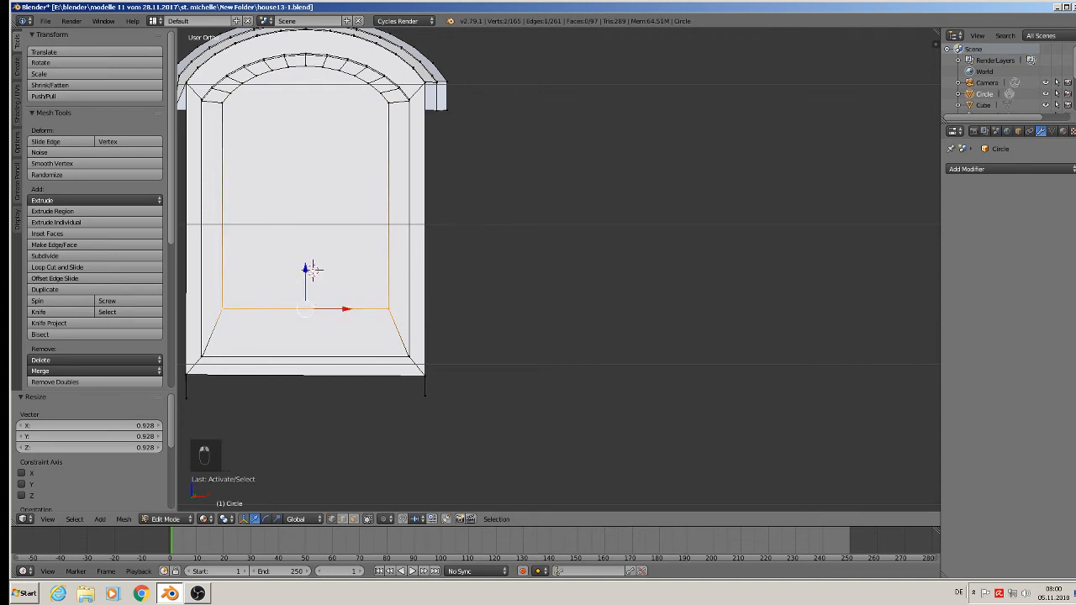
key("g")
key("z")
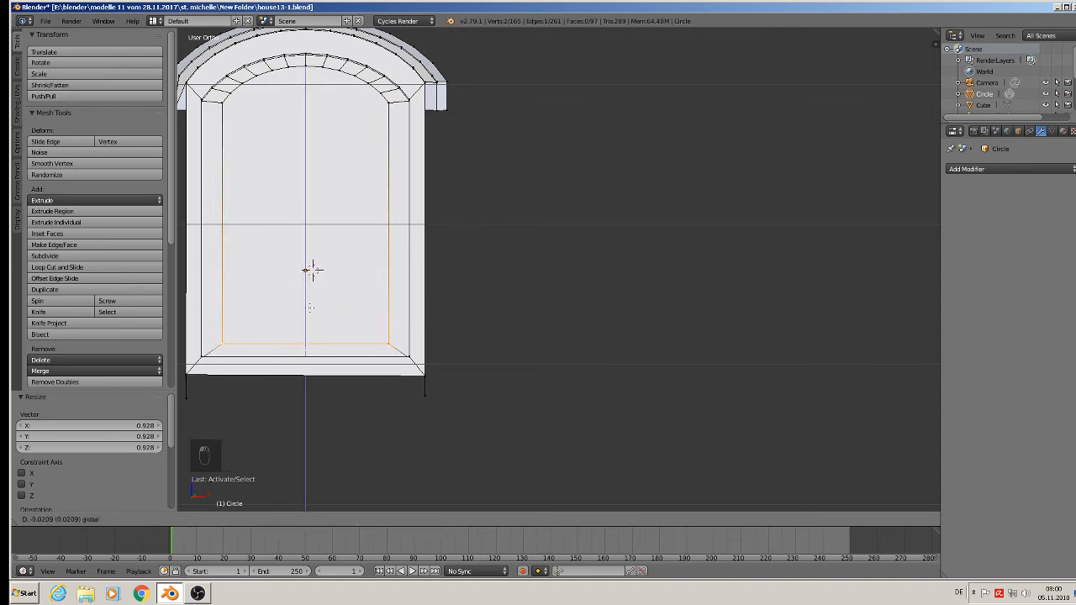
left_click(309, 308)
middle_click_drag(310, 308, 282, 322)
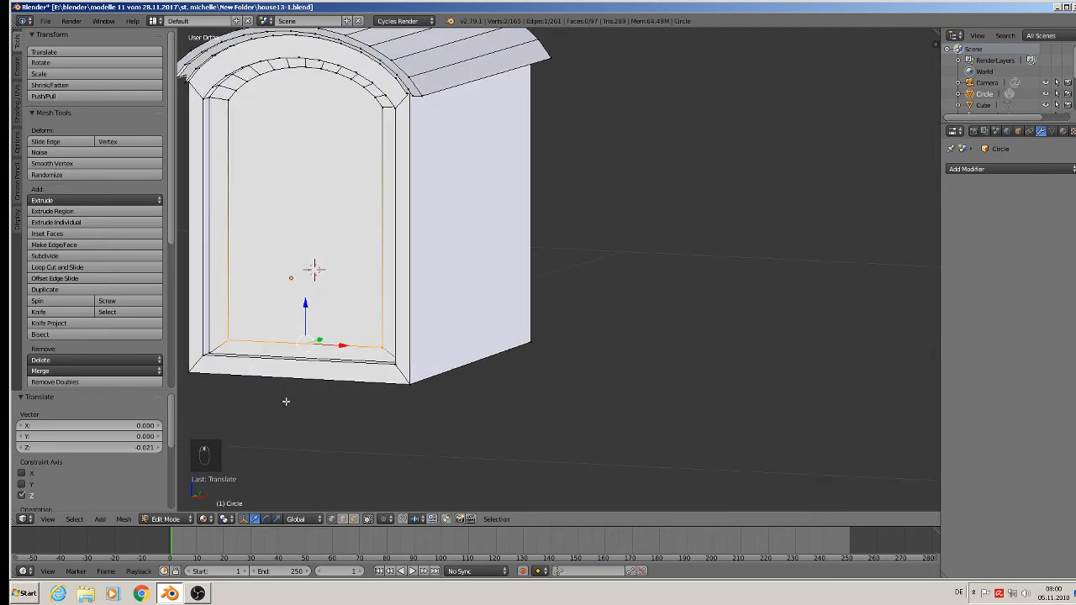
Select the window panel's front face and move it 0.0008 along Y.
left_click(353, 518)
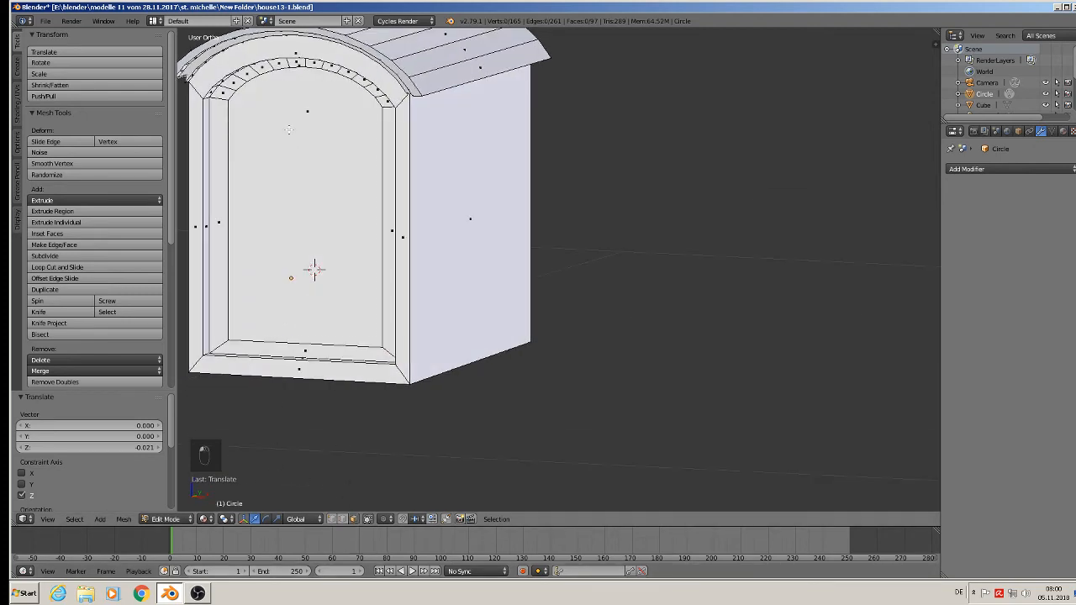
right_click(302, 178)
middle_click_drag(301, 179, 260, 205)
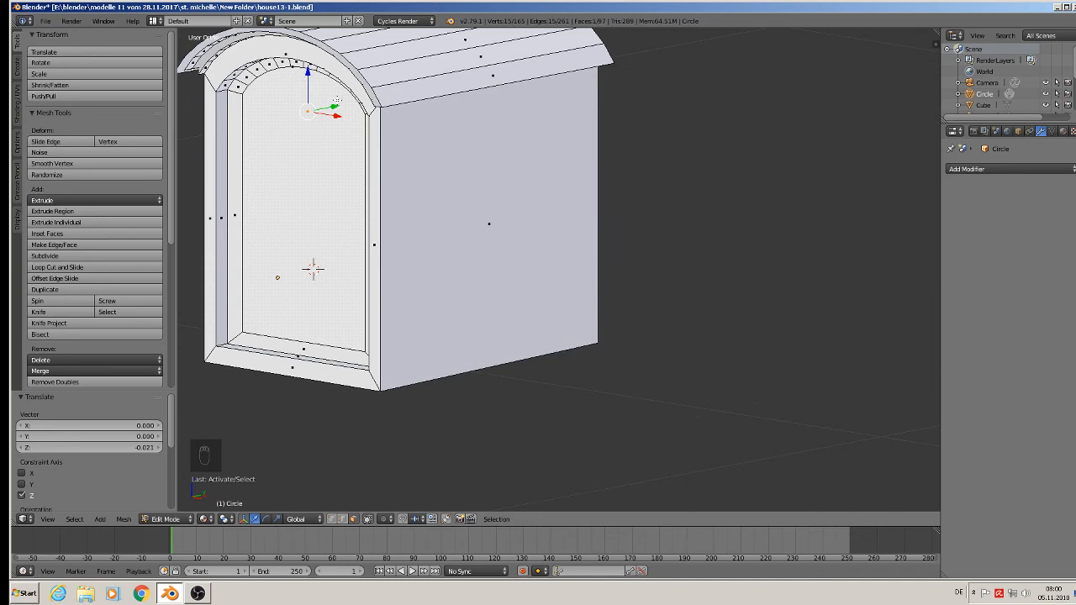
key("g")
key("y")
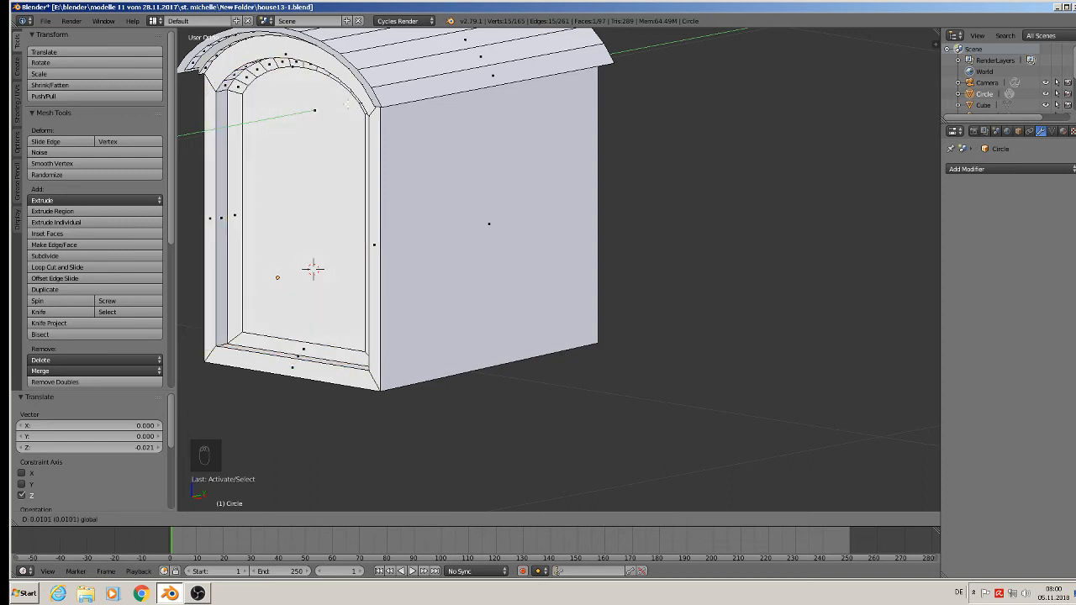
left_click(337, 108)
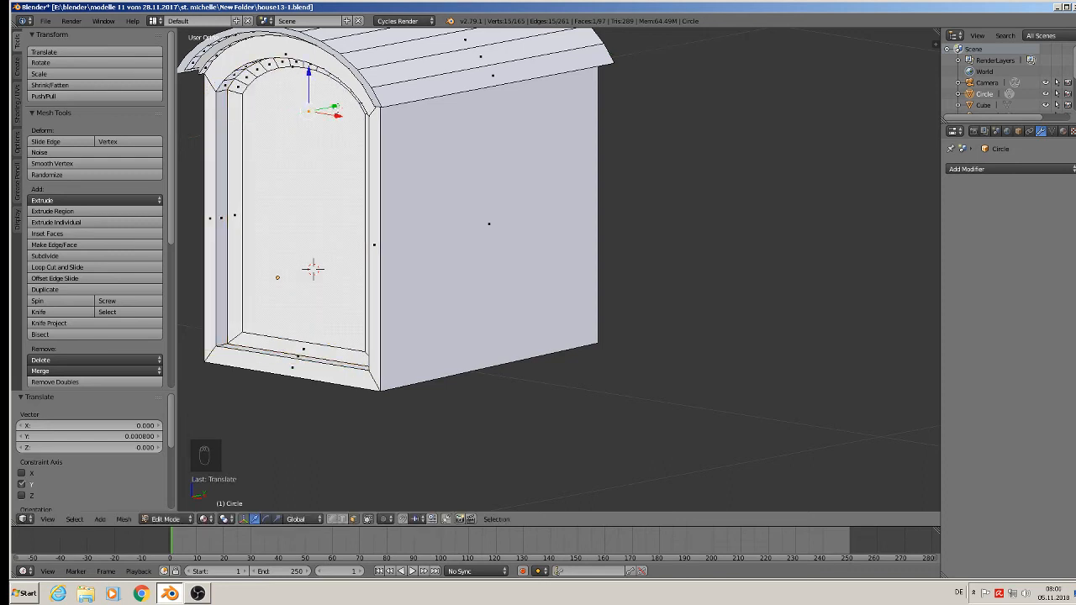
Extend the selection to the whole linked window panel and move it about 0.015 back along Y.
key("l")
left_click(337, 107)
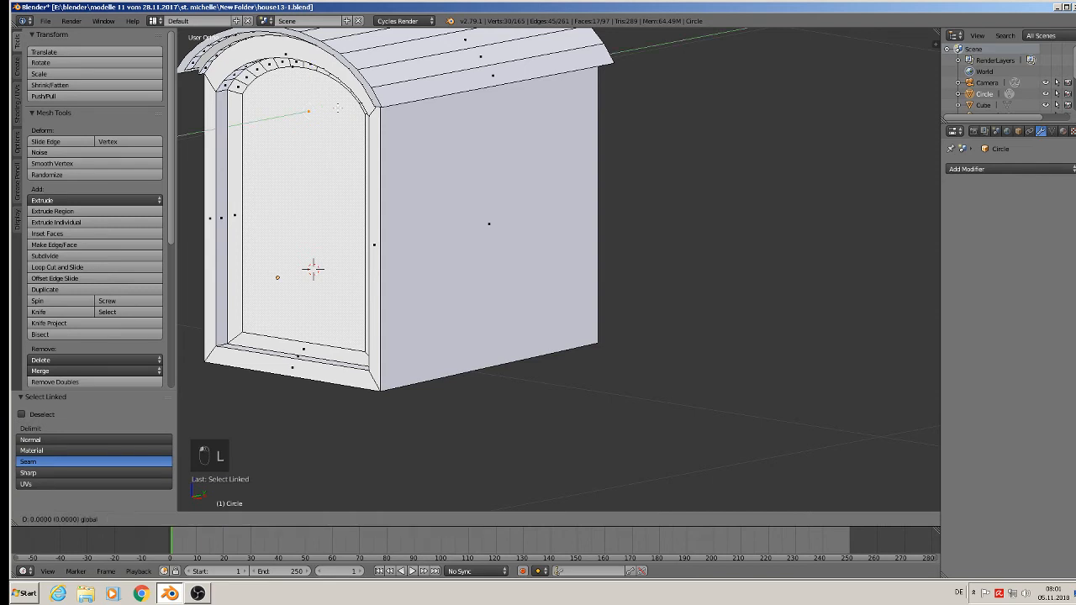
left_click(358, 107)
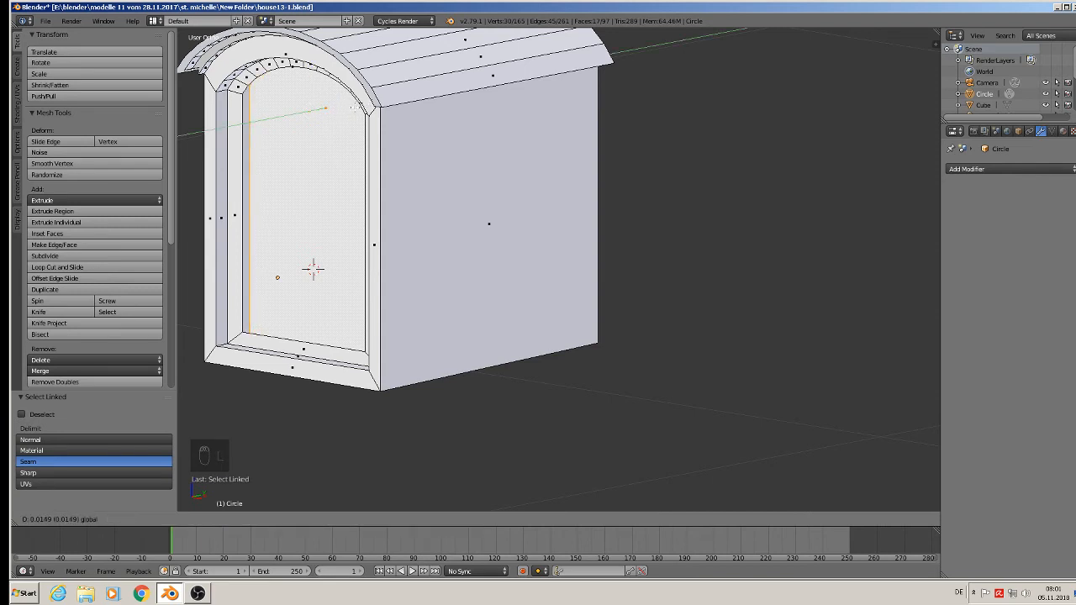
Select the inner edge loop of the inset border, extrude it, and move the extruded loop 0.010 along Y.
scroll(238, 257, "up", 2)
right_click(269, 362, "alt")
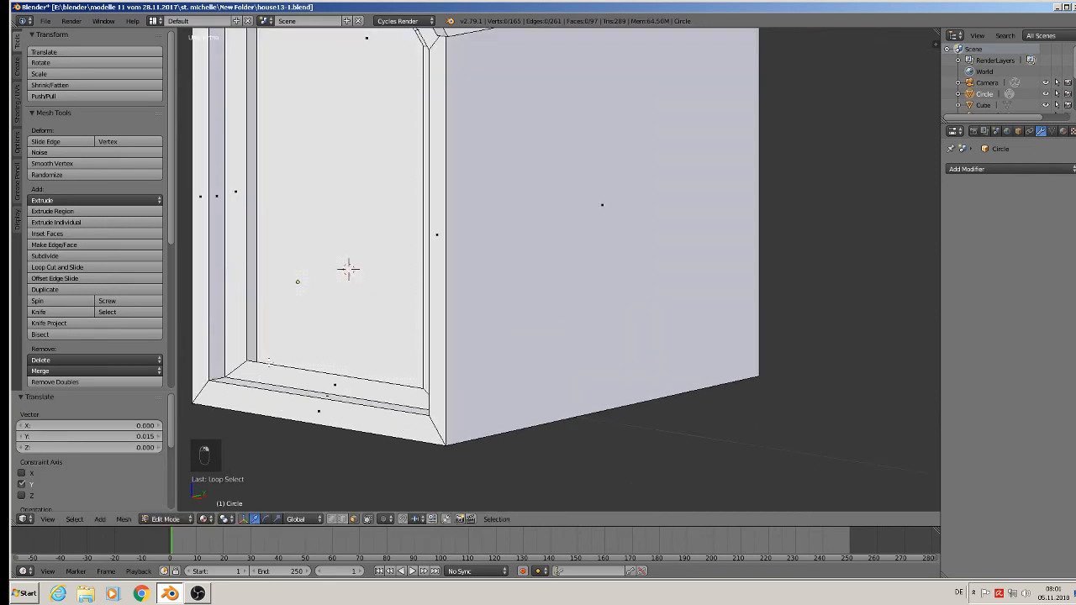
right_click(245, 340)
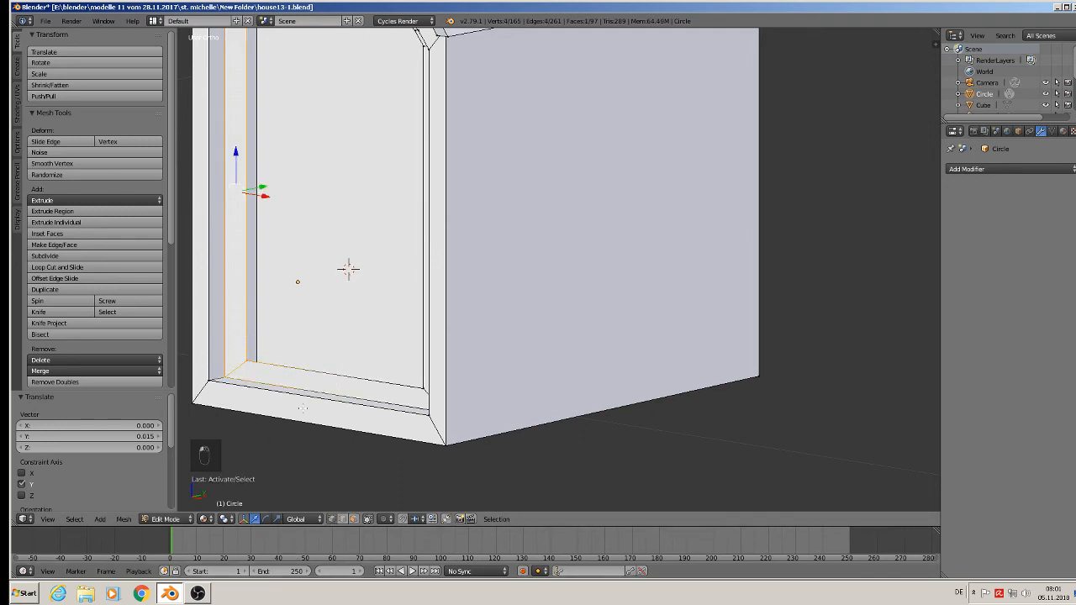
right_click(277, 370, "alt")
scroll(304, 301, "down", 3)
middle_click_drag(304, 302, 282, 281)
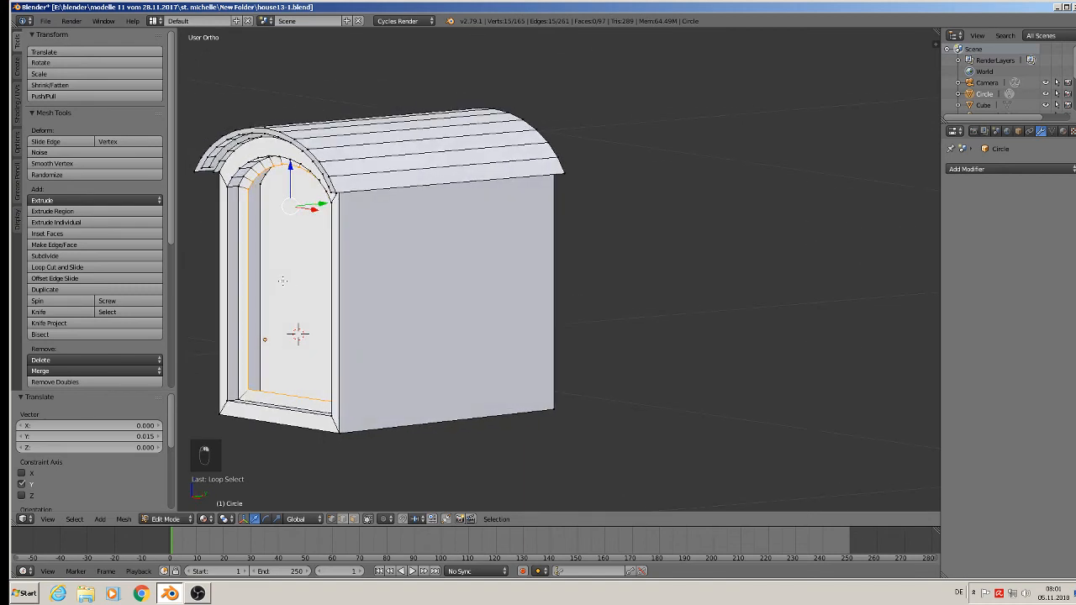
key("e")
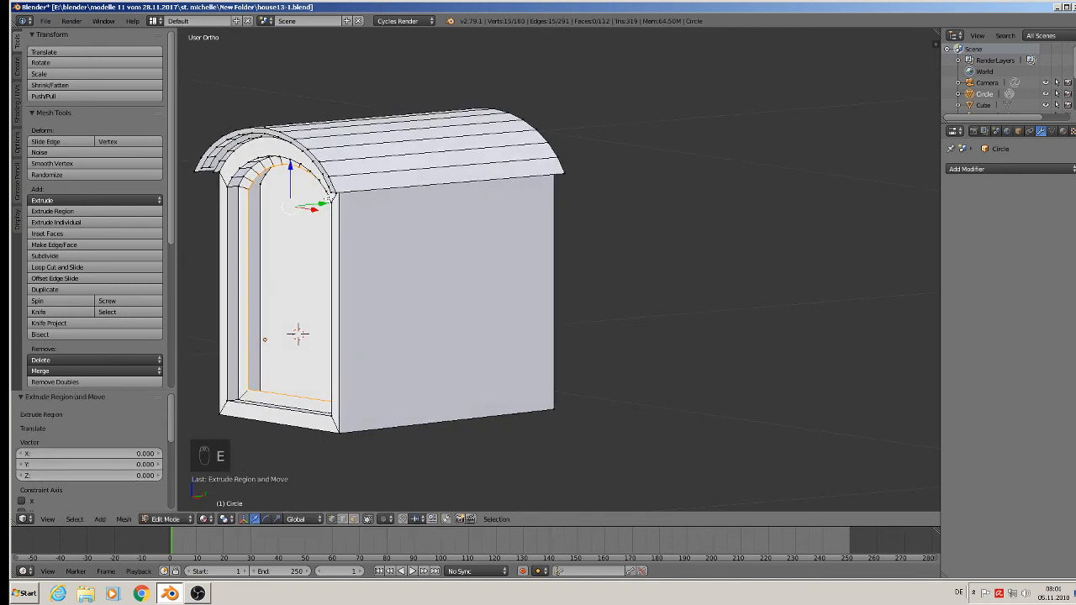
key("y")
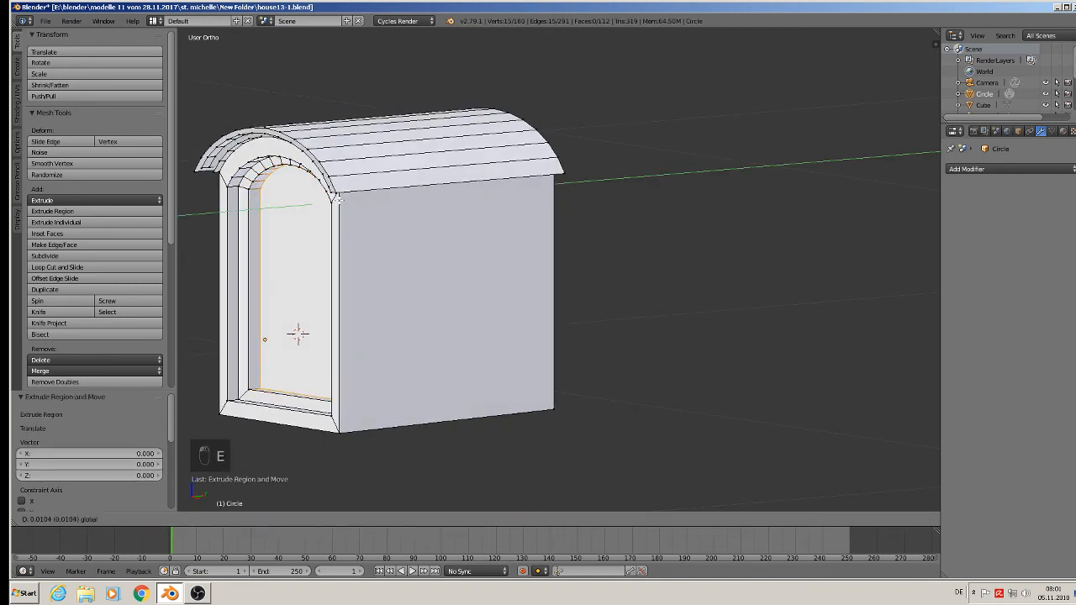
left_click_drag(338, 200, 338, 200)
middle_click_drag(338, 200, 392, 207)
Clear the selection, return the dormer to Object Mode, and save the file.
key("q")
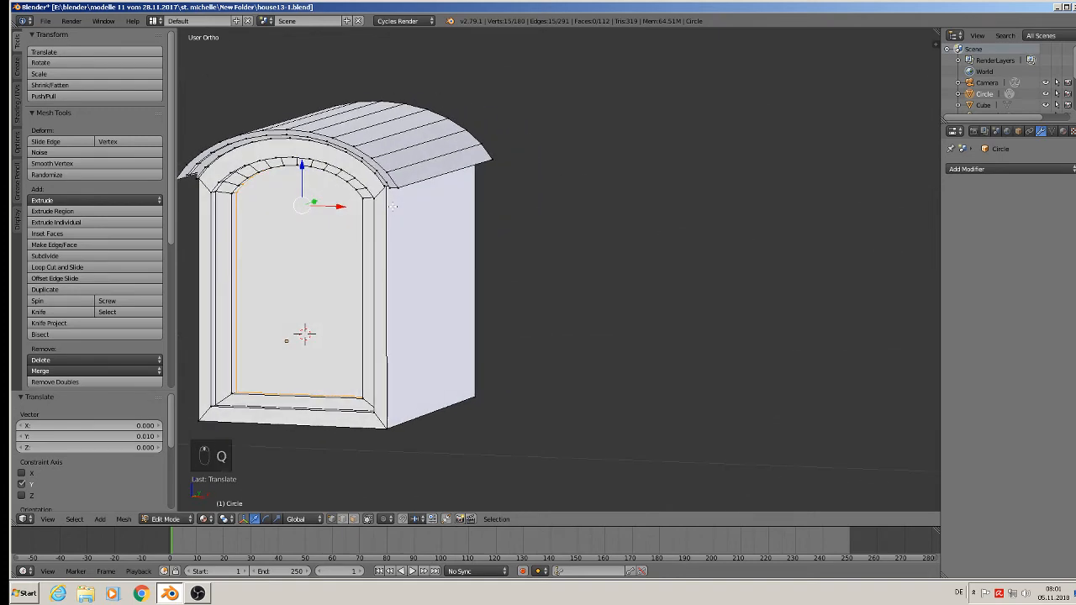
key("q")
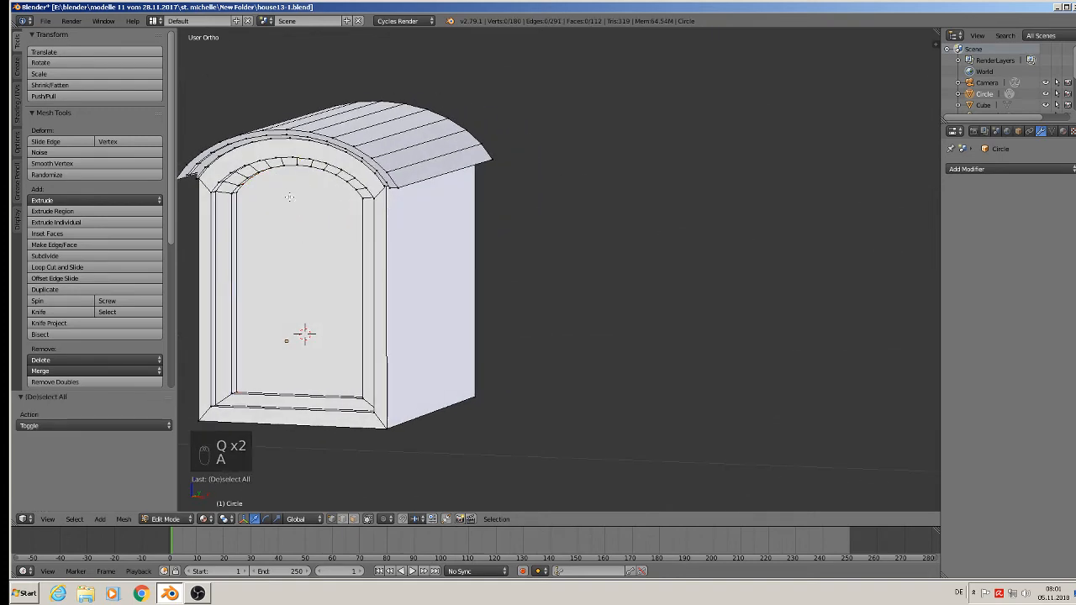
scroll(290, 198, "down", 3)
key("a")
key("a")
key("Tab")
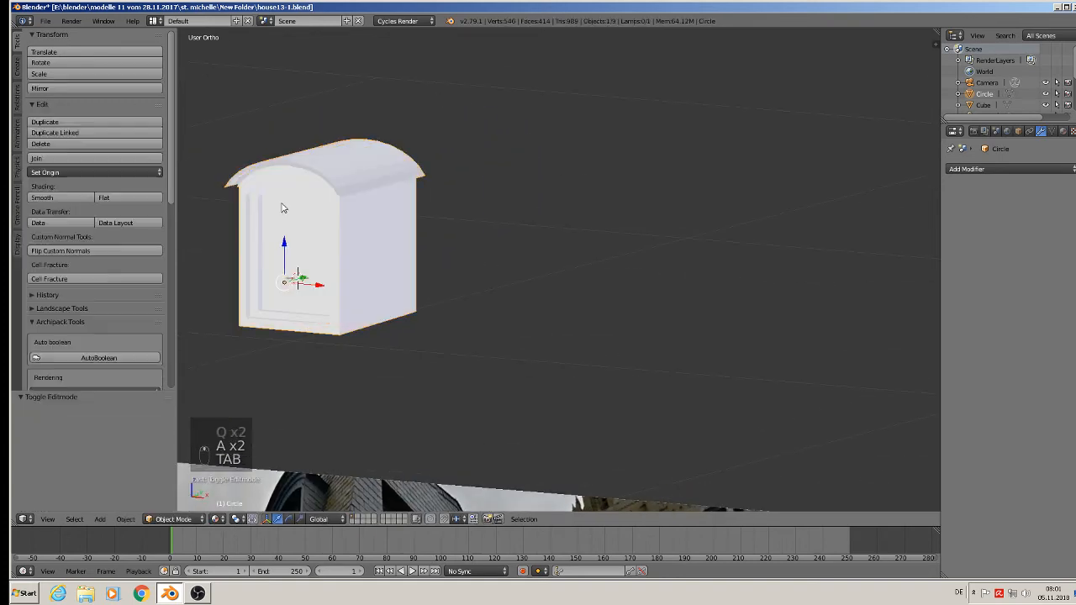
middle_click_drag(284, 204, 272, 143)
left_click(46, 21)
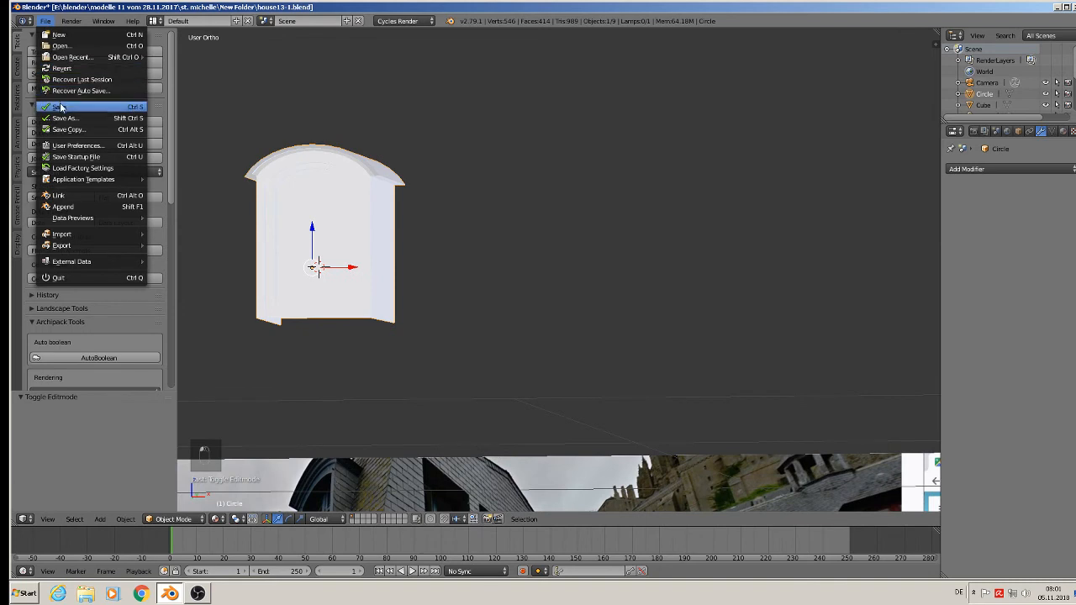
left_click(62, 108)
In the front view, place the 3D cursor near the window's centre and add a cube there.
middle_click_drag(382, 229, 392, 249)
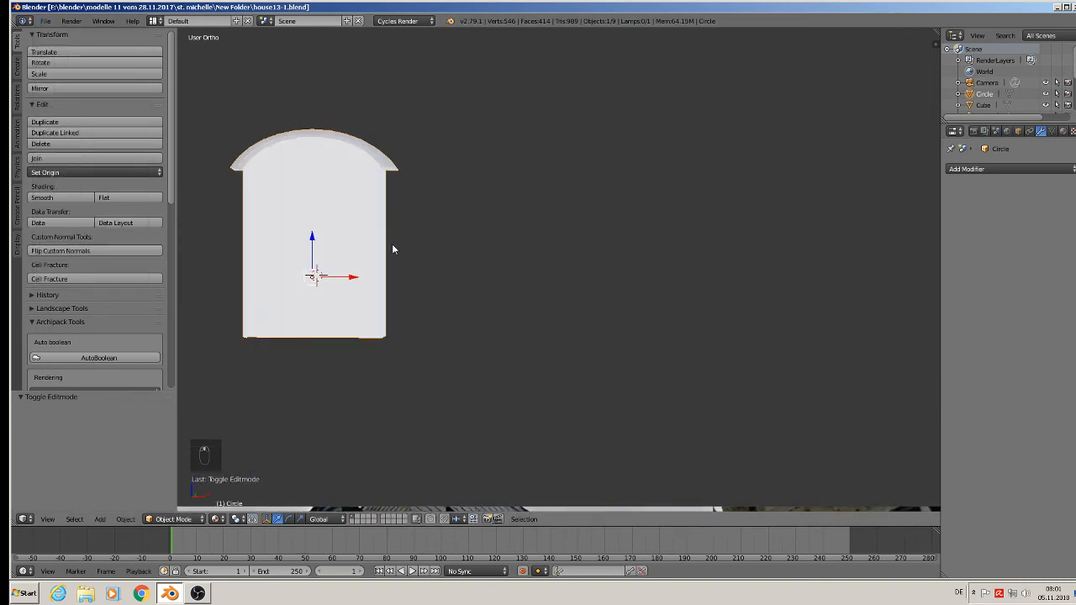
scroll(393, 246, "up", 1)
key("KP_1")
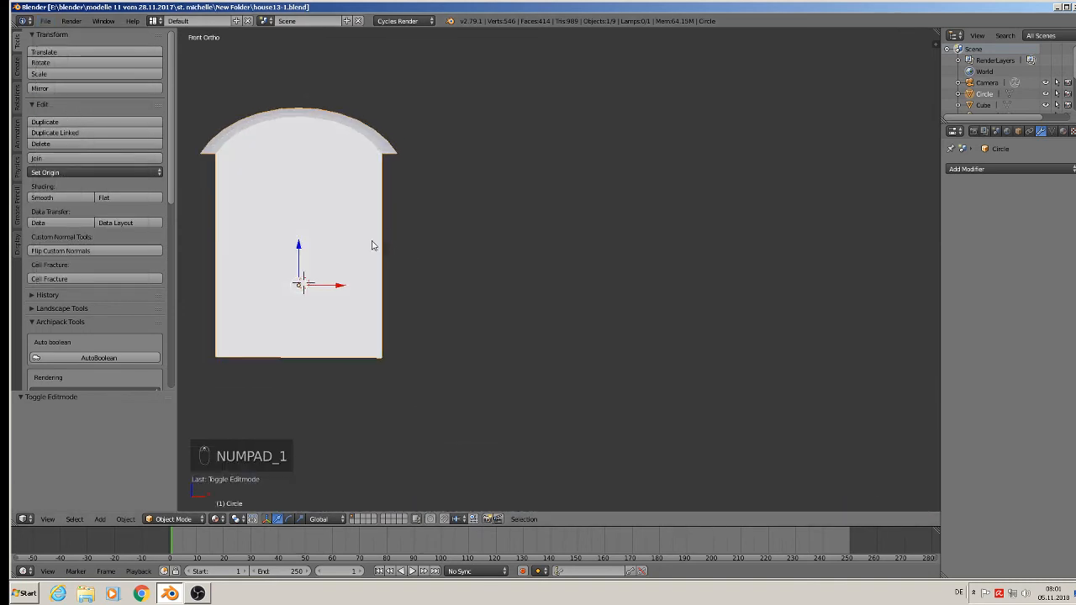
left_click(298, 239)
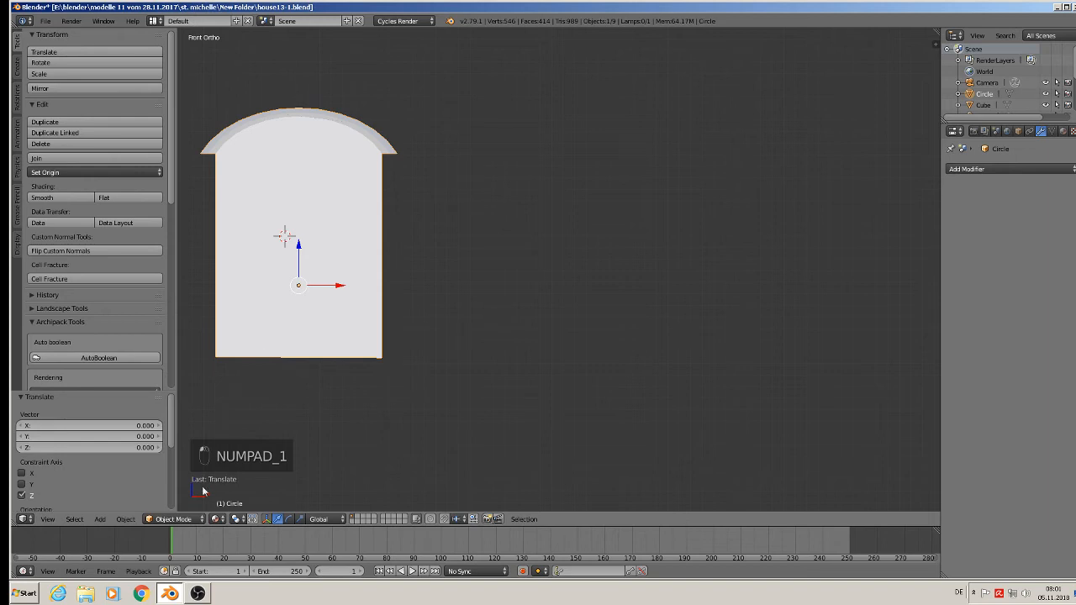
left_click(99, 519)
mouse_move(118, 506)
left_click(230, 251)
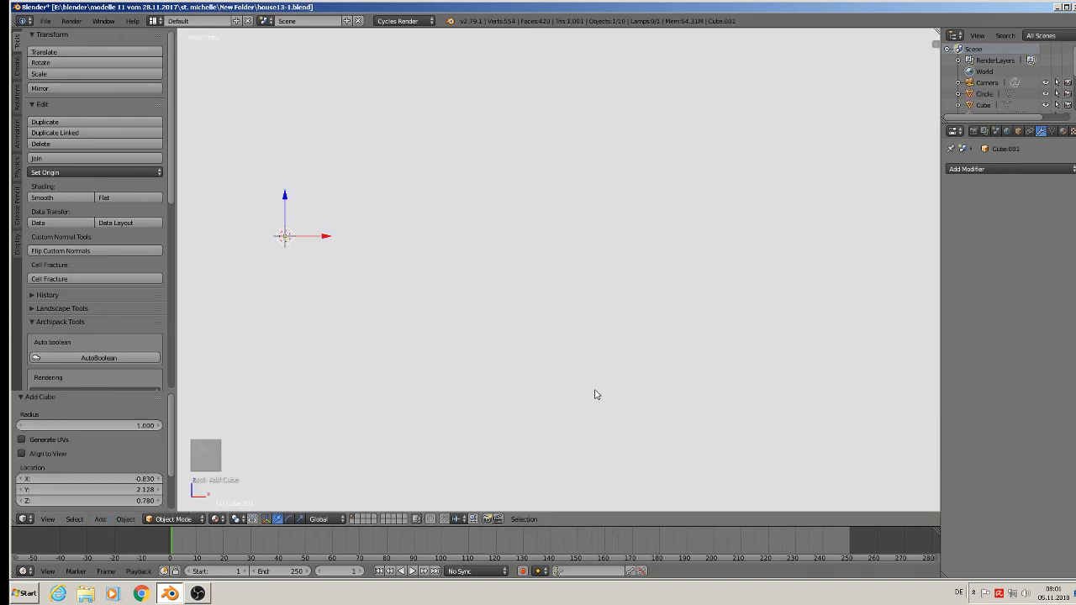
Scale the cube down uniformly by 0.773 and again by 0.011.
key("s")
left_click(406, 327)
key("s")
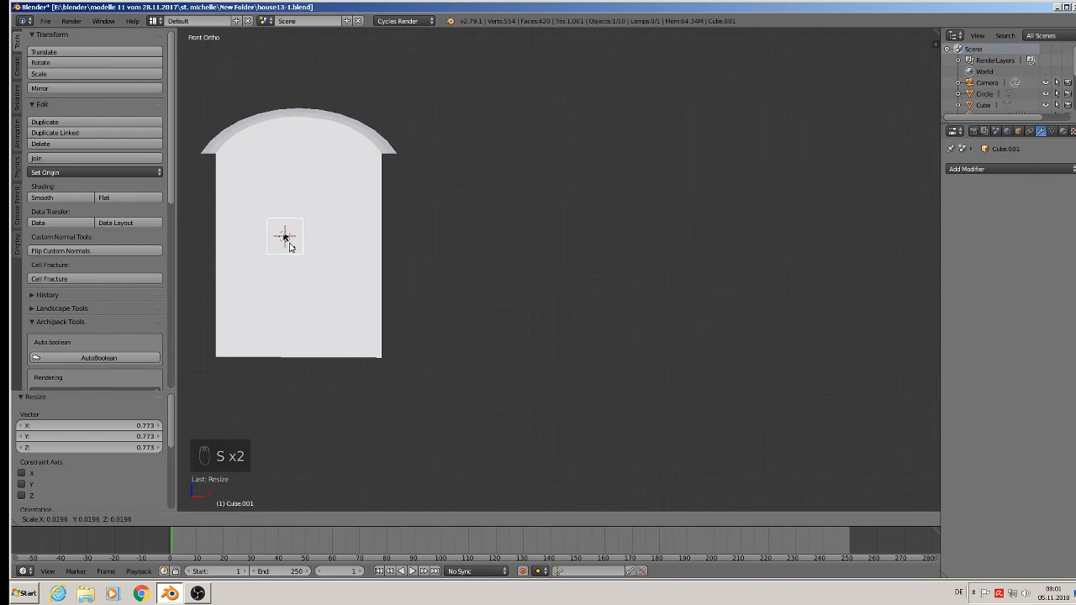
left_click(285, 240)
Stretch the small cube by 10.779 along Z into a vertical bar and move it 0.011 along X to the window's centre.
key("s")
key("z")
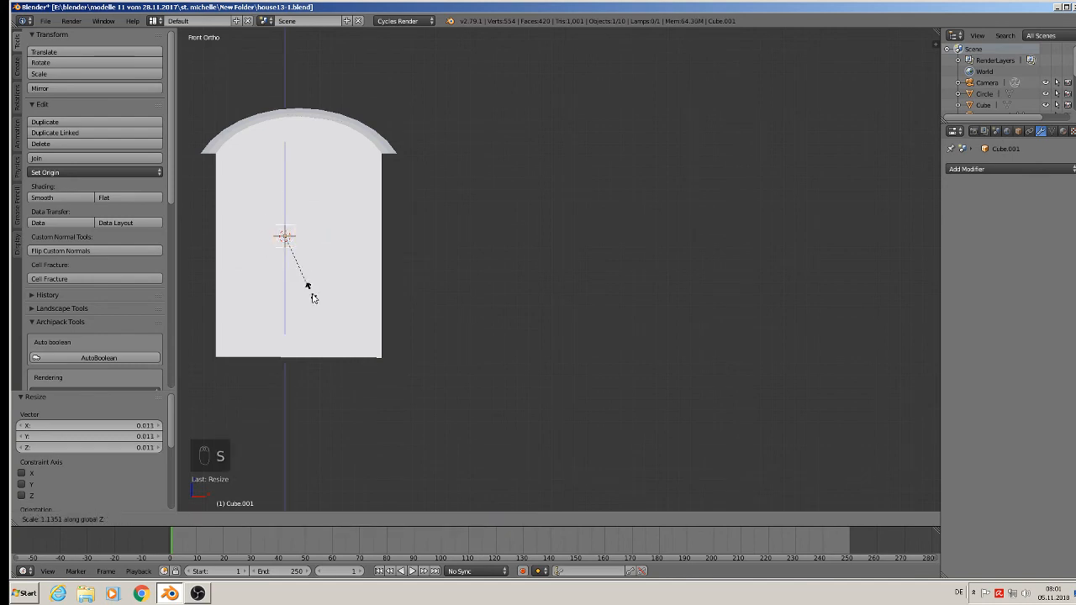
left_click(364, 308)
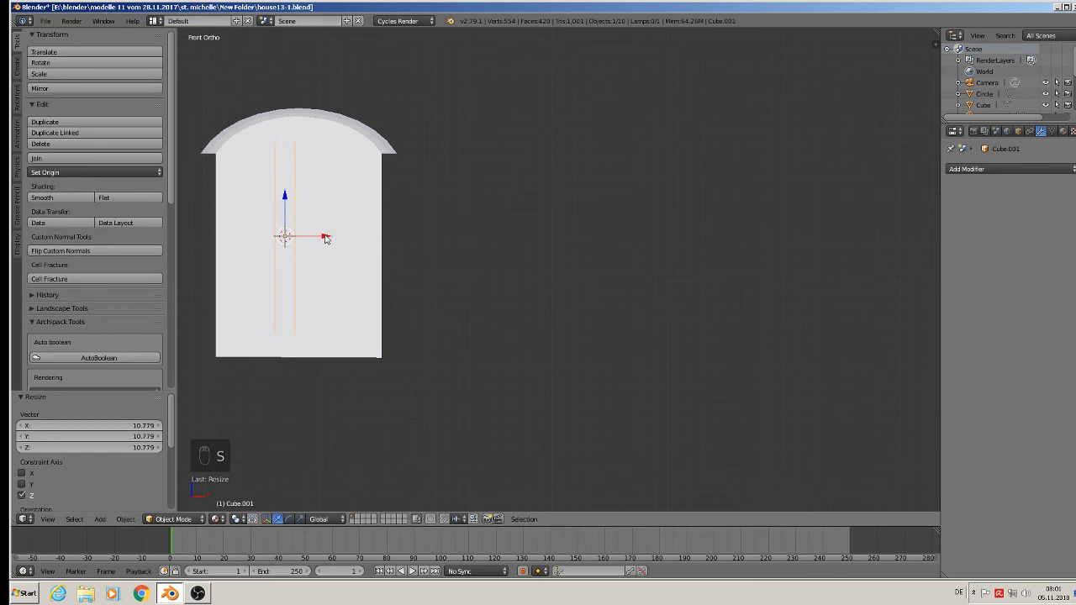
left_click_drag(326, 239, 340, 241)
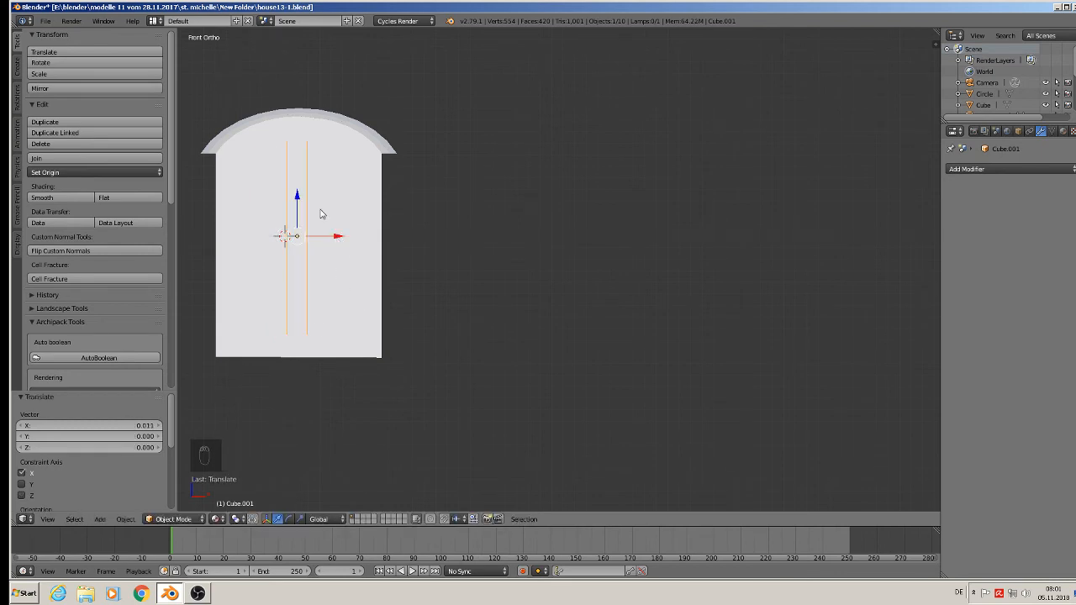
Put the vertical window bar in Edit Mode and cut two centred, evenly spaced edge loops along its length.
middle_click_drag(320, 215, 366, 203)
scroll(307, 253, "up", 3)
scroll(318, 238, "up", 1)
scroll(323, 199, "up", 4)
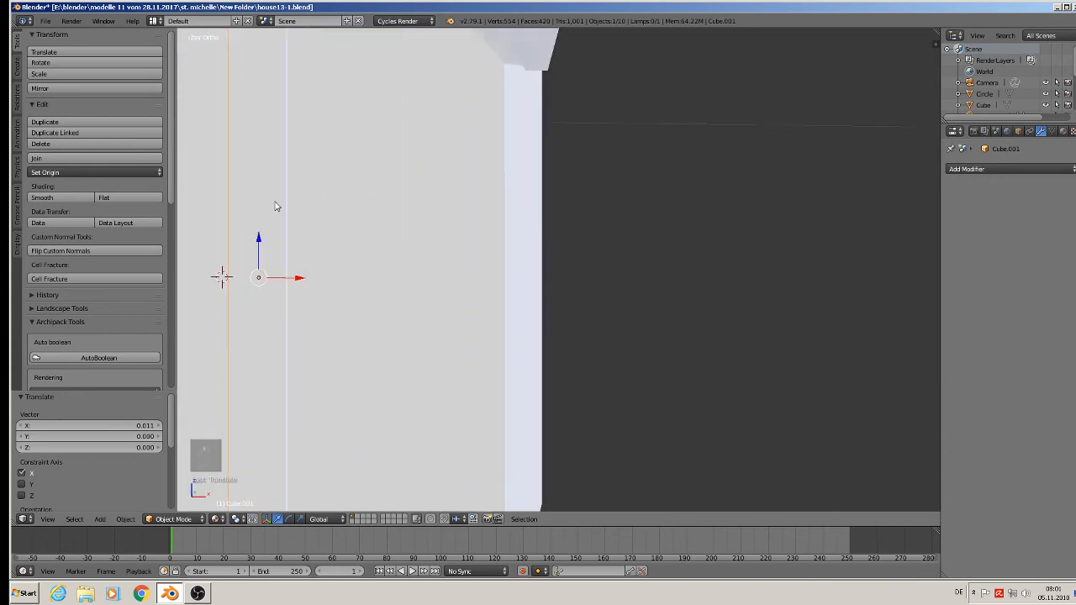
key("ctrl+r")
key("Tab")
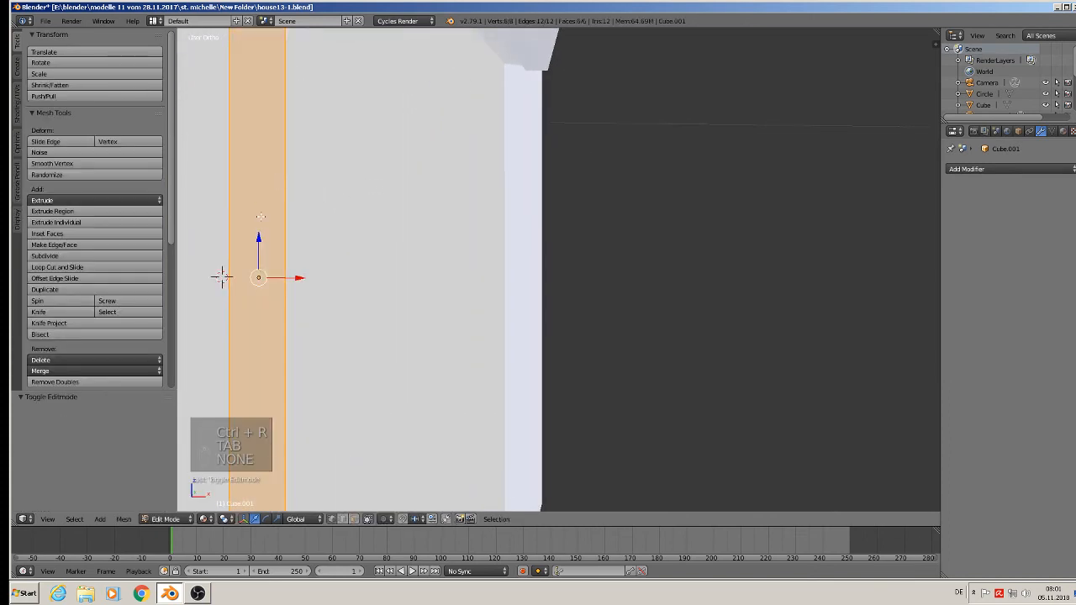
key("ctrl+r")
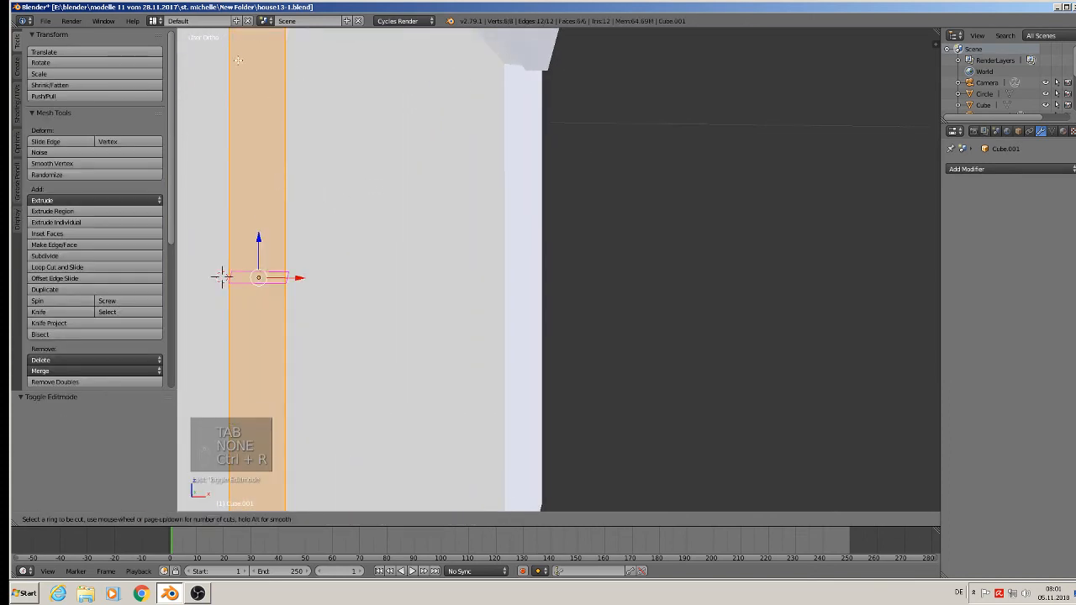
right_click(308, 436)
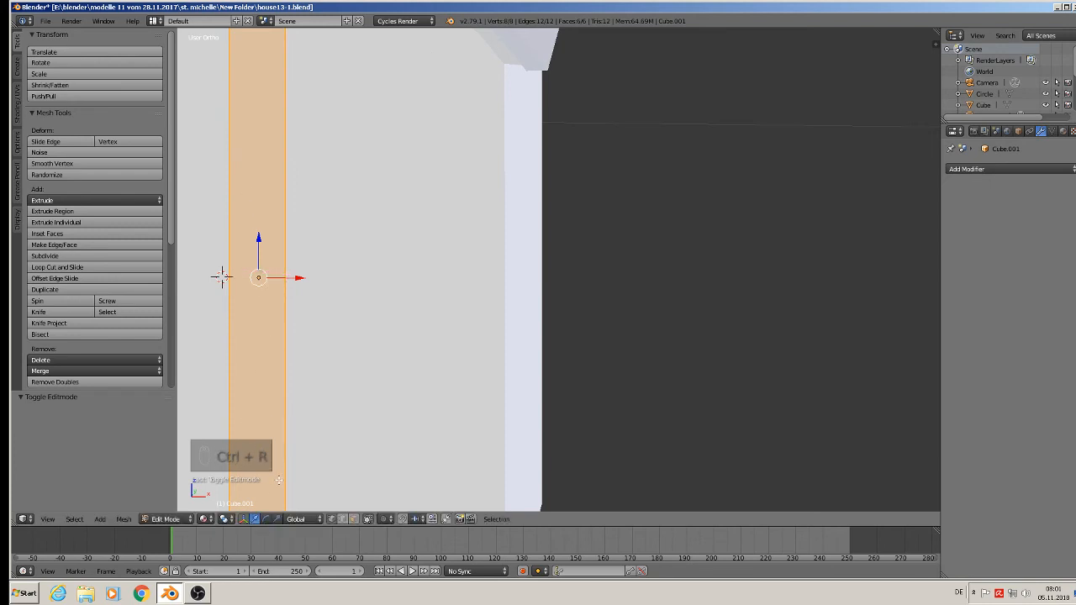
scroll(319, 400, "down", 4)
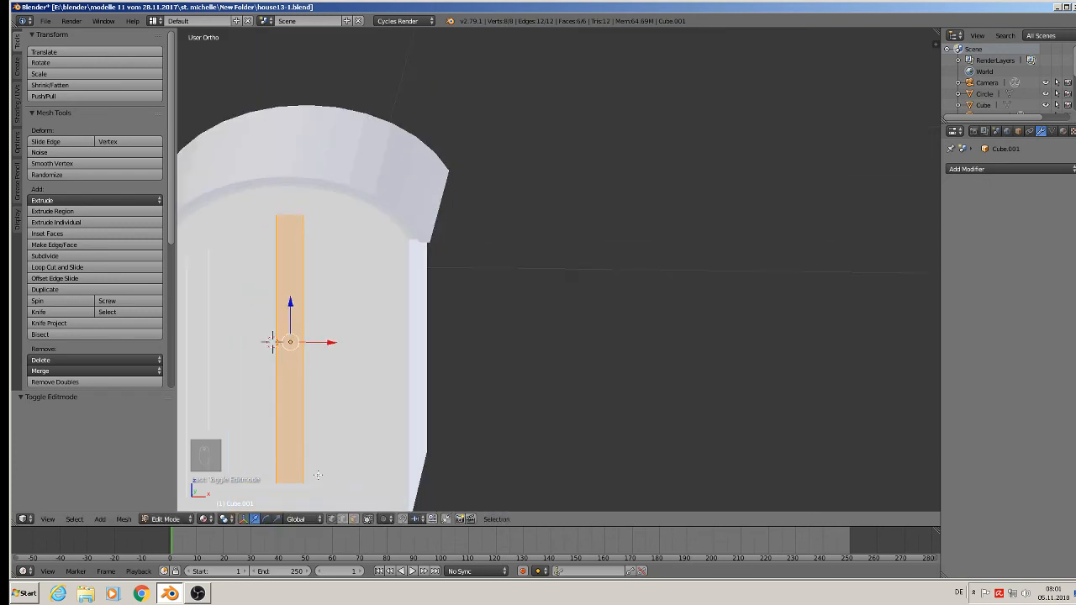
key("ctrl+r")
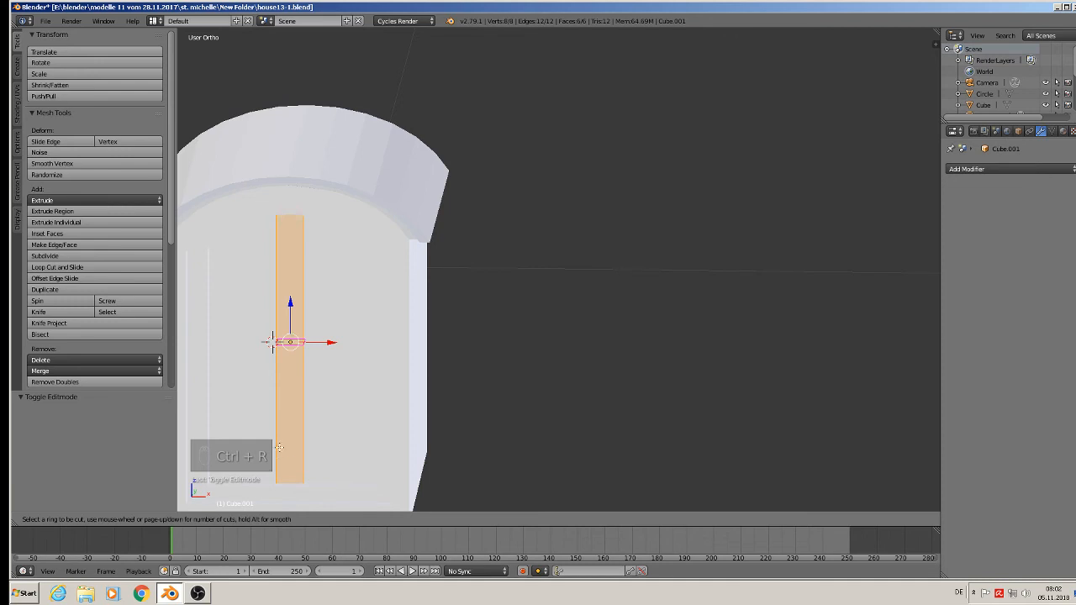
scroll(292, 199, "up", 1)
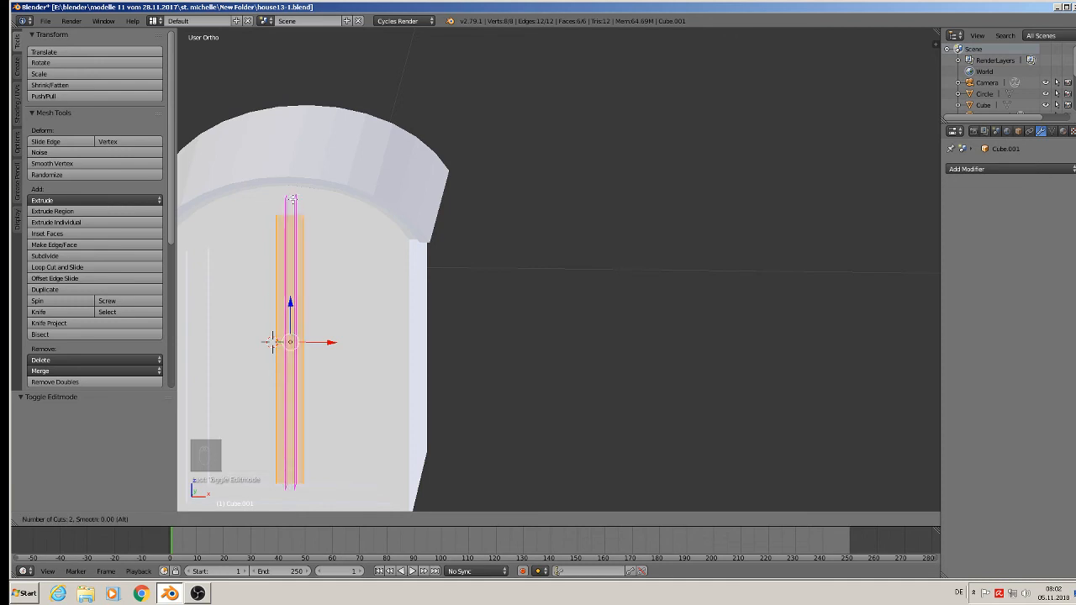
left_click(292, 199)
right_click(293, 199)
In face selection, extrude the bar's middle front strip slightly outward, and return to Object Mode.
middle_click_drag(321, 376, 285, 383)
scroll(288, 378, "up", 2)
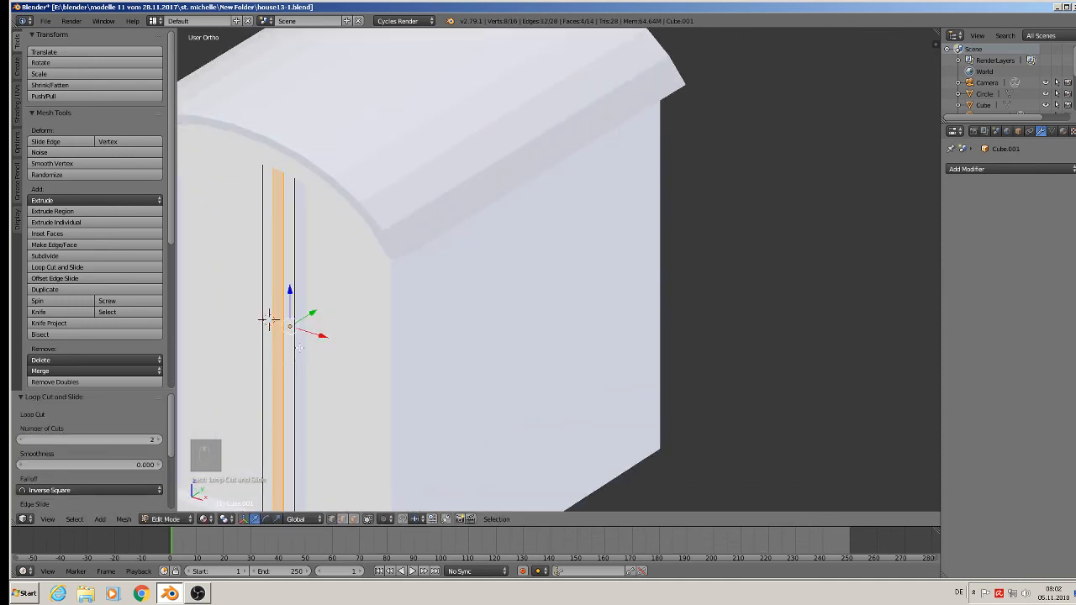
left_click(354, 519)
right_click(269, 321)
right_click(269, 321)
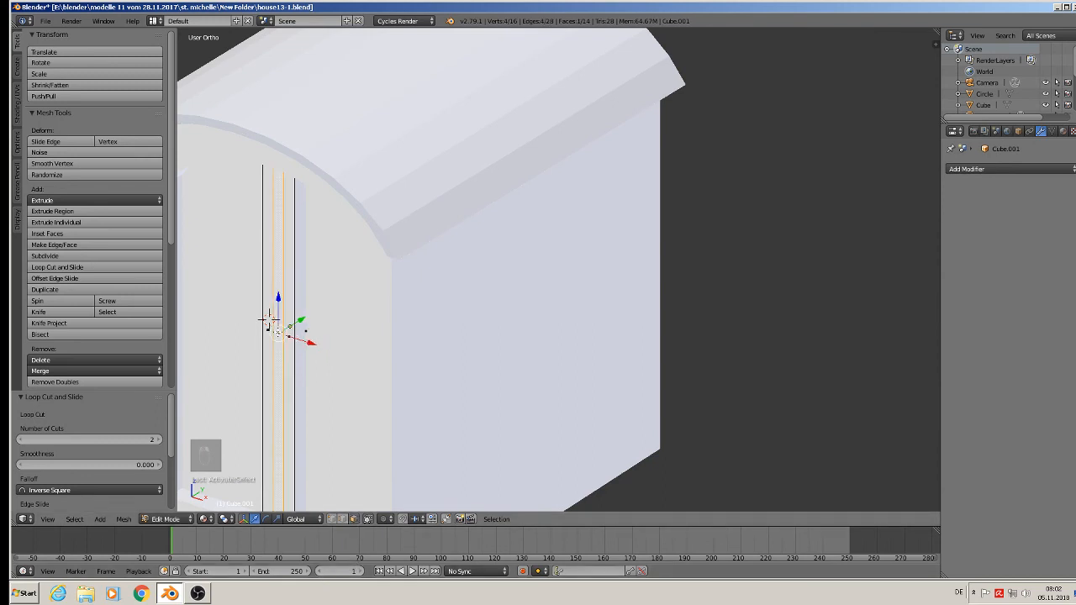
key("e")
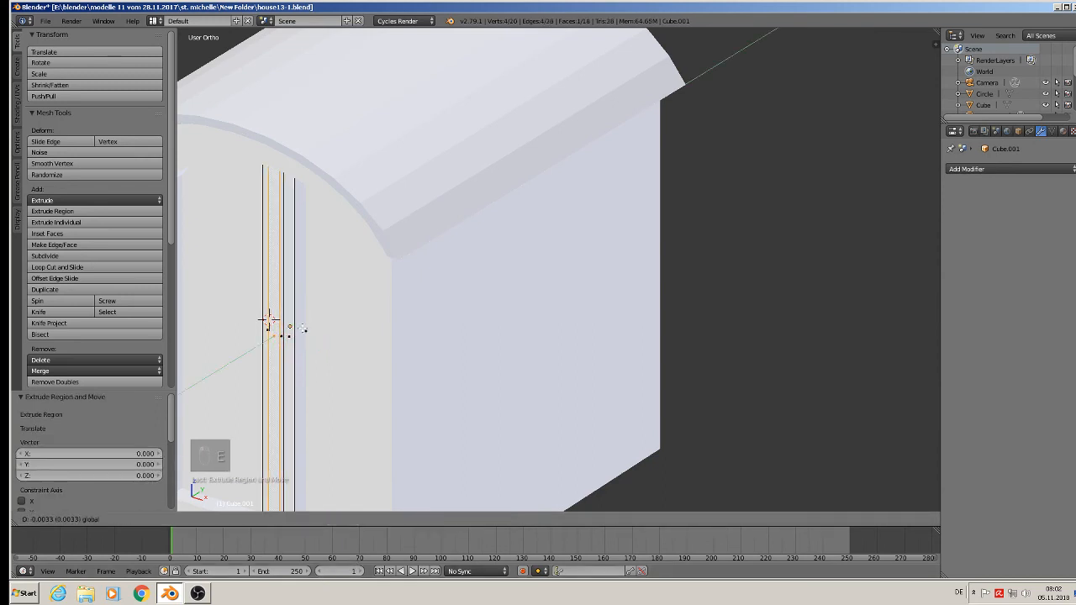
key("Tab")
Duplicate the vertical bar in place and rotate the copy 90° around Y to make a horizontal crossbar.
scroll(306, 334, "down", 3)
middle_click_drag(340, 362, 375, 350)
scroll(364, 354, "down", 1)
key("shift+d")
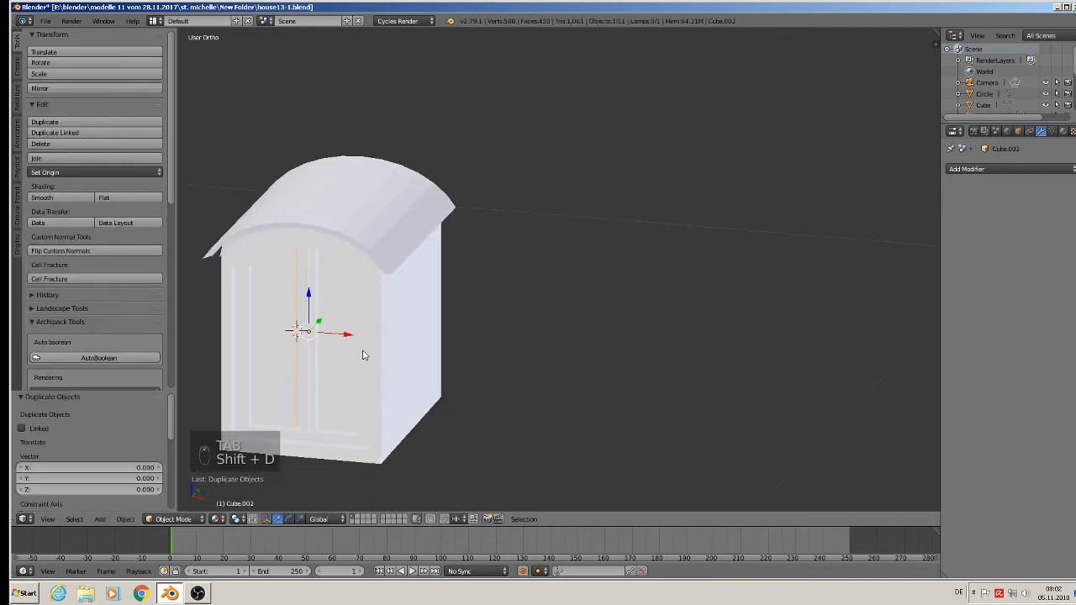
key("r")
key("y")
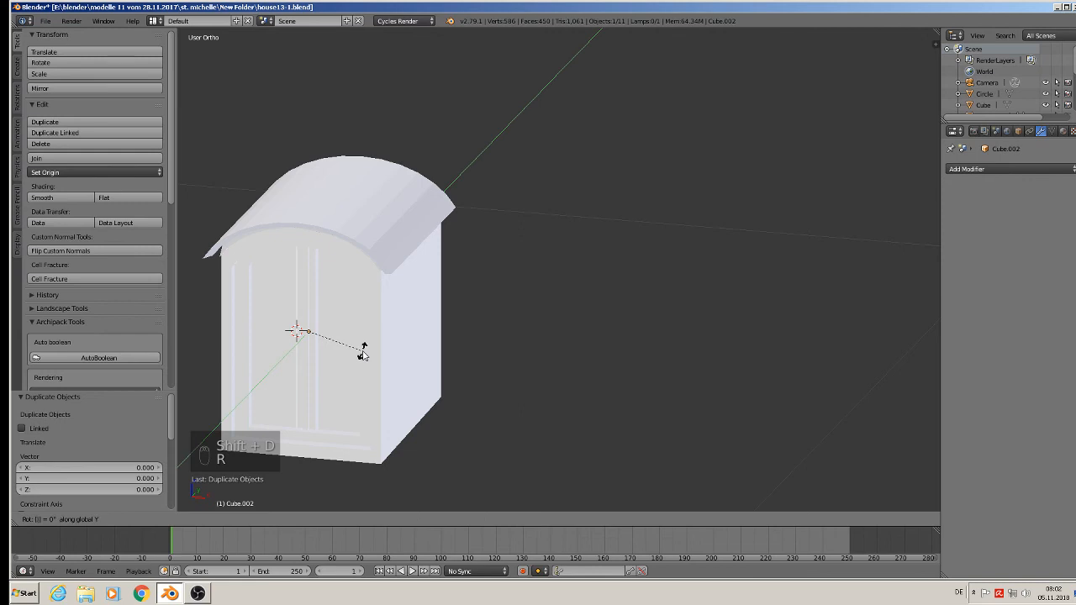
left_click(362, 354)
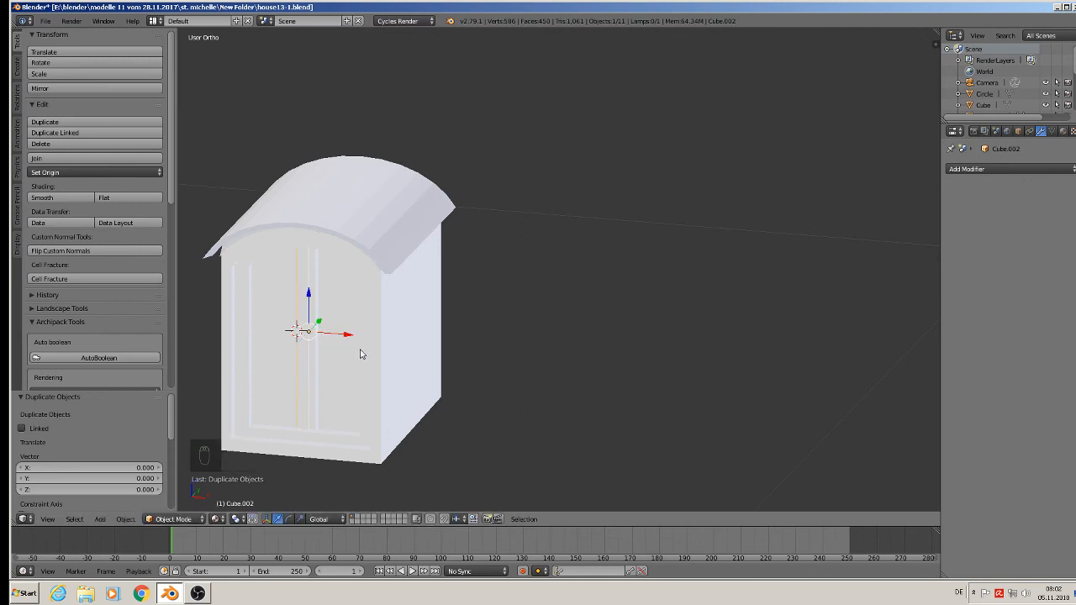
key("r")
key("y")
key("9")
key("0")
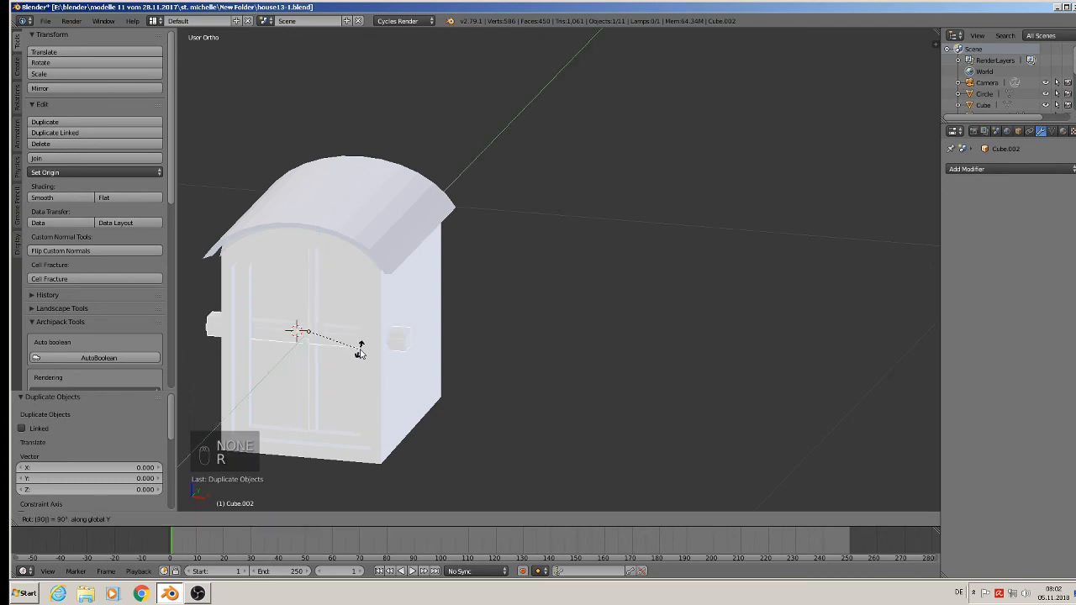
left_click(360, 351)
Scale the crossbar uniformly by 0.693 and raise it slightly along Z within the window.
key("s")
key("s")
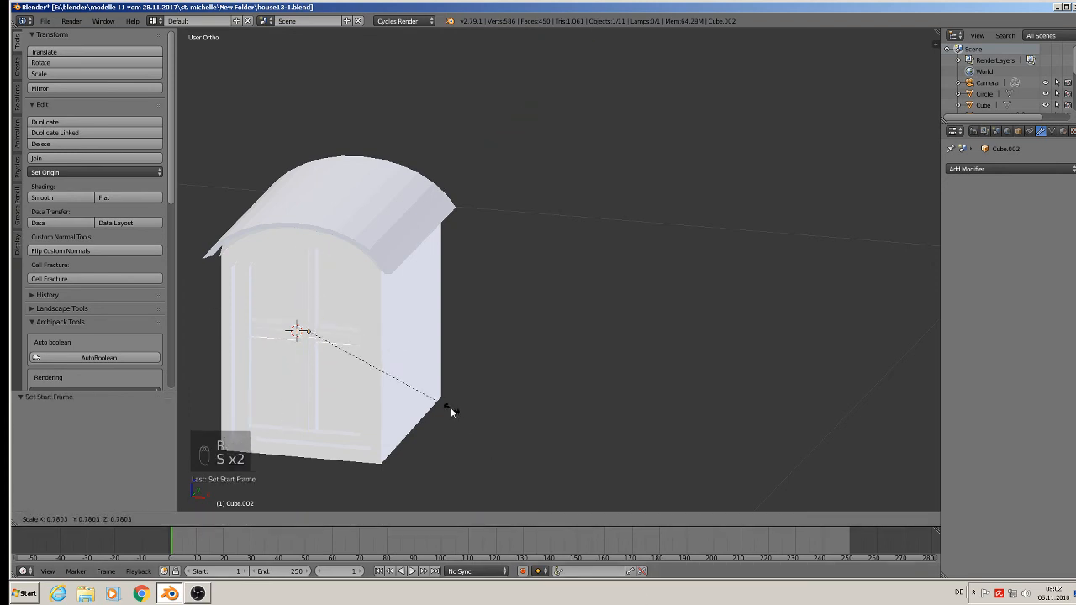
left_click(439, 403)
scroll(360, 331, "up", 3)
middle_click_drag(360, 331, 382, 319)
scroll(368, 315, "down", 2)
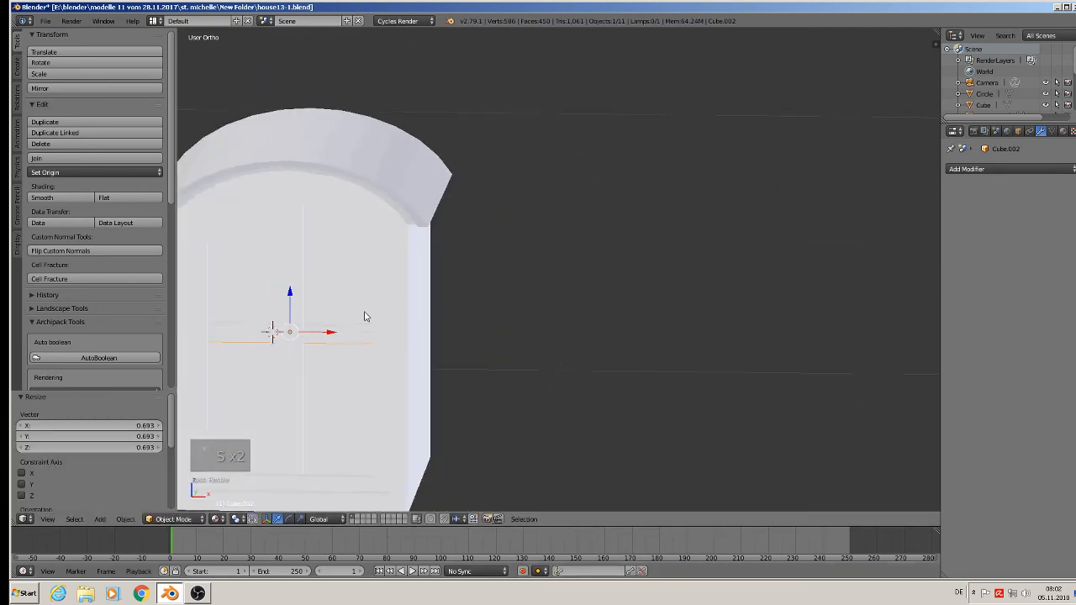
left_click_drag(301, 291, 312, 270)
middle_click_drag(312, 269, 280, 280)
Clear the selection and save the file.
key("a")
middle_click_drag(308, 329, 339, 350)
scroll(281, 332, "down", 2)
scroll(339, 351, "down", 8)
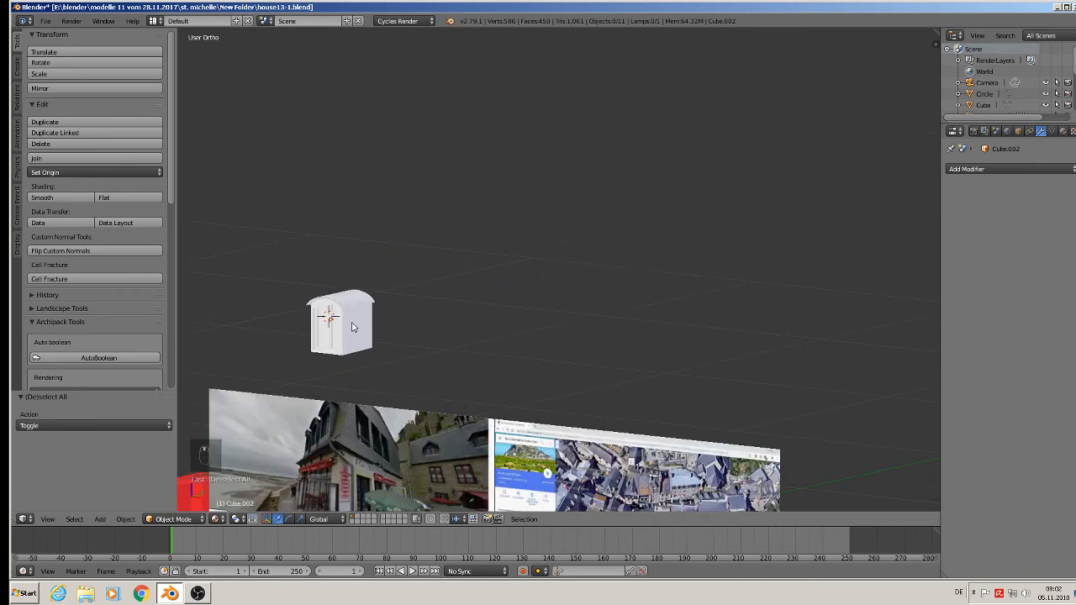
scroll(344, 387, "up", 4)
scroll(323, 408, "up", 1)
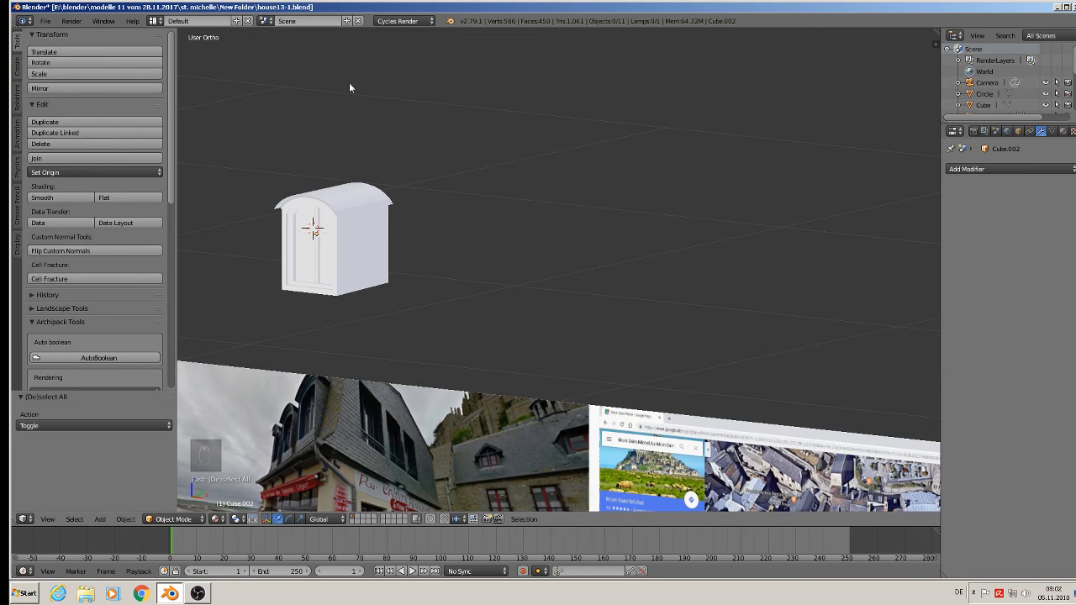
left_click(52, 21)
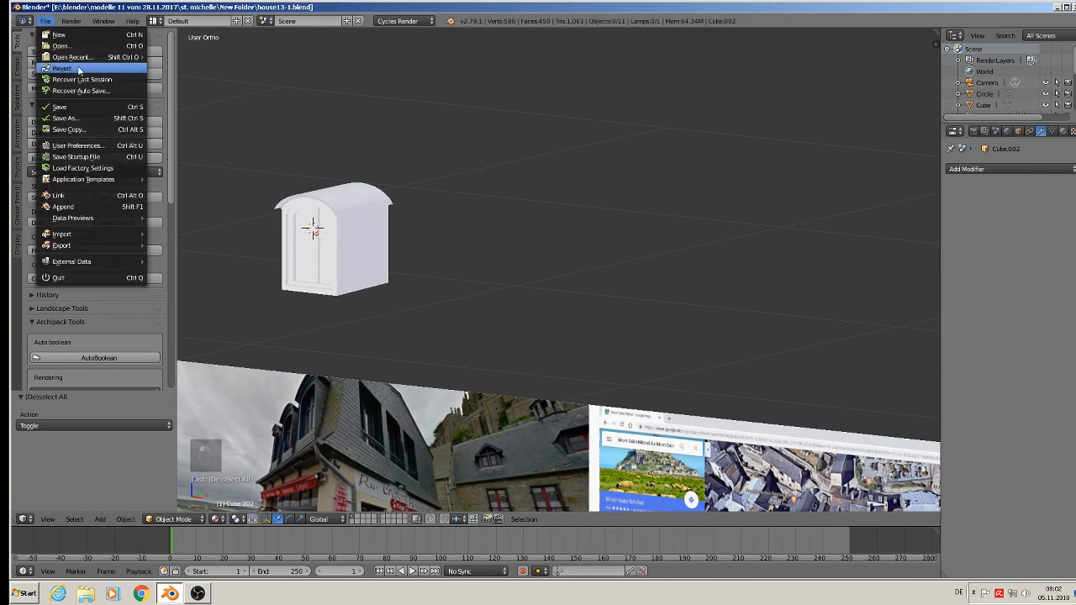
left_click(93, 109)
Select the dormer body, try to move it along Y towards the house, and undo the move.
right_click(356, 206)
scroll(359, 231, "down", 6)
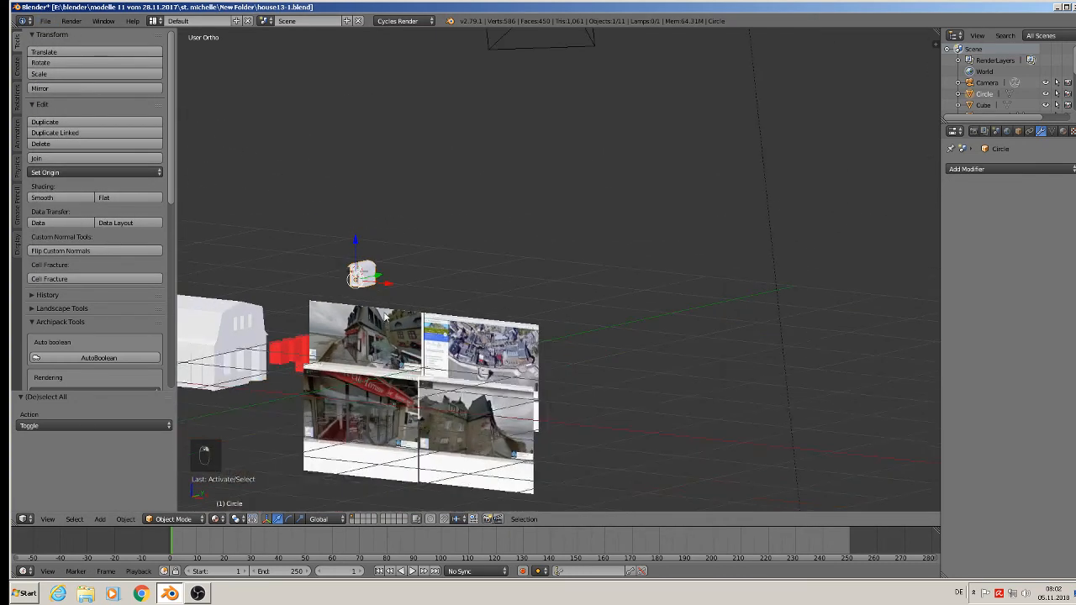
middle_click_drag(417, 290, 531, 270, "shift")
key("g")
key("y")
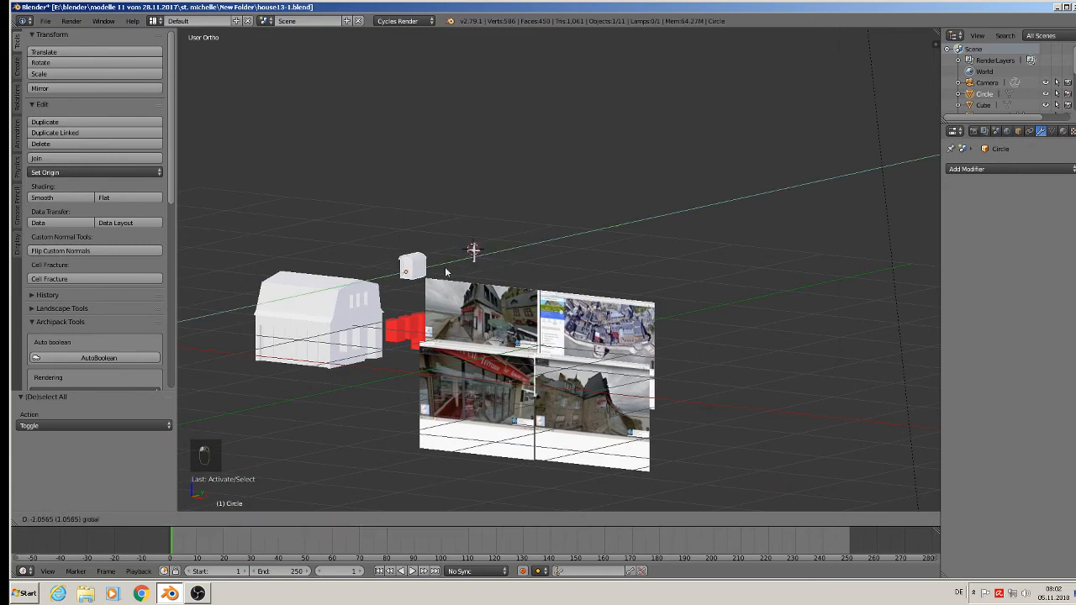
left_click(513, 262)
key("ctrl+z")
Add the vertical bar to the dormer body selection, duplicate both, and move the copies along negative X beside the original.
scroll(498, 264, "up", 12)
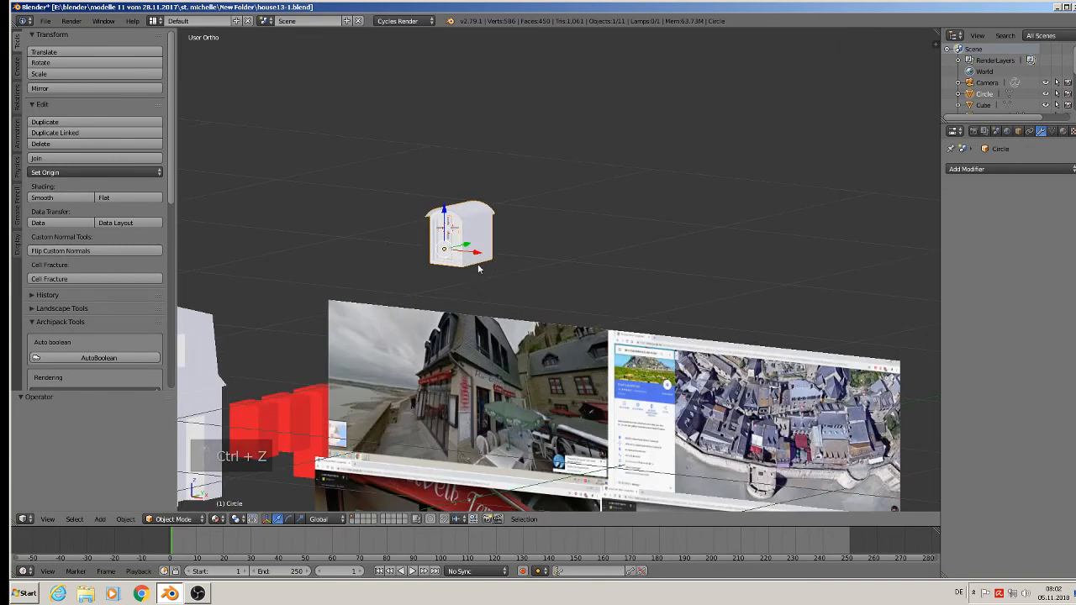
right_click(409, 160, "shift")
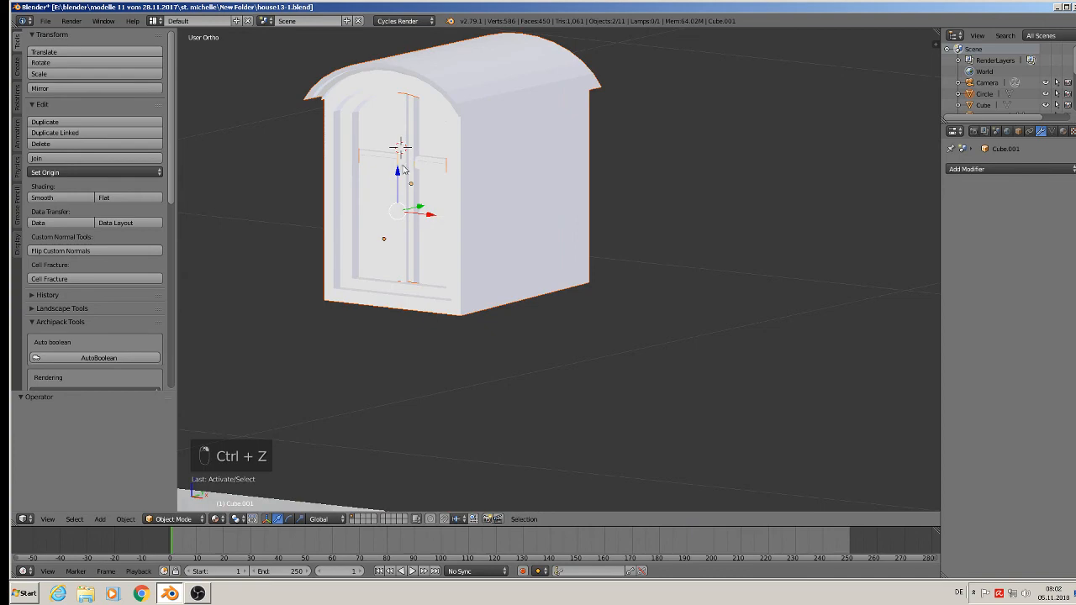
scroll(404, 168, "down", 6)
key("shift+d")
right_click(424, 221)
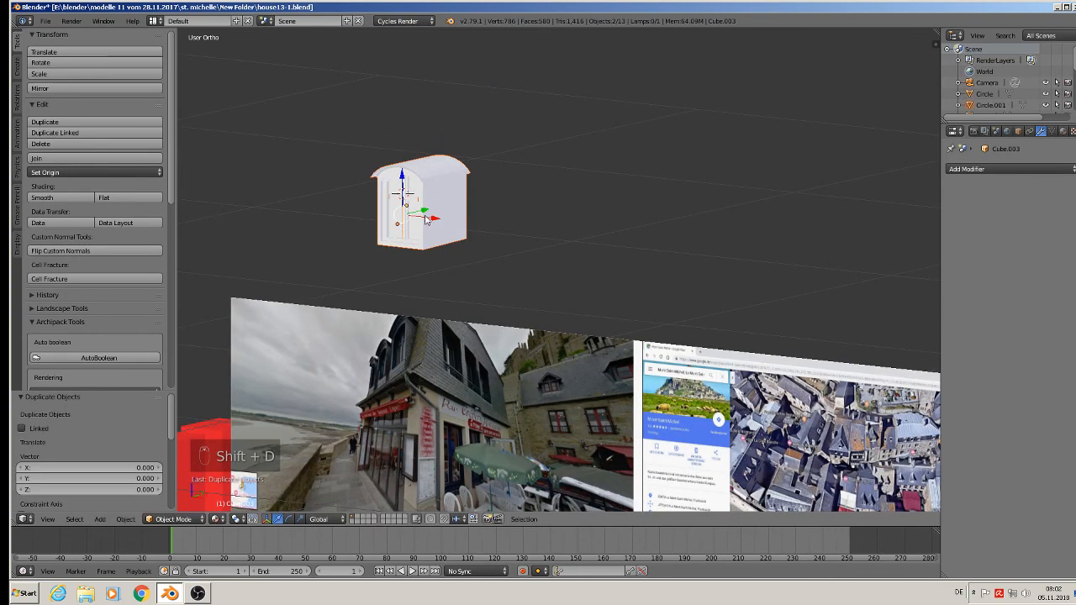
left_click_drag(427, 220, 275, 200)
Join the duplicated dormer body and bar into one object, inspect its window, and undo the join.
left_click(89, 158)
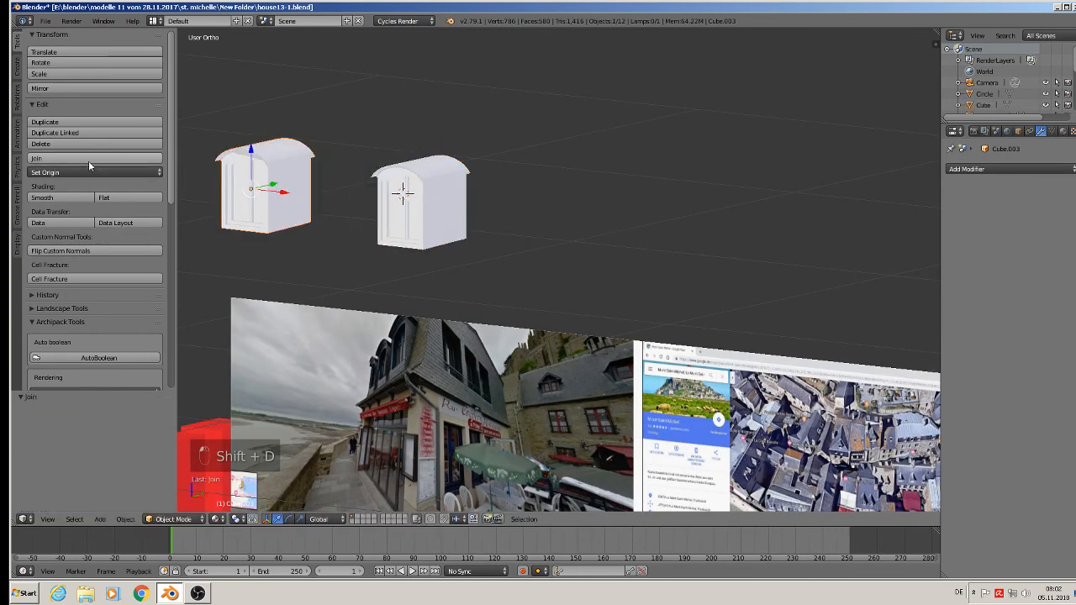
scroll(89, 161, "down", 3)
scroll(292, 159, "up", 2)
middle_click_drag(251, 160, 422, 291, "shift")
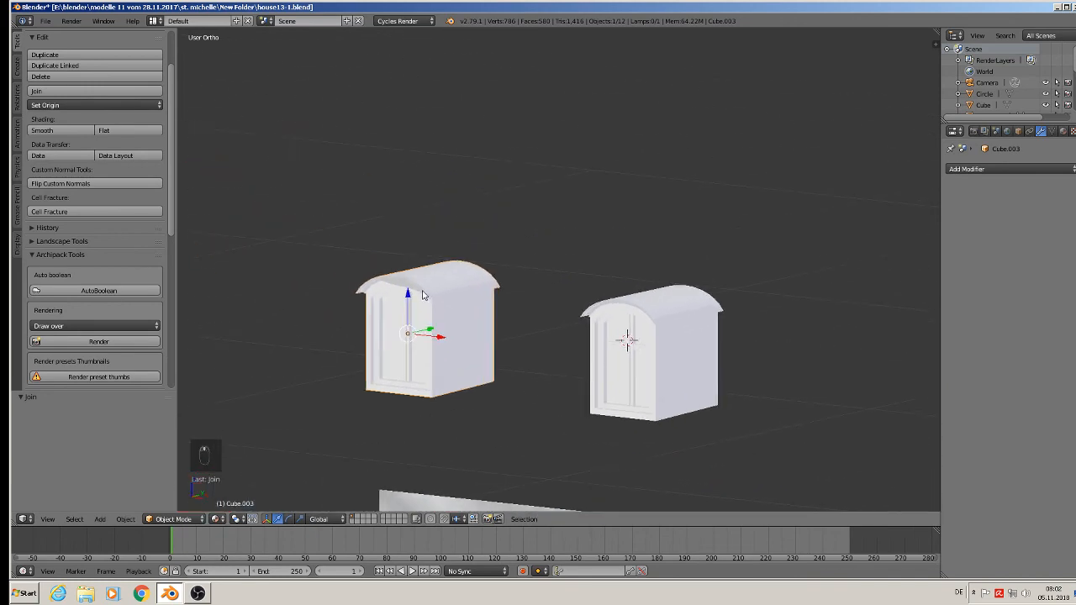
scroll(425, 290, "up", 8)
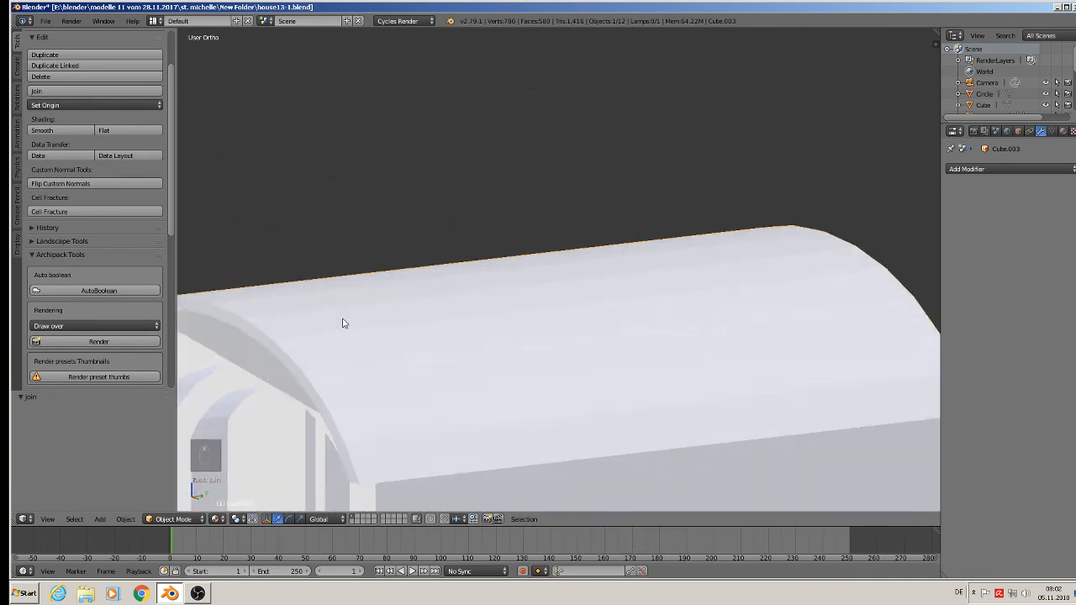
scroll(342, 323, "down", 3)
scroll(308, 341, "up", 5)
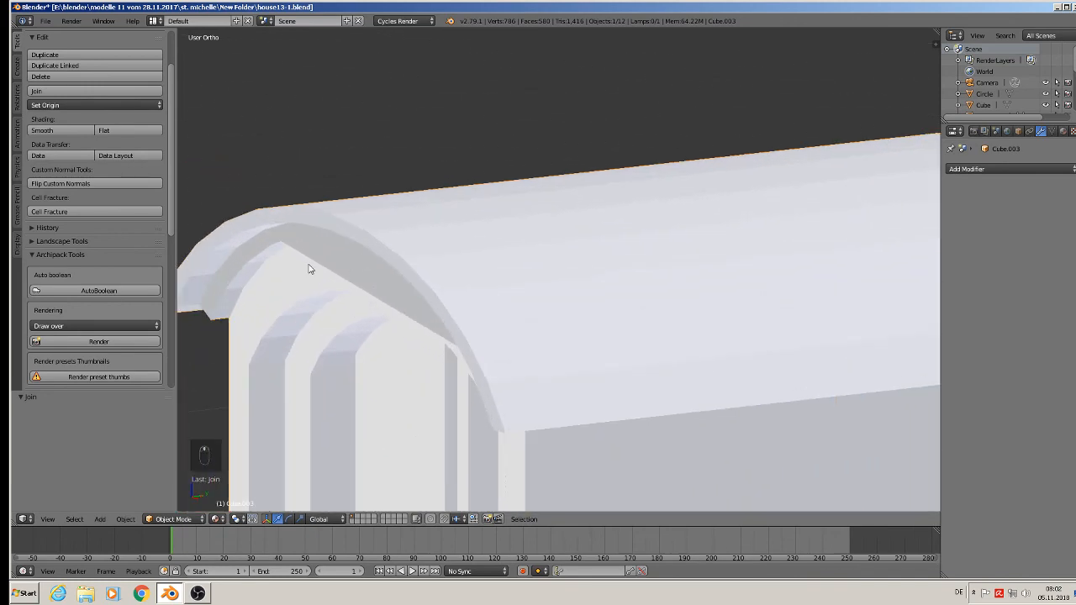
scroll(311, 277, "down", 5)
key("ctrl+z")
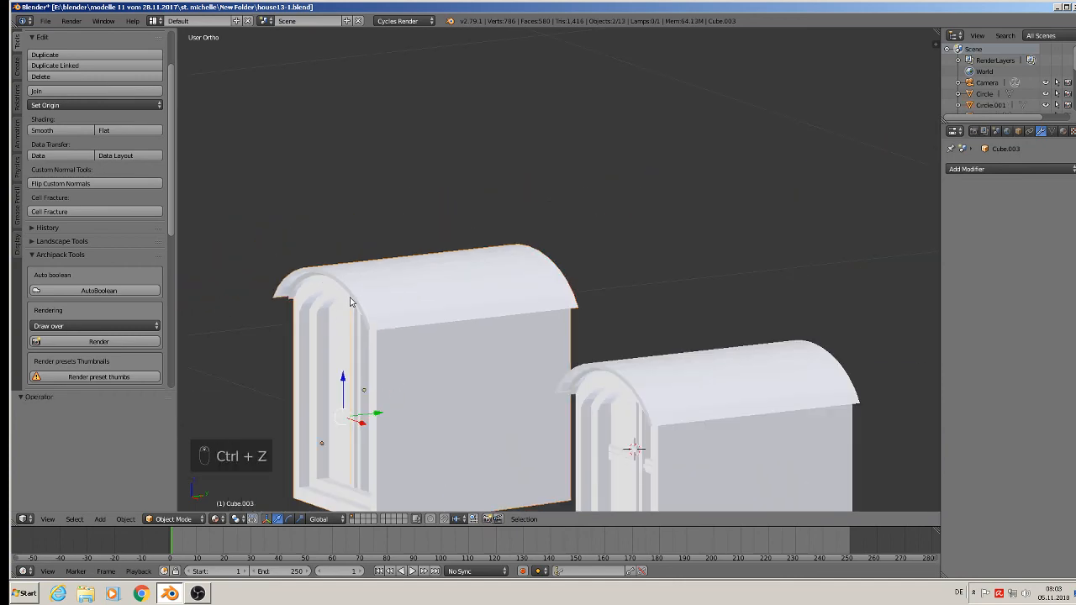
Select the duplicated dormer body and its vertical bar, and examine which window parts the copy contains.
right_click(357, 288)
scroll(357, 281, "up", 1)
middle_click_drag(355, 277, 437, 379)
scroll(399, 264, "down", 5)
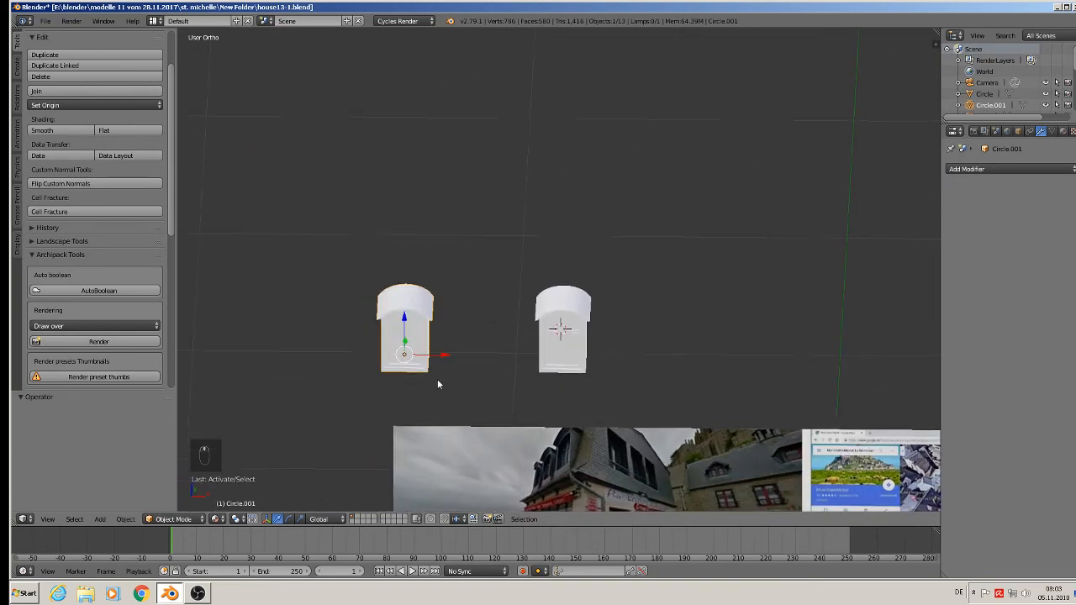
right_click(404, 343)
scroll(404, 342, "up", 10)
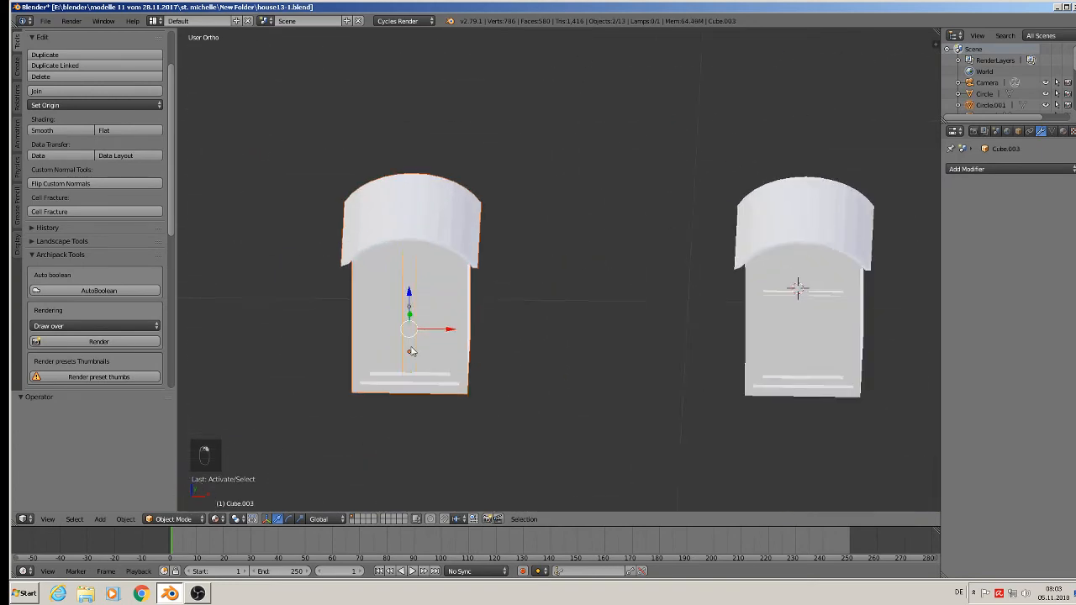
scroll(333, 273, "down", 8)
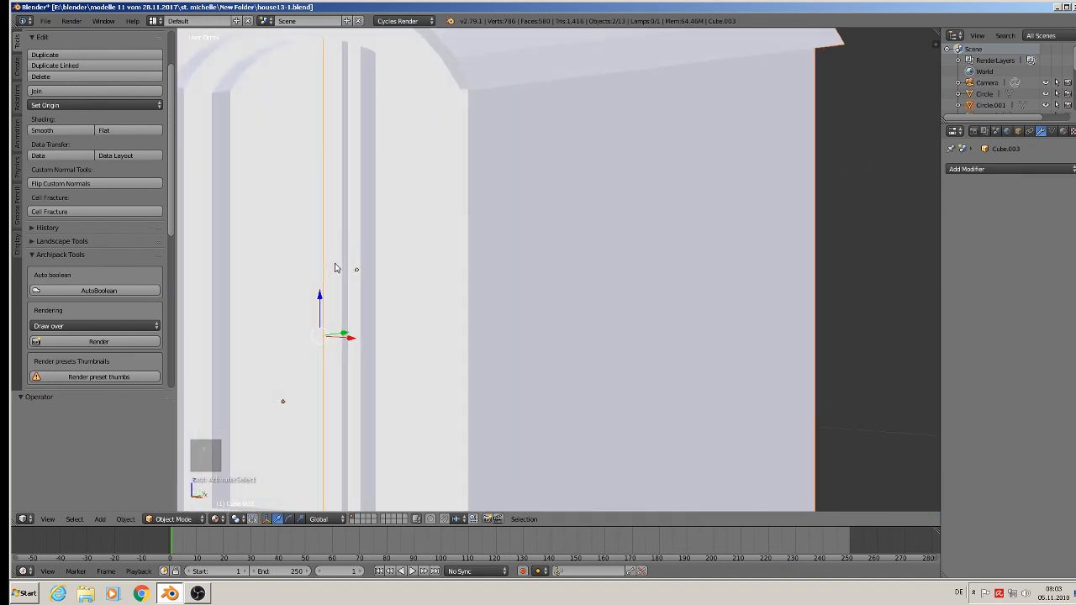
Duplicate the original dormer's crossbar and move the copy -0.494 along X into the duplicated dormer's window.
right_click(869, 288)
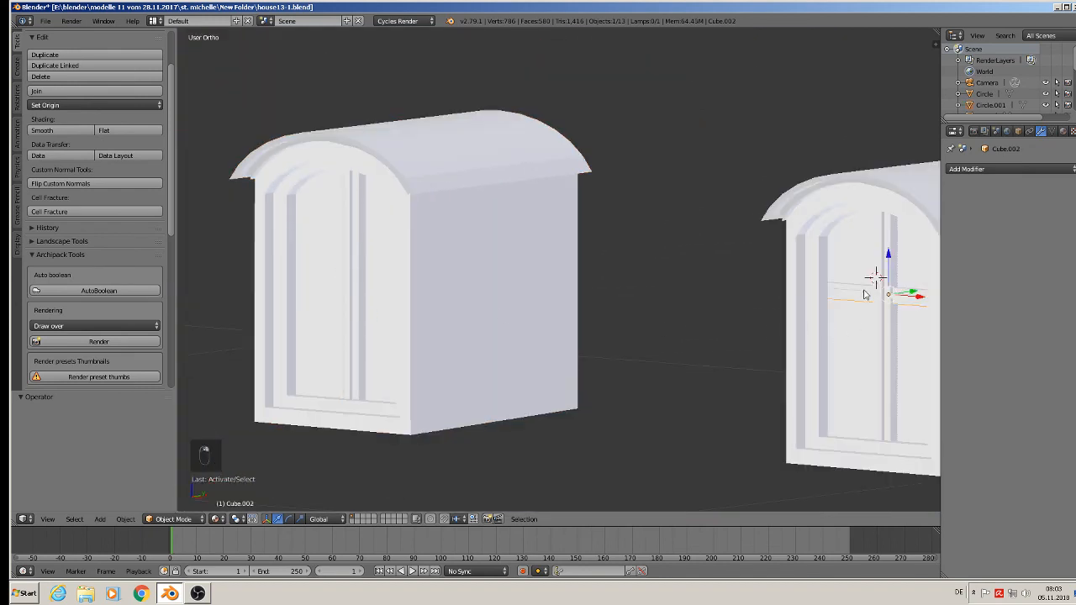
key("shift+d")
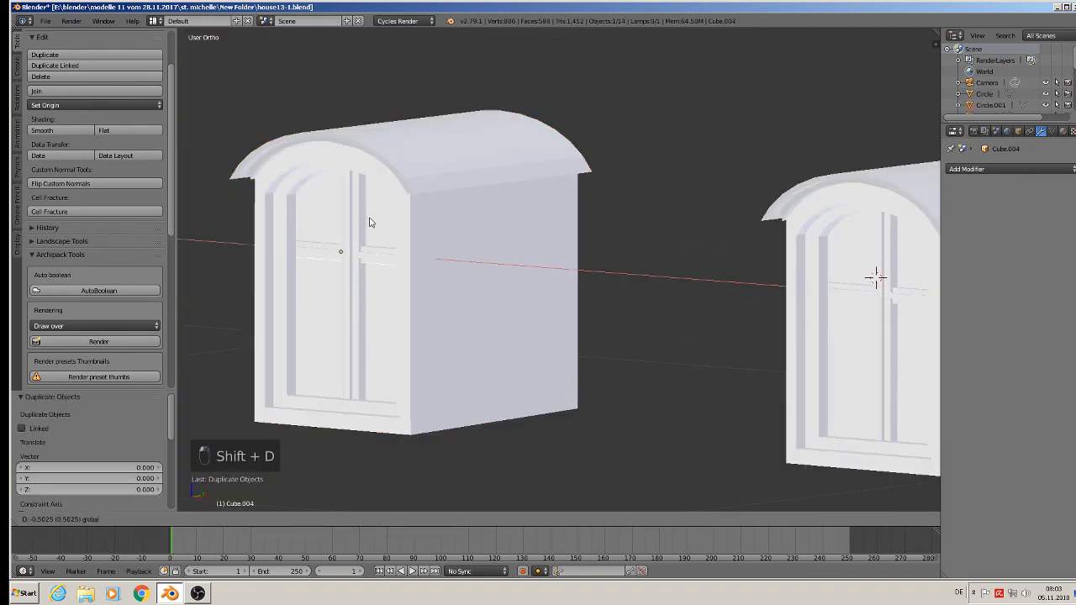
left_click(376, 222)
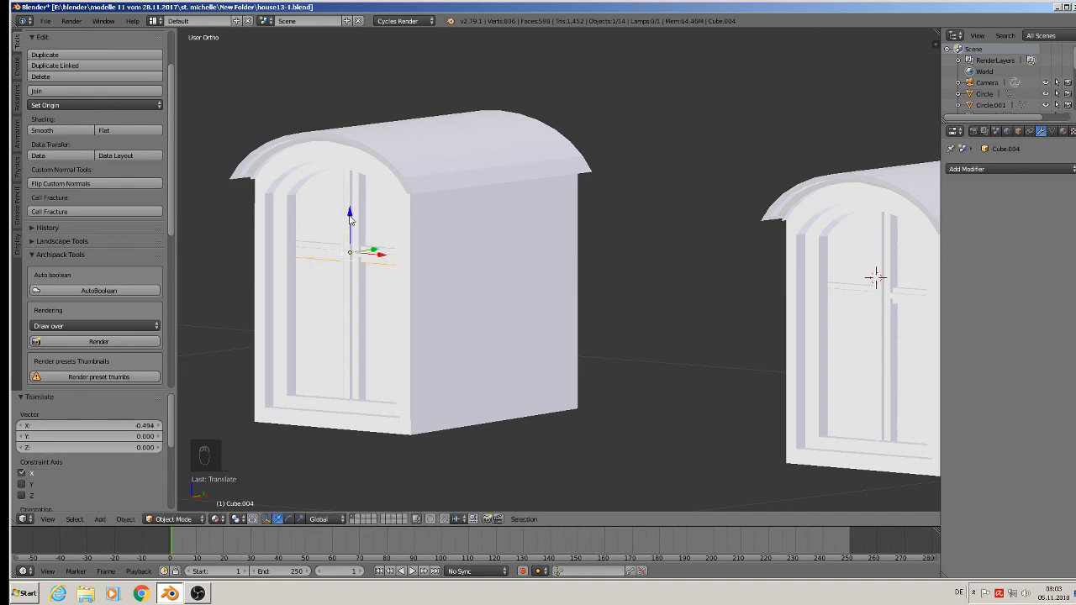
Join the duplicated dormer's crossbar and vertical bar, and join the combined bars with the dormer body into one object.
right_click(336, 230, "shift")
left_click(49, 92)
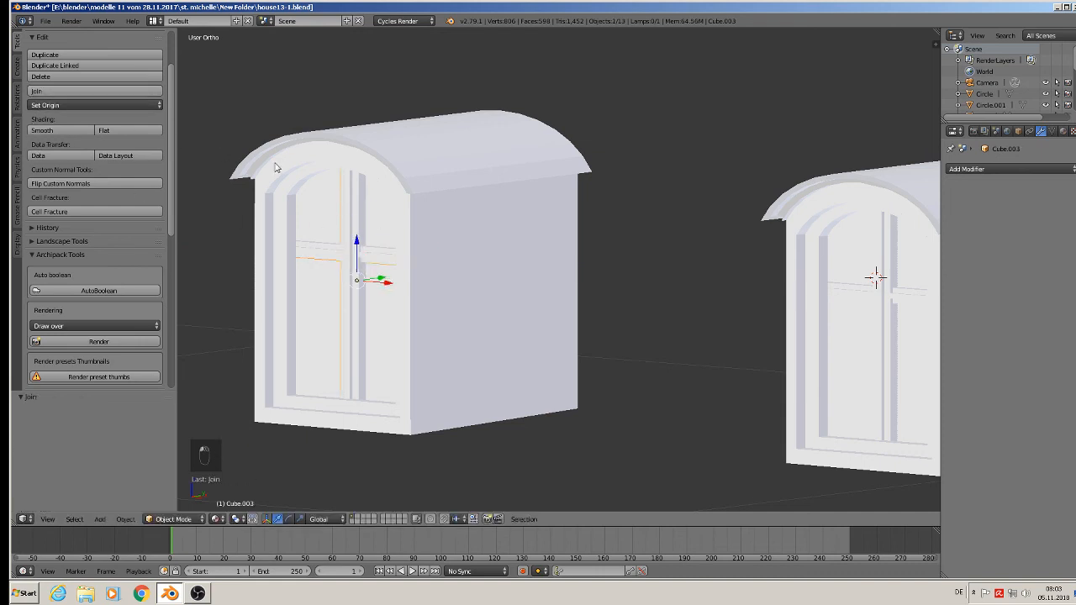
right_click(375, 159, "shift")
left_click(65, 90)
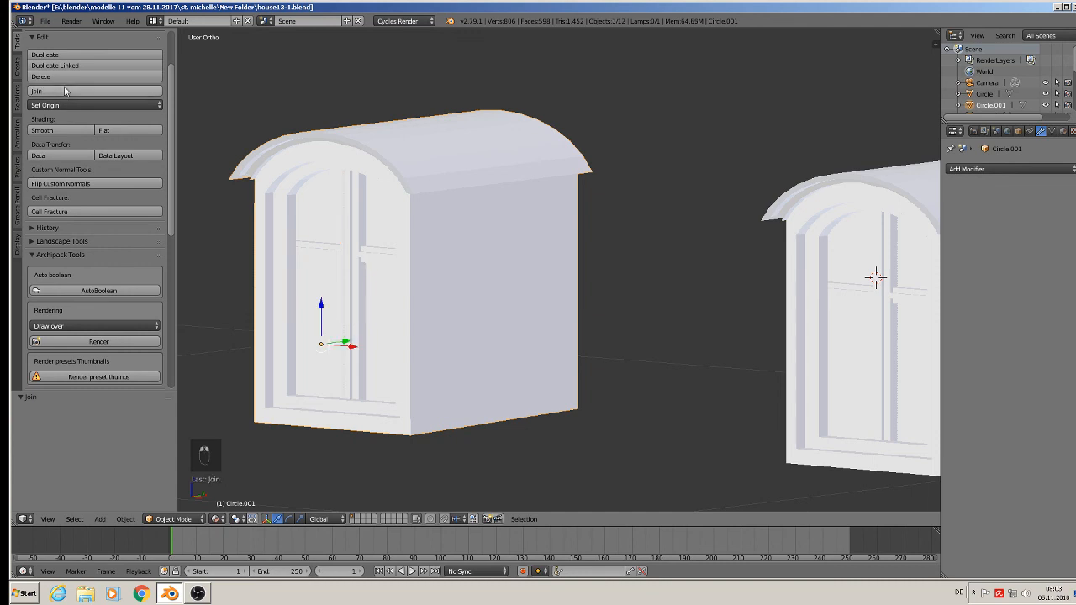
Move the joined dormer -1.372 along X until it stands over the house.
scroll(357, 383, "down", 5)
scroll(453, 414, "down", 4)
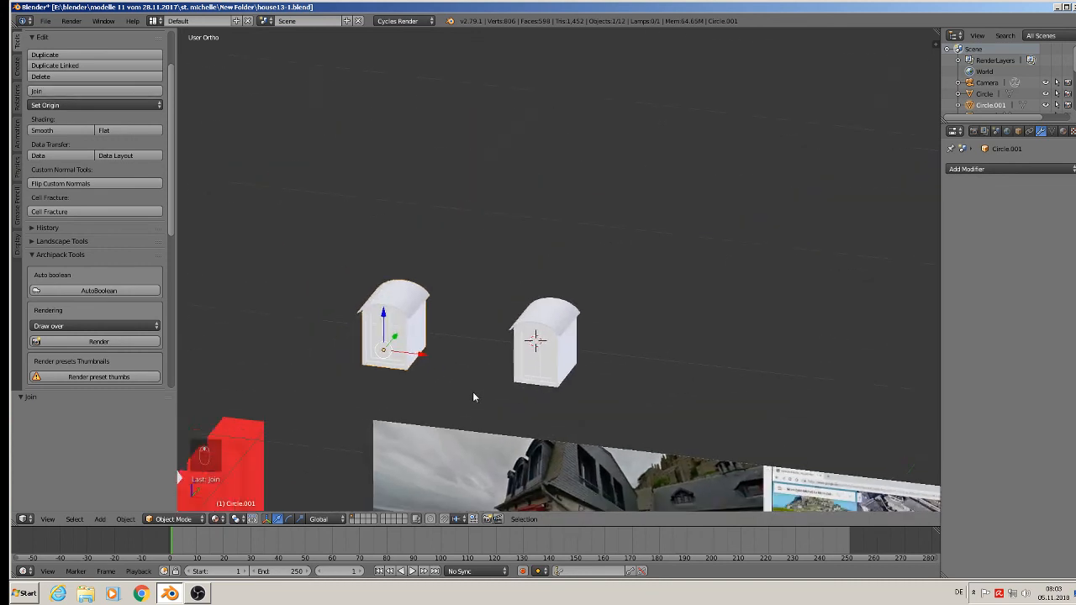
key("g")
key("x")
left_click(357, 268)
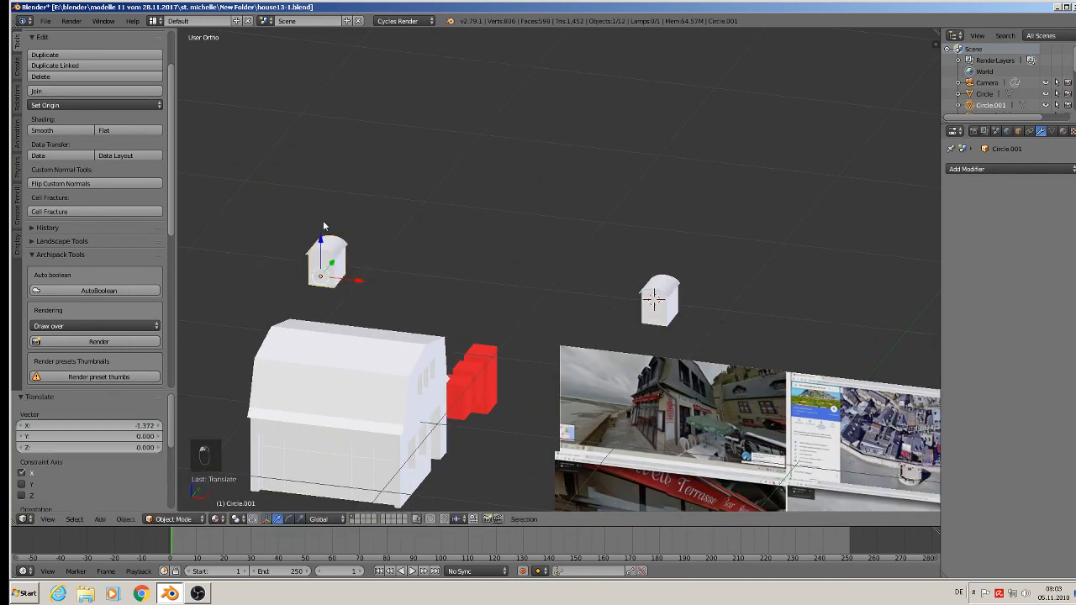
Lower the dormer 0.687 along Z, shift it along Y into the steep front roof slope, and raise it 0.092.
key("g")
key("z")
left_click_drag(326, 370, 322, 357)
middle_click_drag(303, 370, 227, 387)
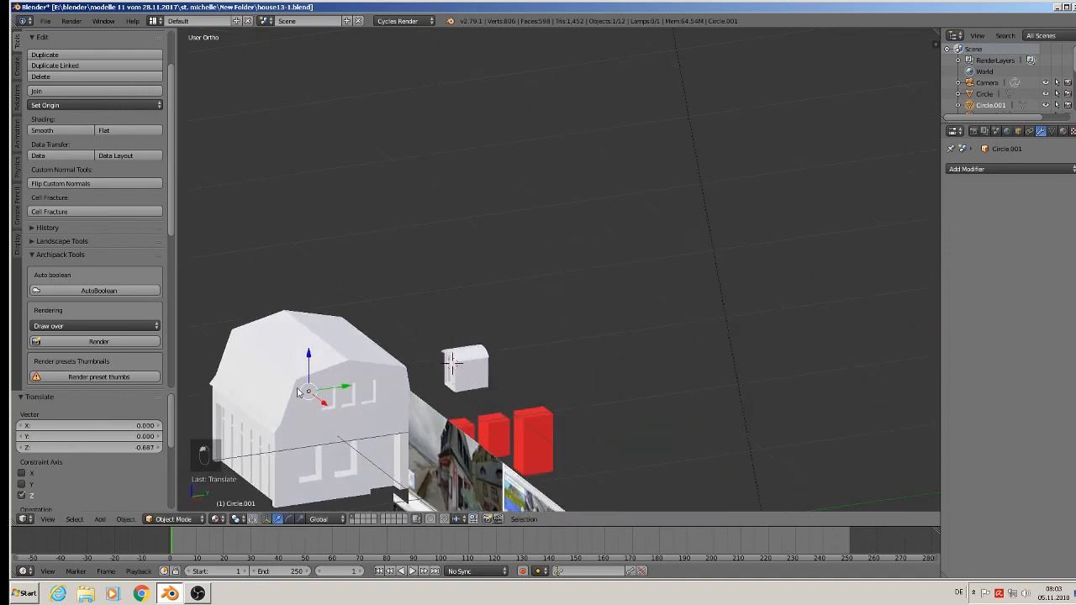
left_click_drag(329, 385, 250, 400)
left_click_drag(235, 367, 235, 345)
scroll(238, 370, "up", 3)
middle_click_drag(312, 404, 594, 339)
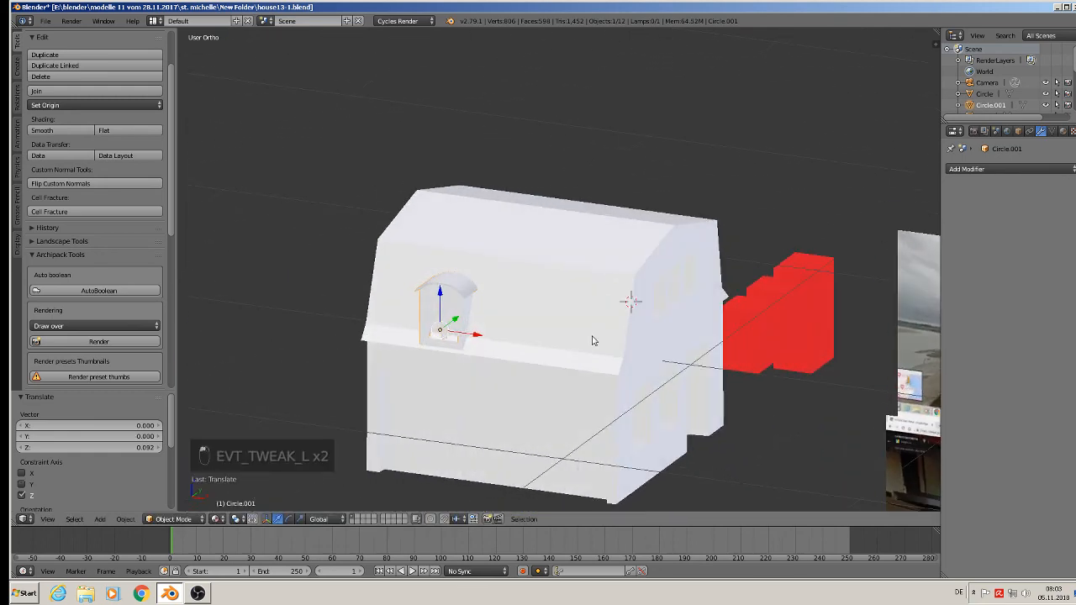
Scale the dormer on the front roof slope uniformly by 0.930.
scroll(538, 325, "up", 3)
left_click_drag(377, 298, 412, 306)
scroll(445, 331, "down", 2)
middle_click_drag(445, 331, 471, 353)
key("s")
left_click(456, 344)
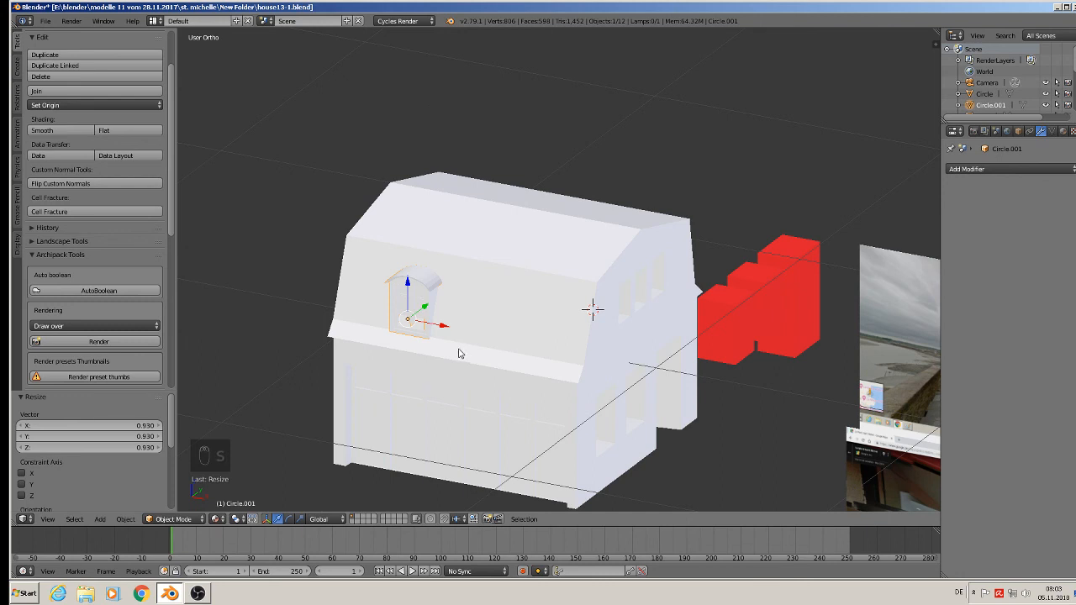
Create two linked duplicates of the roof dormer in a row along X, placing the last one 0.222 from its neighbour.
key("alt+d")
key("x")
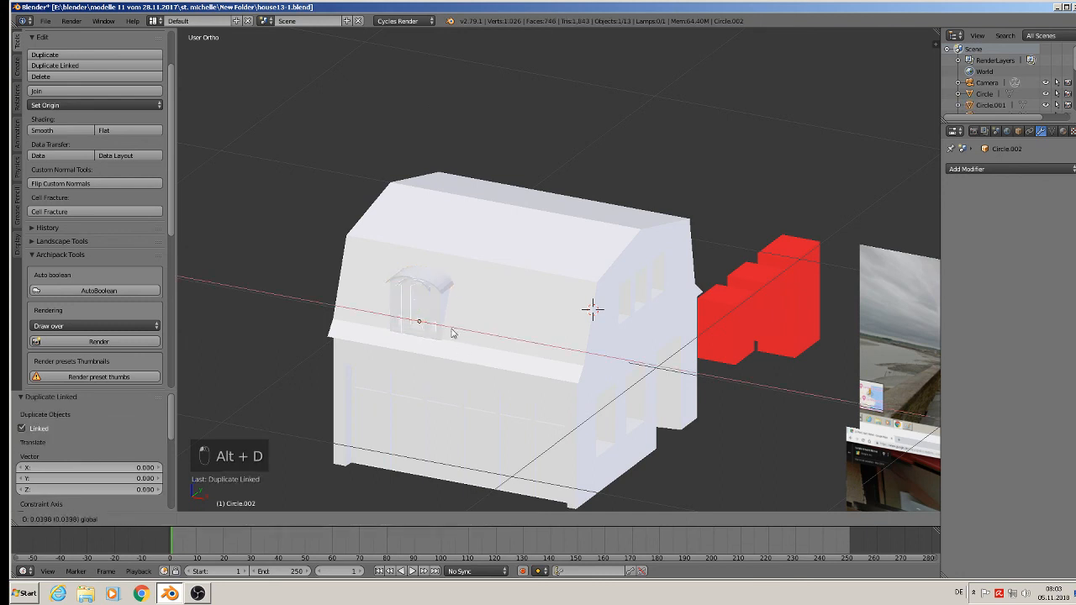
left_click(502, 351)
key("alt+d")
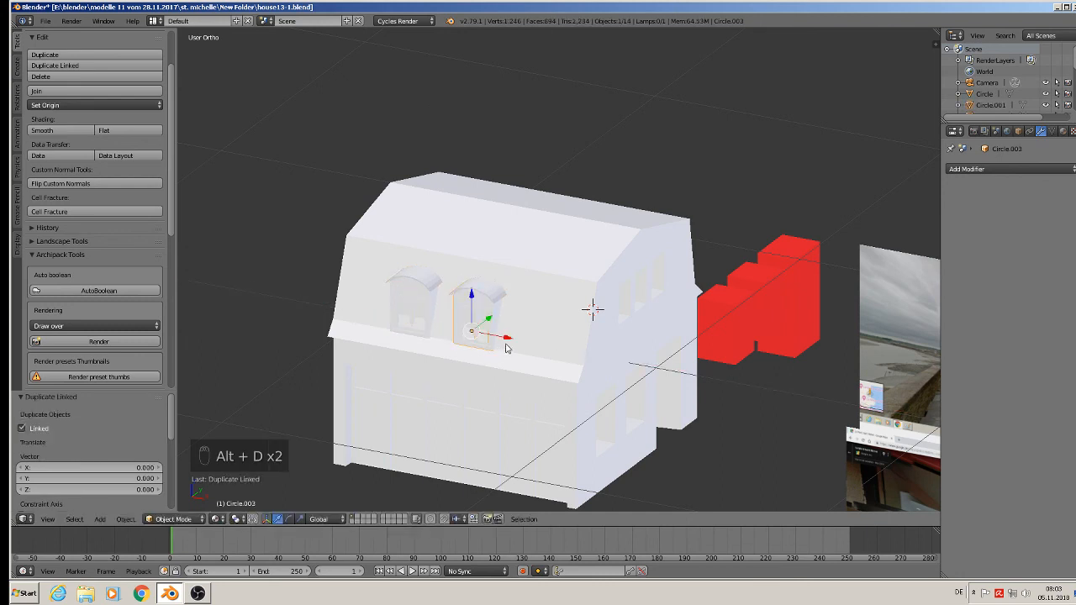
key("x")
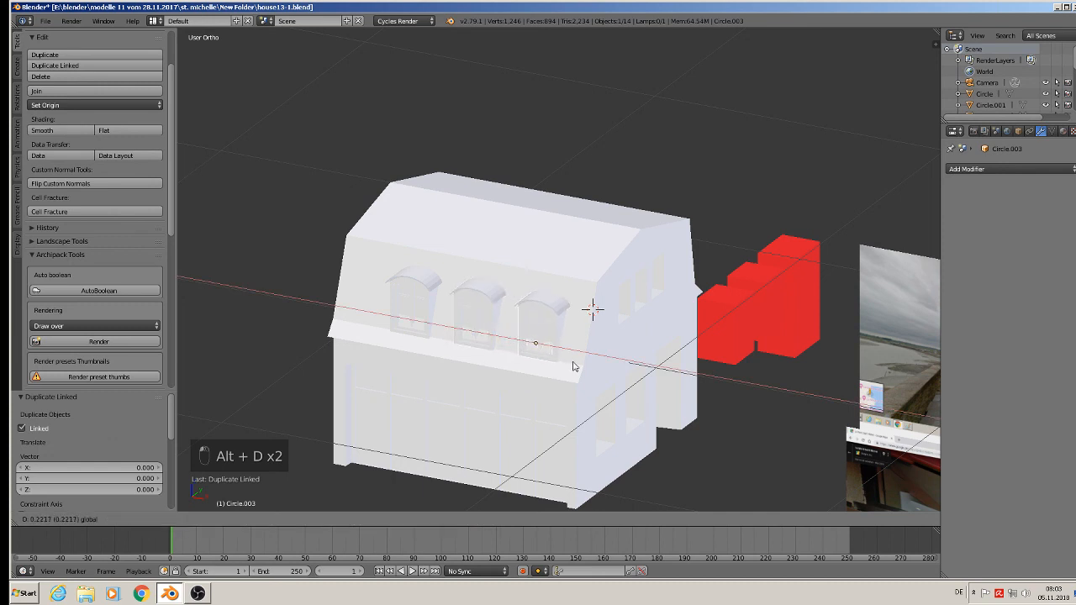
left_click(572, 365)
Select all three roof dormers, shift them together about -0.05 along X to centre them on the slope, and deselect everything.
middle_click_drag(572, 365, 599, 359)
right_click(494, 311, "shift")
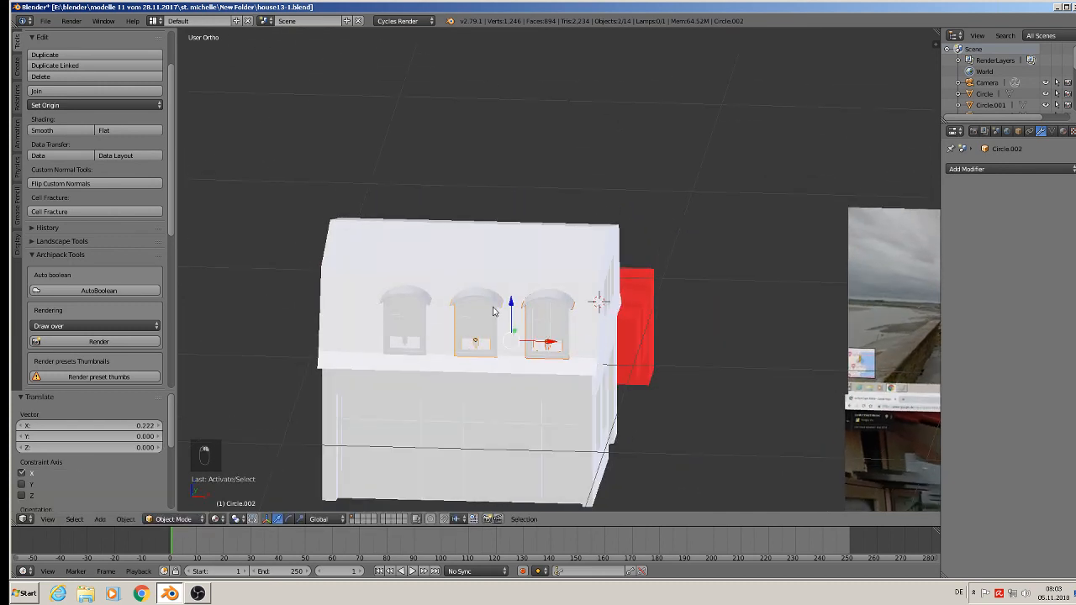
right_click(412, 304, "shift")
key("g")
key("x")
left_click_drag(499, 341, 501, 340)
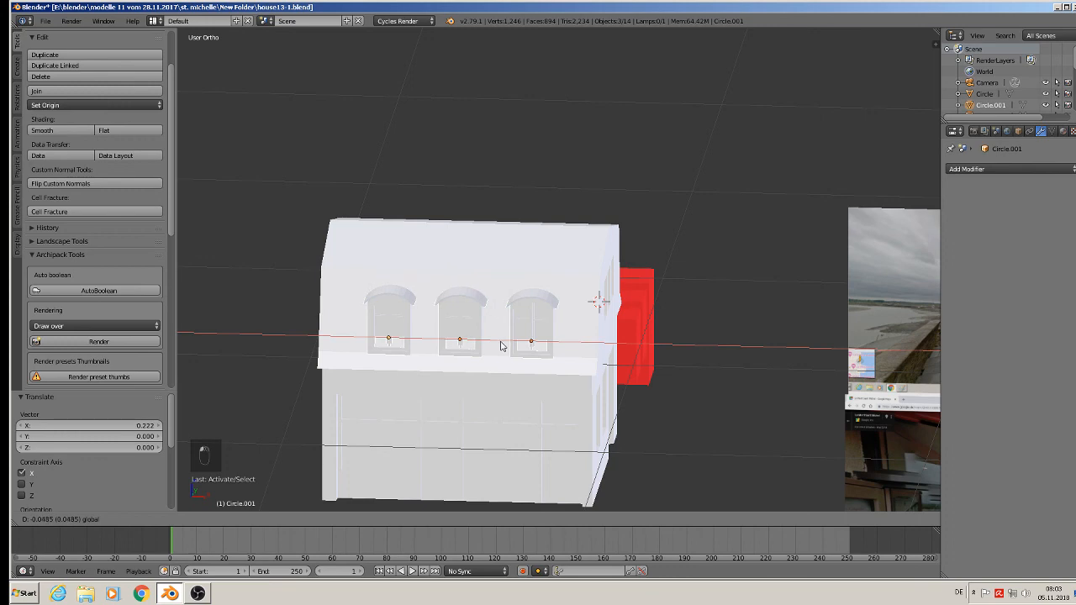
middle_click_drag(501, 343, 432, 359)
left_click_drag(469, 328, 454, 337)
key("a")
Save the model under the new file name house13-2.blend in the same folder.
scroll(502, 393, "down", 3)
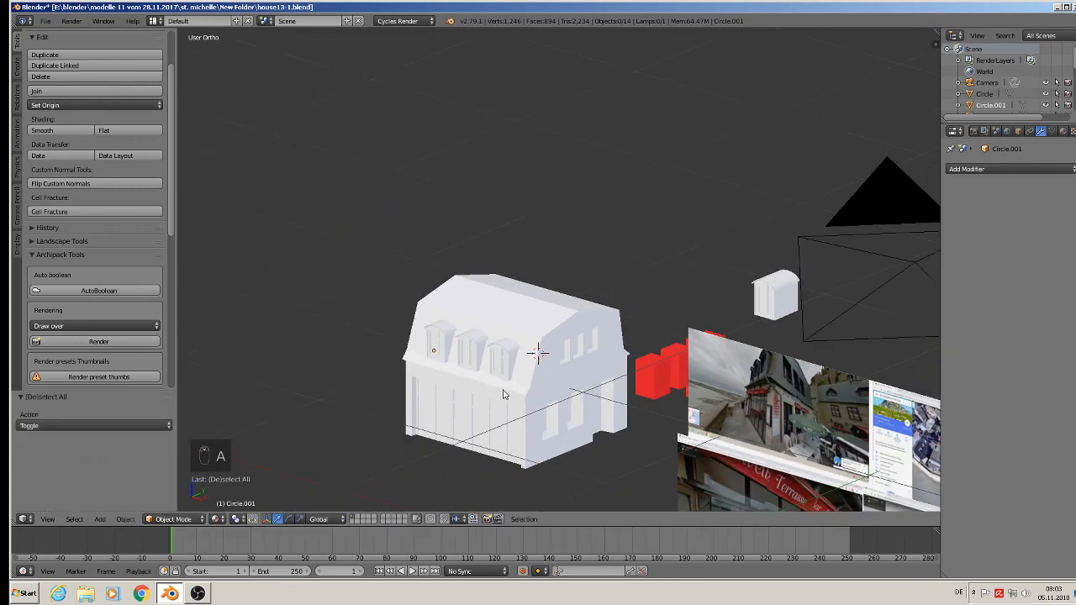
mouse_move(505, 394)
middle_mouse_down()
mouse_move(524, 372)
mouse_move(509, 392)
middle_mouse_up()
scroll(528, 395, "up", 5)
scroll(630, 291, "down", 3)
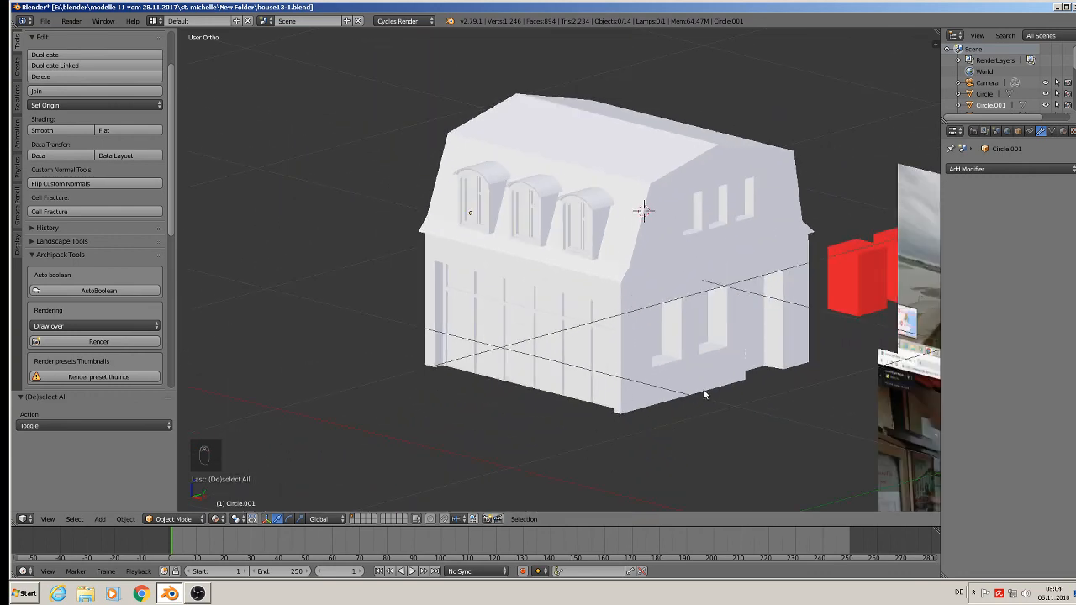
left_click(49, 21)
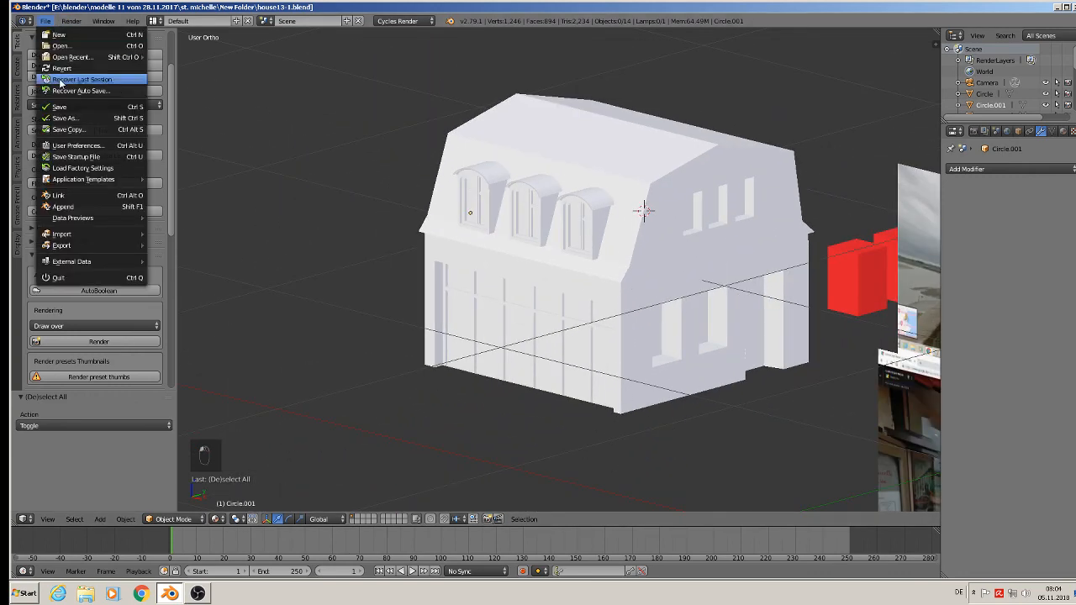
left_click(59, 128)
left_click(185, 65)
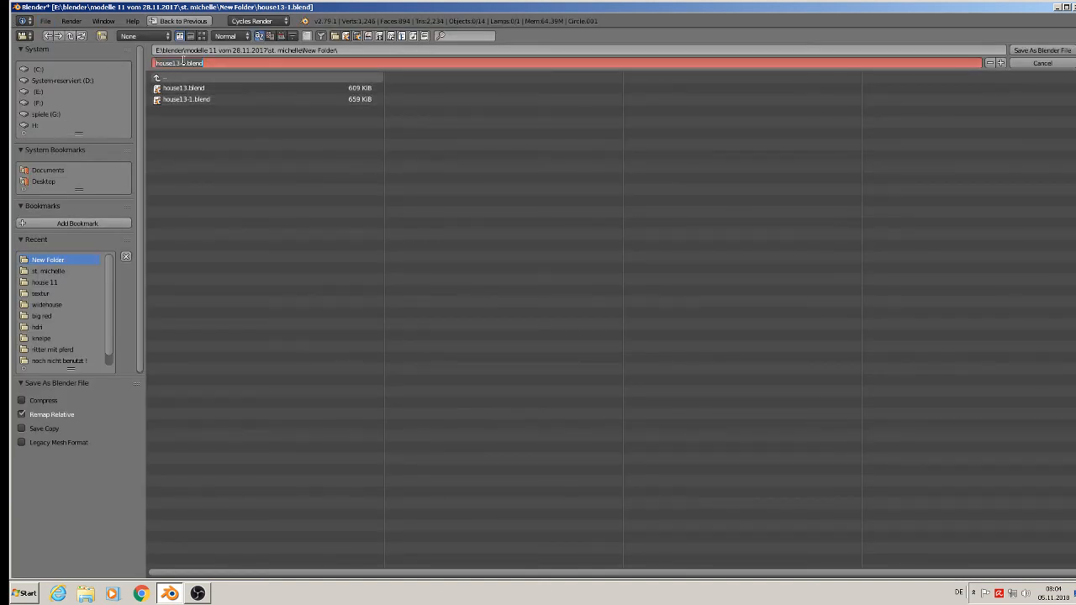
left_click(185, 65)
type("2")
left_click(1043, 50)
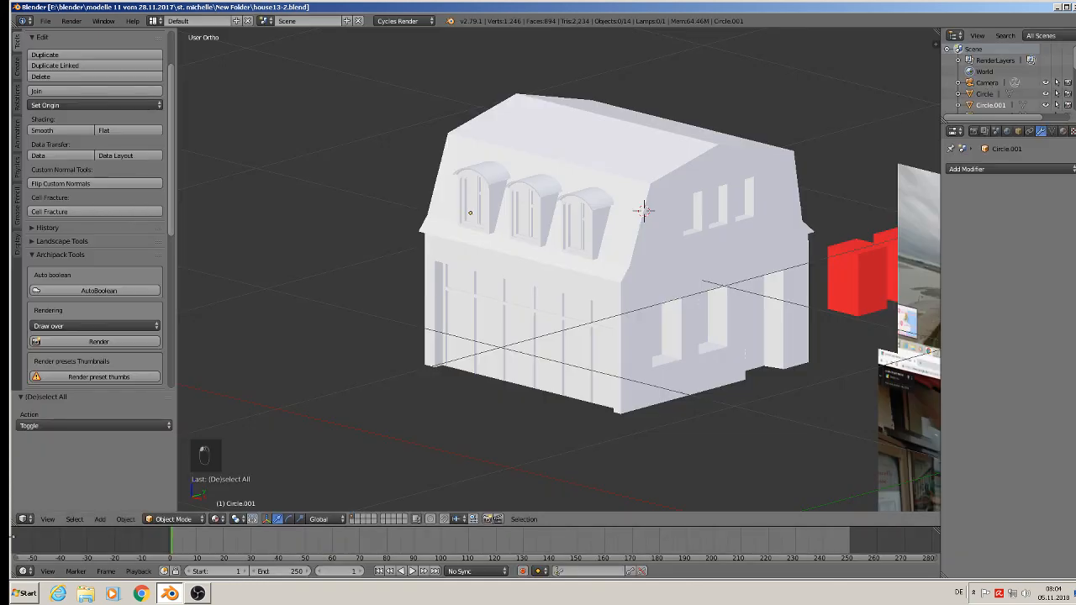